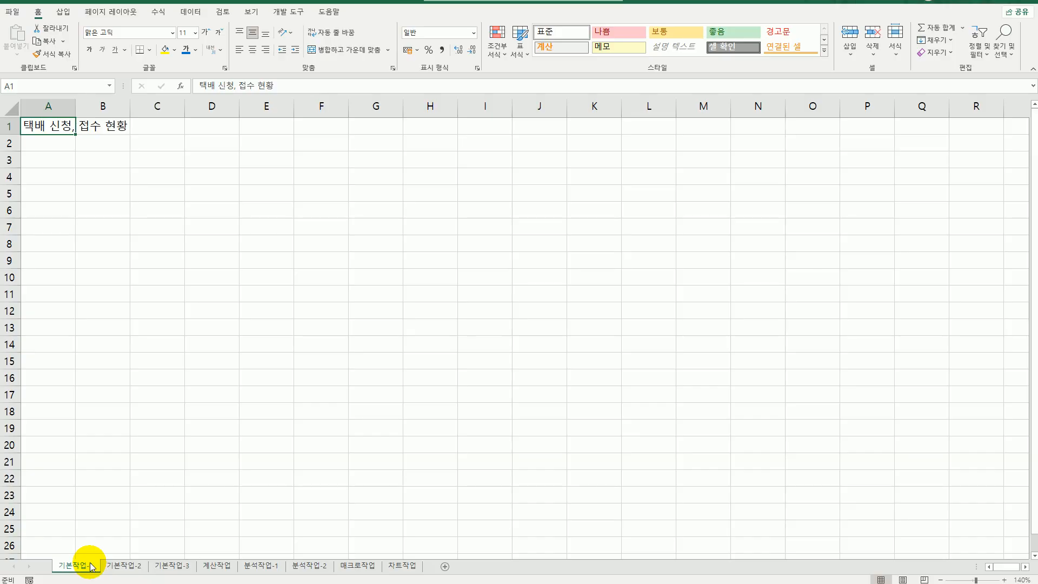
left_click(38, 158)
left_click_drag(37, 158, 314, 277)
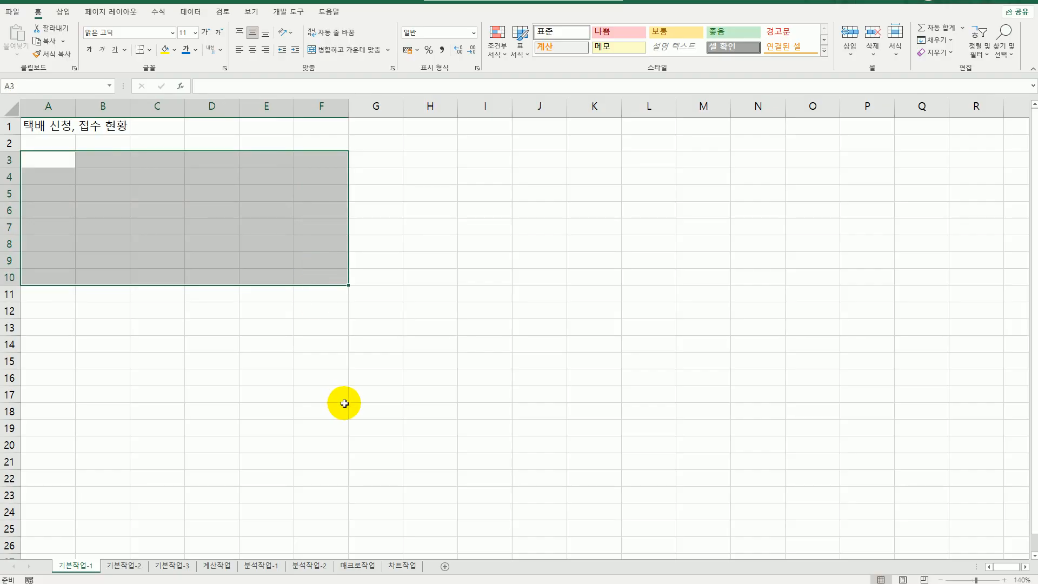
On the 기본작업-2 sheet, merge and center the title across cells A1:H1
left_click(126, 566)
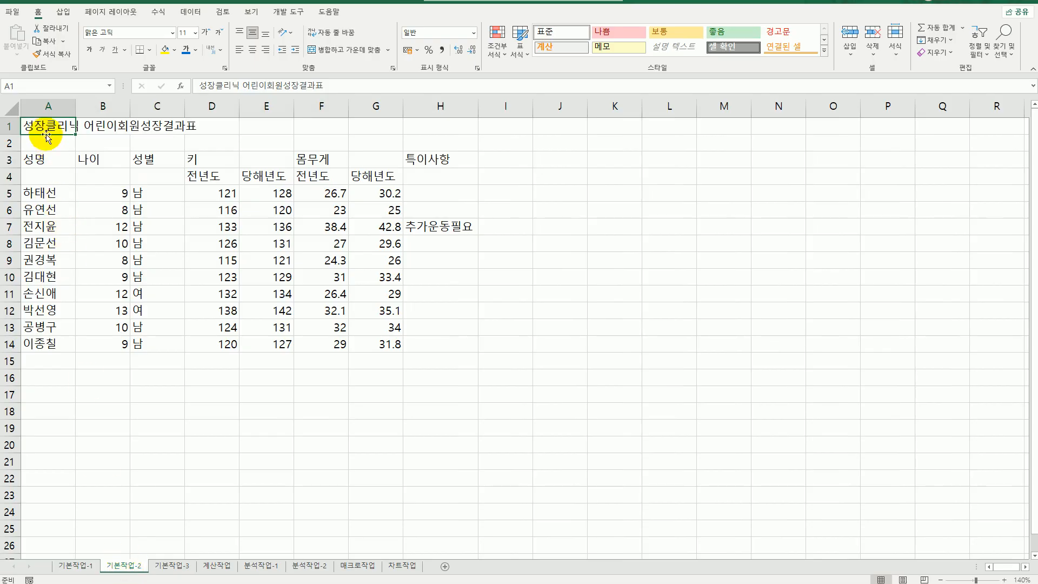
left_click_drag(42, 126, 425, 122)
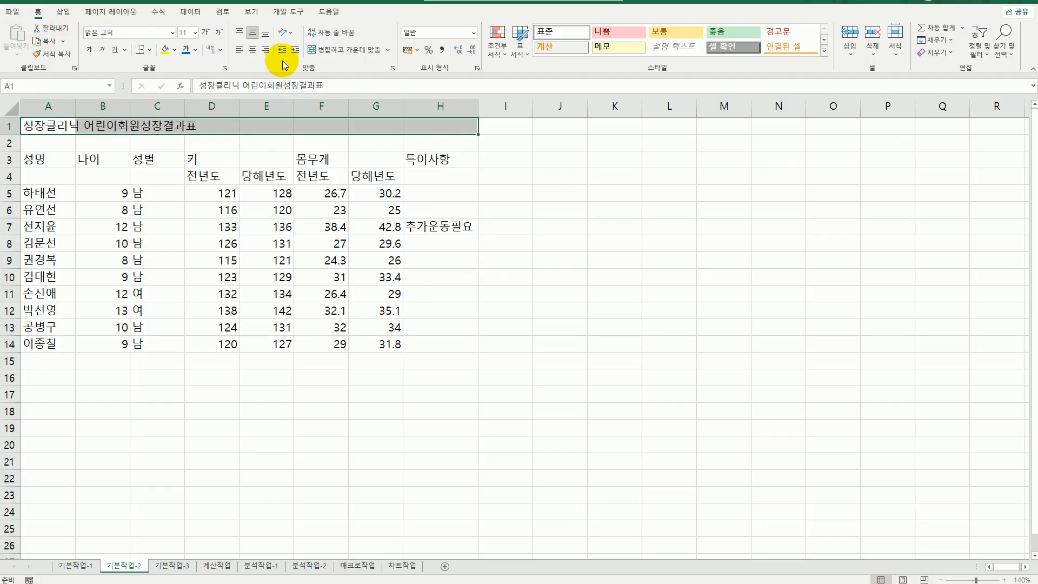
left_click(333, 52)
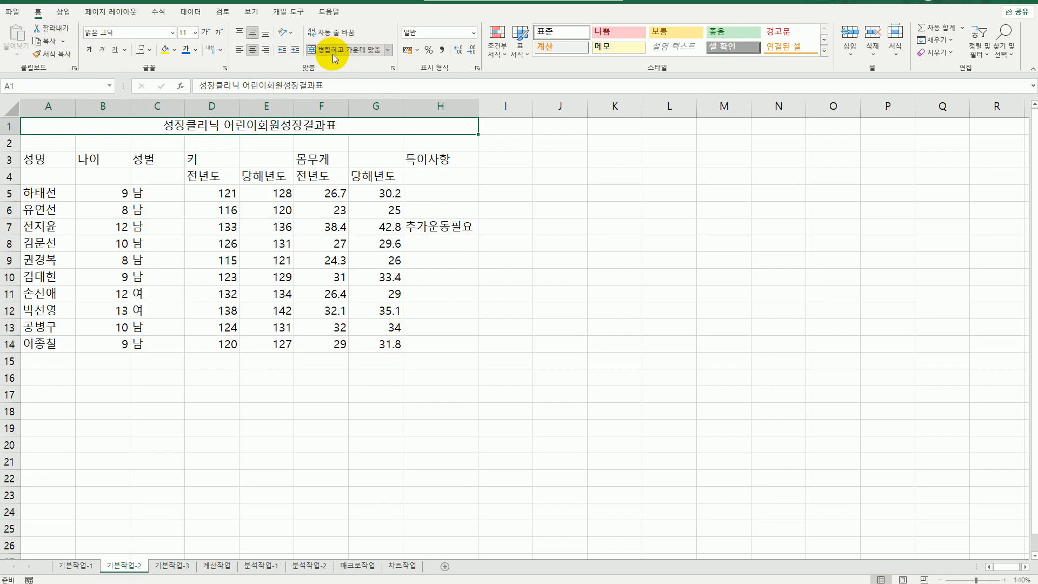
Format the title in A1 with the 돋움체 font at size 16, in bold, italic and underlined
left_click(172, 33)
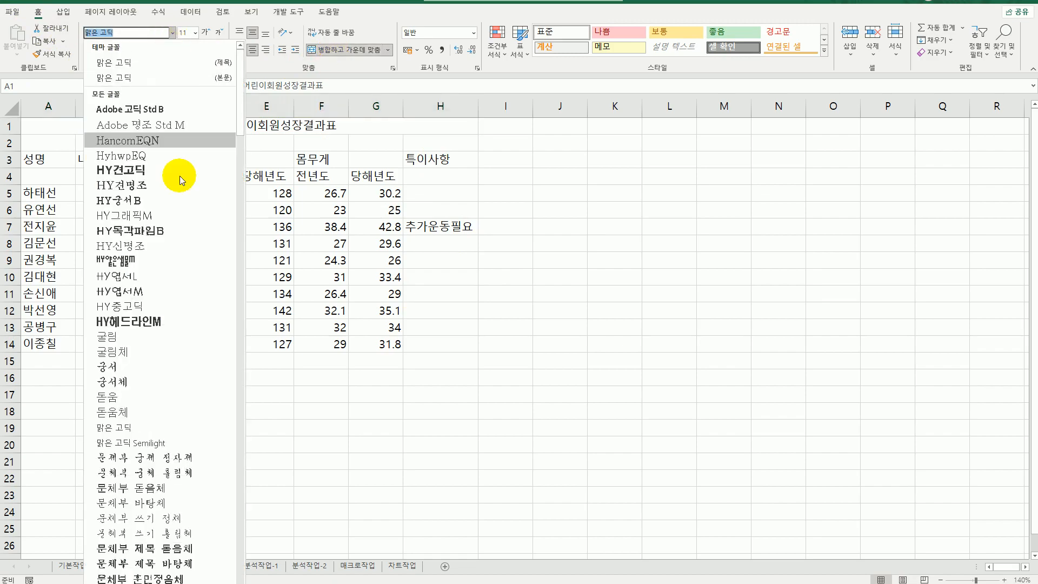
left_click(158, 409)
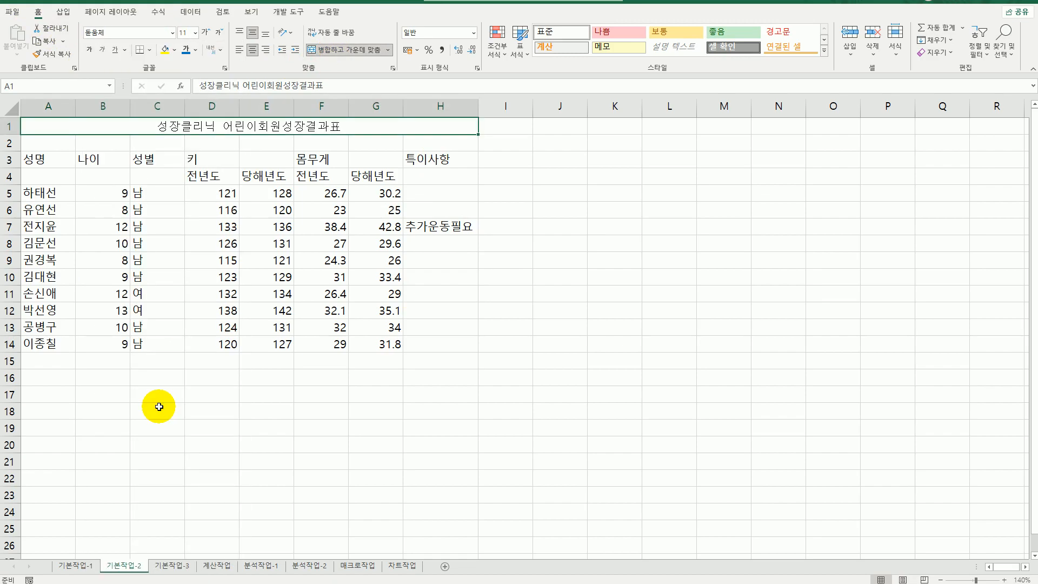
left_click(195, 32)
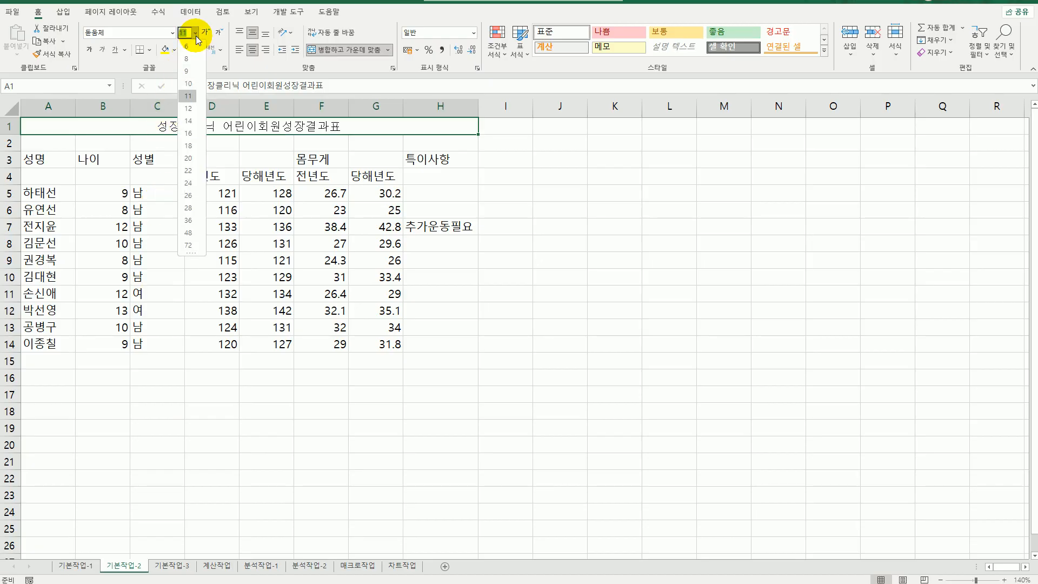
left_click(190, 133)
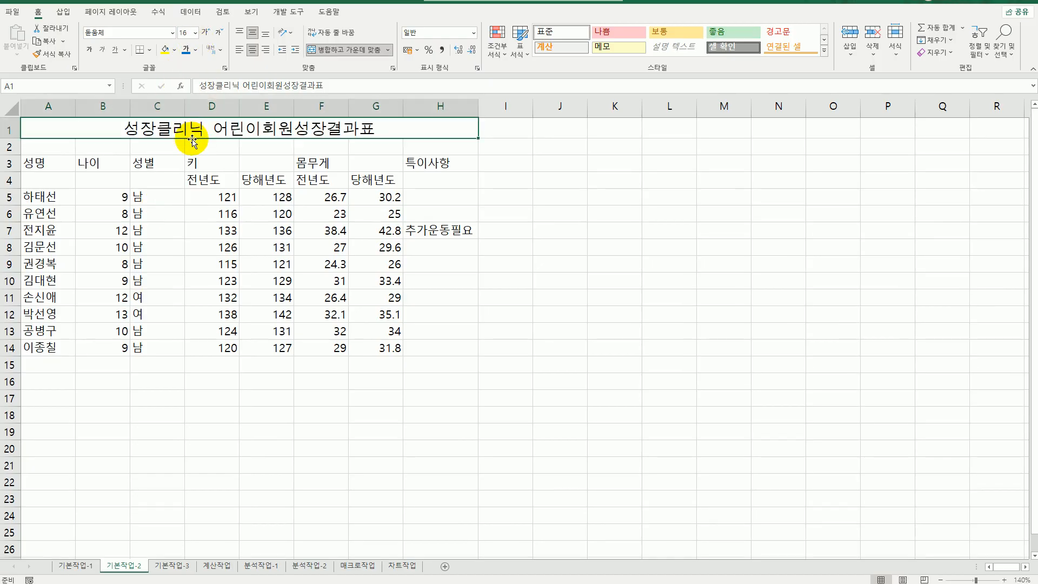
left_click(89, 51)
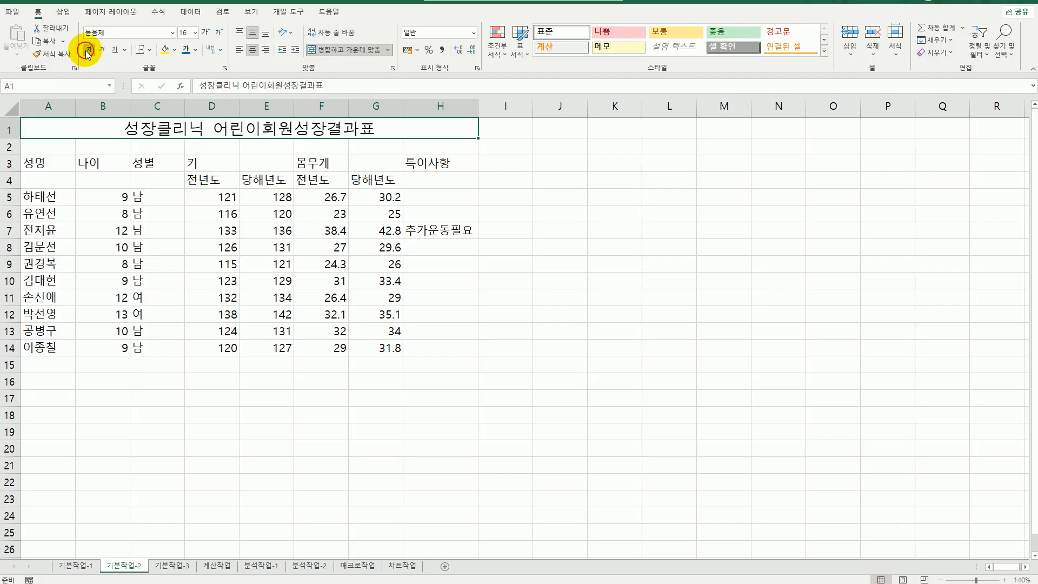
left_click(101, 53)
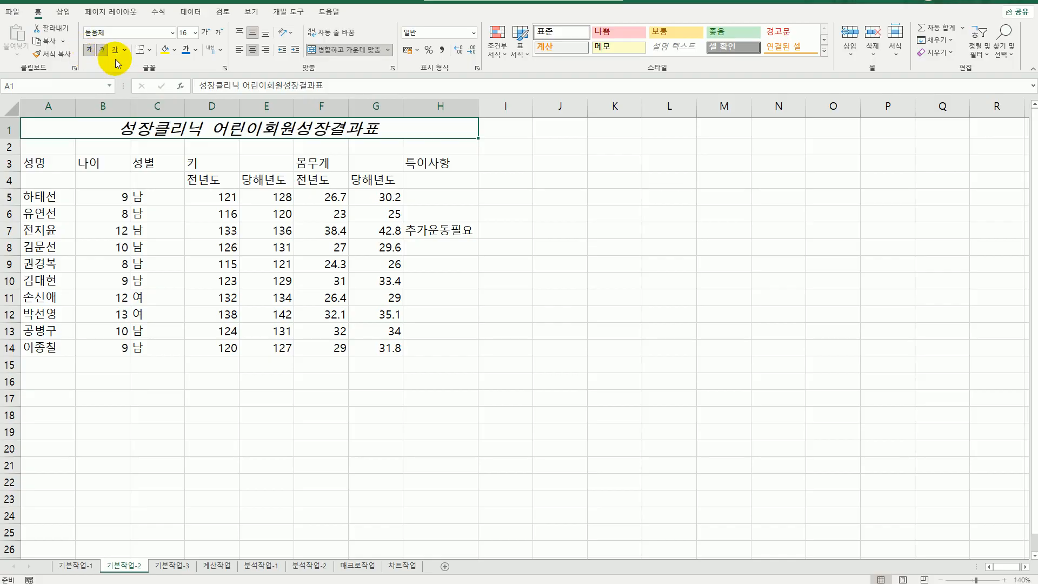
left_click(115, 50)
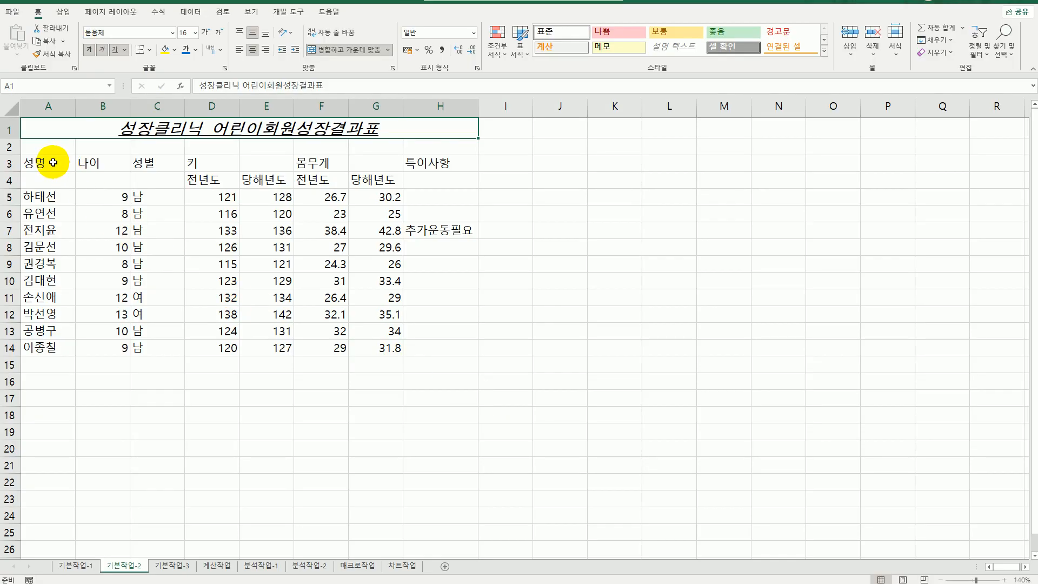
Apply all borders to the table range A3:H14 and center its contents horizontally
left_click(73, 170)
mouse_move(73, 170)
left_mouse_down()
mouse_move(454, 354)
mouse_move(445, 350)
left_mouse_up()
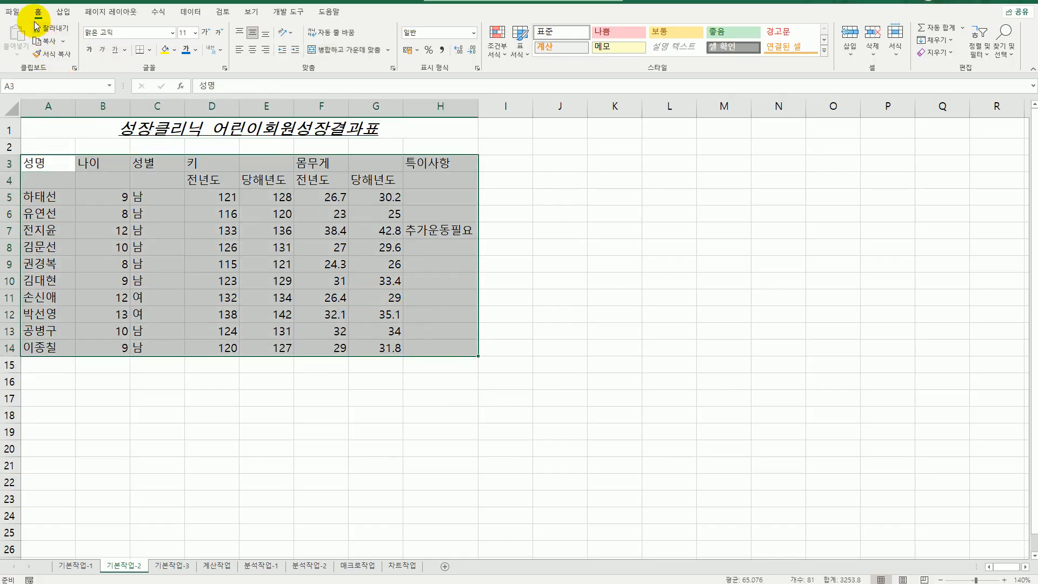
left_click(150, 50)
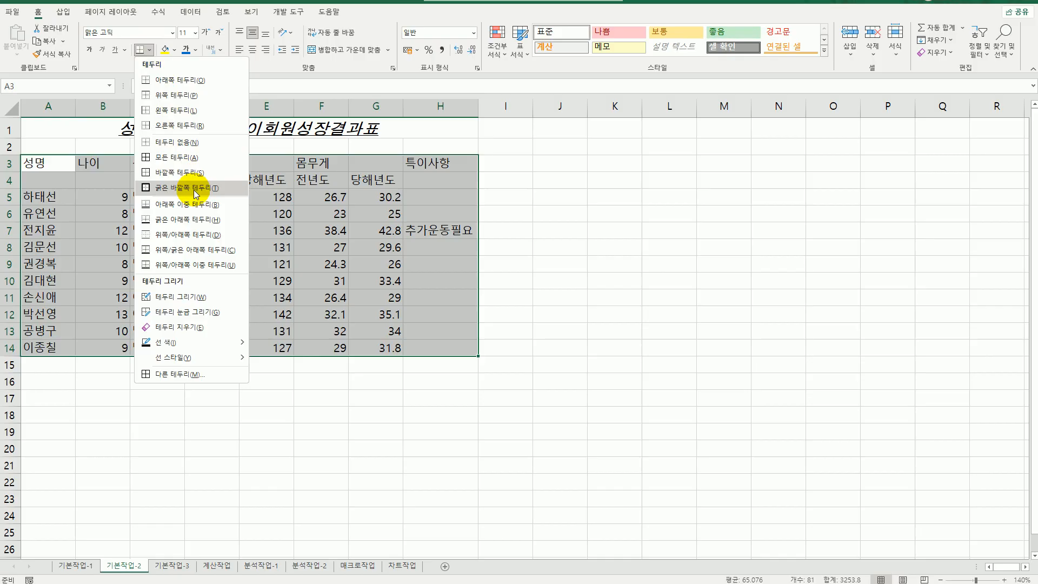
left_click(191, 157)
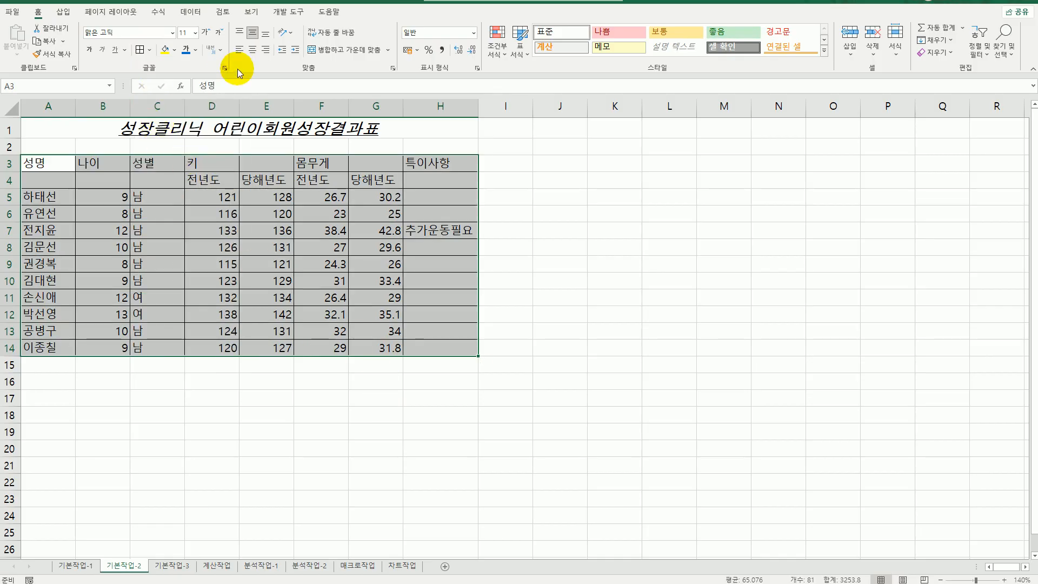
left_click(252, 51)
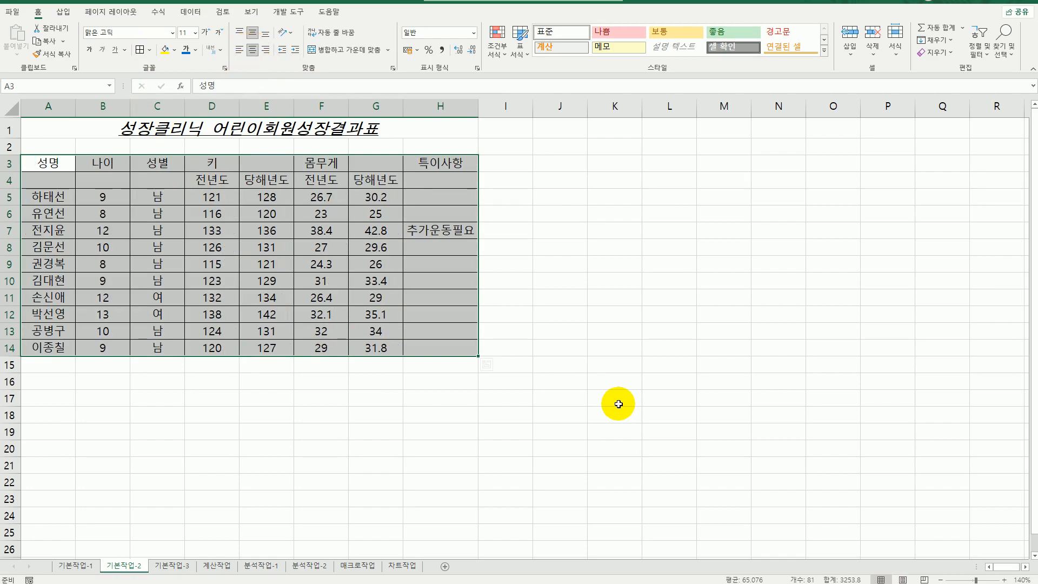
Merge and center the header ranges A3:A4, B3:B4, C3:C4, D3:E3, F3:G3 and H3:H4
left_click_drag(53, 163, 49, 187)
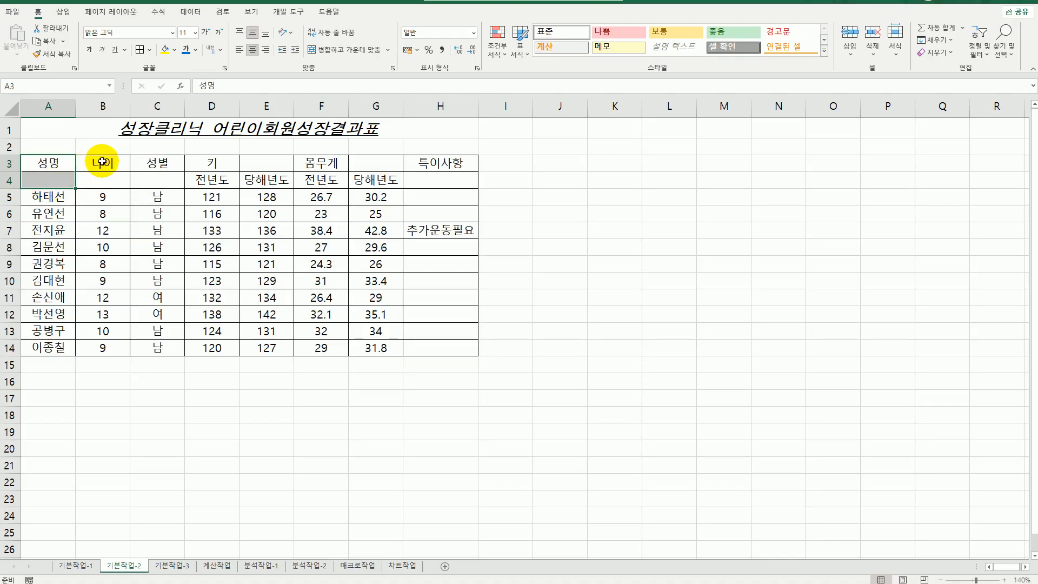
left_click_drag(102, 161, 414, 181, "ctrl")
left_click(207, 164, "ctrl")
left_click(333, 162, "ctrl")
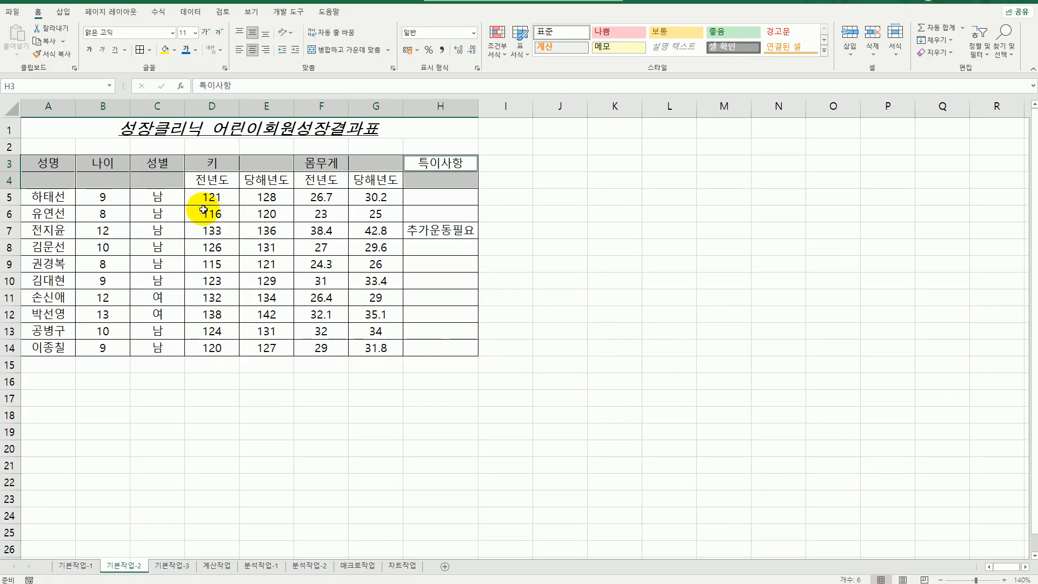
left_click(339, 50)
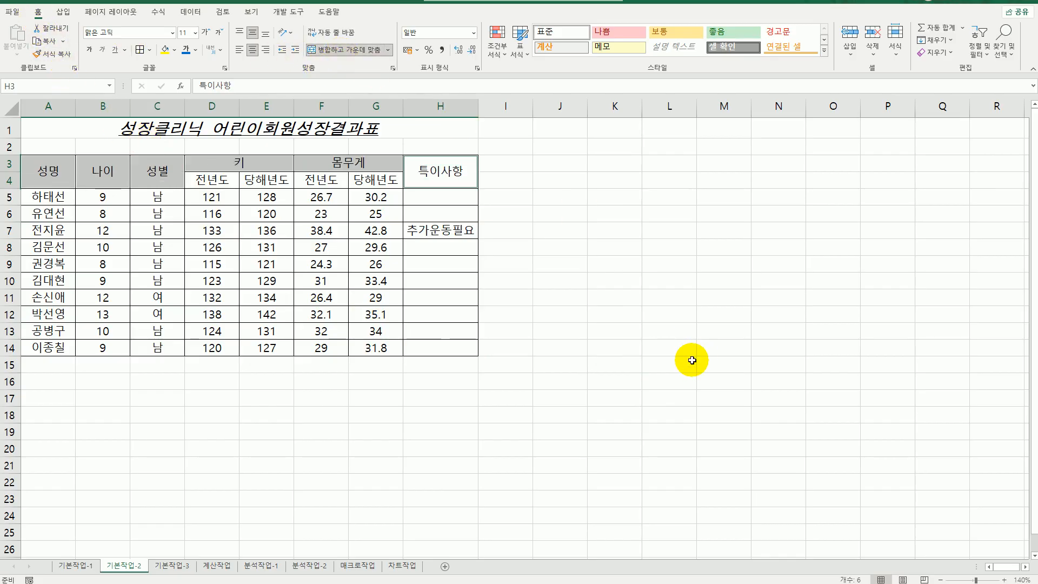
left_click(690, 360)
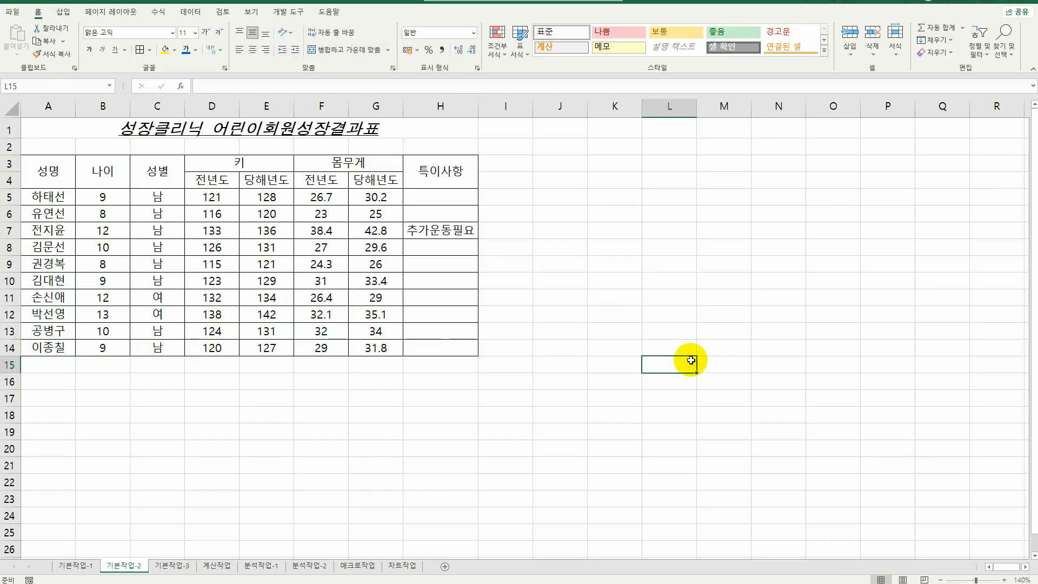
Format the weight values in F5:G14 as numbers with a thousands separator and 1 decimal place
left_click_drag(319, 197, 371, 346)
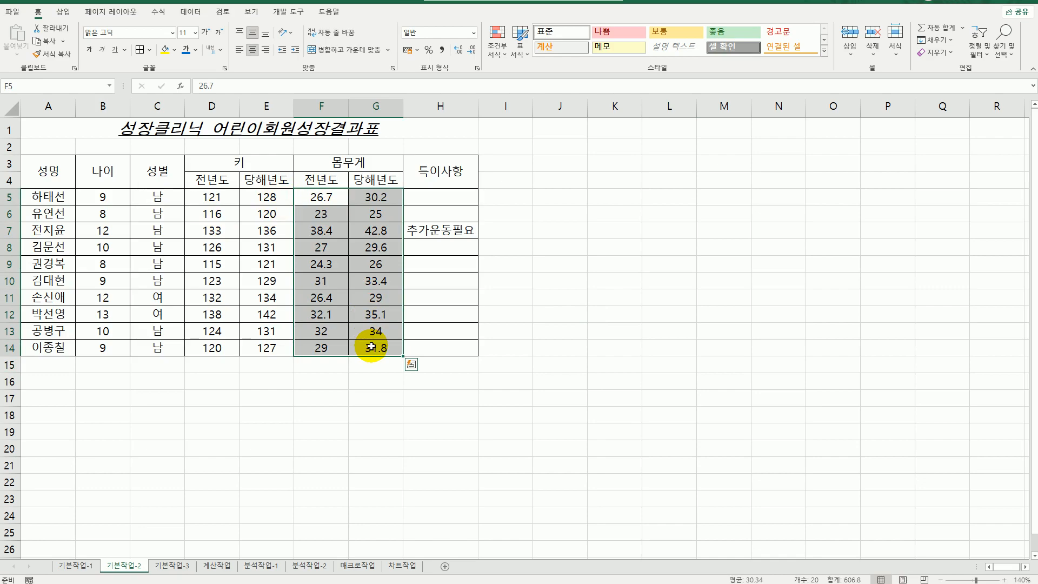
right_click(322, 197)
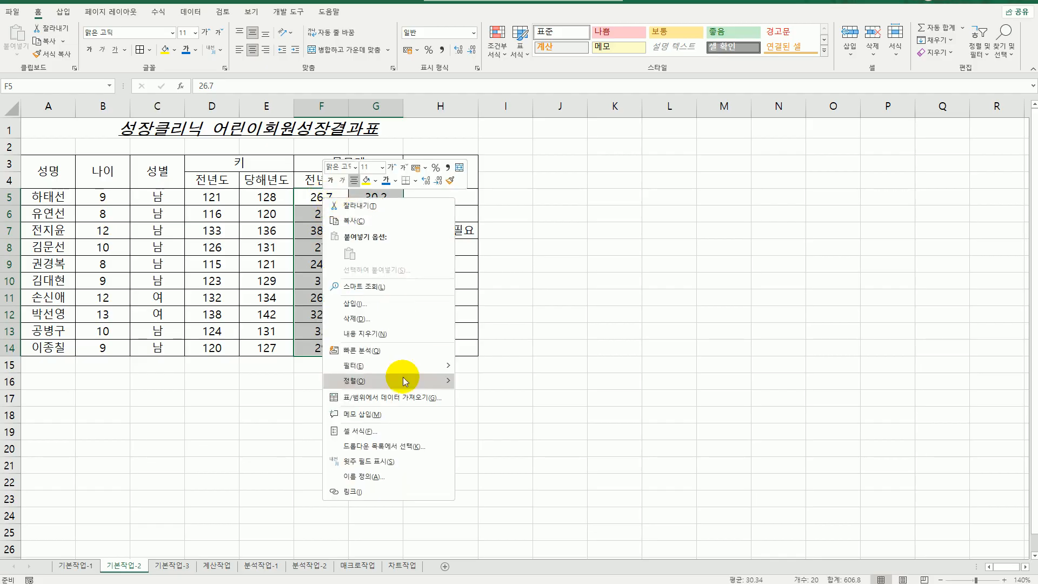
left_click(397, 434)
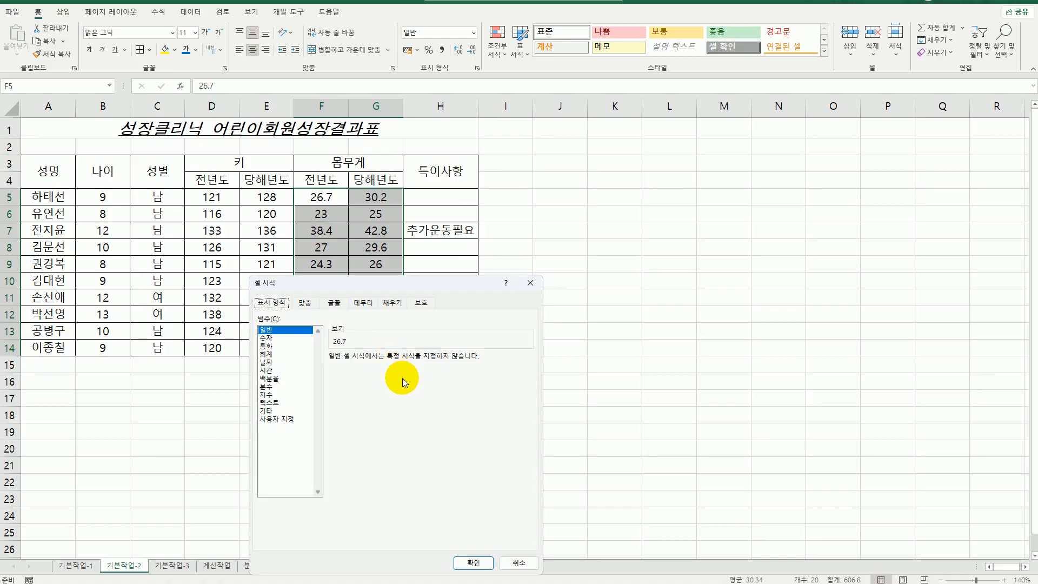
left_click(267, 338)
left_click(369, 373)
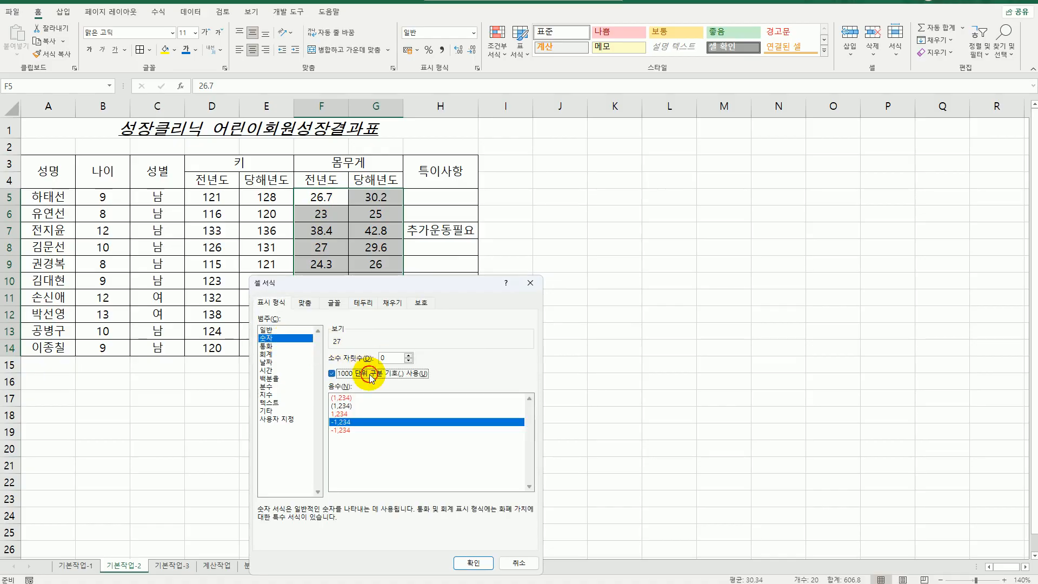
left_click(408, 360)
left_click(408, 360)
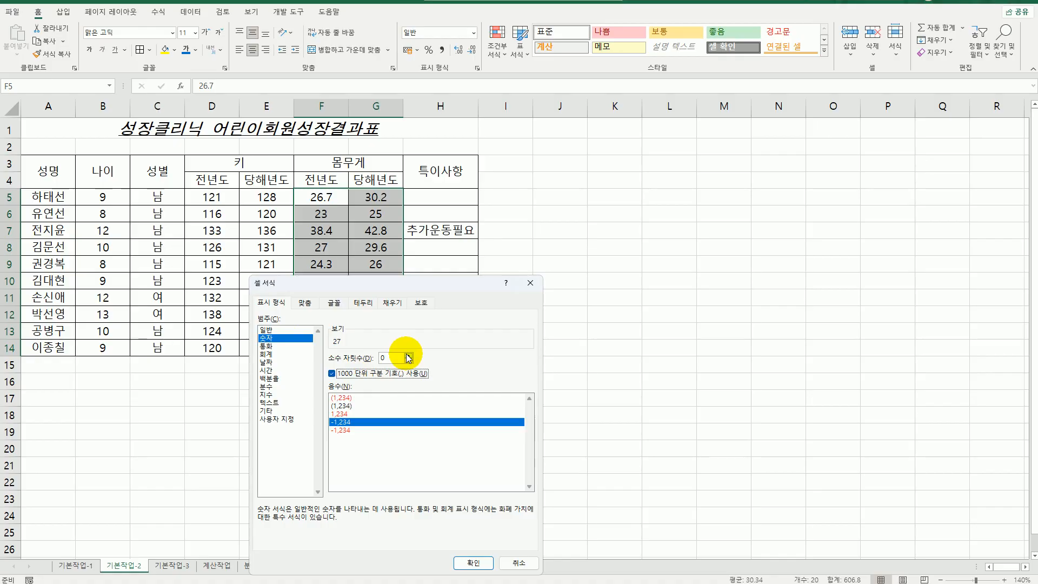
left_click(408, 355)
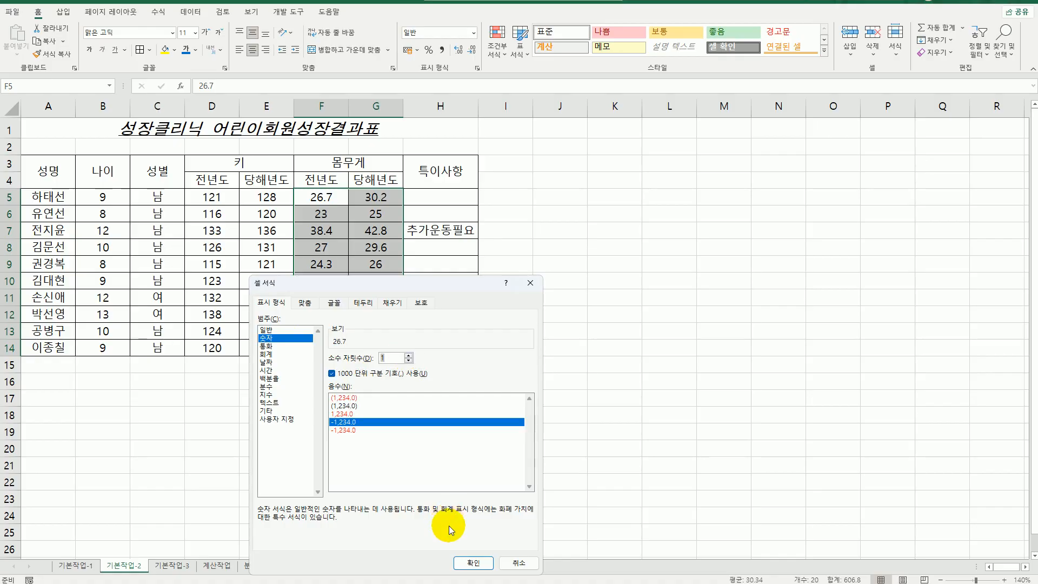
left_click(470, 565)
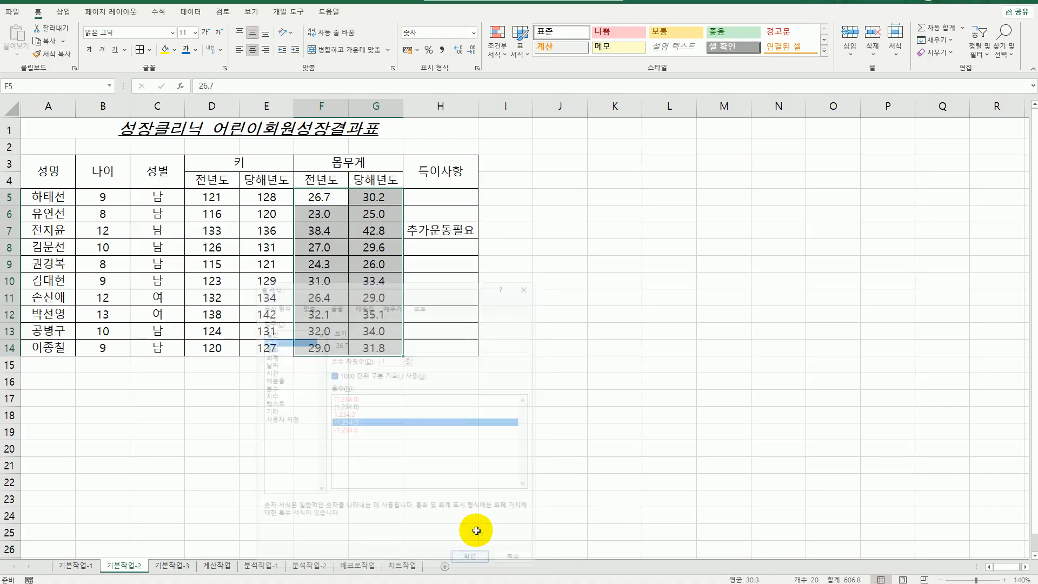
left_click(566, 475)
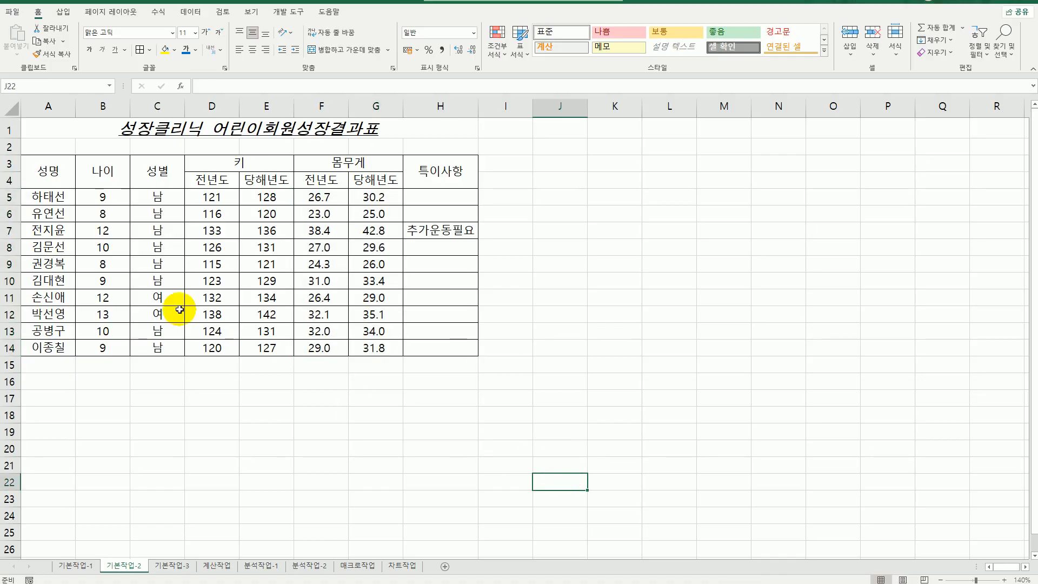
Define the name 어린이회원명단 for the range A5:A14
left_click_drag(57, 197, 56, 349)
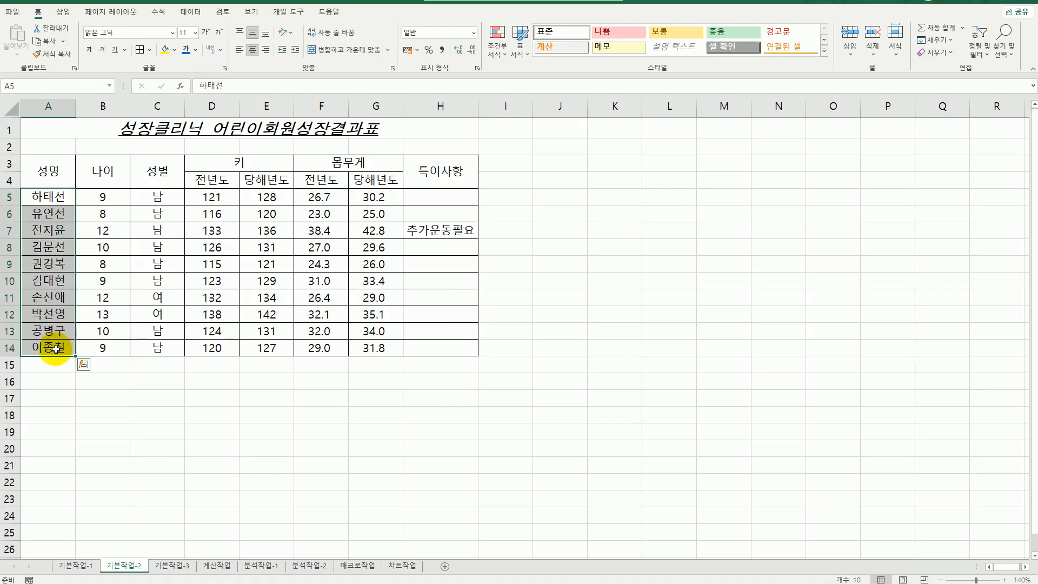
left_click(35, 90)
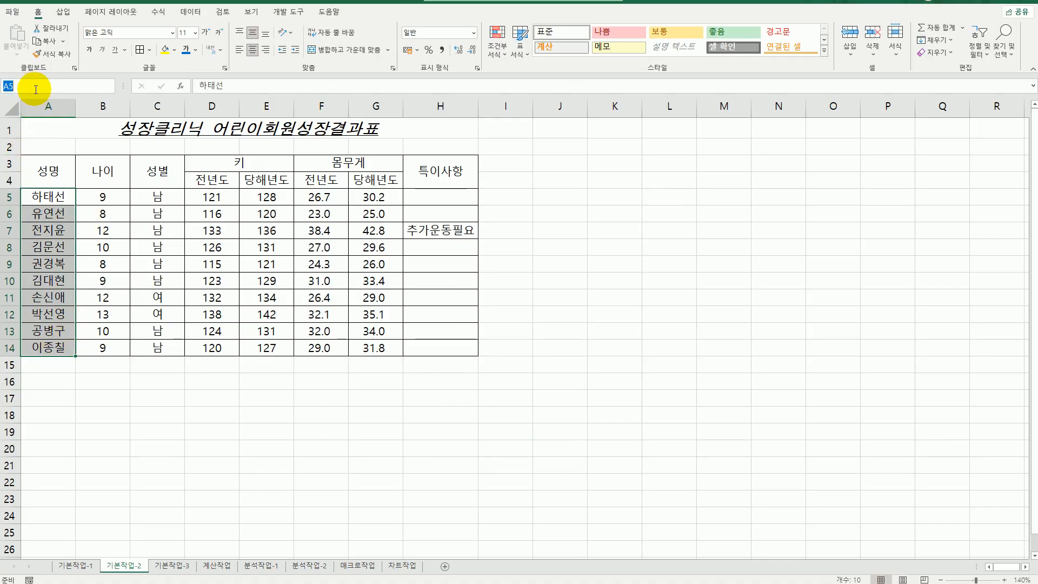
type("어린이회원명단")
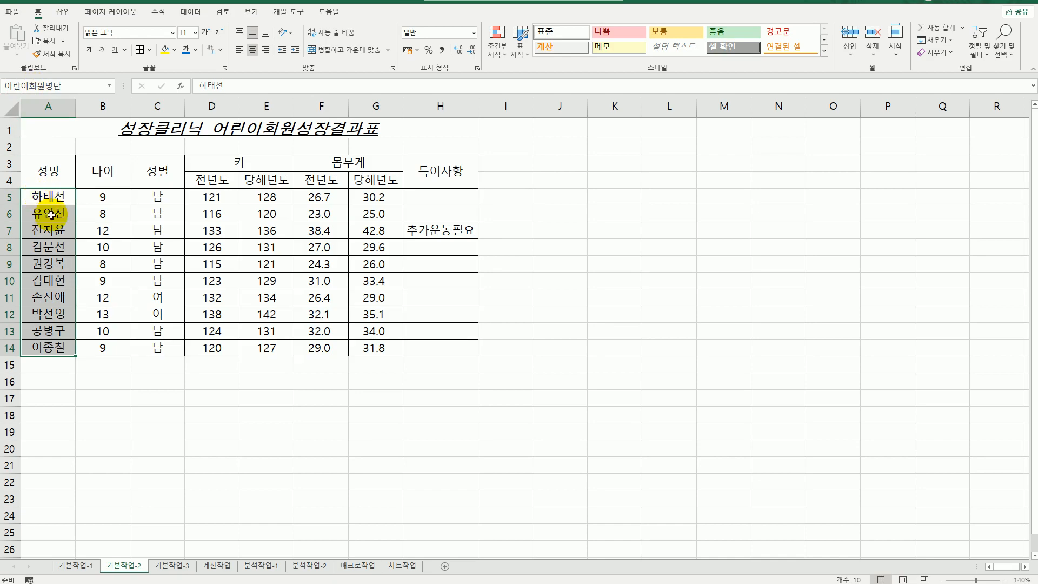
key("Return")
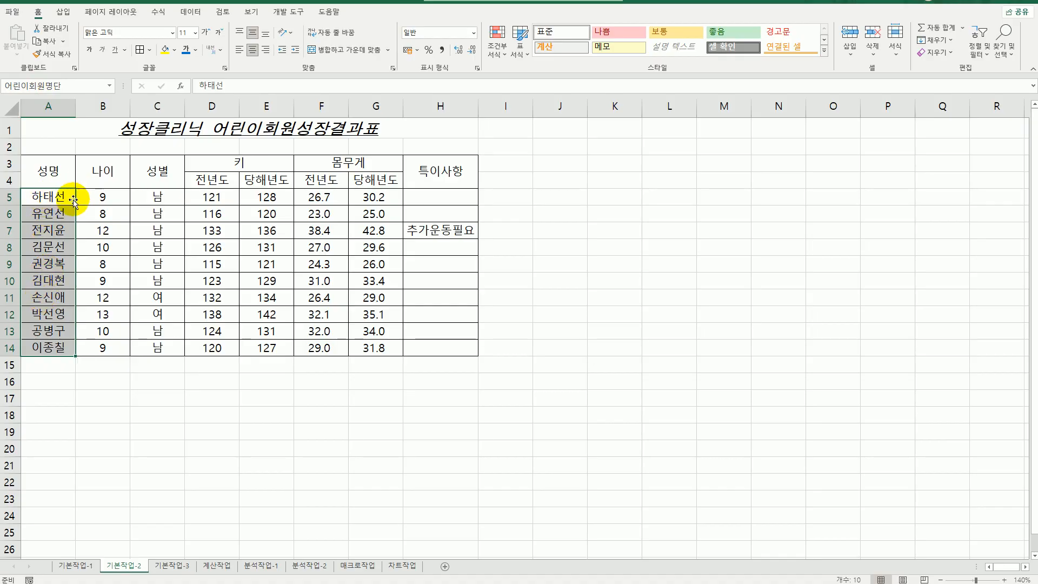
Review the defined name for A5:A14 in the Name Manager, leaving it unmodified
left_click_drag(64, 197, 64, 349)
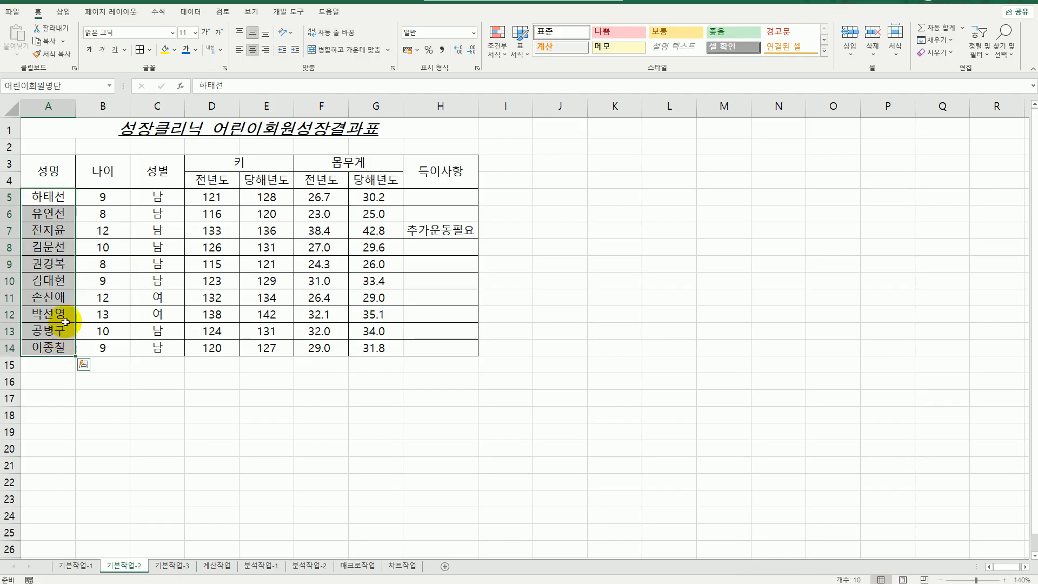
left_click(156, 13)
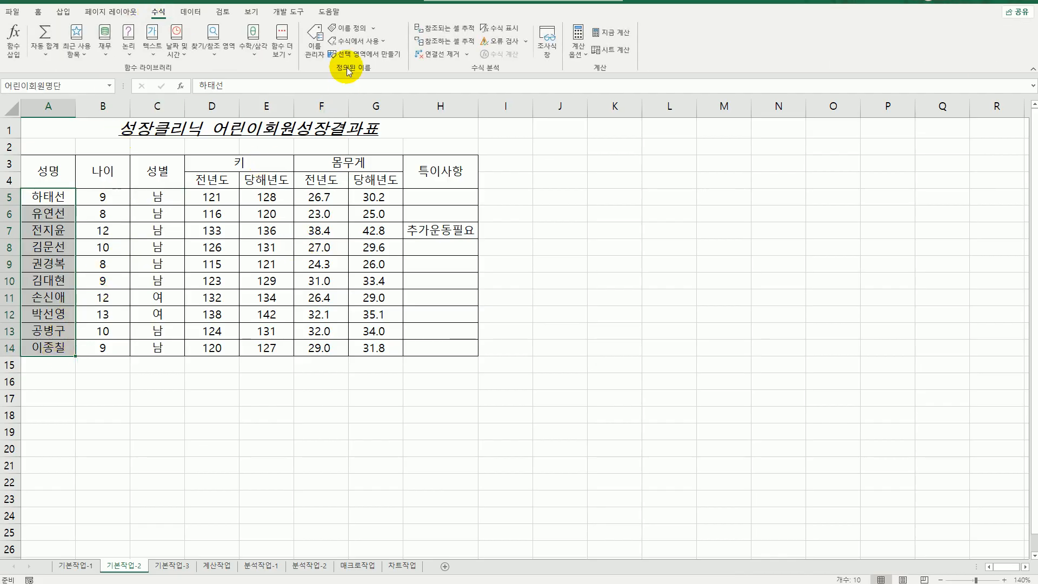
left_click(318, 52)
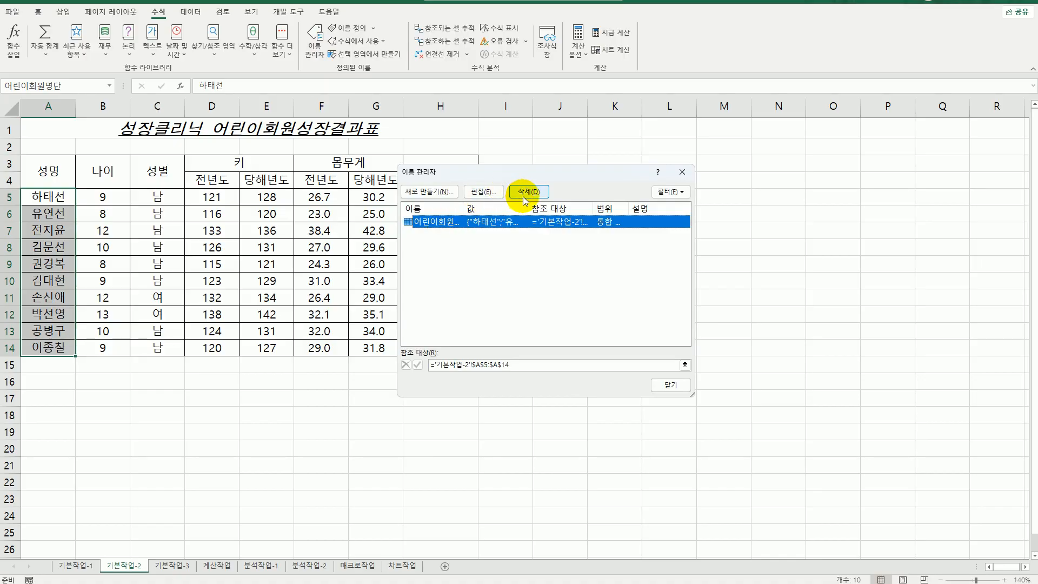
left_click(681, 173)
left_click(703, 311)
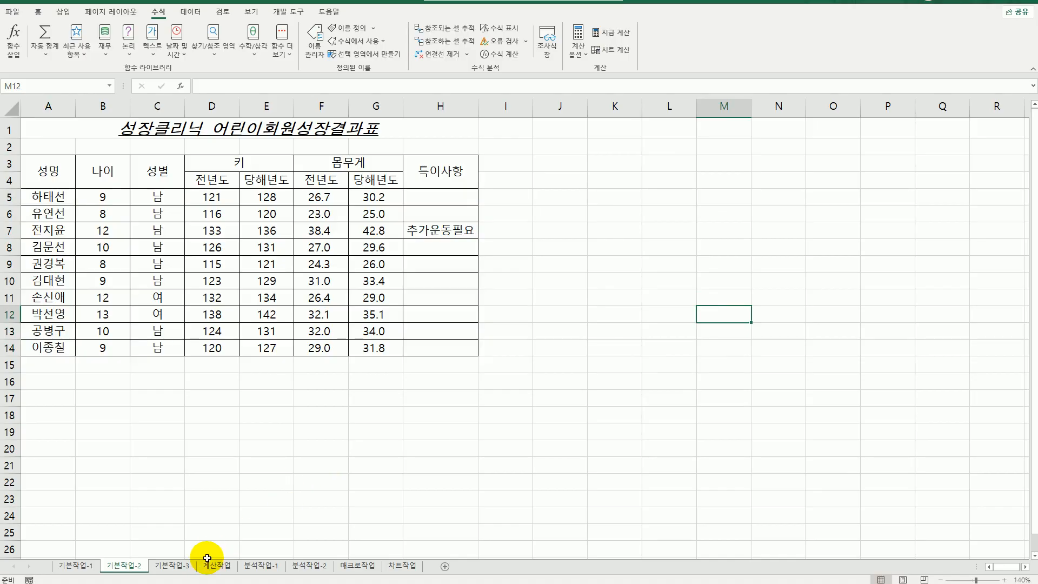
On the 기본작업-3 sheet, start a new conditional formatting rule for A5:I13 that uses a formula to determine the cells
left_click(191, 566)
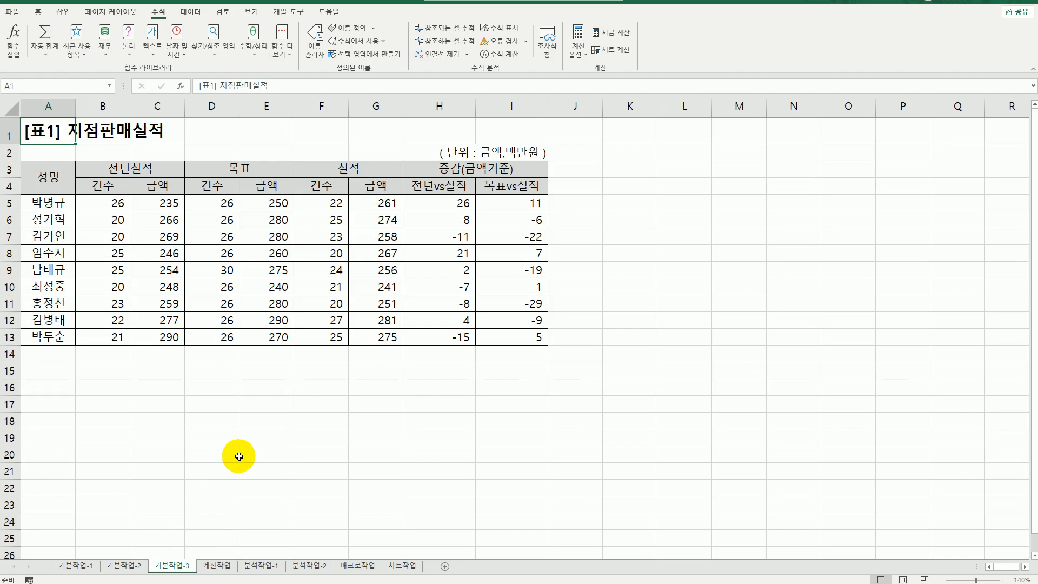
left_click_drag(50, 173, 526, 185)
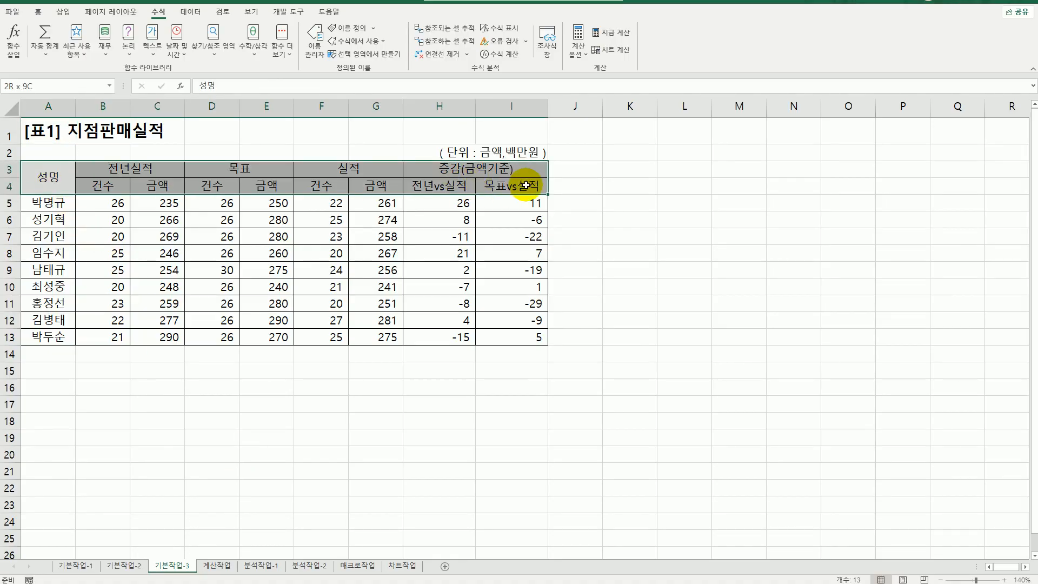
left_click(52, 201)
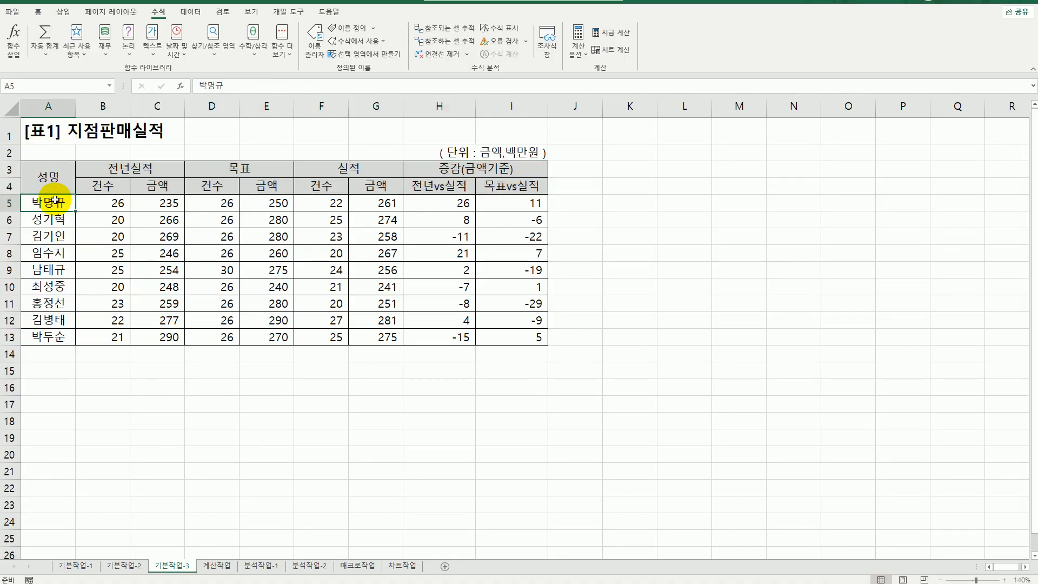
mouse_move(56, 199)
left_mouse_down()
mouse_move(131, 263)
mouse_move(489, 341)
left_mouse_up()
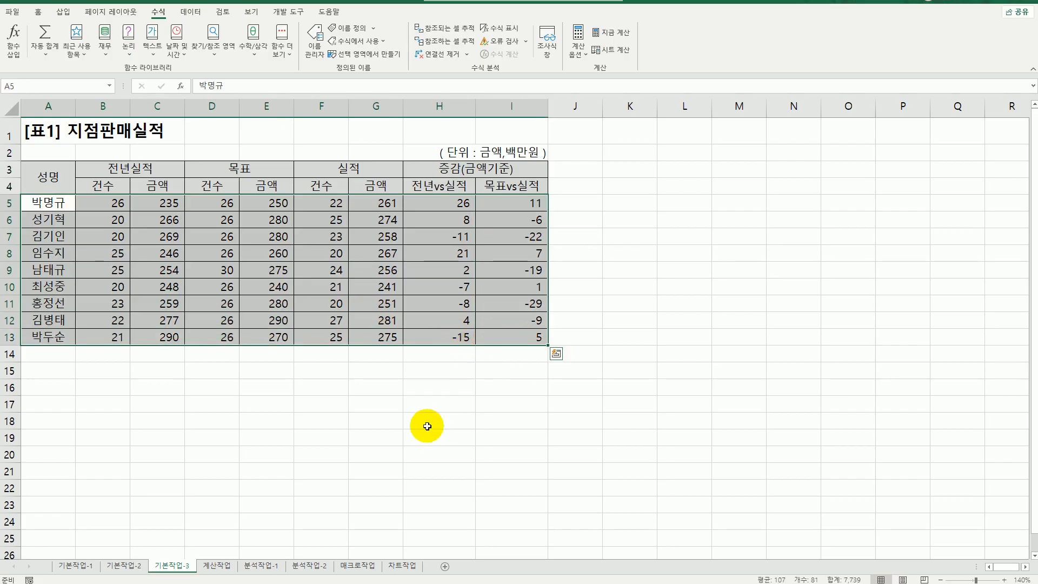
left_click(38, 12)
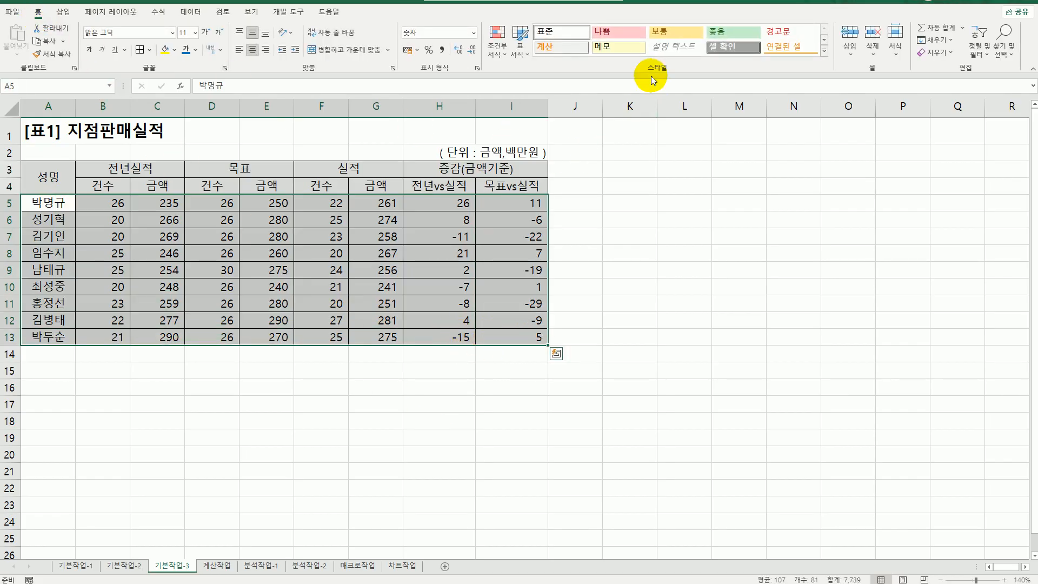
left_click(496, 46)
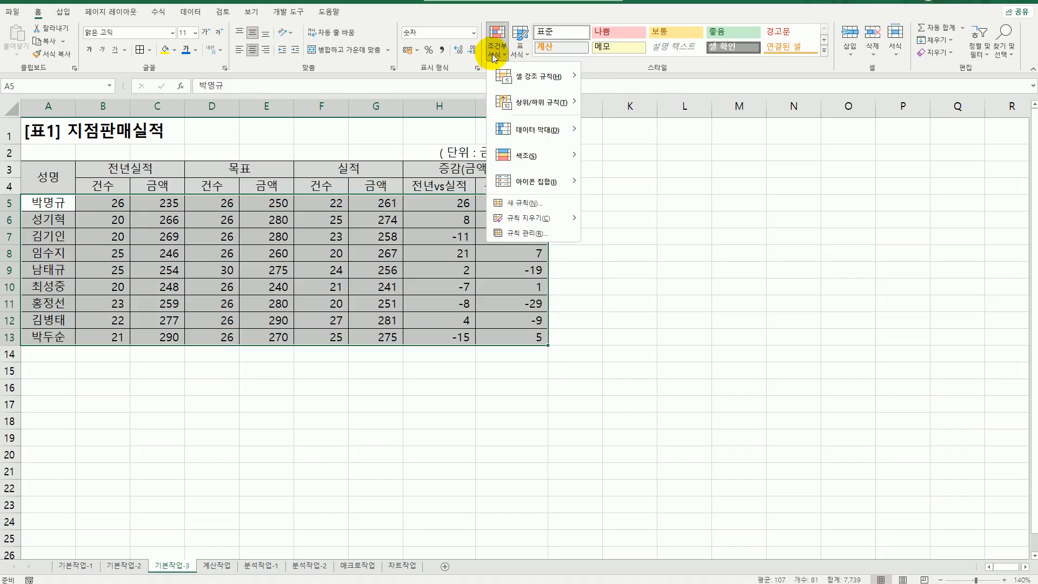
left_click(522, 202)
left_click_drag(576, 189, 775, 167)
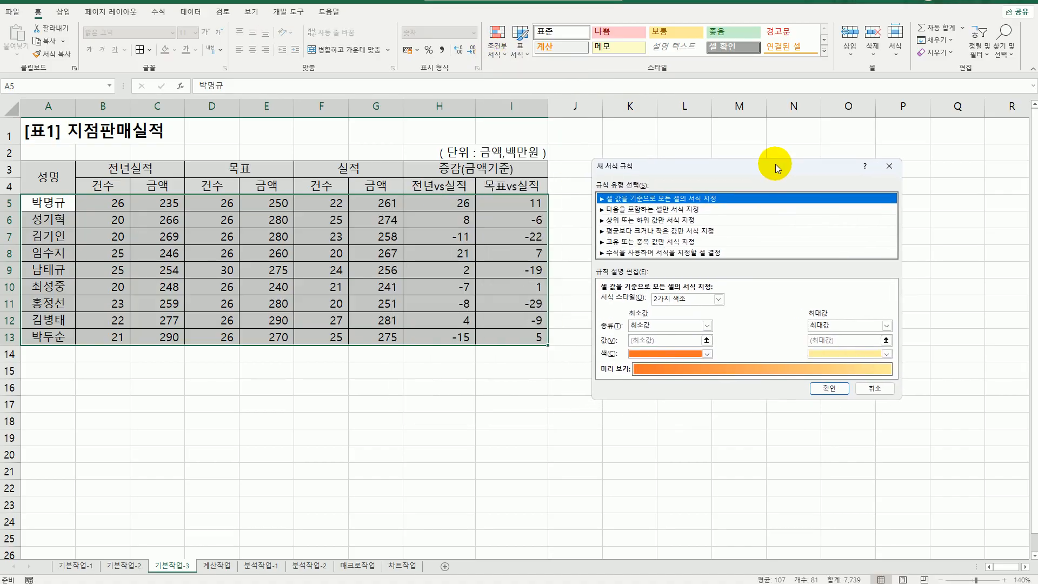
left_click(705, 254)
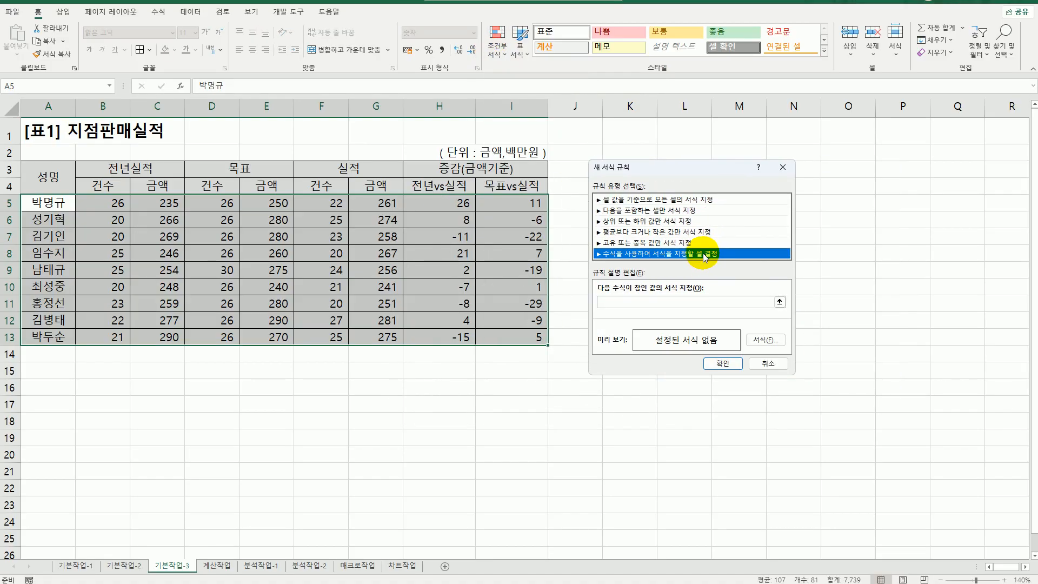
Enter the rule formula =AND($H5>0,$I5>0), with column-absolute references to the two 증감 columns
left_click(648, 302)
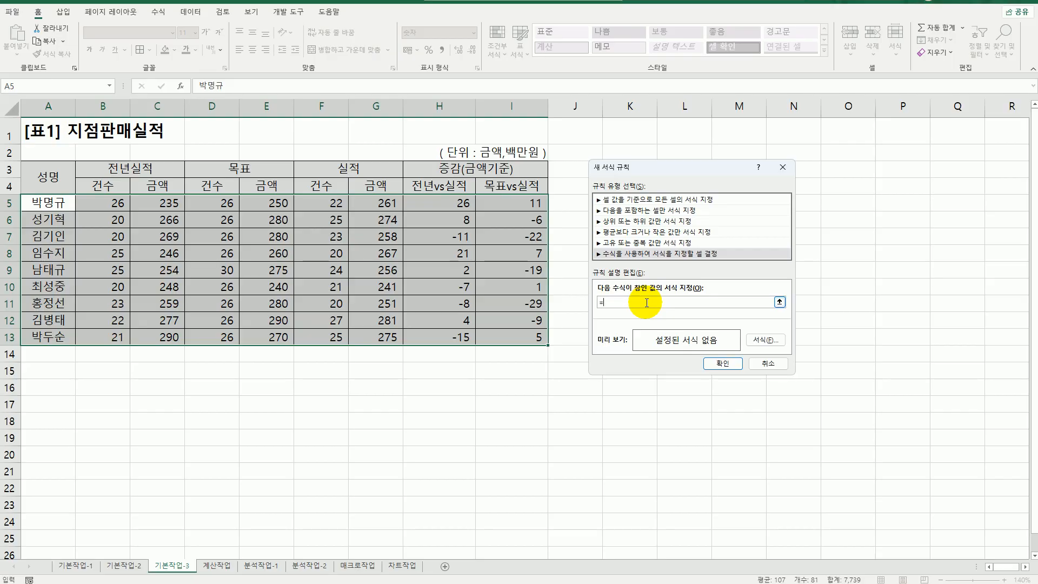
type("nd(")
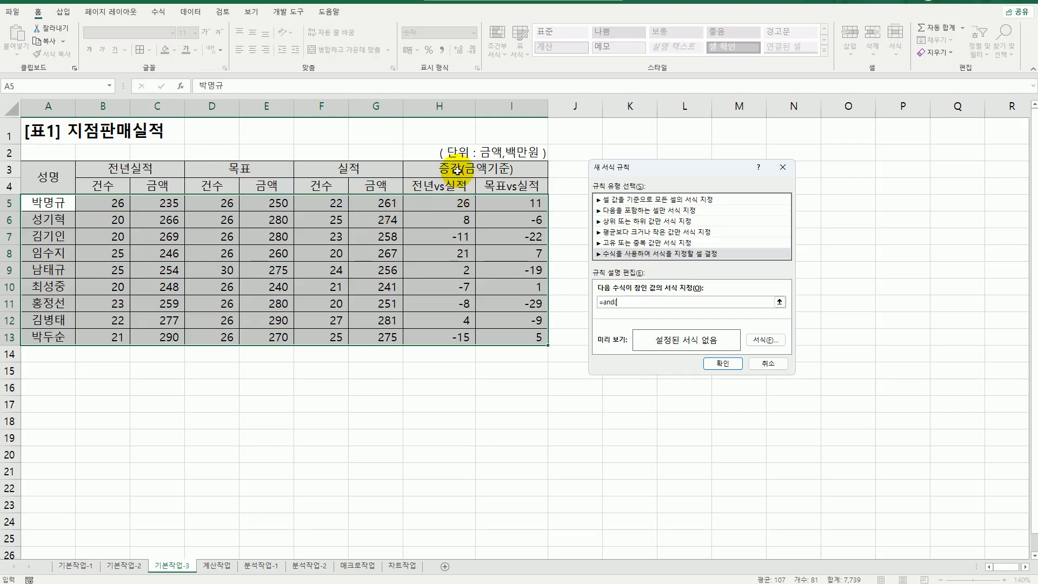
left_click(447, 206)
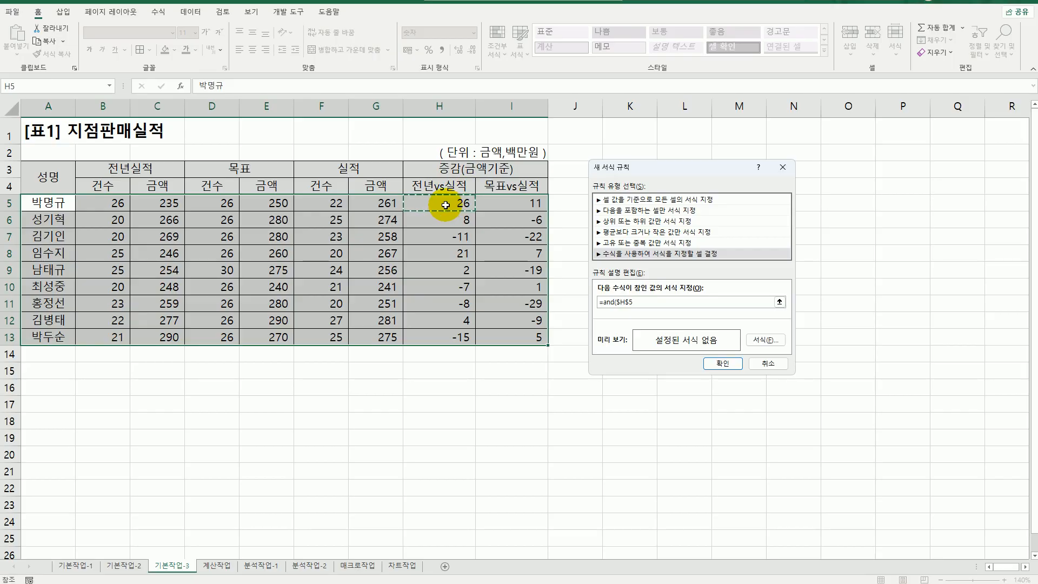
key("F4")
key("F4")
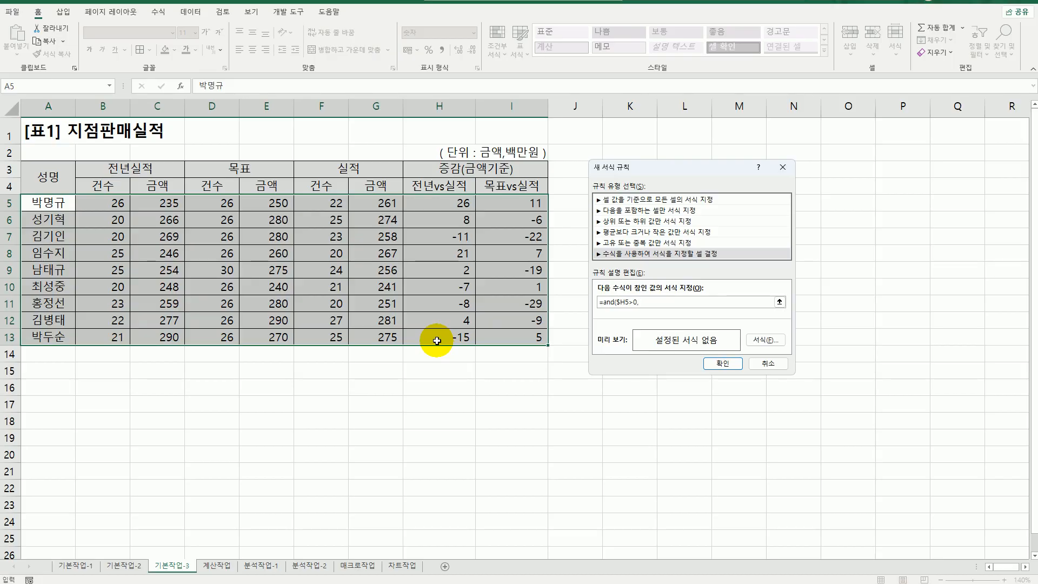
key("BackSpace")
left_click(504, 206)
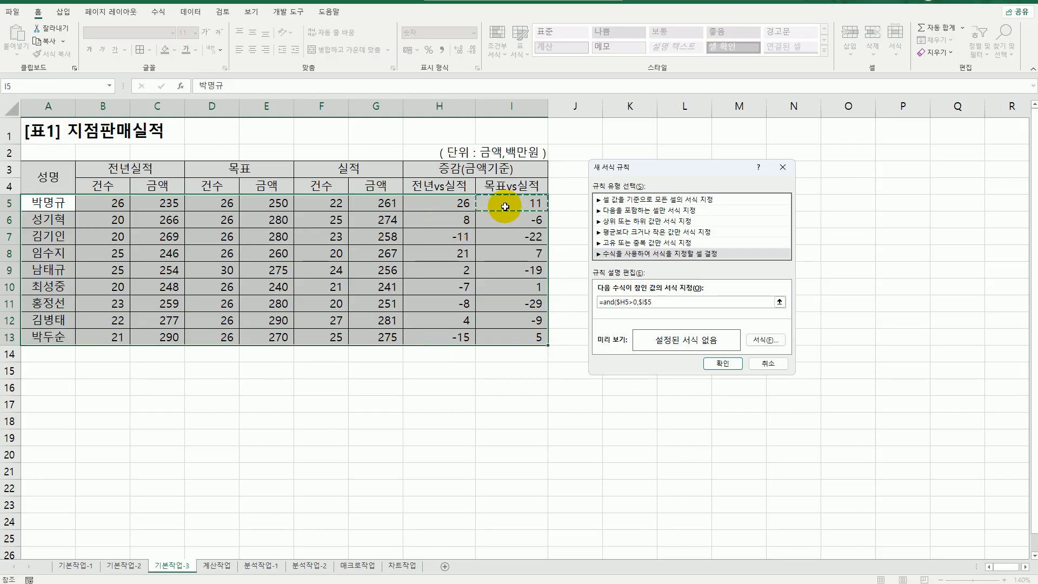
key("F4")
key("F4")
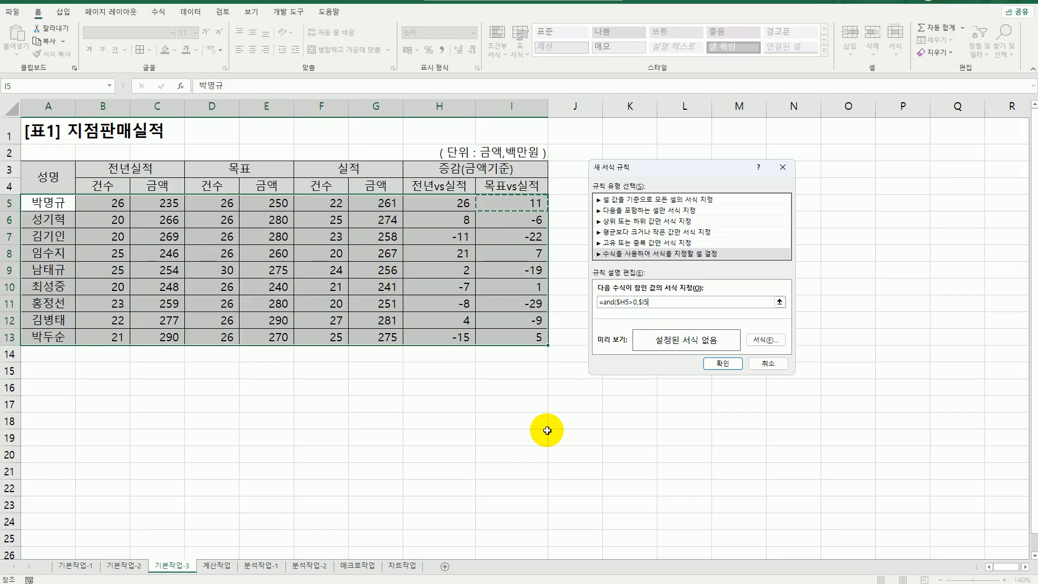
type(">0")
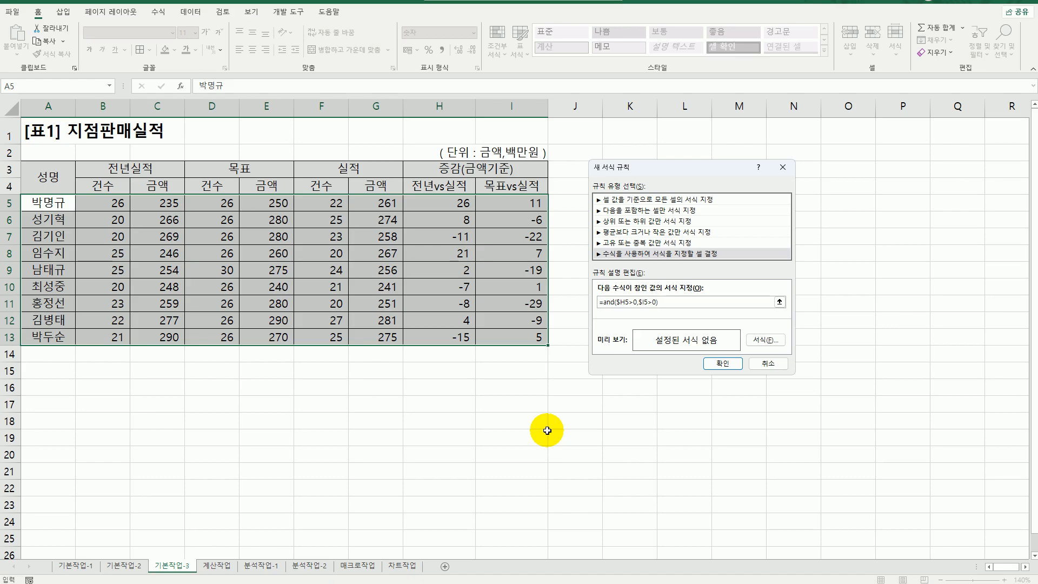
Give the rule a bold (굵게), standard blue font format and apply it to the selected rows
left_click(767, 340)
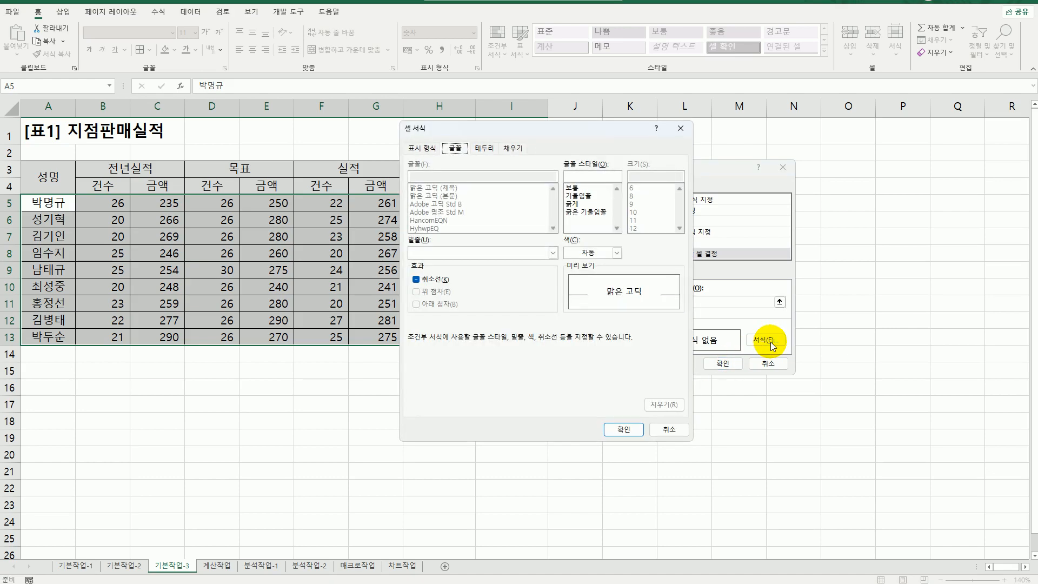
left_click(616, 253)
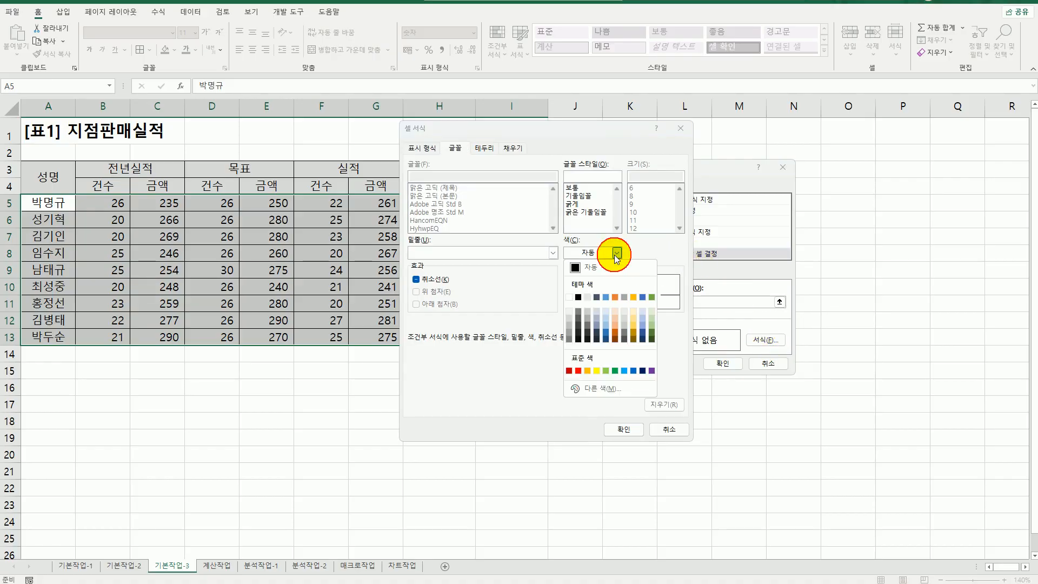
left_click(626, 371)
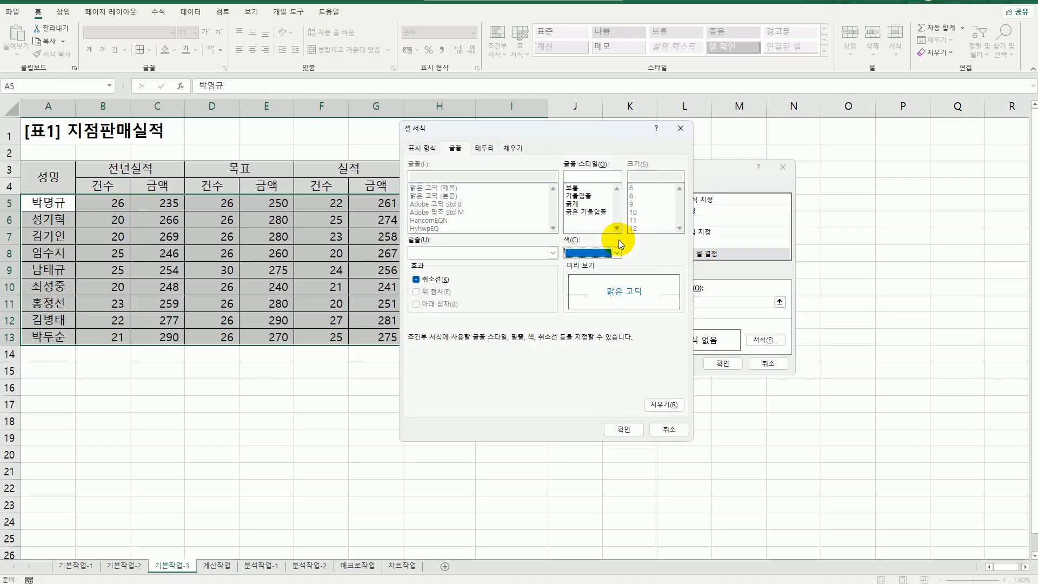
left_click(574, 204)
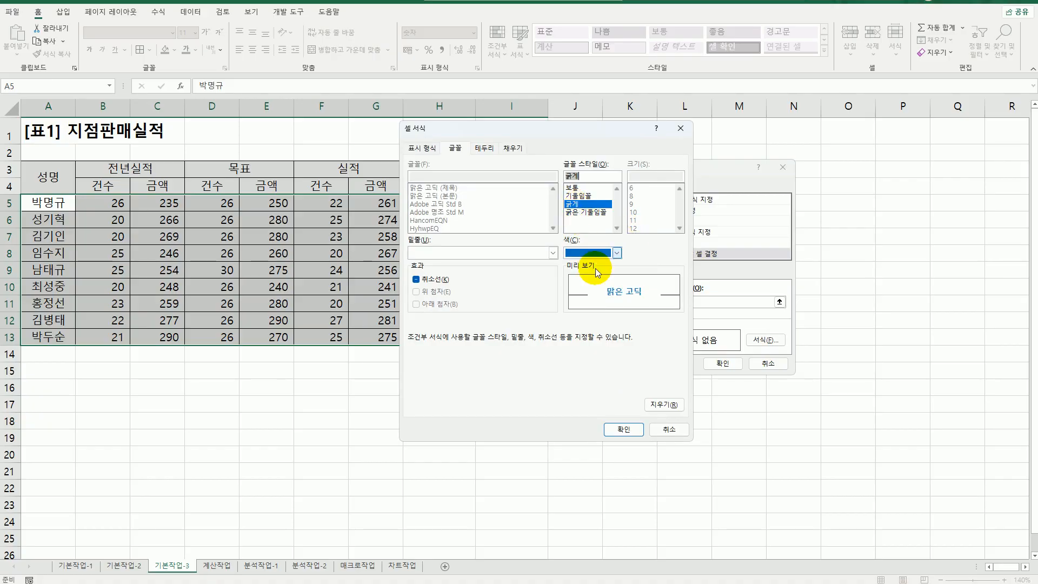
left_click(627, 428)
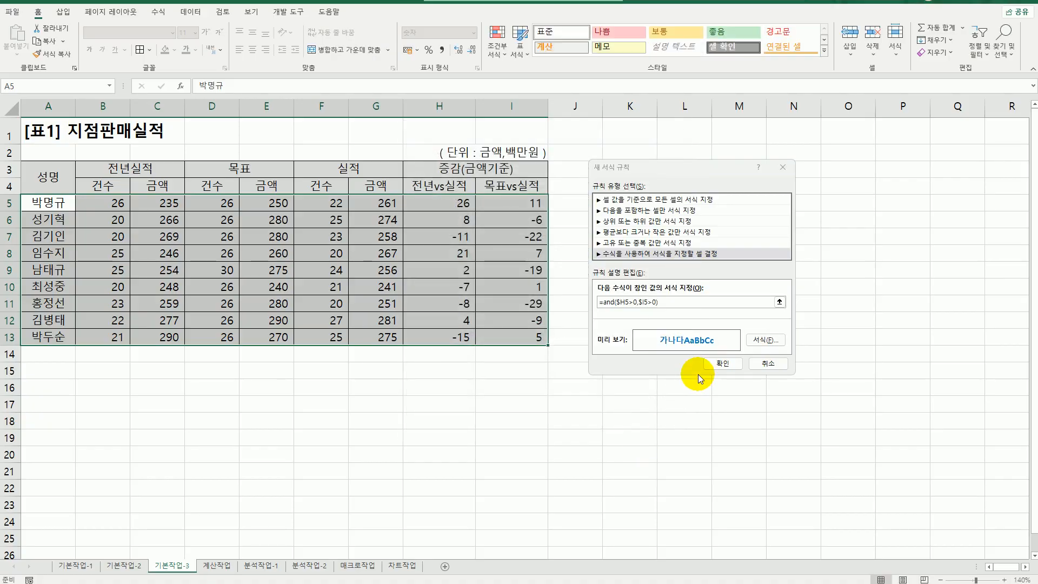
left_click(720, 363)
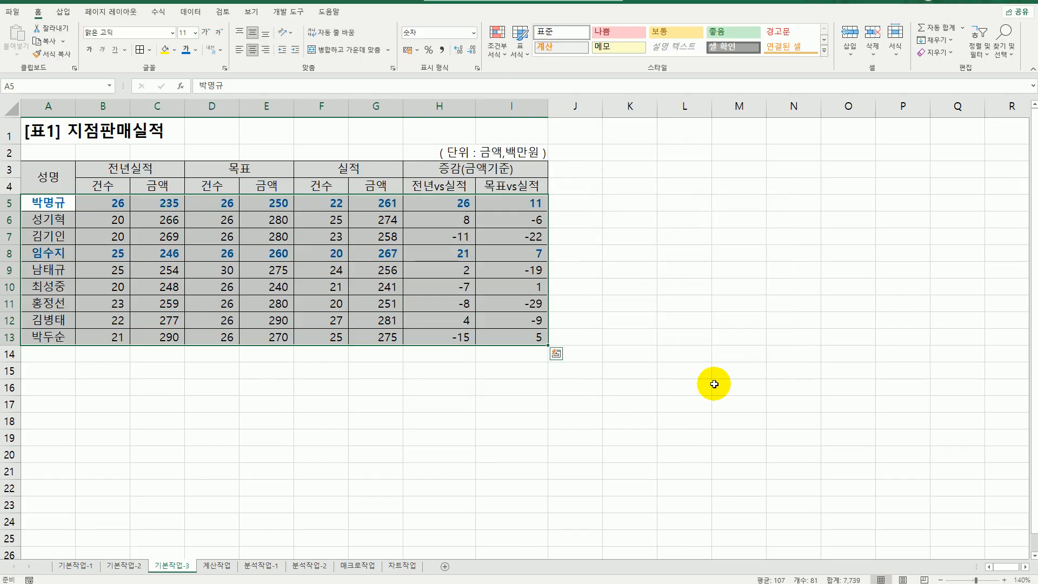
left_click(714, 383)
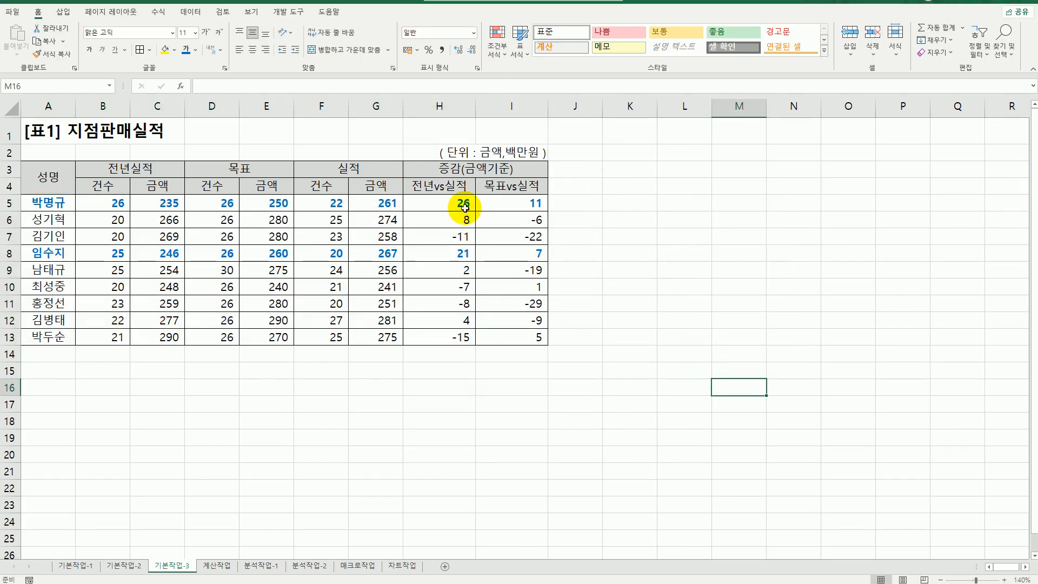
Check the 증감 values in H5:I5 and H8:I8 against the rule's conditions
left_click_drag(466, 205, 517, 207)
left_click_drag(464, 253, 523, 253)
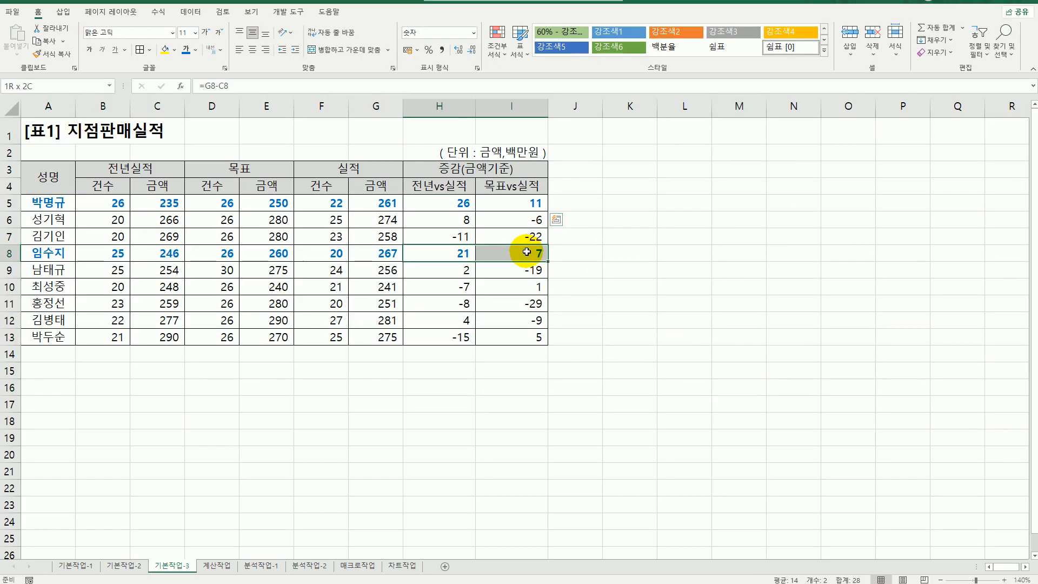
left_click(561, 406)
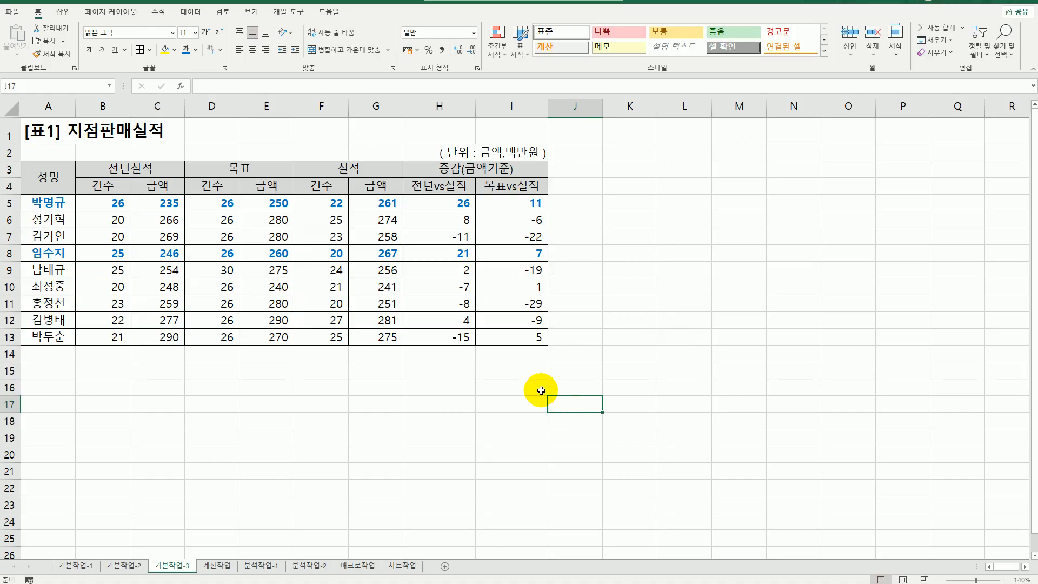
On the 계산작업 sheet, examine 급여총액 and the 세금조건표's 부터, 세율 and 누진공제 columns as inputs for the 세금공제액 in E3
left_click(229, 567)
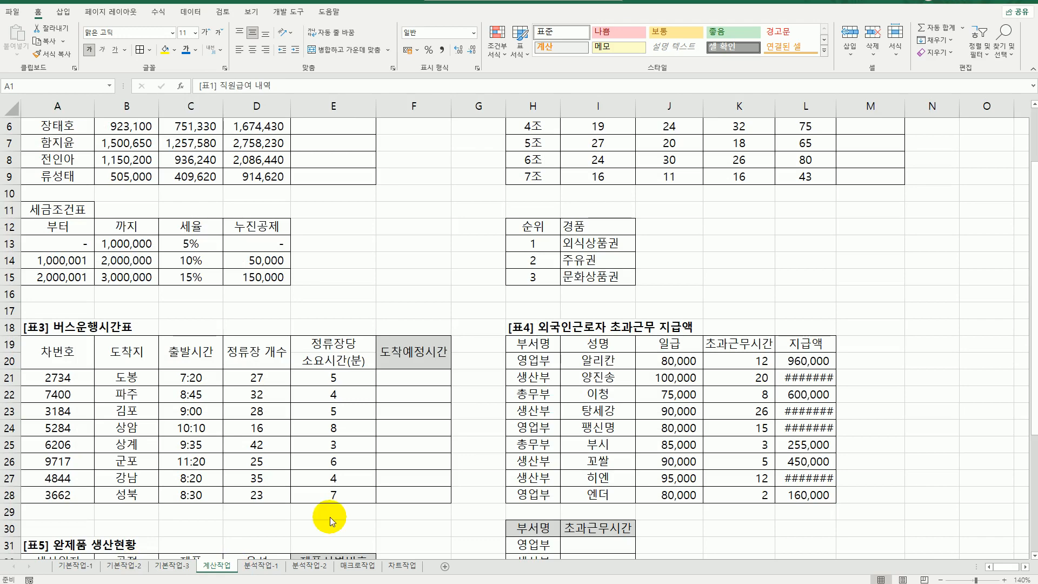
scroll(273, 438, "up", 2)
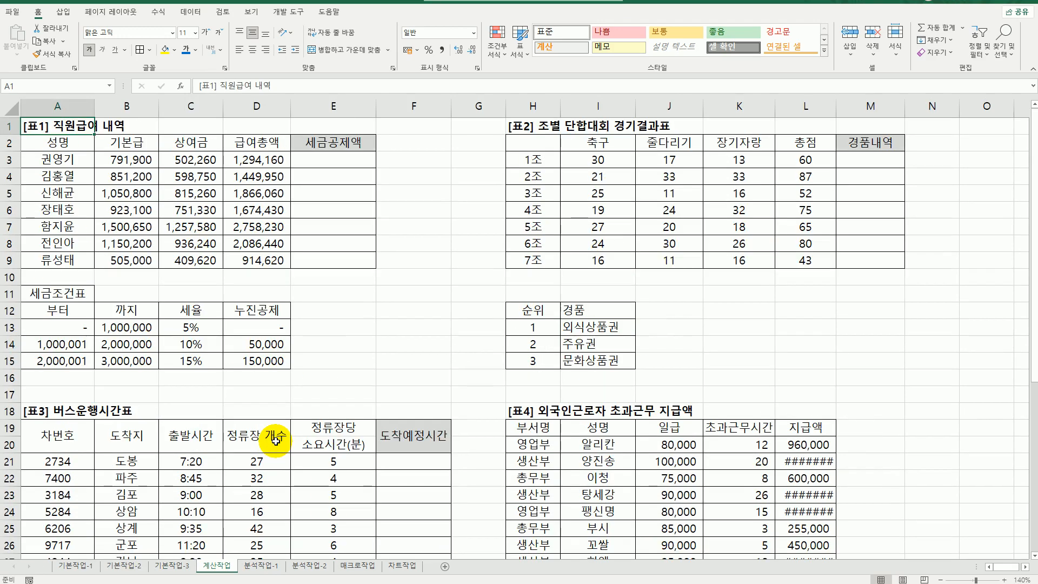
left_click(312, 165)
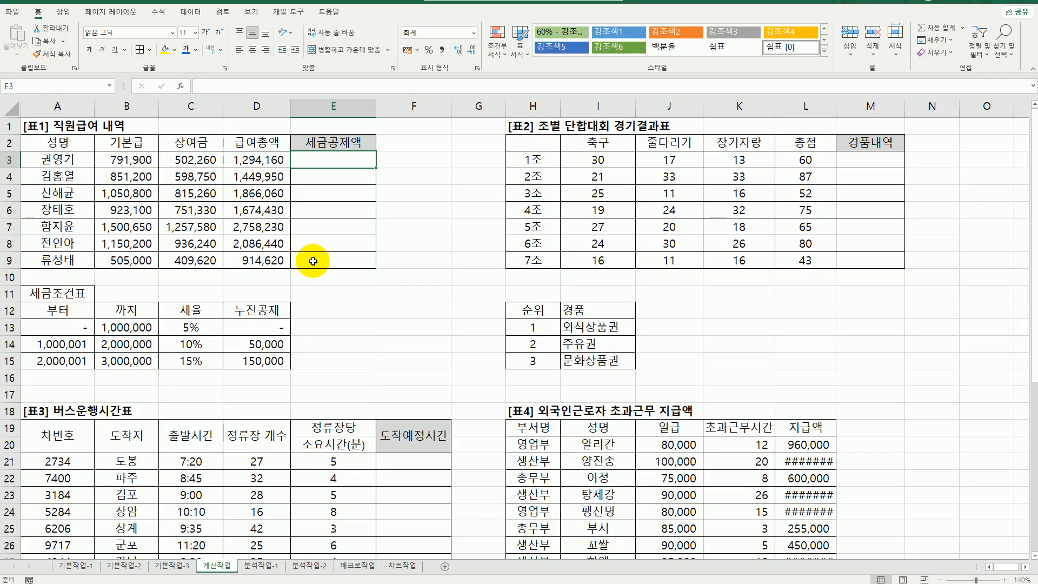
left_click(251, 159)
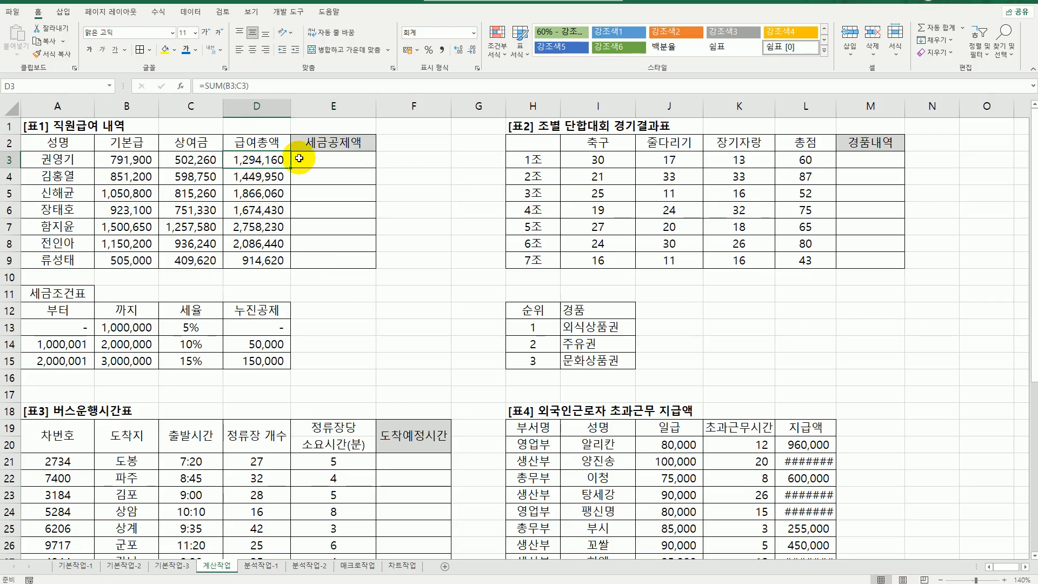
left_click(316, 158)
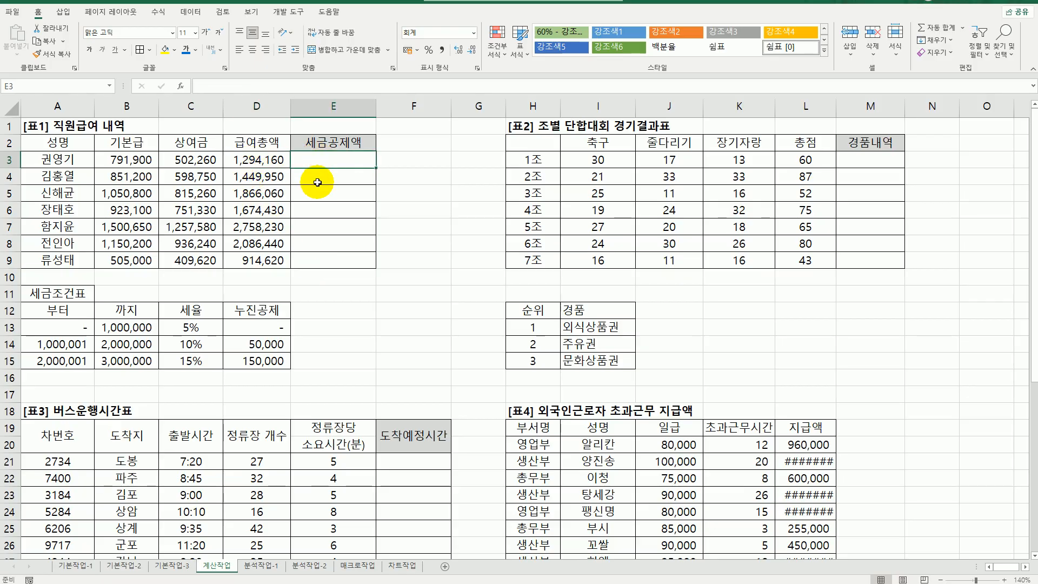
left_click(201, 327)
left_click(341, 157)
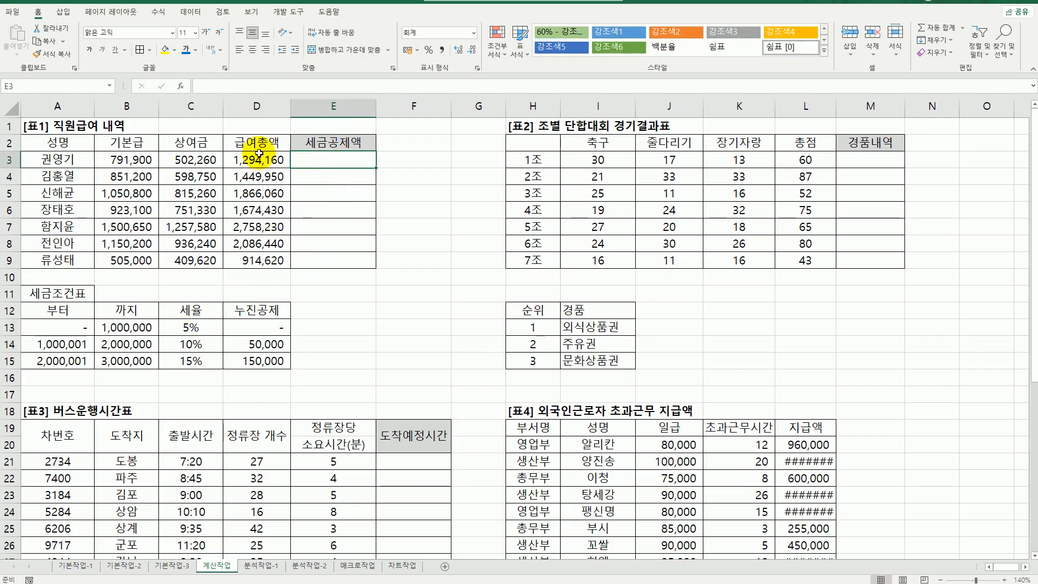
left_click_drag(190, 327, 189, 363)
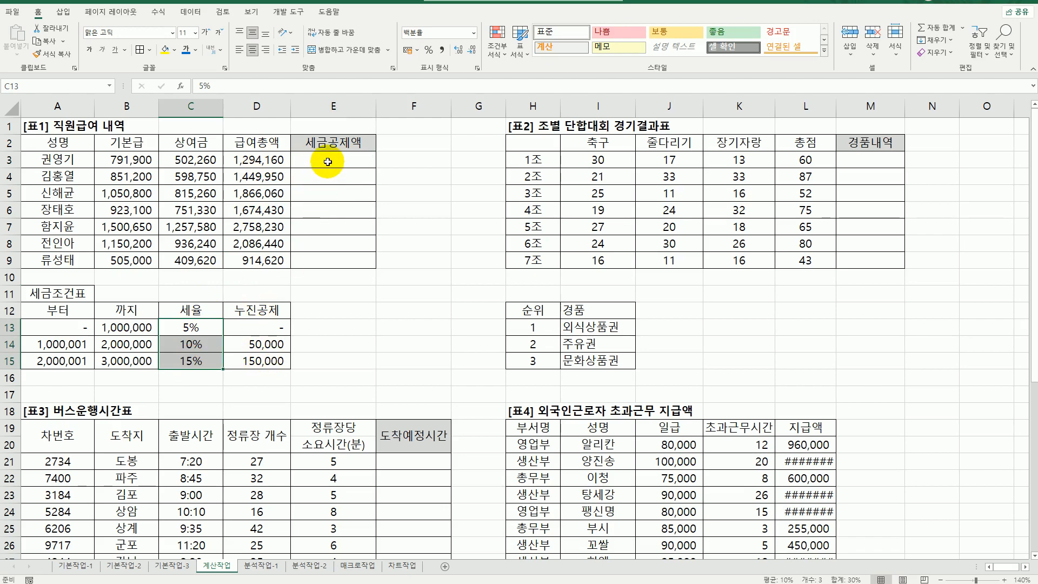
left_click_drag(59, 311, 260, 359)
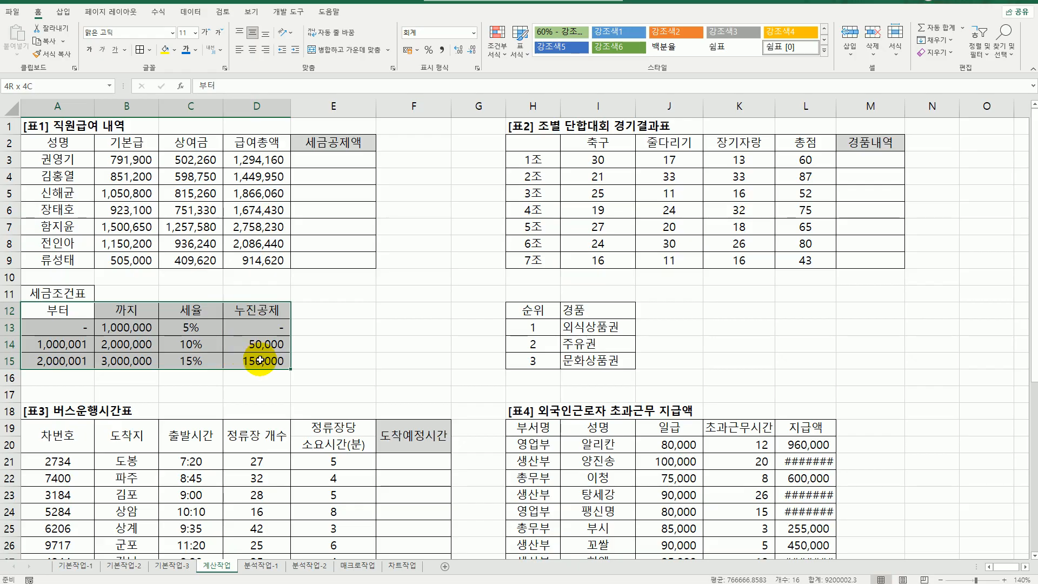
left_click(273, 162)
left_click_drag(65, 327, 71, 359)
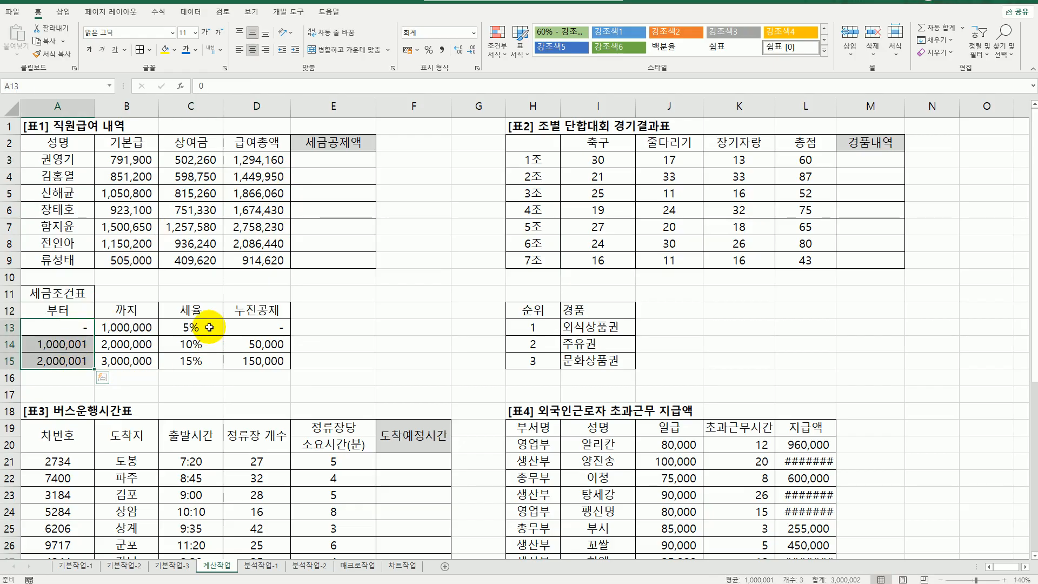
left_click_drag(209, 327, 208, 360)
left_click_drag(262, 327, 290, 364)
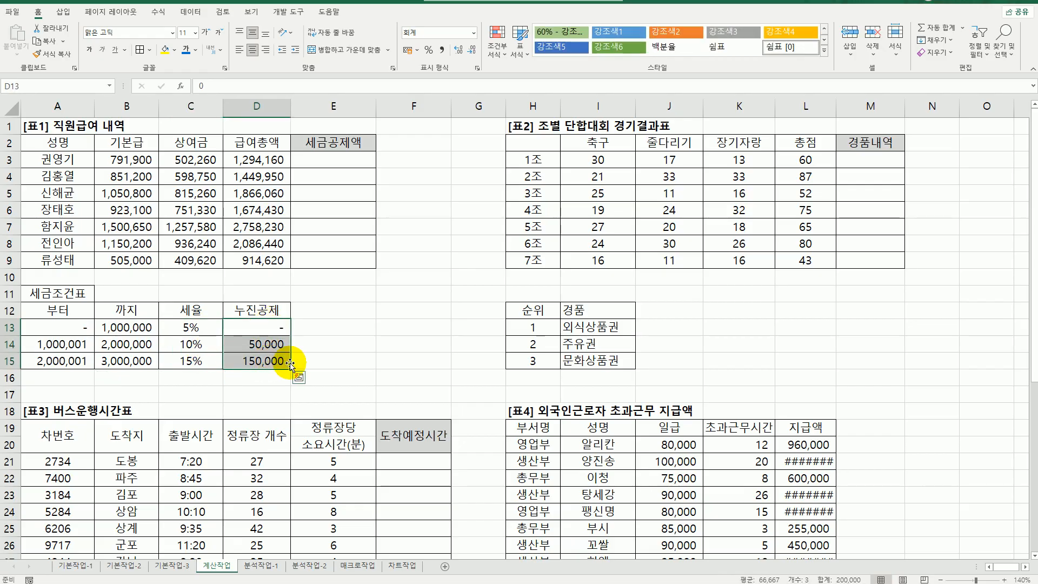
left_click(316, 161)
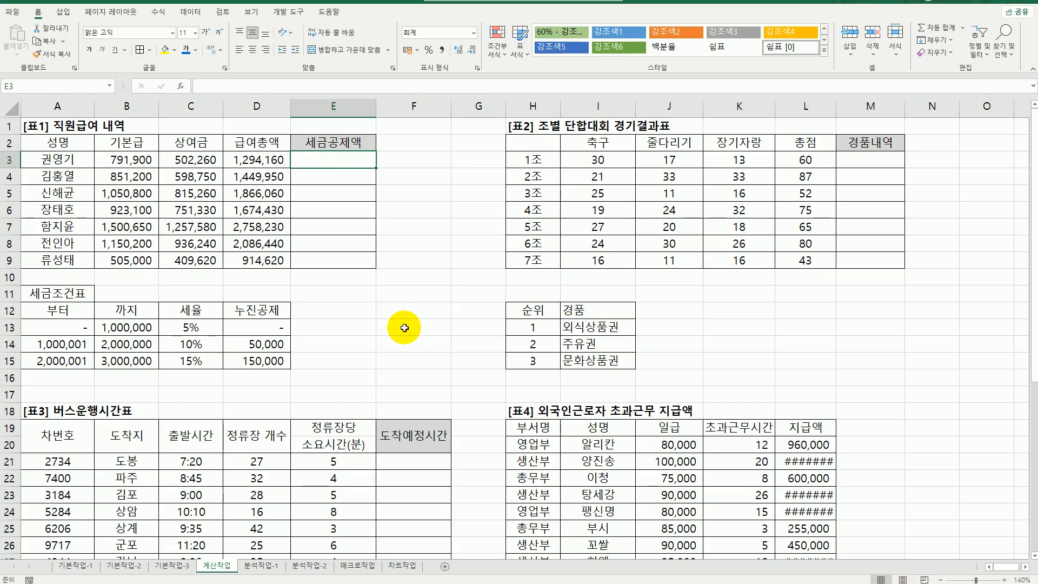
Start the 세금공제액 formula in E3 by multiplying D3 by a VLOOKUP that uses D3 as its lookup value
type("=")
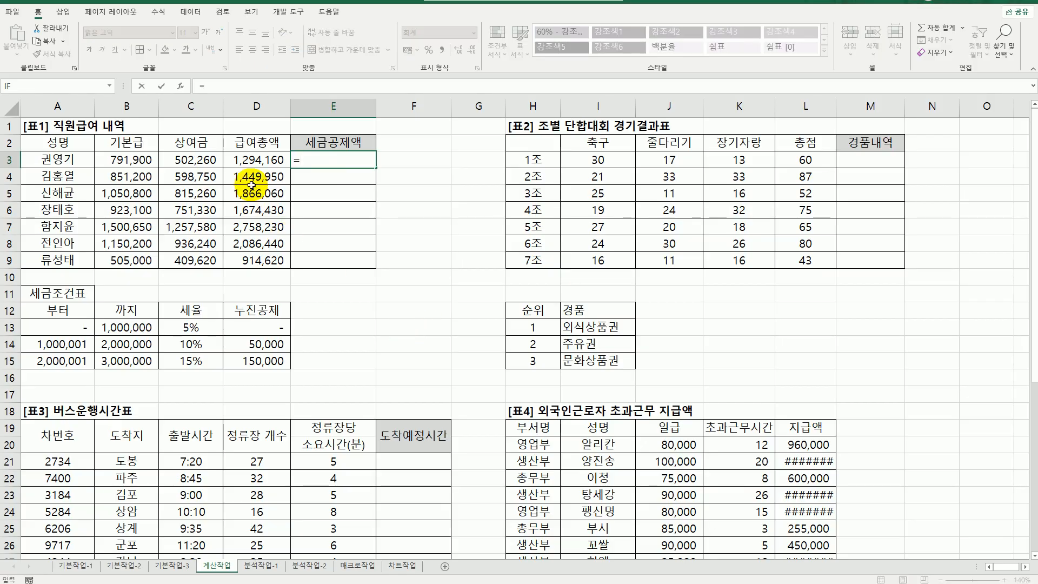
left_click(247, 165)
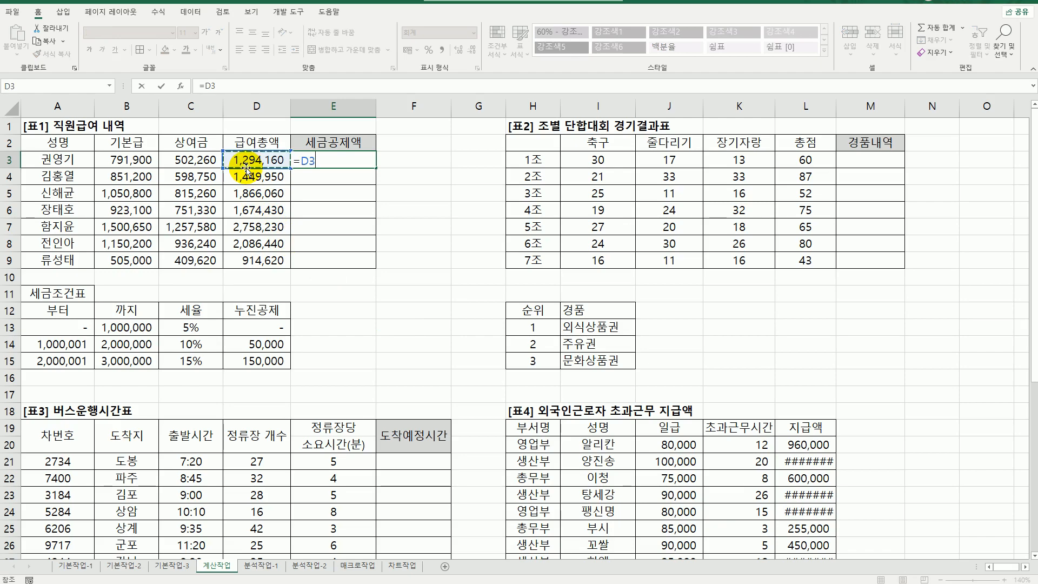
type("*")
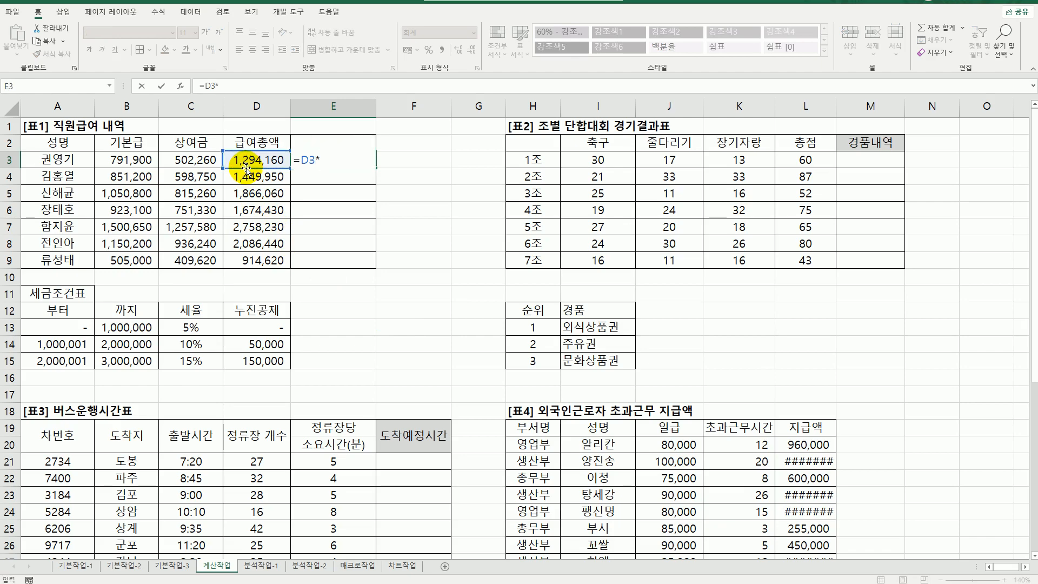
type("vl")
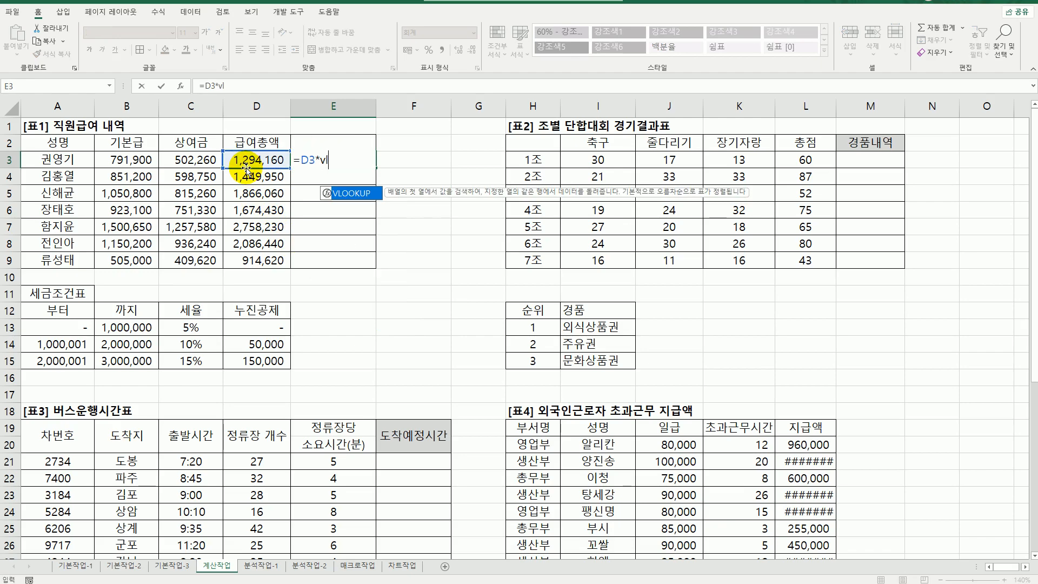
double_click(373, 193)
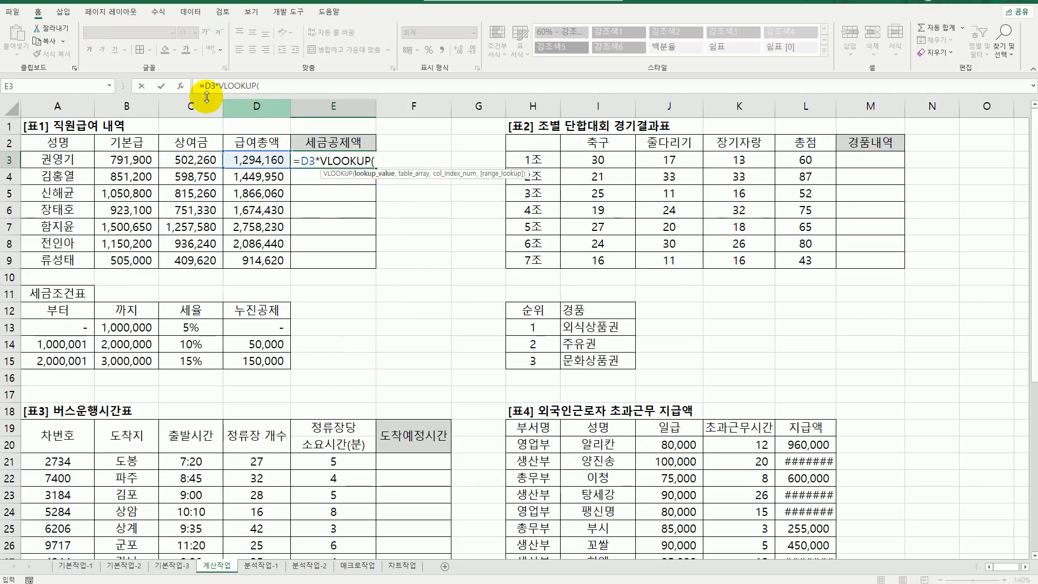
left_click(180, 85)
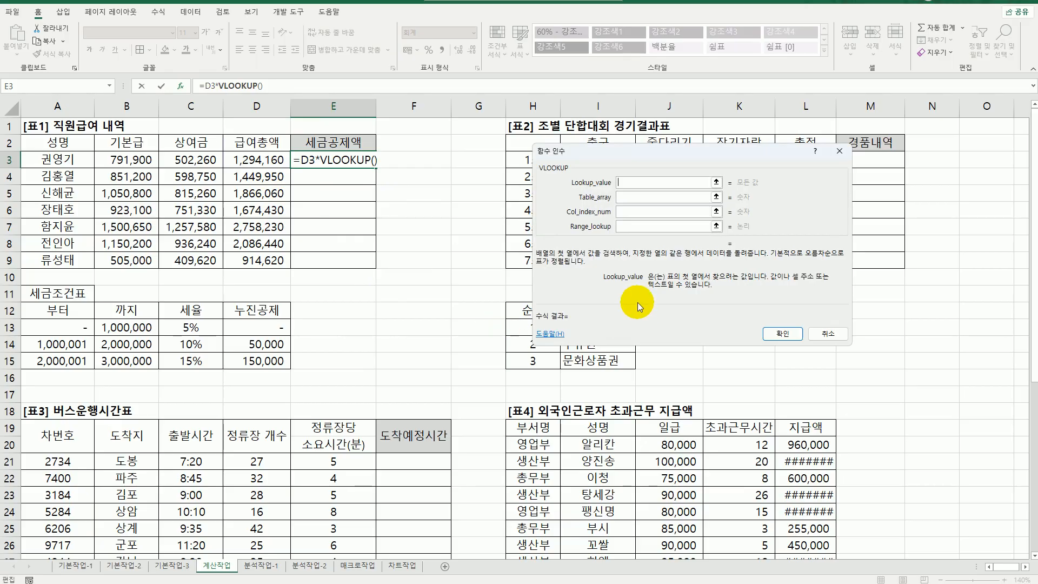
left_click(264, 160)
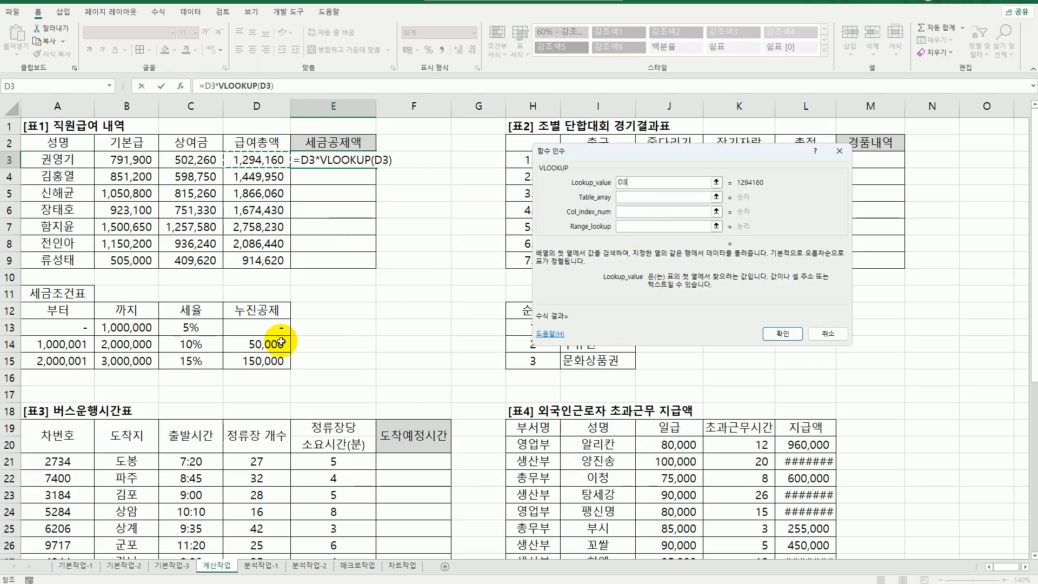
Complete the VLOOKUP with table $A$13:$D$15, column 3 and an empty Range_lookup, and fill the formula down to E9
key("Tab")
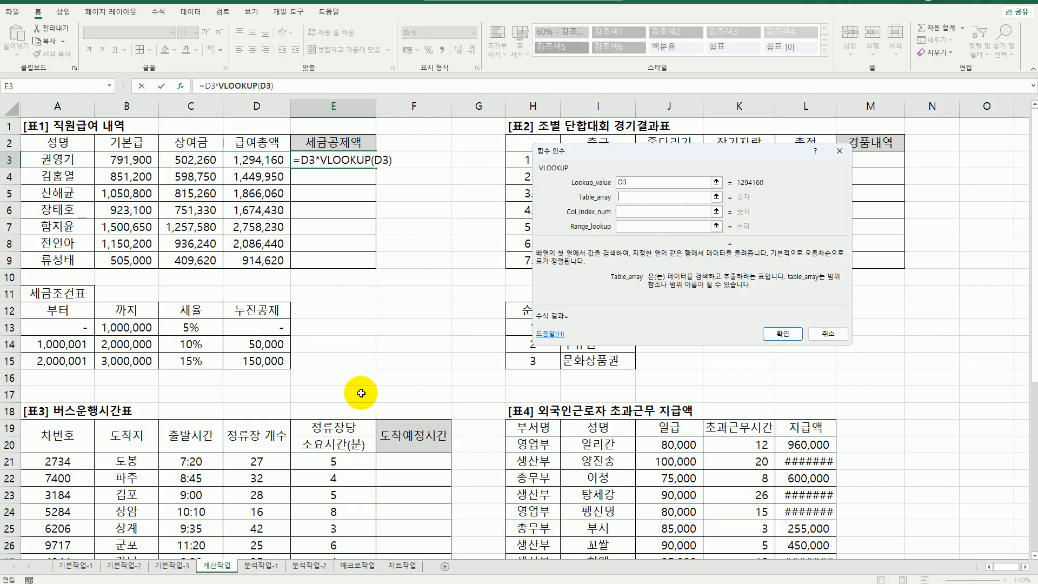
left_click_drag(76, 332, 273, 365)
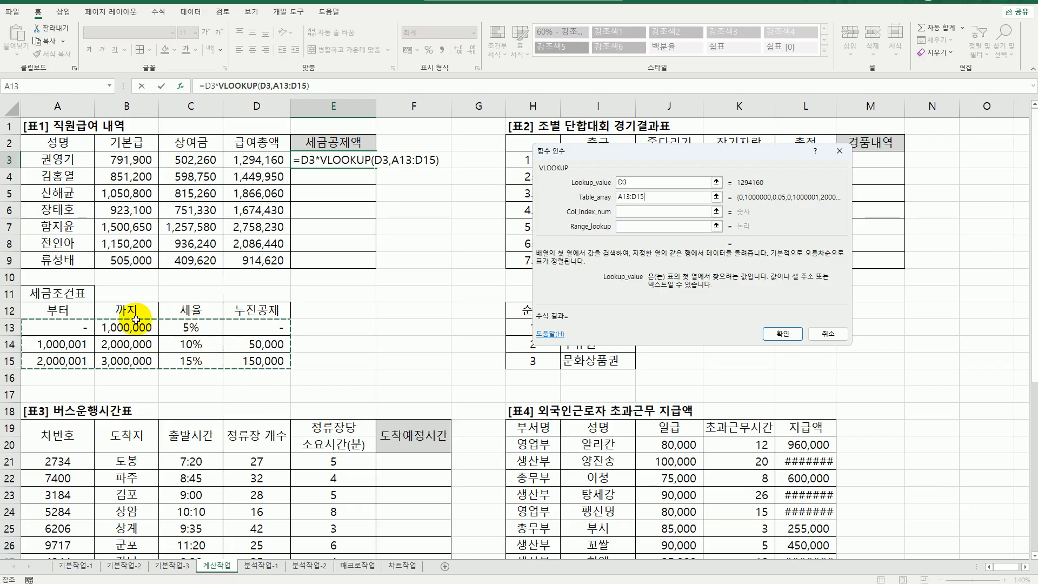
key("F4")
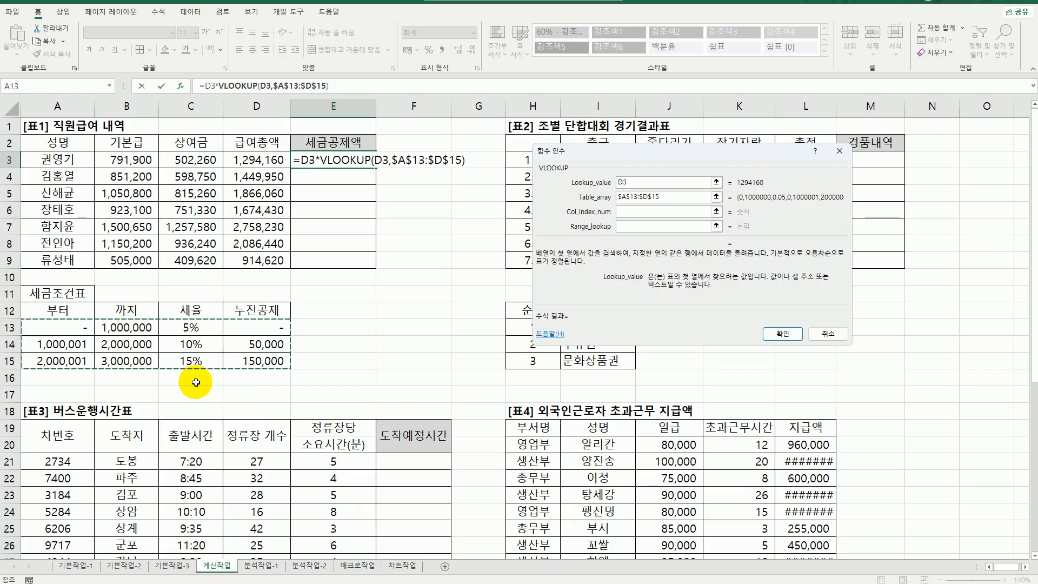
left_click(643, 212)
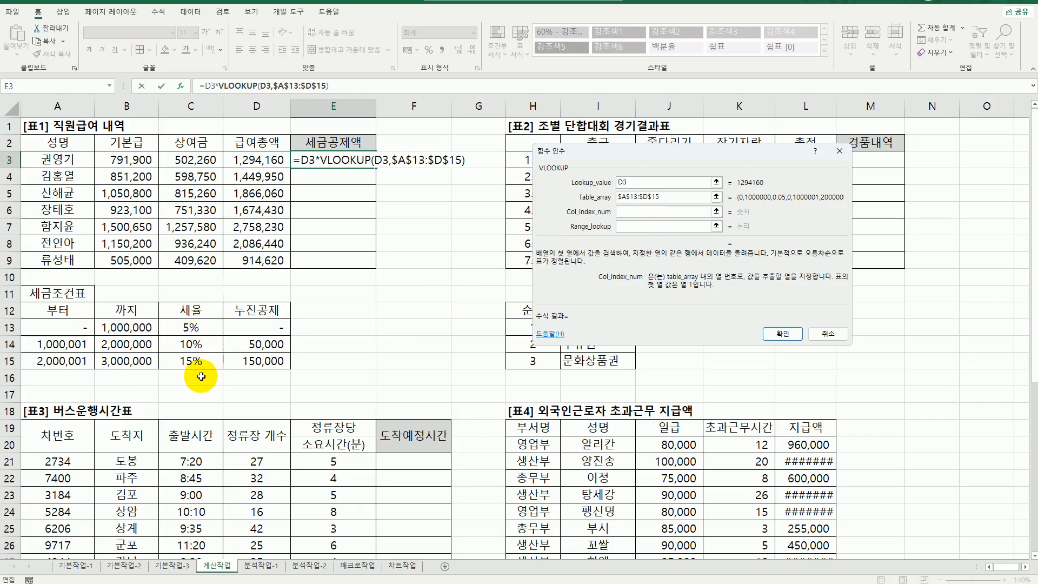
type("3")
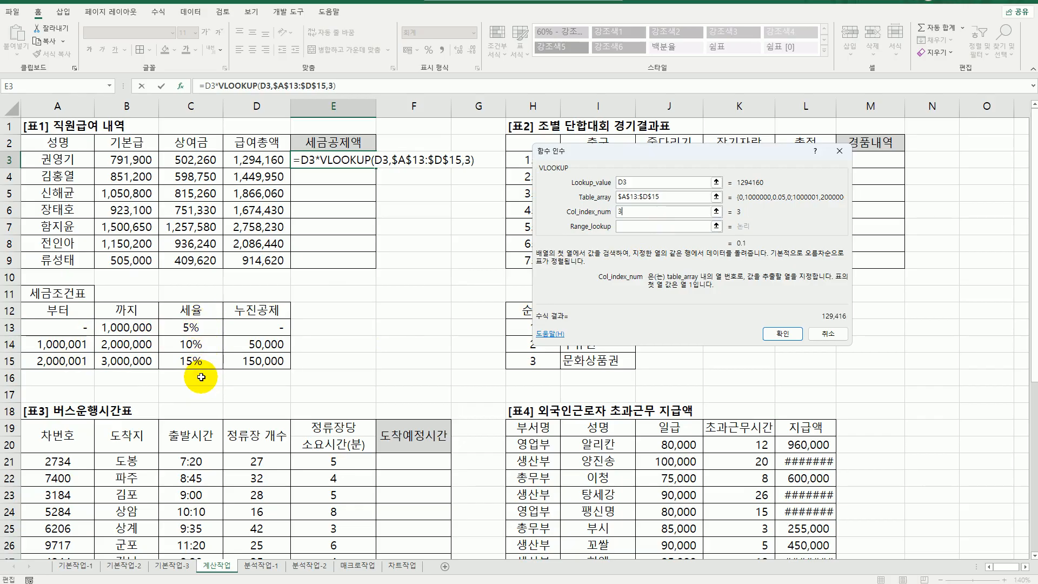
left_click(646, 226)
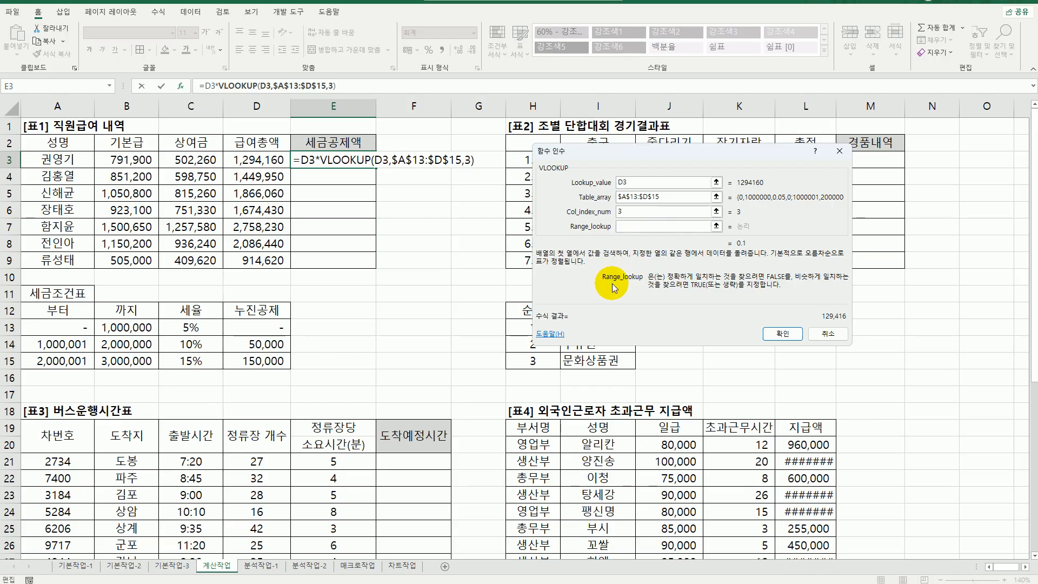
left_click(782, 333)
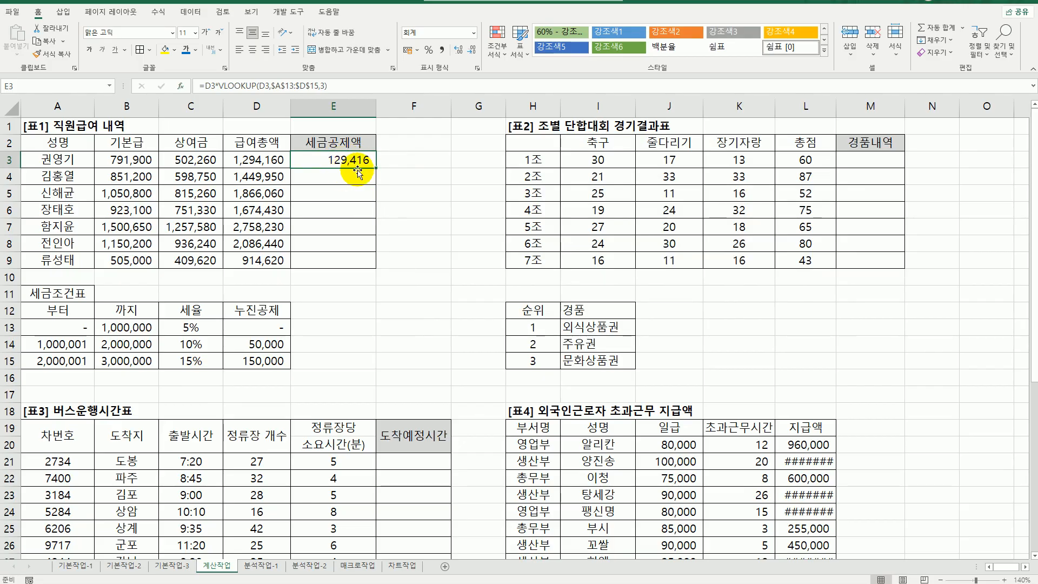
left_click_drag(377, 169, 372, 263)
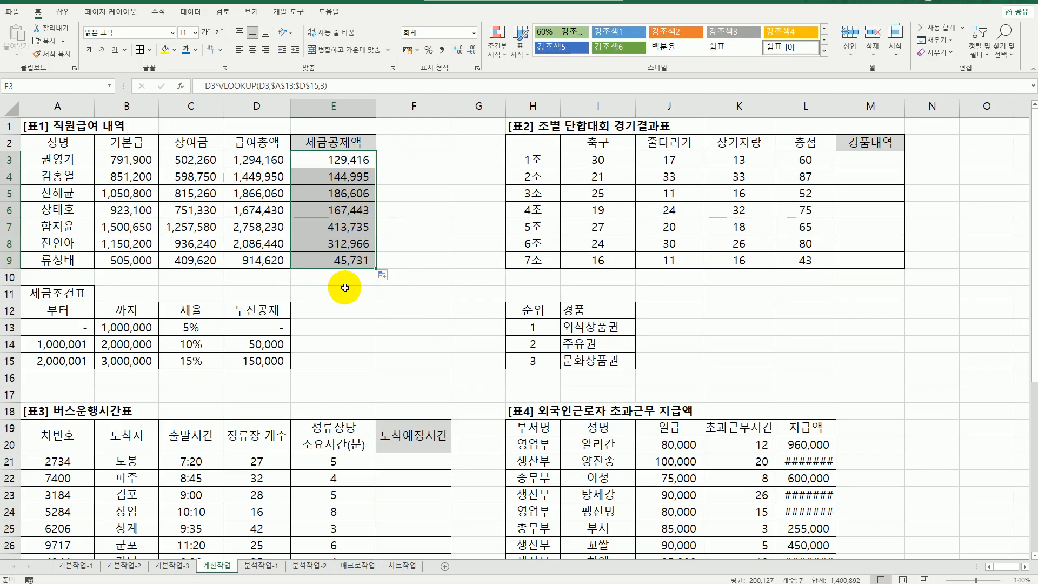
Extend the E3 formula by subtracting a second VLOOKUP and open that function's arguments
left_click(349, 159)
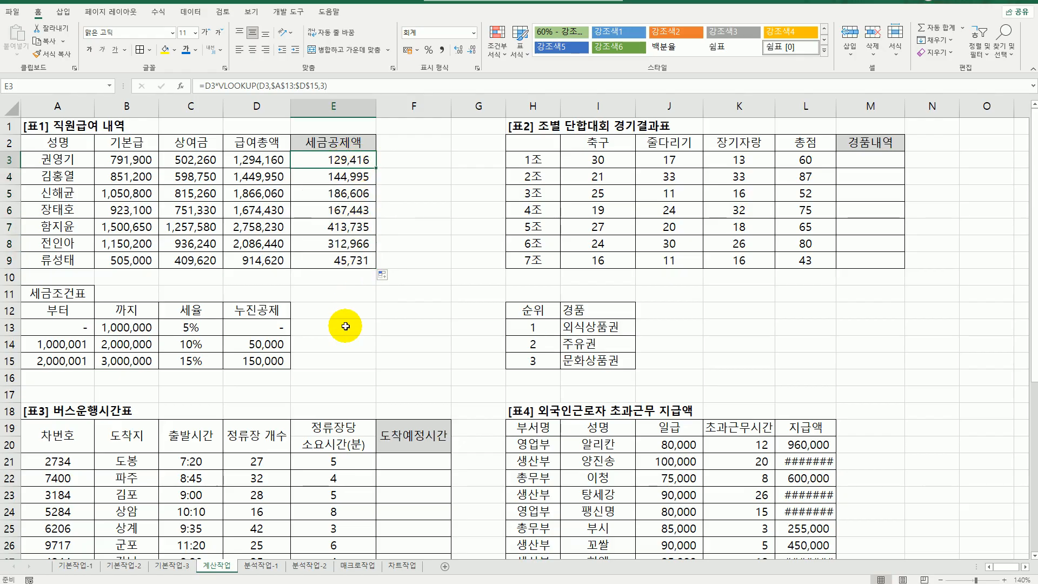
double_click(378, 169)
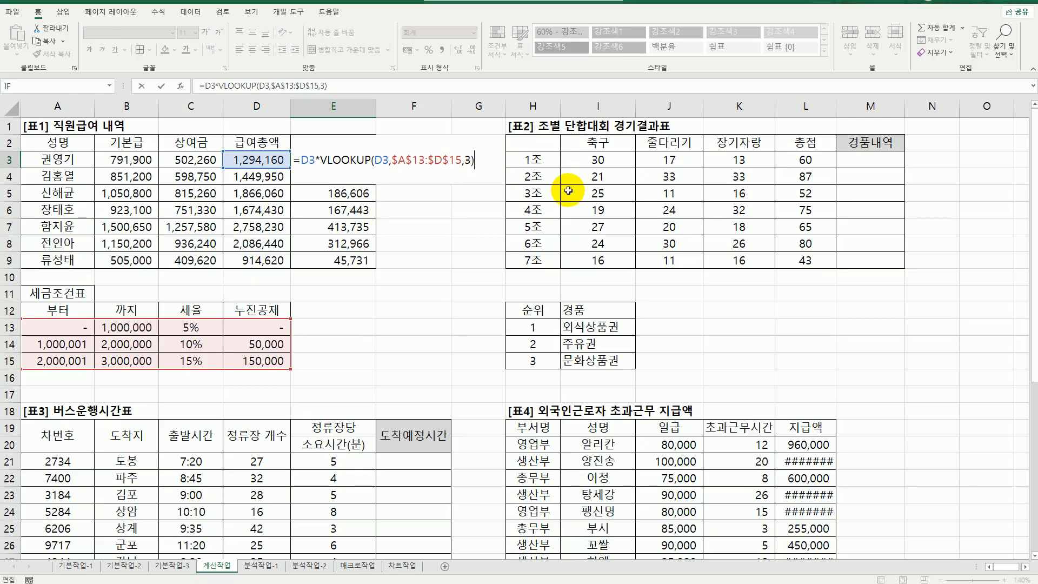
type("b")
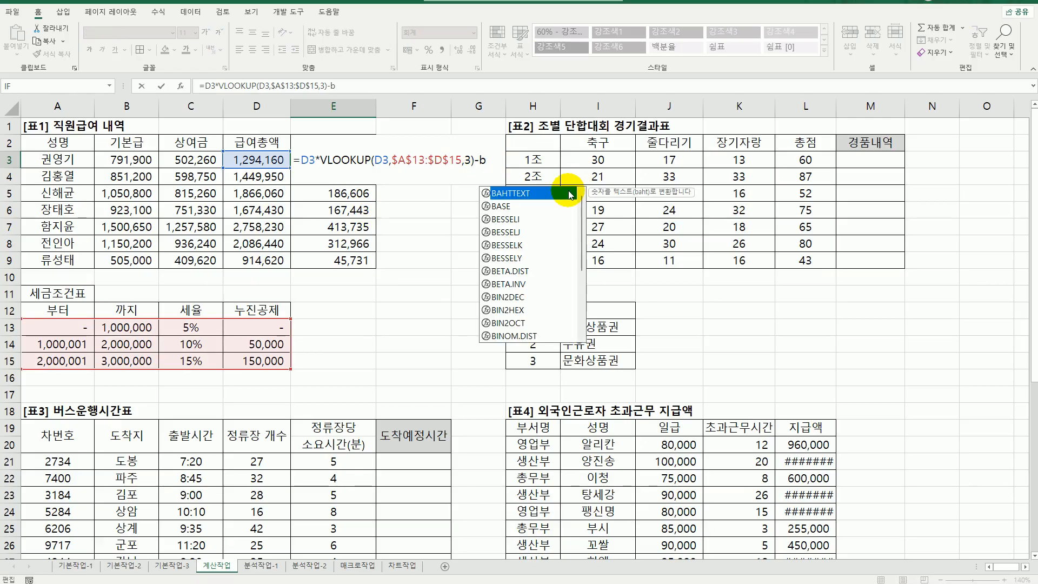
key("BackSpace")
type("vl")
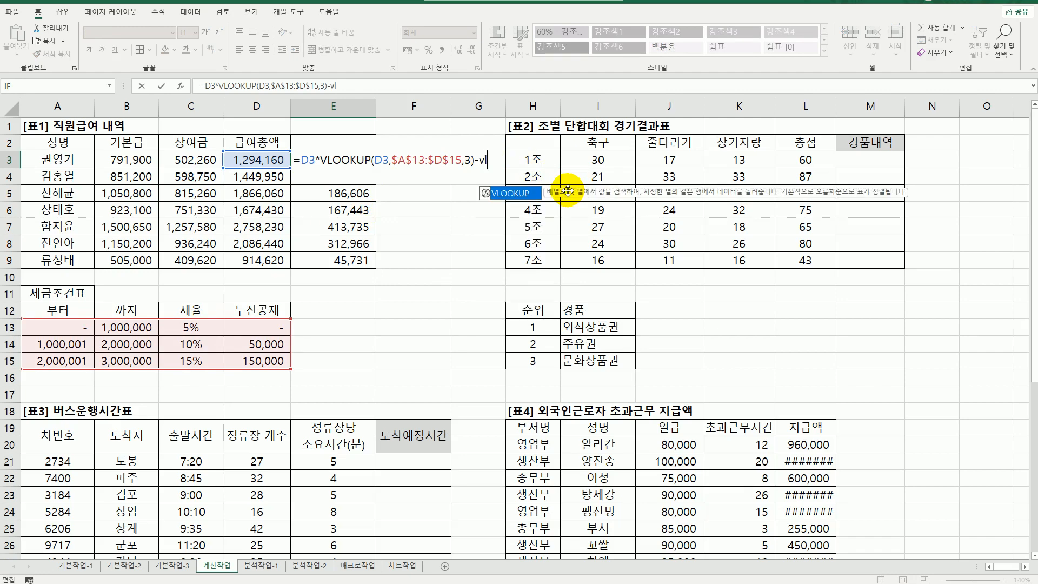
double_click(522, 195)
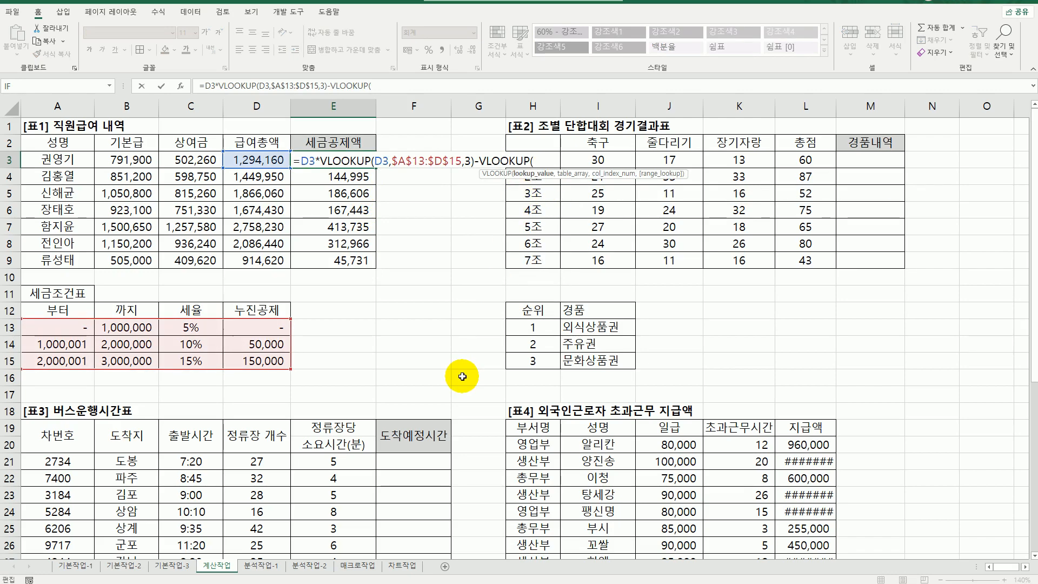
left_click(180, 86)
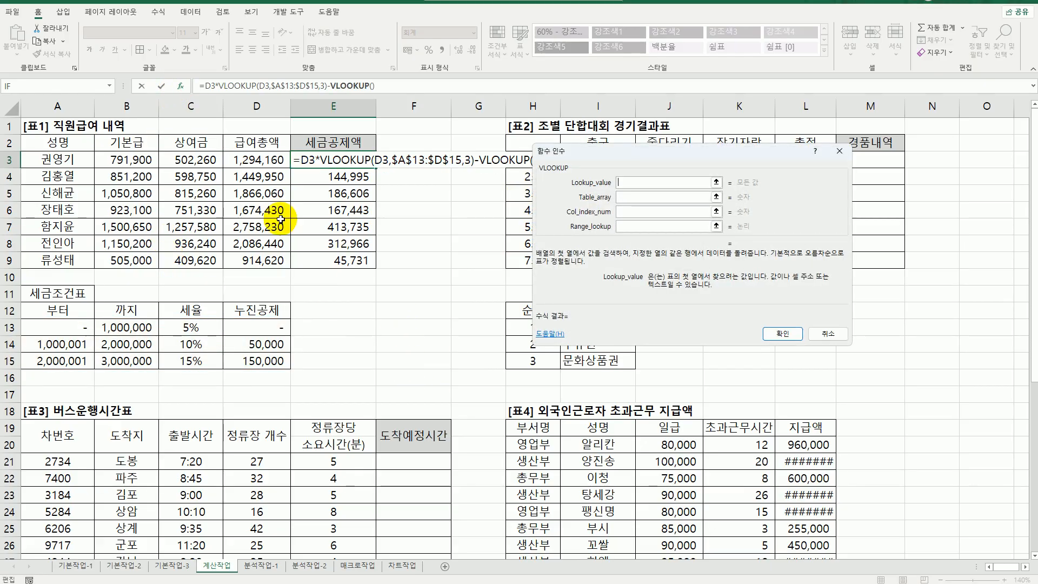
Have the second VLOOKUP look up D3 in $A$13:$D$15, column 4, with Range_lookup empty, and fill E3 down to E9
left_click(637, 197)
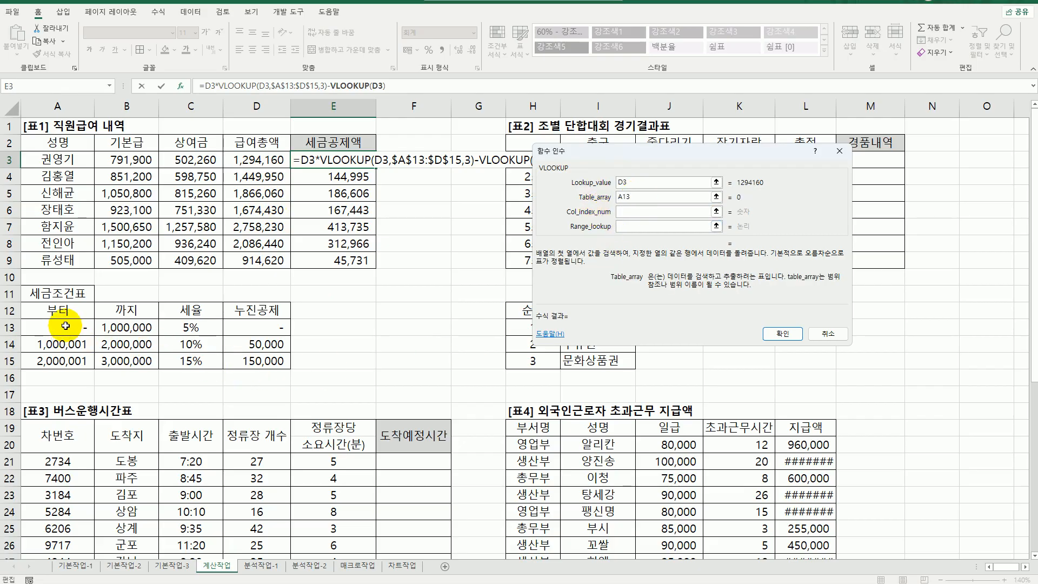
left_click_drag(66, 326, 266, 368)
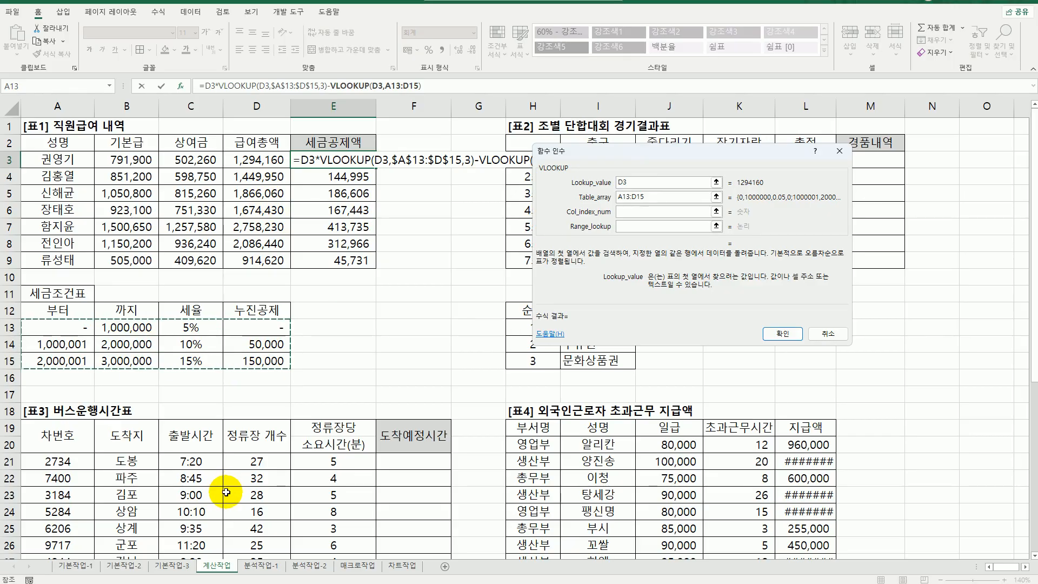
key("F4")
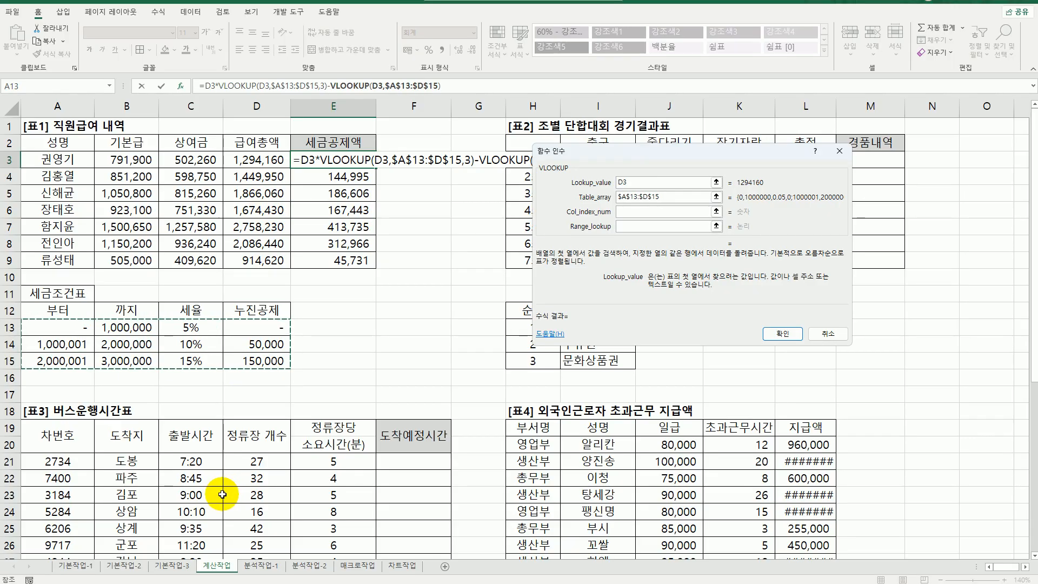
left_click(625, 213)
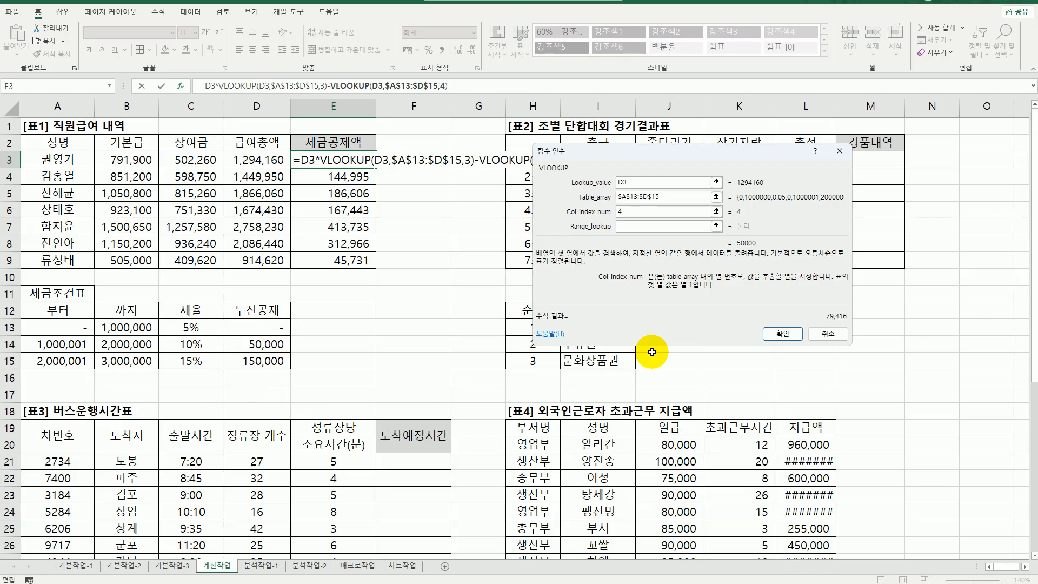
left_click(629, 228)
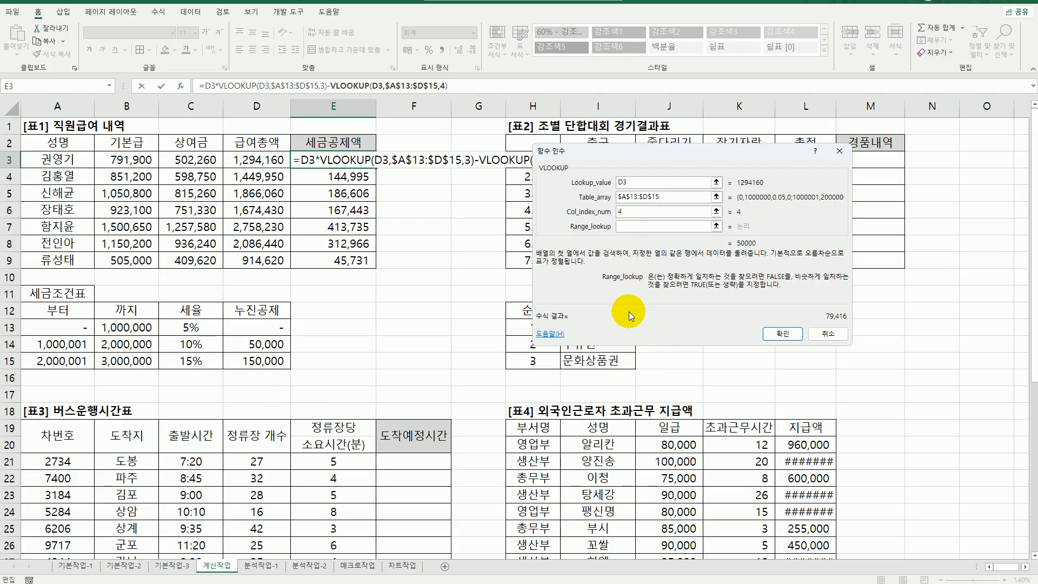
left_click(774, 335)
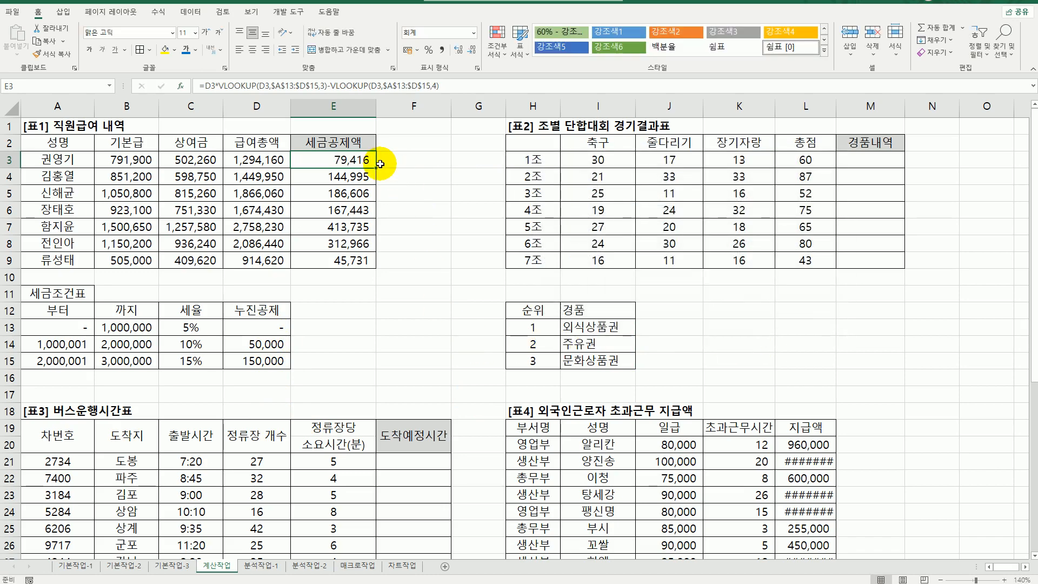
left_click_drag(377, 168, 378, 266)
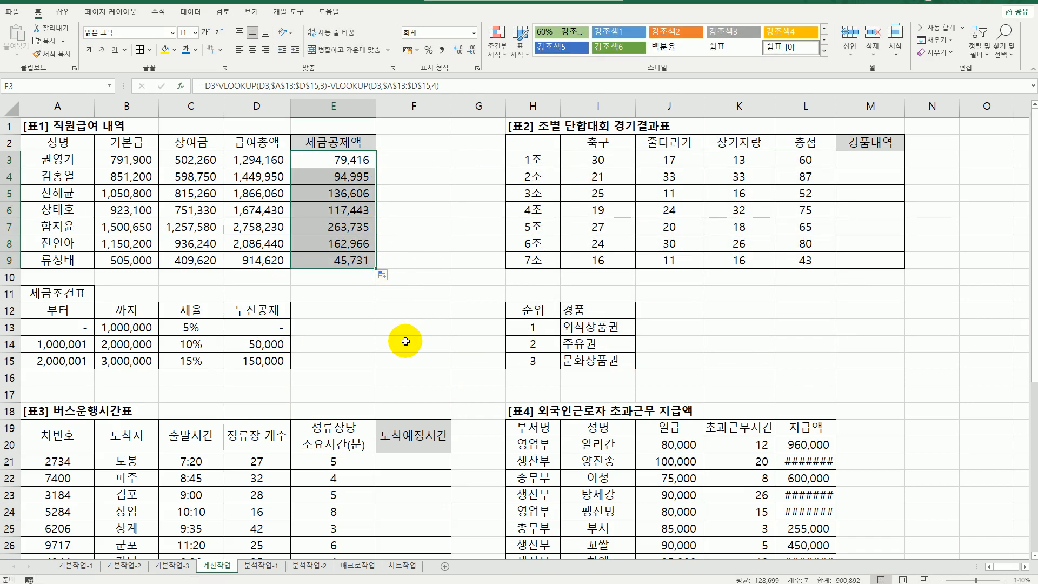
left_click(346, 260)
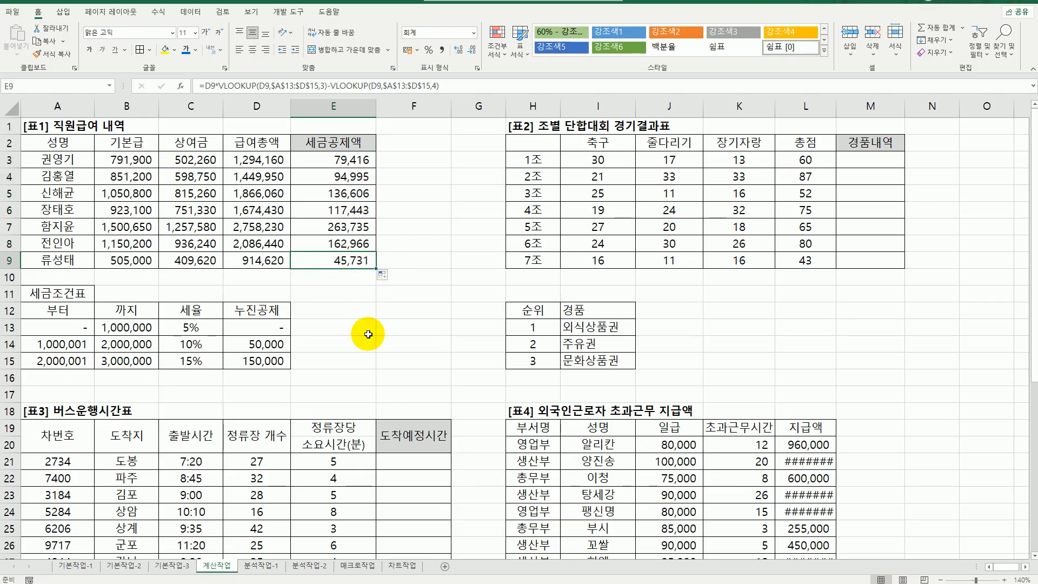
Wrap the E3 formula in TRUNC with Num_digits -1 and fill it down to E9
left_click(347, 159)
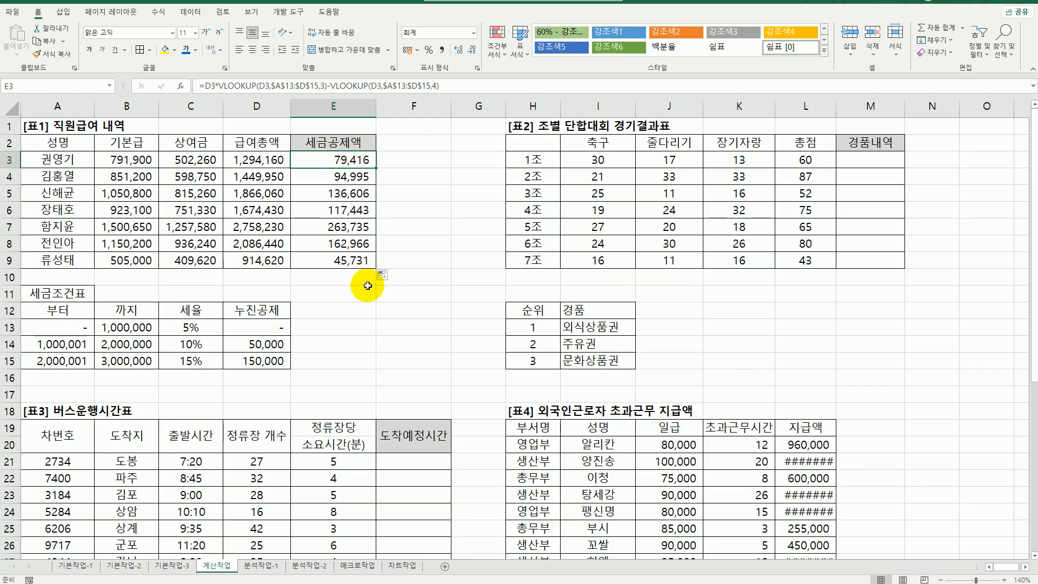
double_click(324, 159)
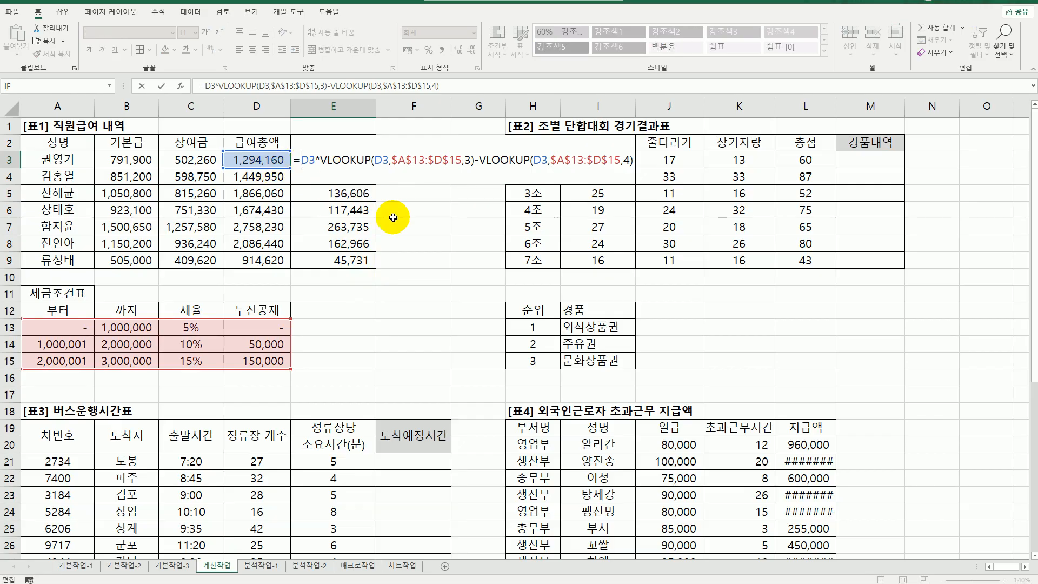
type("t")
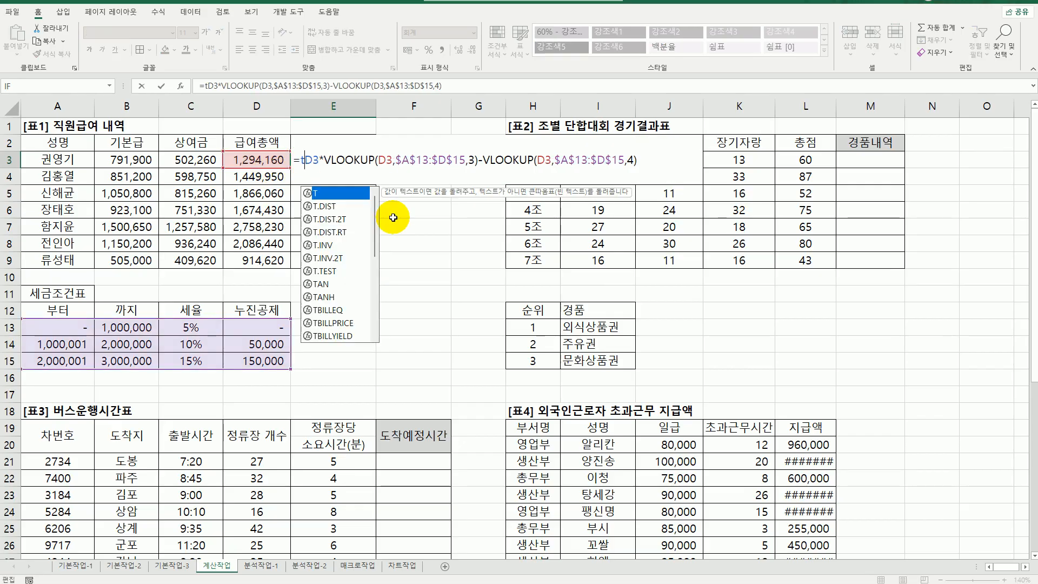
type("ru")
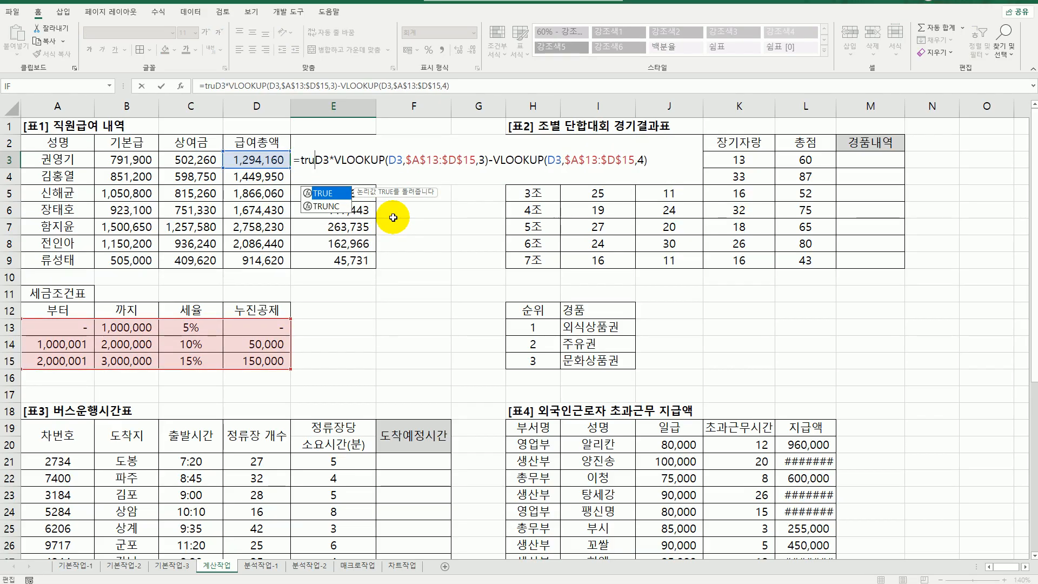
double_click(325, 206)
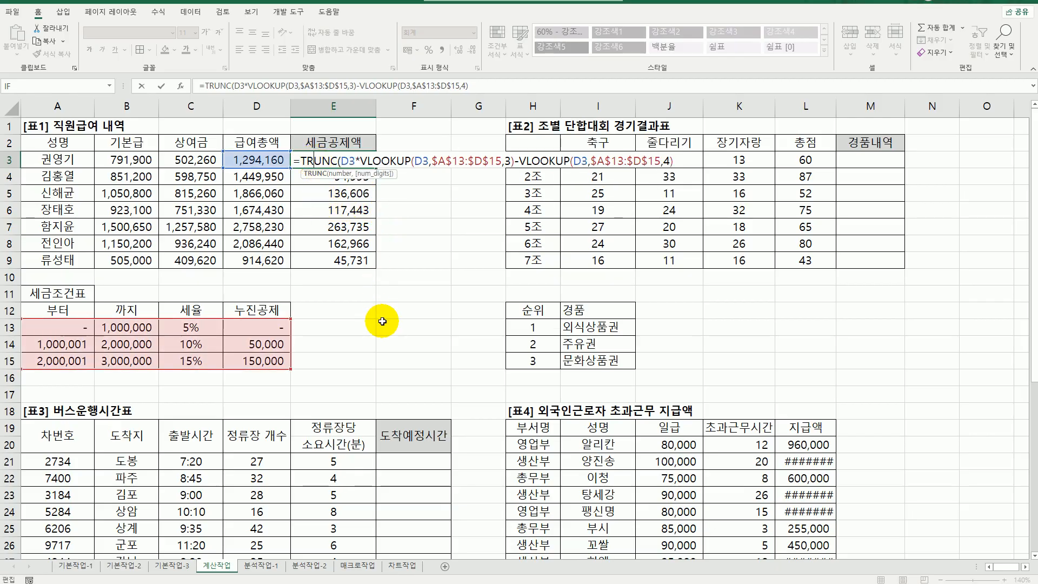
left_click(178, 85)
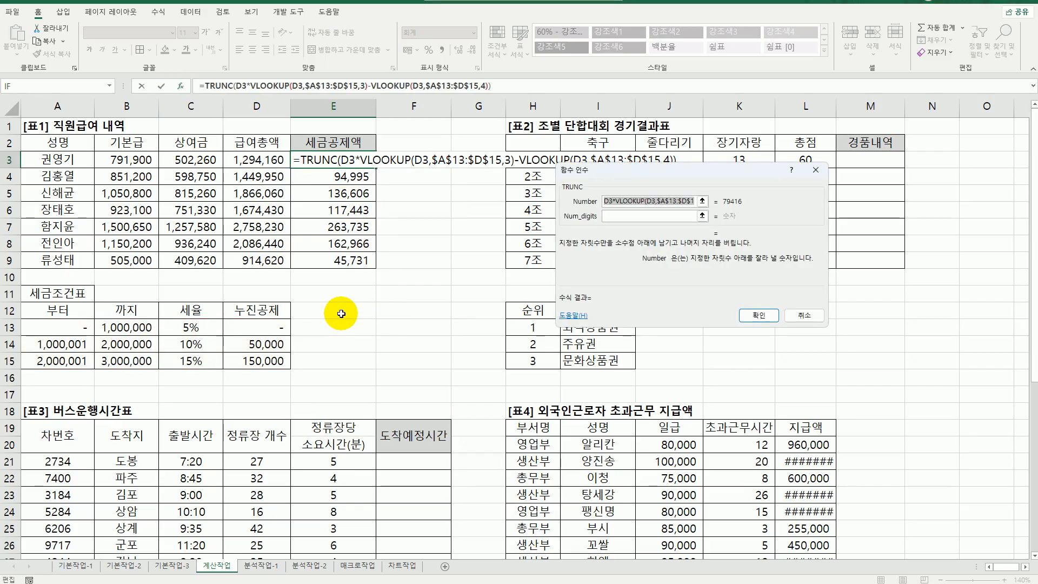
left_click(655, 218)
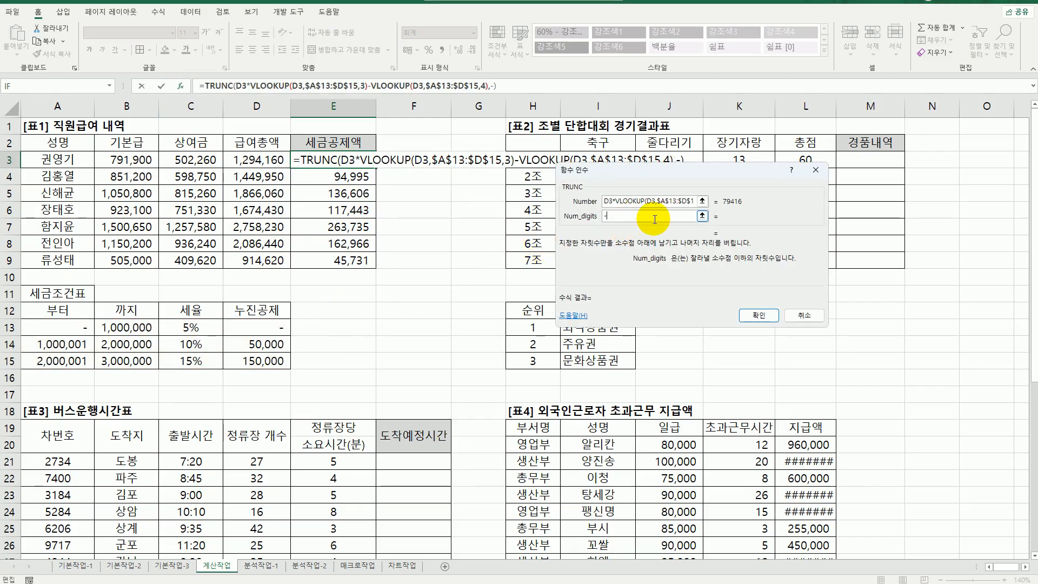
left_click(758, 315)
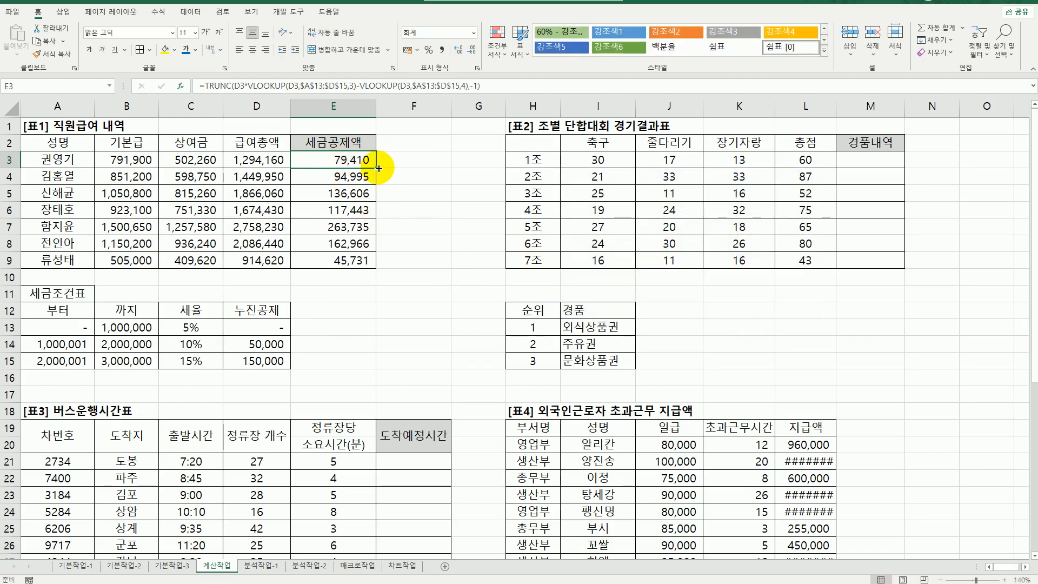
left_click_drag(377, 169, 377, 268)
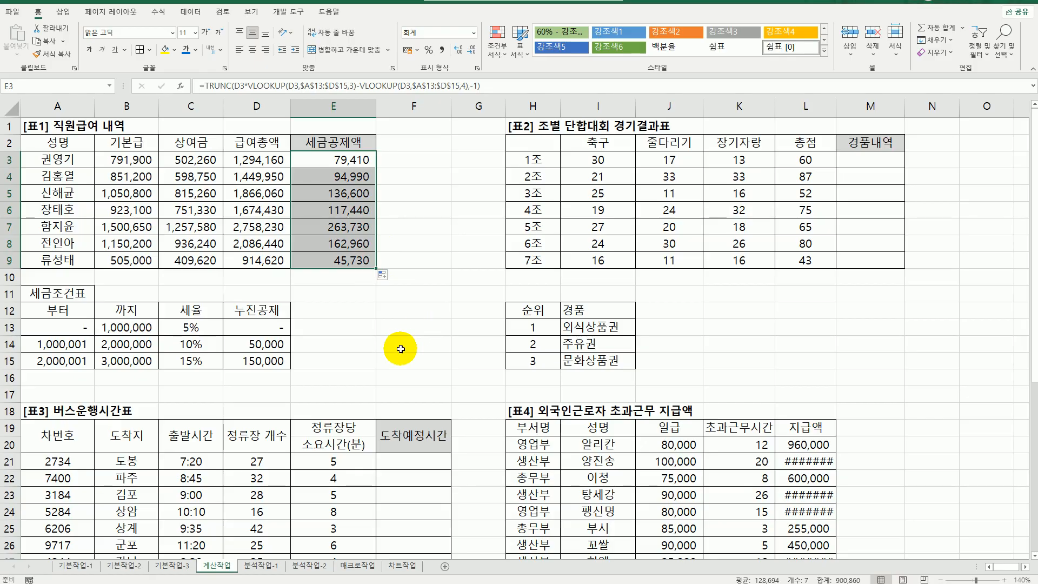
Start a RANK.EQ formula in M3 under 경품내역 in [표2], with L3 as its Number argument
left_click(869, 160)
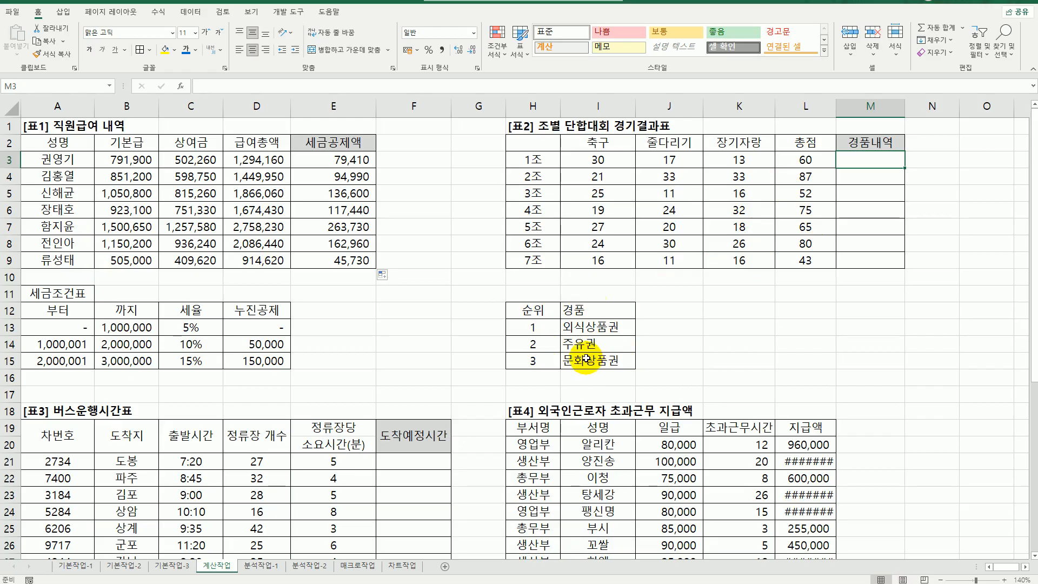
left_click_drag(550, 329, 598, 364)
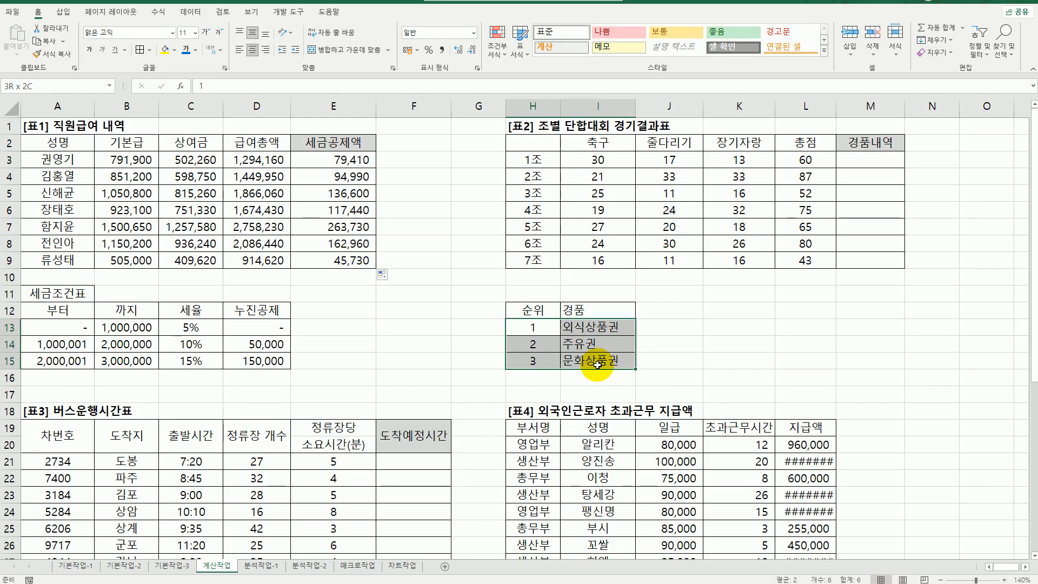
left_click_drag(597, 364, 597, 364)
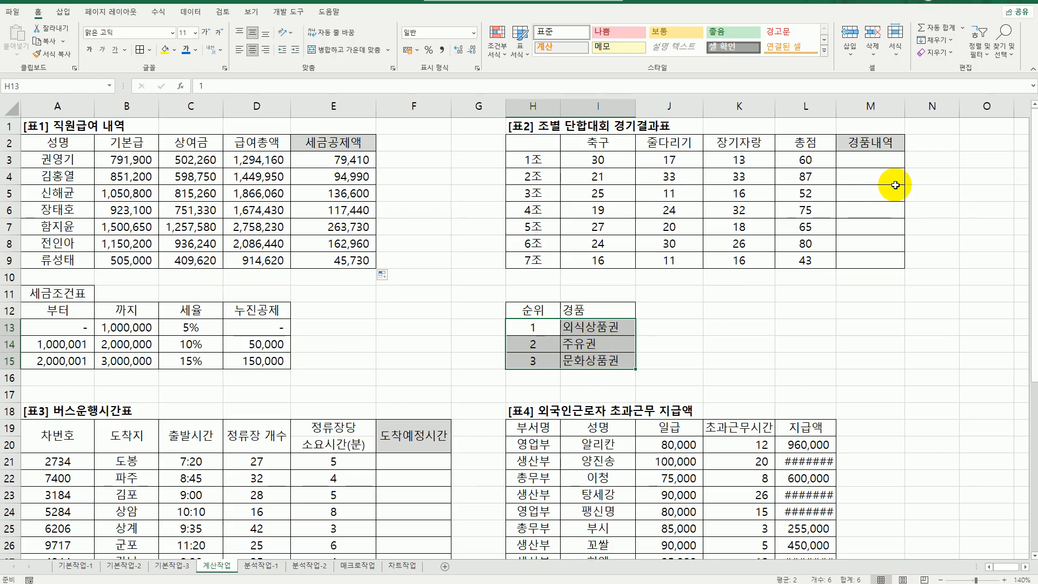
left_click(905, 155)
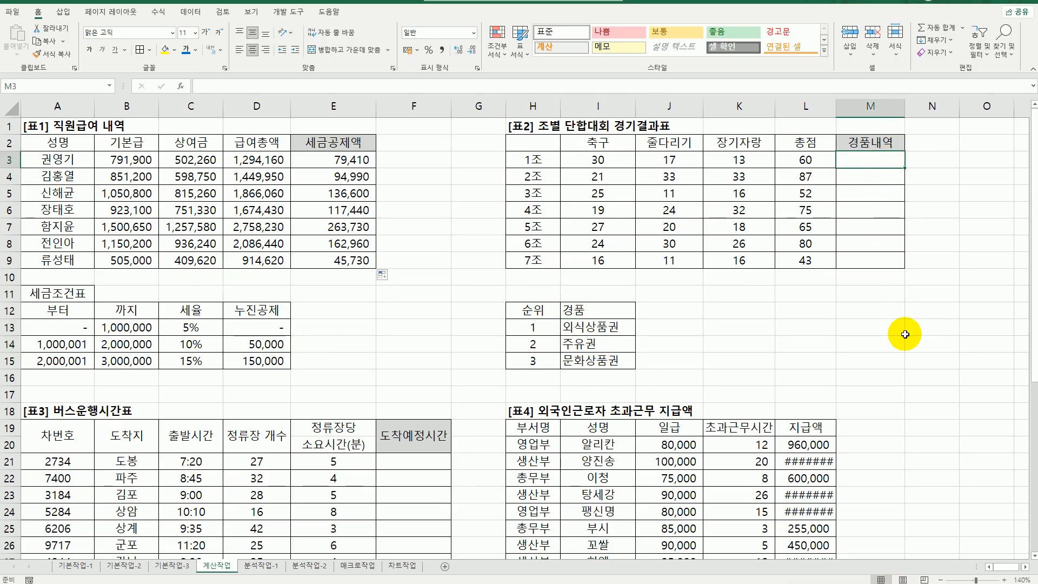
type("=rank")
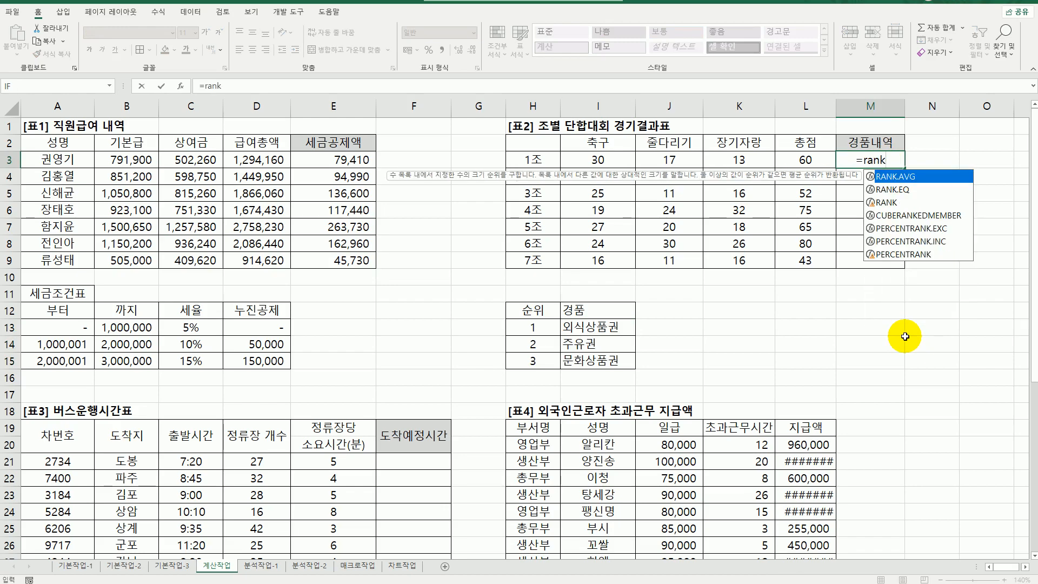
left_click(897, 189)
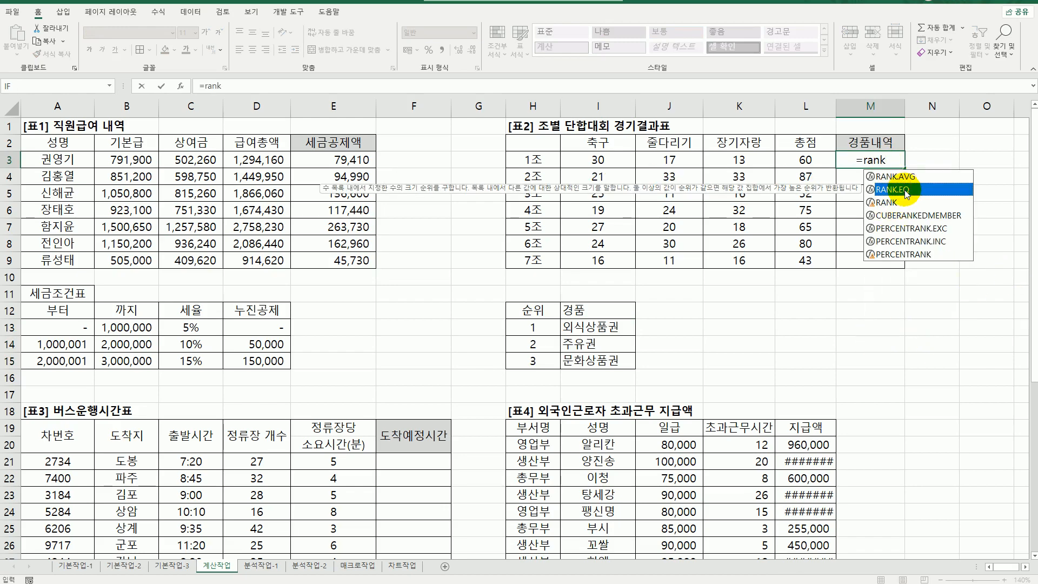
double_click(904, 189)
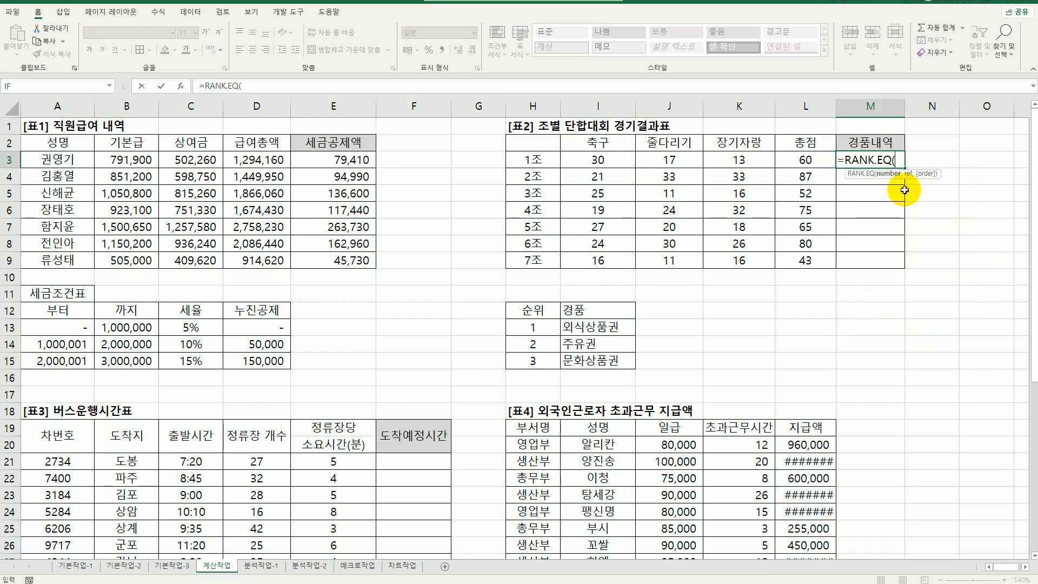
left_click(183, 90)
left_click_drag(660, 160, 792, 296)
left_click(819, 163)
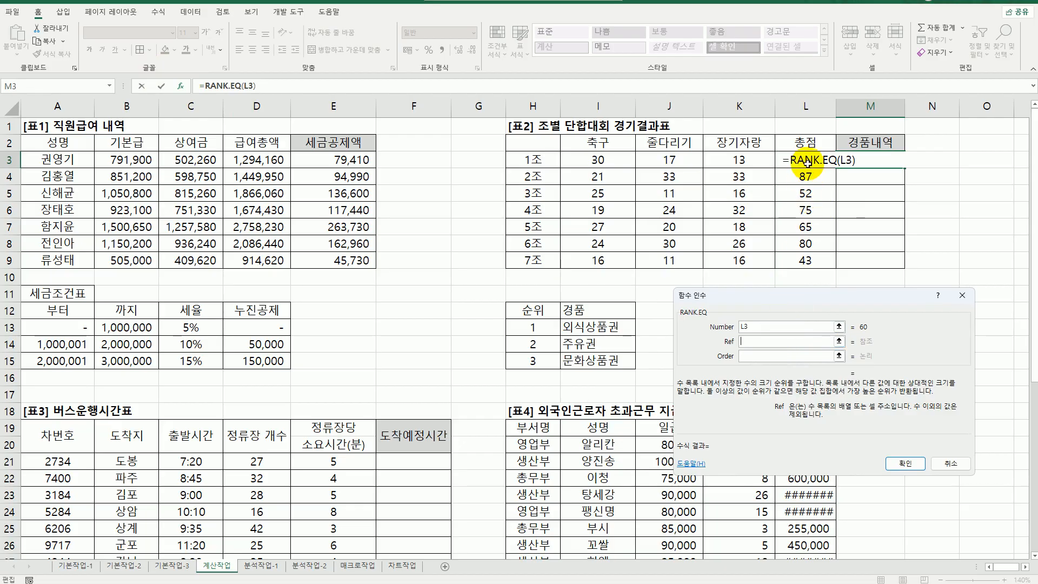
Complete the RANK.EQ with Ref $L$3:$L$9 and Order 0, and fill the formula down to M9
left_click_drag(804, 162, 812, 263)
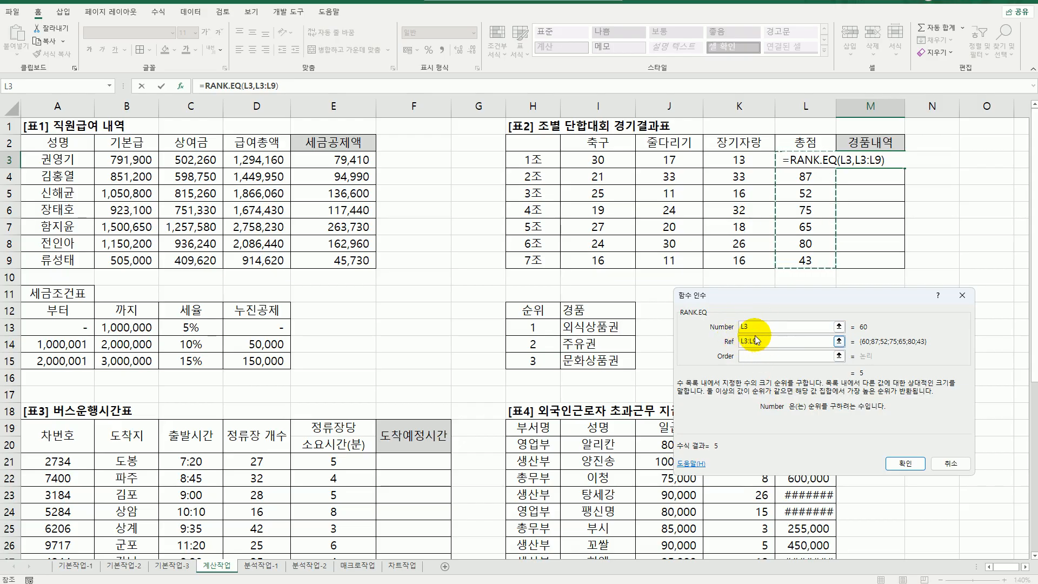
key("F4")
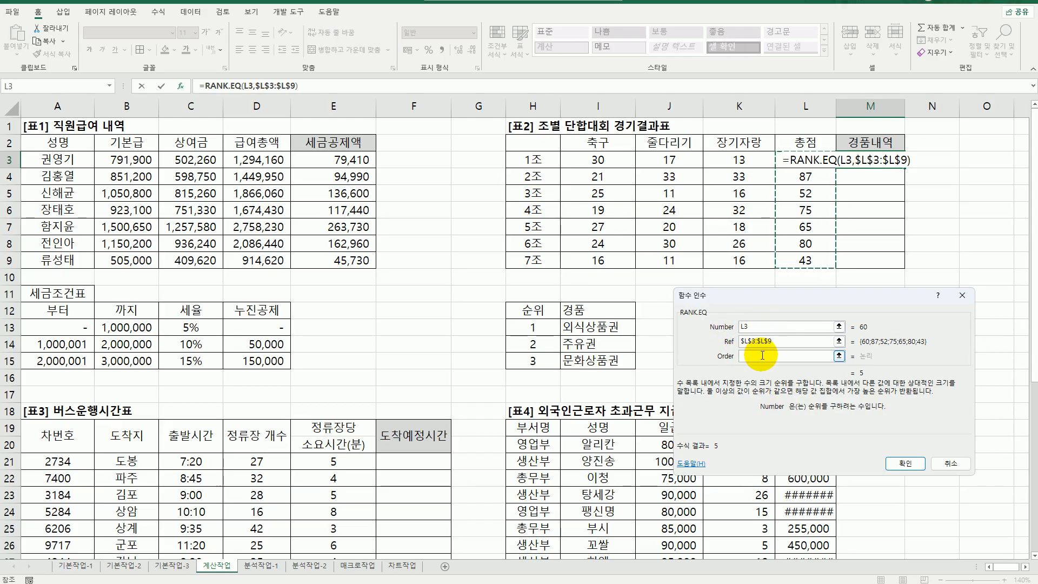
left_click(762, 355)
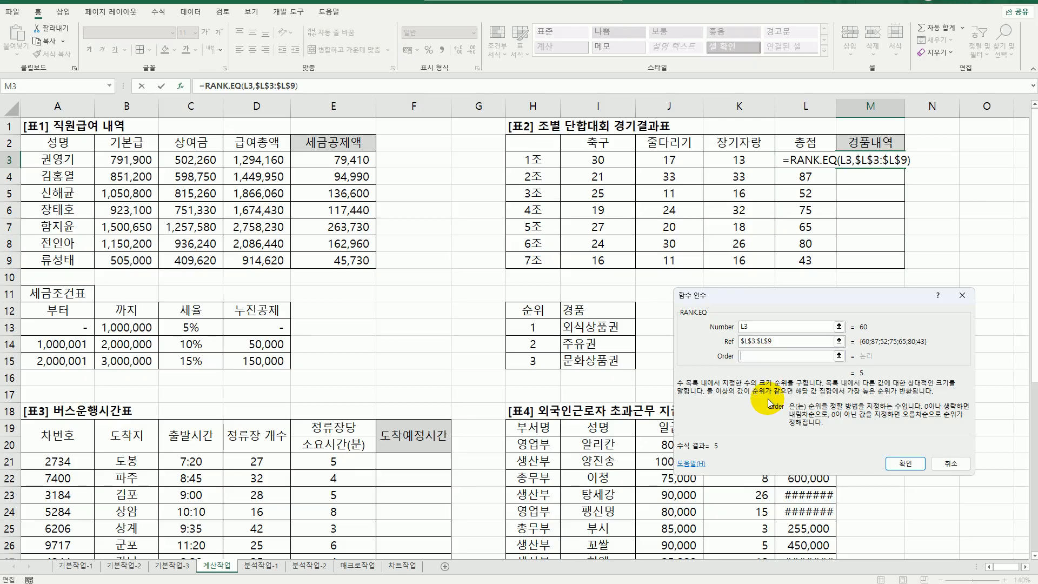
type("0")
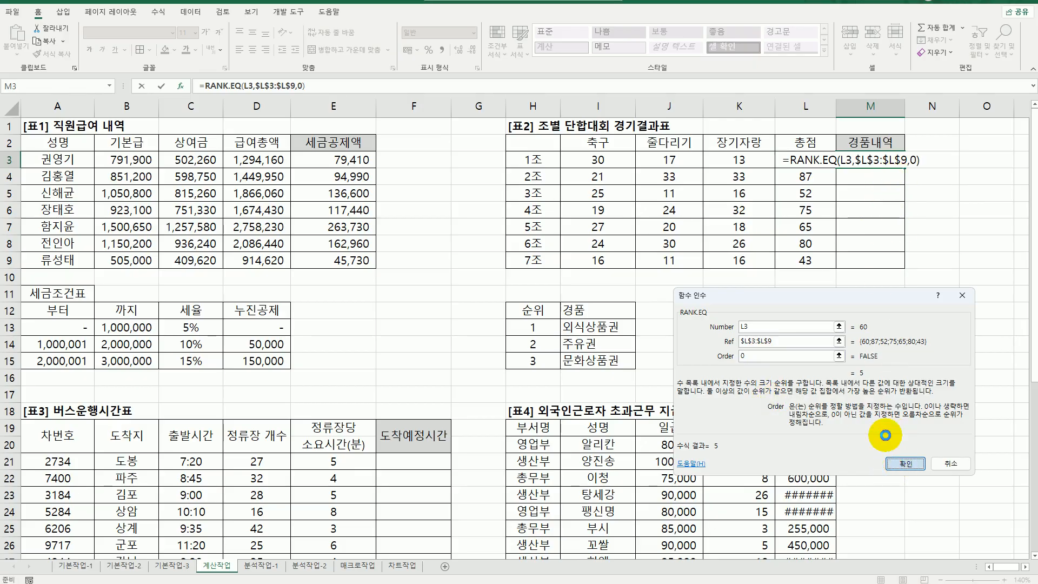
left_click(905, 463)
left_click_drag(912, 170, 914, 267)
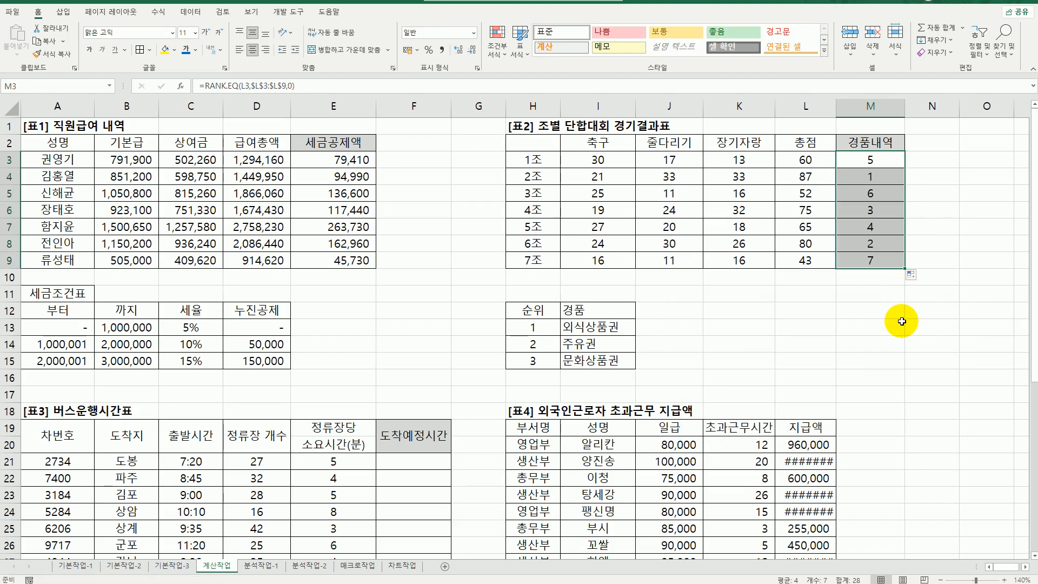
Compare the ranks in M3:M9 with the prizes listed in I13:I15
left_click(871, 158)
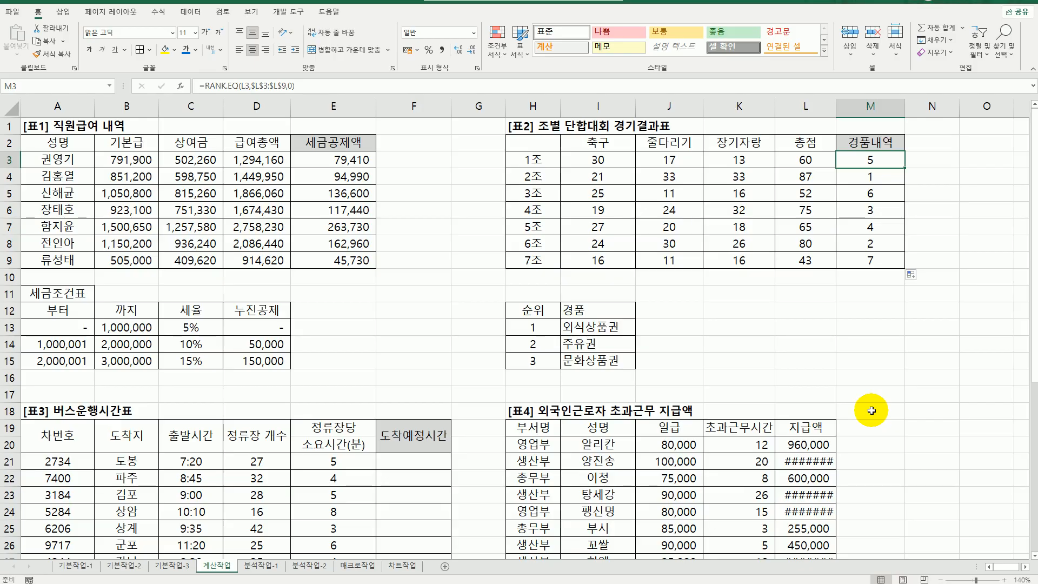
left_click_drag(614, 326, 618, 361)
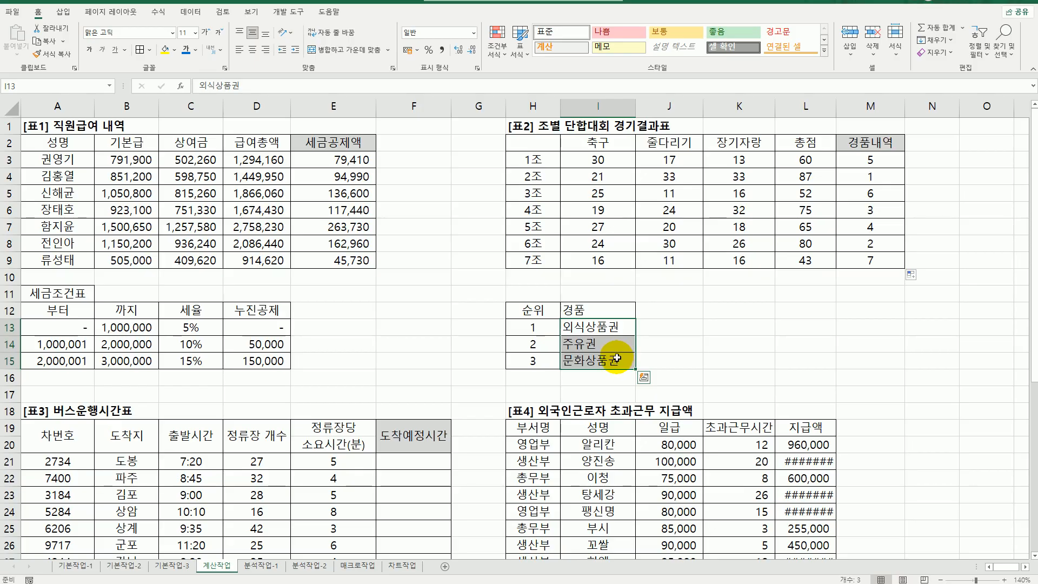
left_click(605, 327)
left_click(606, 344)
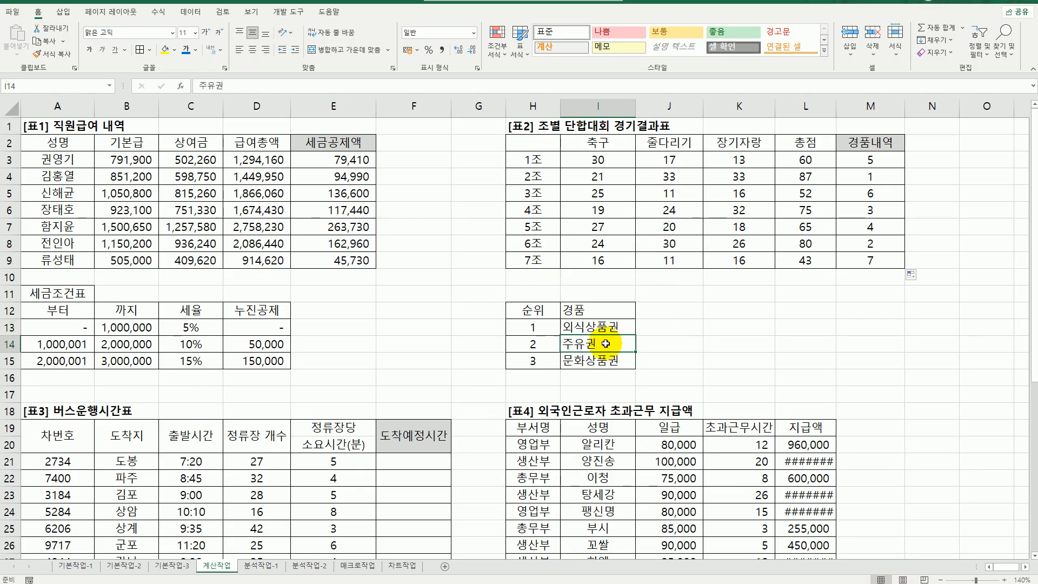
left_click(605, 360)
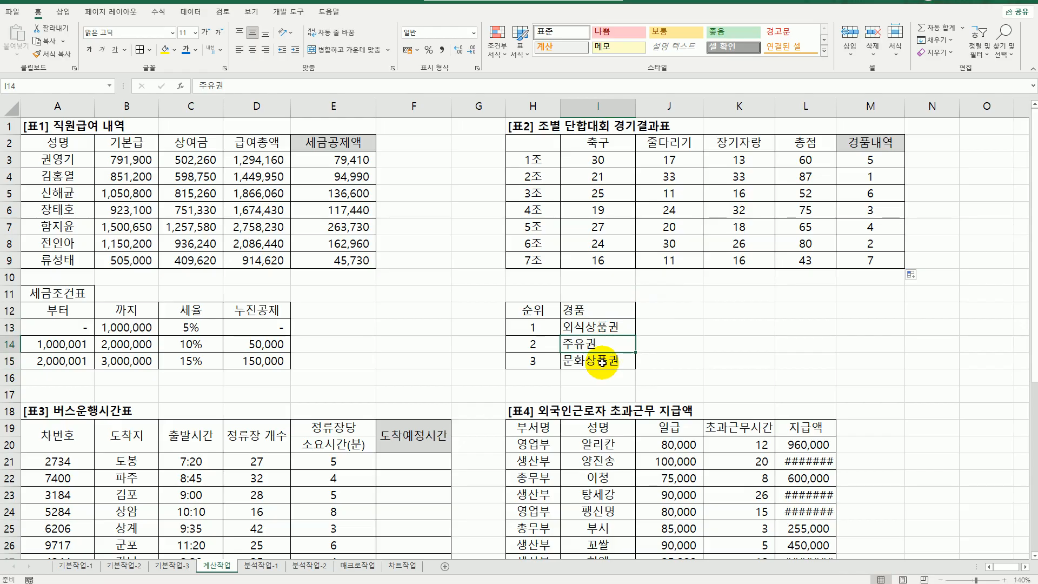
left_click(851, 162)
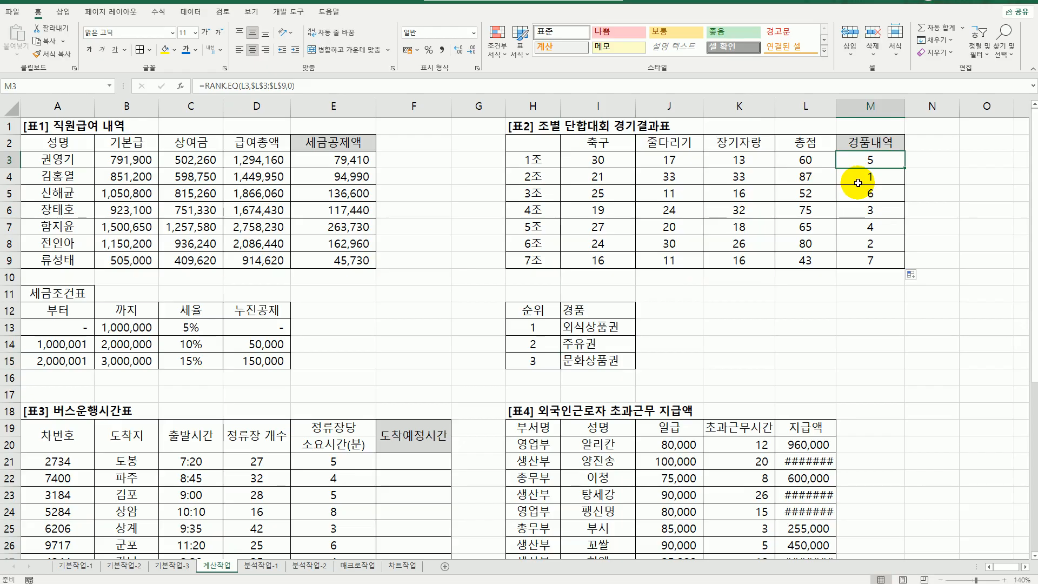
left_click_drag(868, 160, 861, 260)
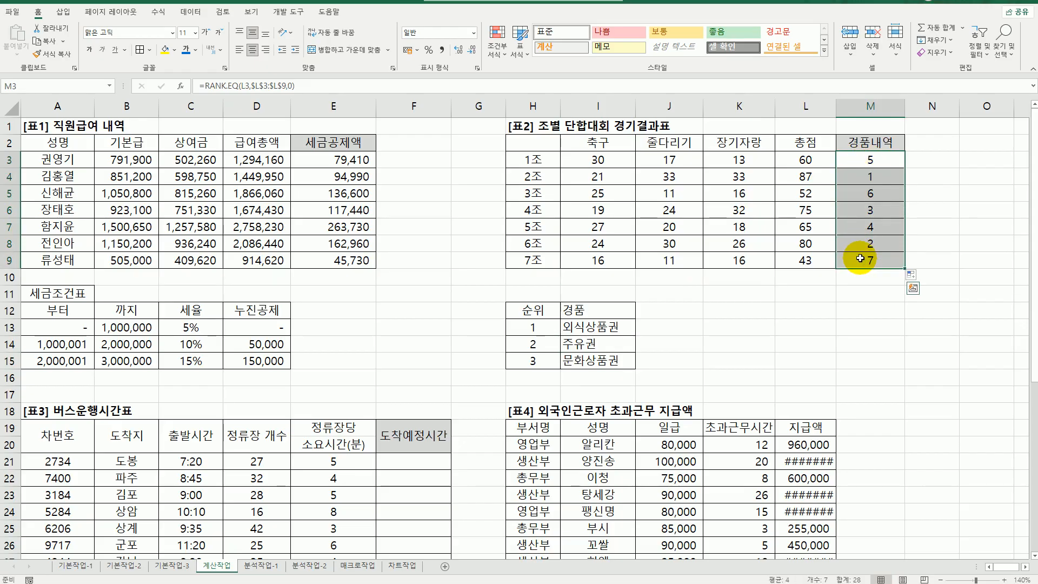
left_click(862, 162)
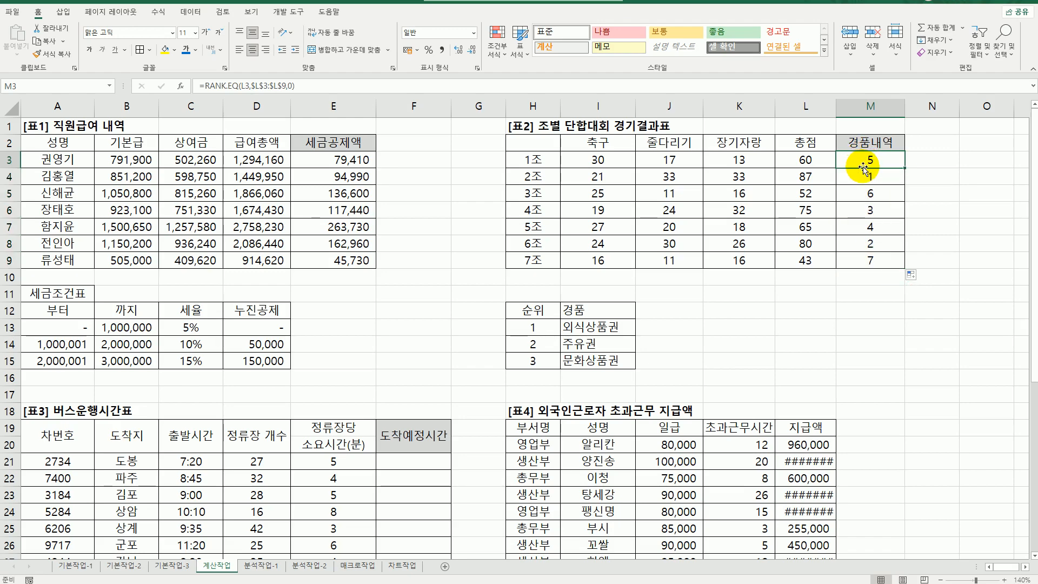
Wrap the M3 formula in CHOOSE with RANK.EQ as Index_num, and open its function arguments clear of the 순위/경품 table
double_click(867, 159)
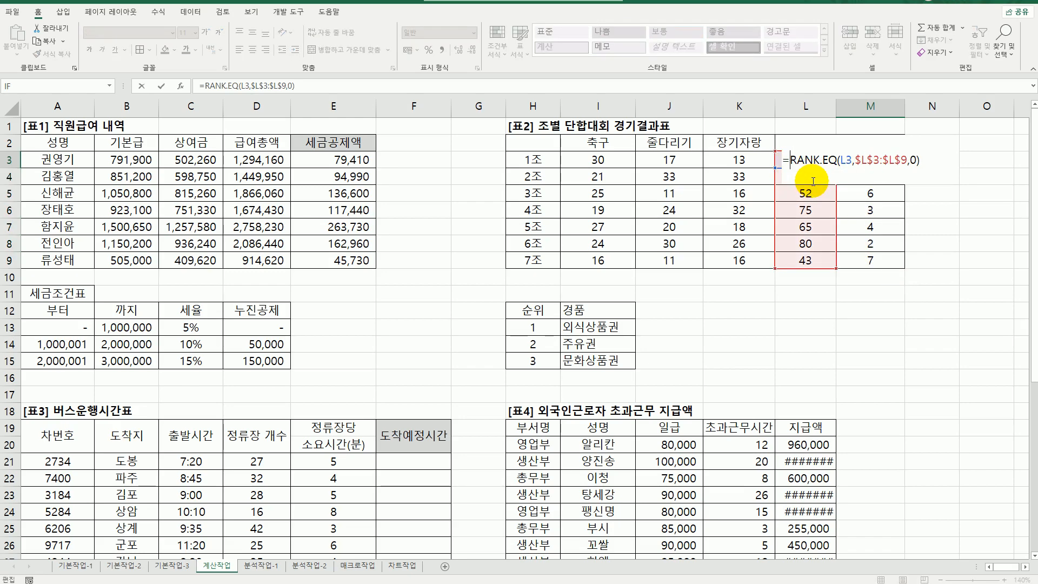
key("Home")
key("Right")
type("choo")
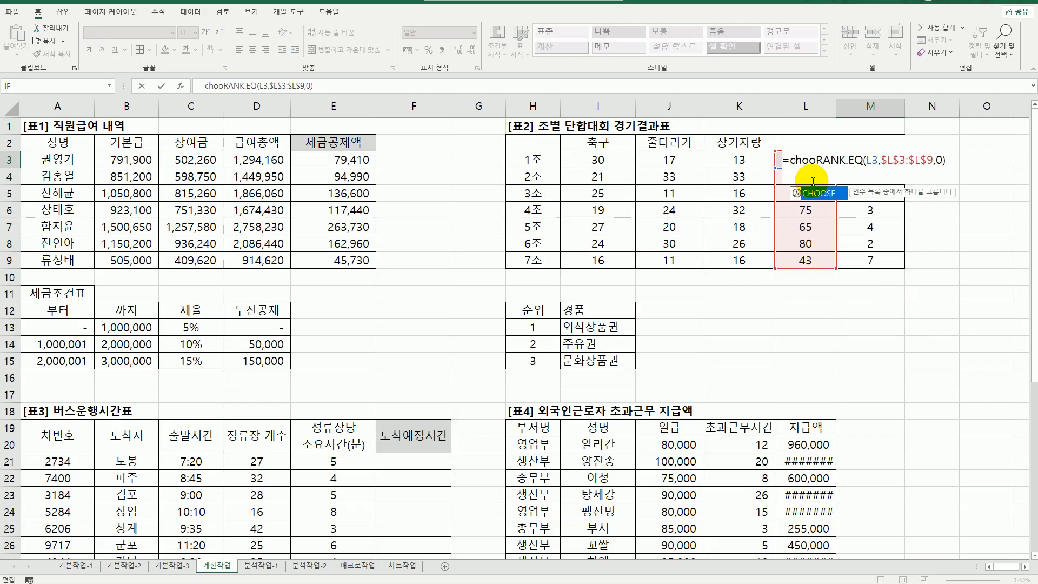
double_click(821, 194)
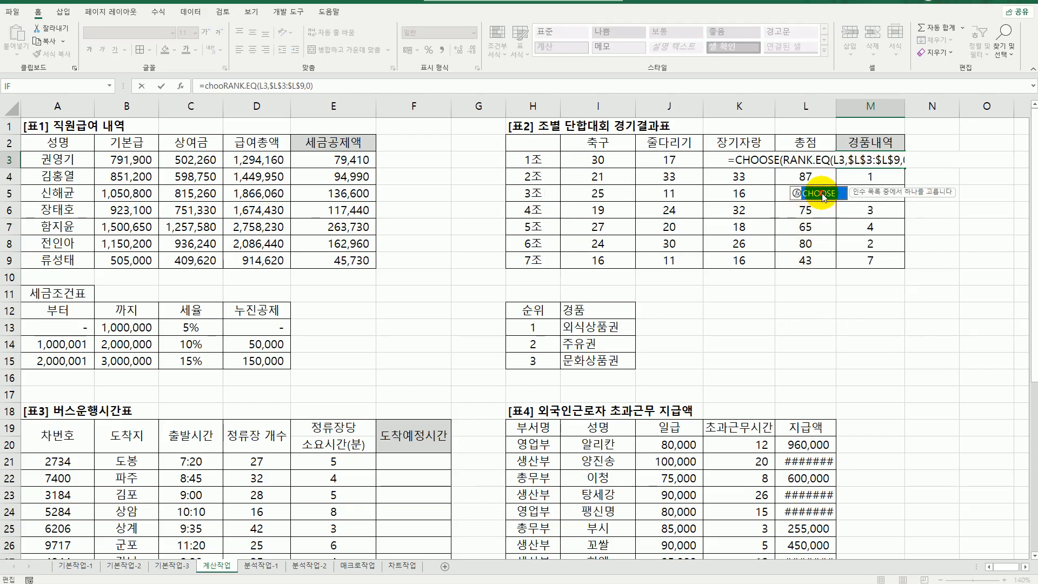
left_click(767, 160)
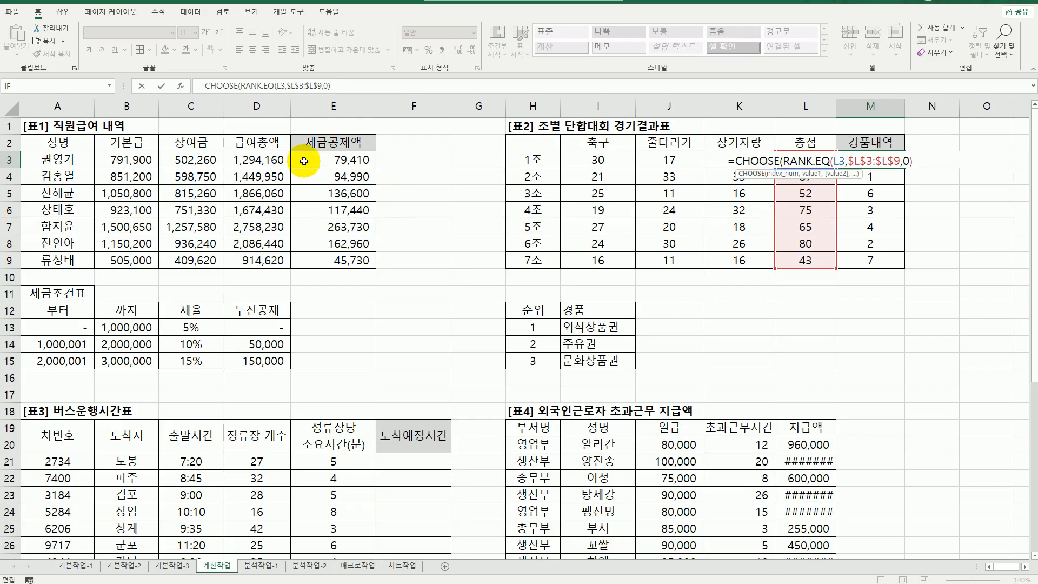
left_click(181, 85)
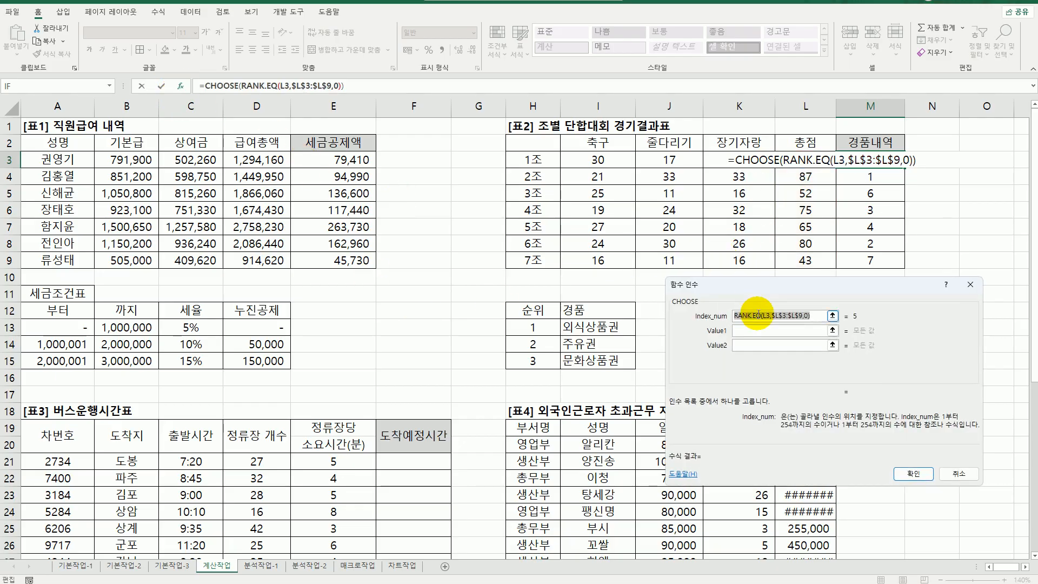
left_click_drag(757, 284, 302, 229)
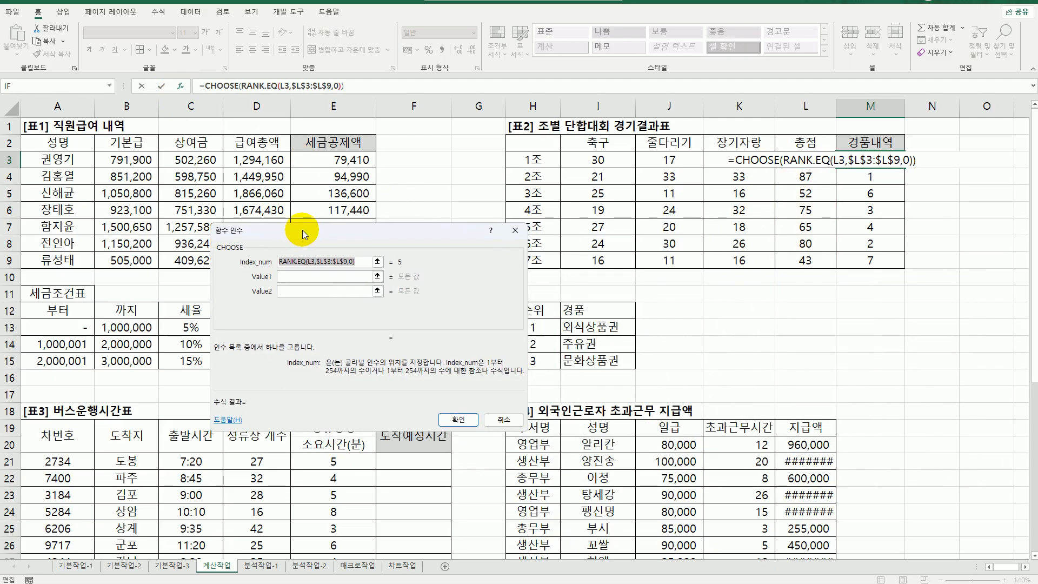
Set the CHOOSE arguments Value1, Value2 and Value3 to the prize cells $I$13, $I$14 and $I$15
left_click(311, 281)
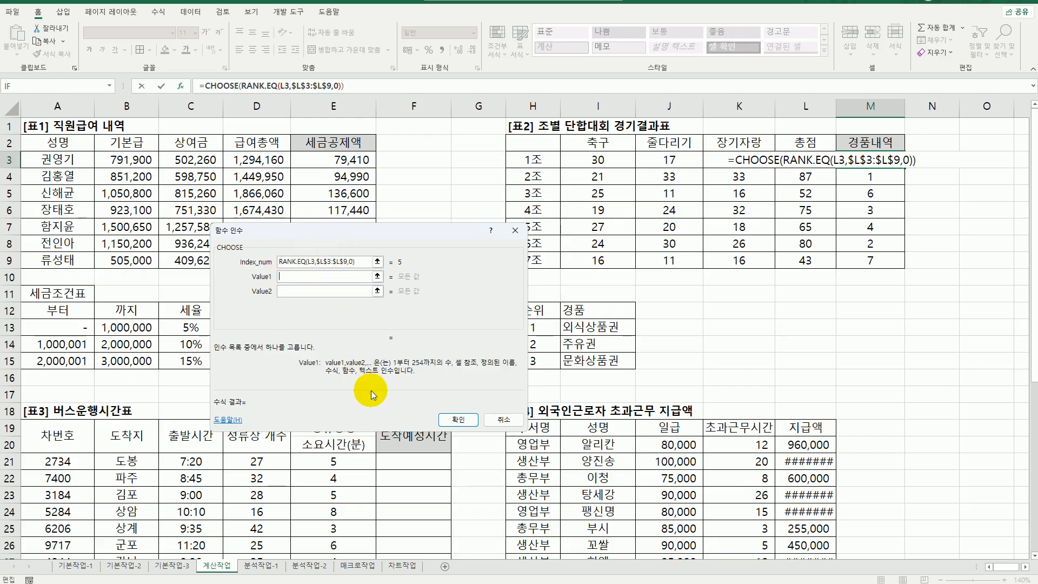
left_click(590, 327)
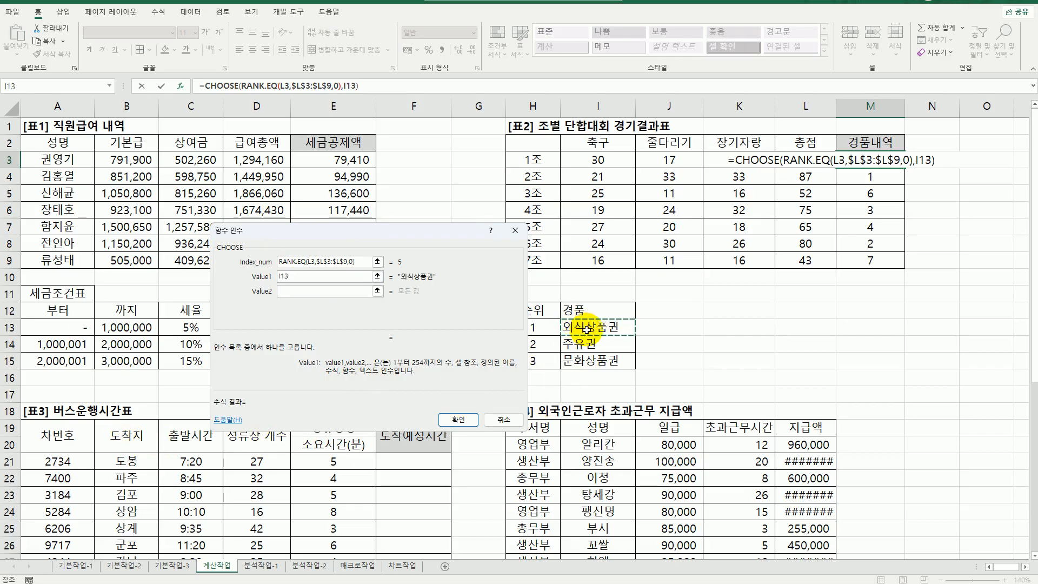
key("F4")
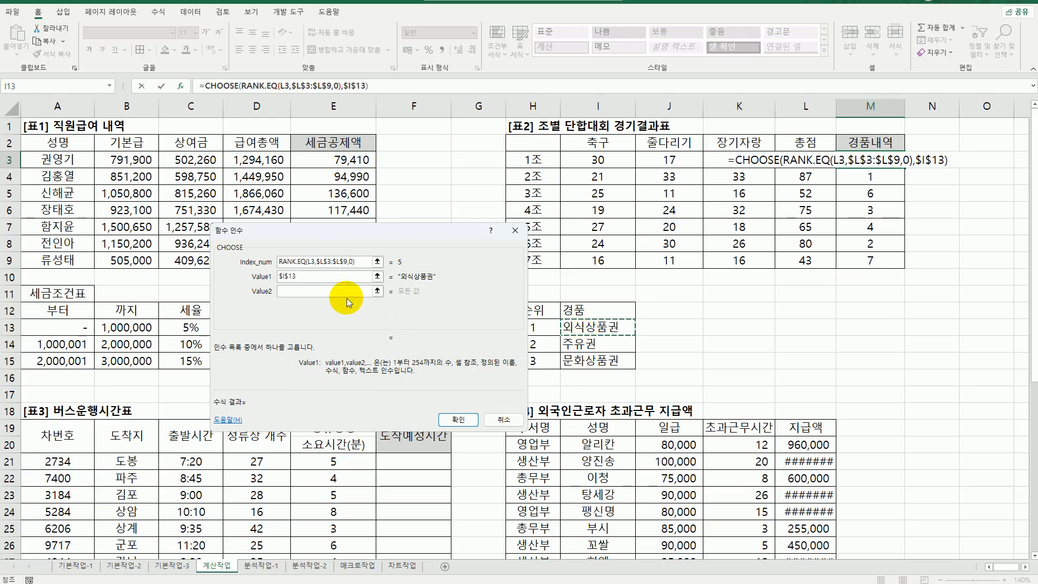
left_click(326, 293)
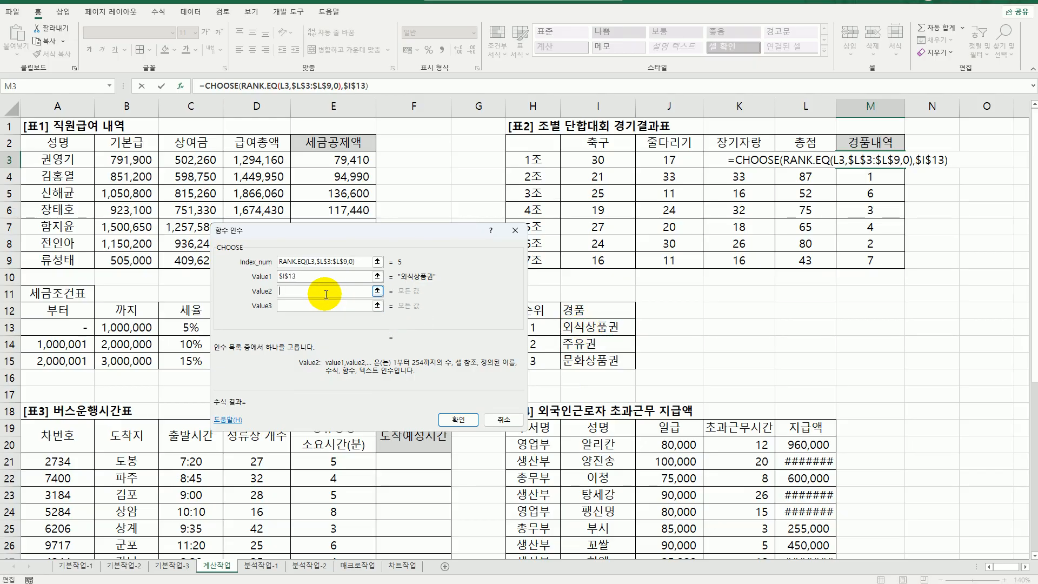
left_click(579, 342)
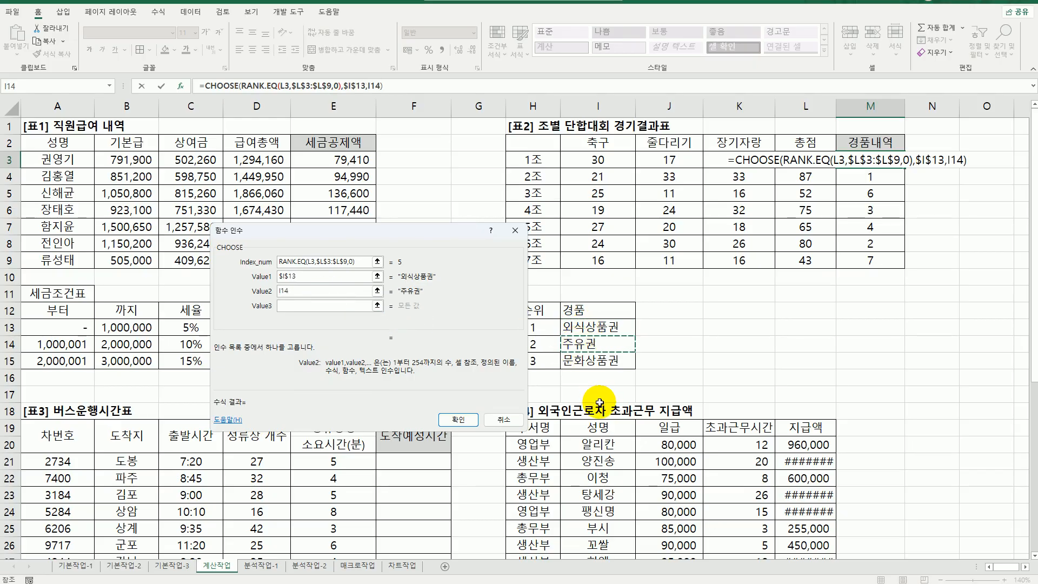
key("F4")
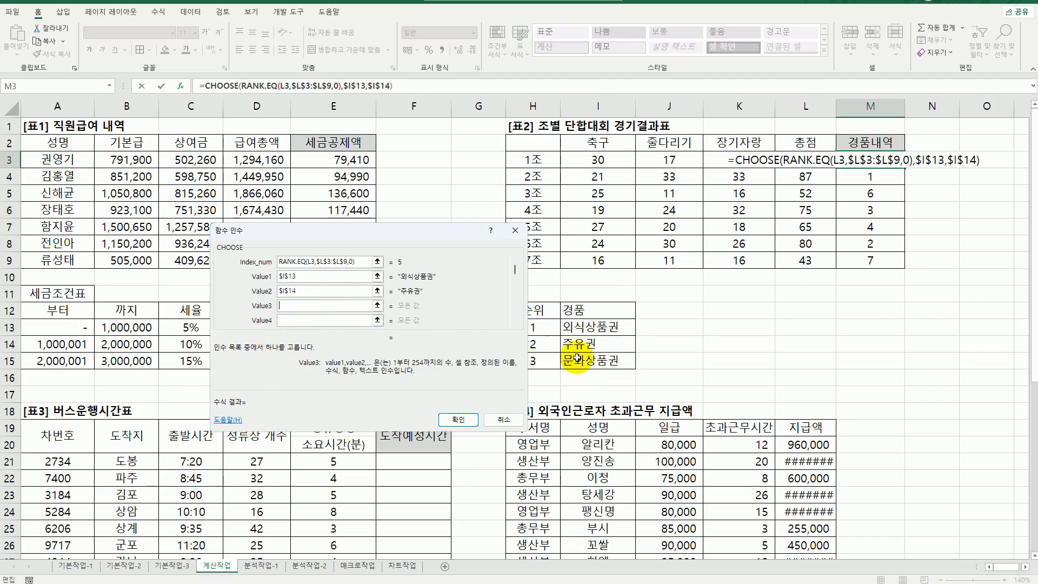
left_click(594, 359)
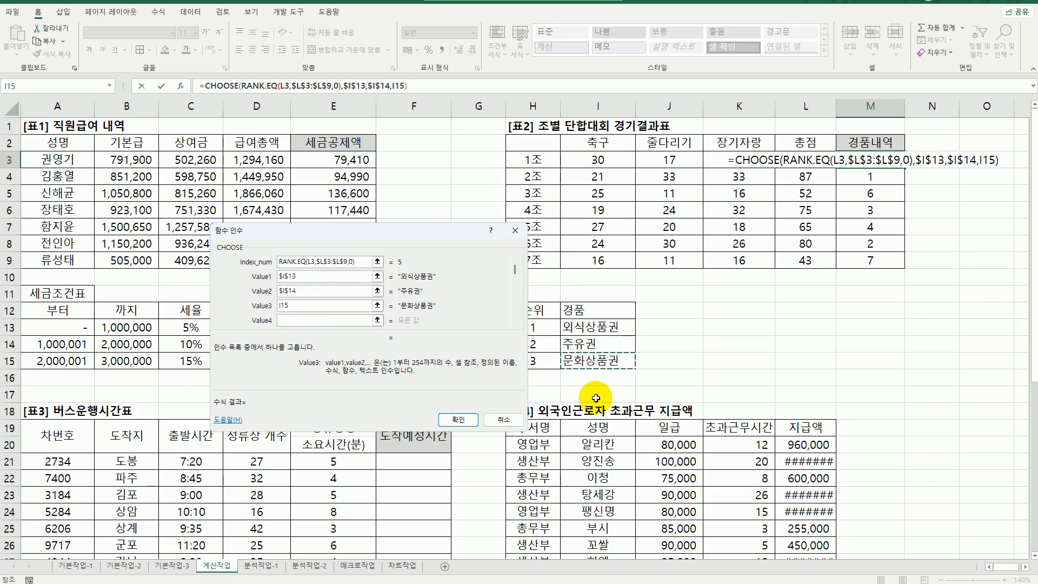
key("F4")
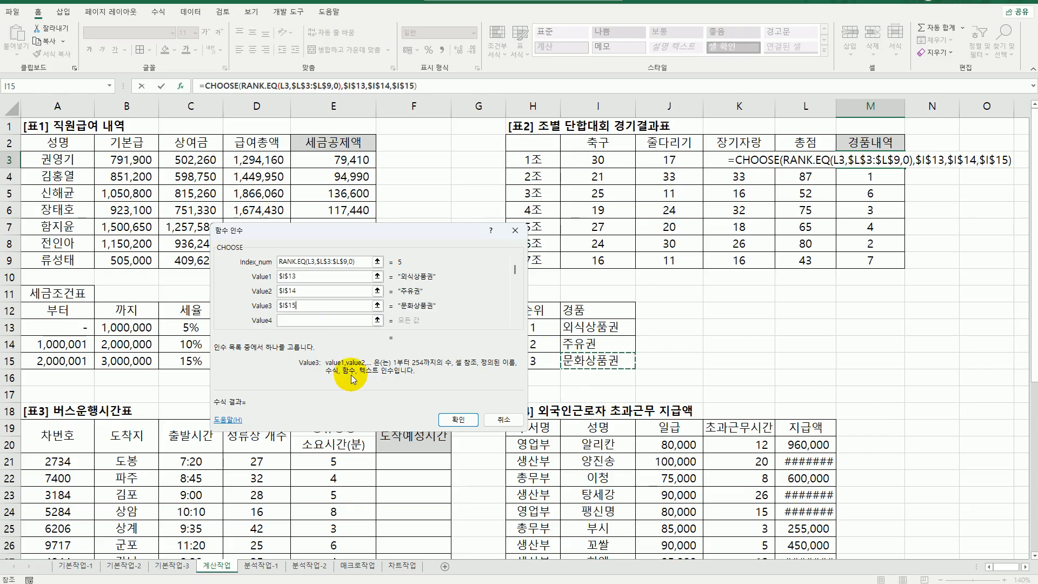
Set Value4 through Value7 to empty text "" and fill the completed CHOOSE formula from M3 down to M9
left_click(295, 319)
type("\"")
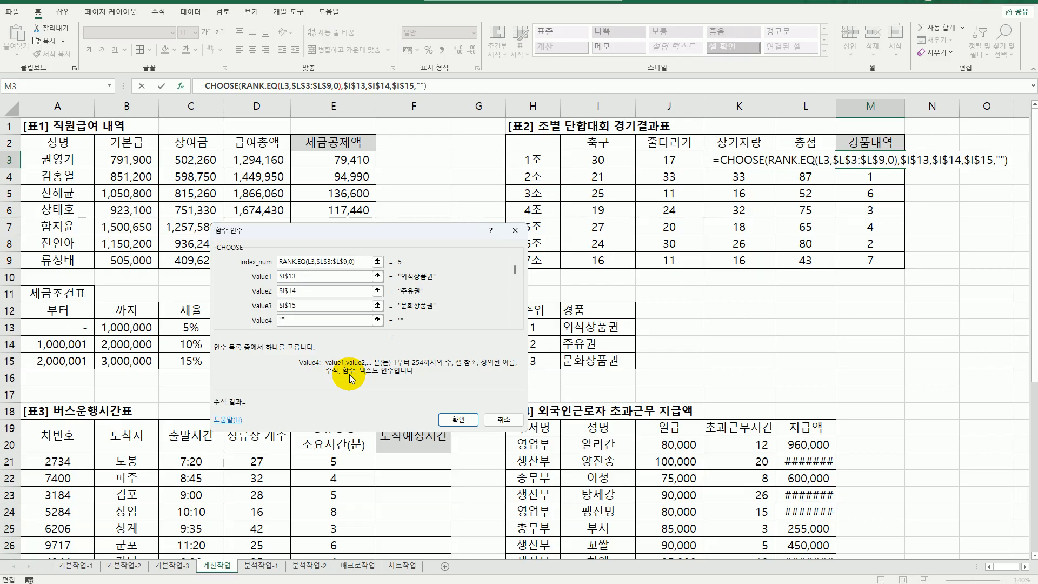
key("Tab")
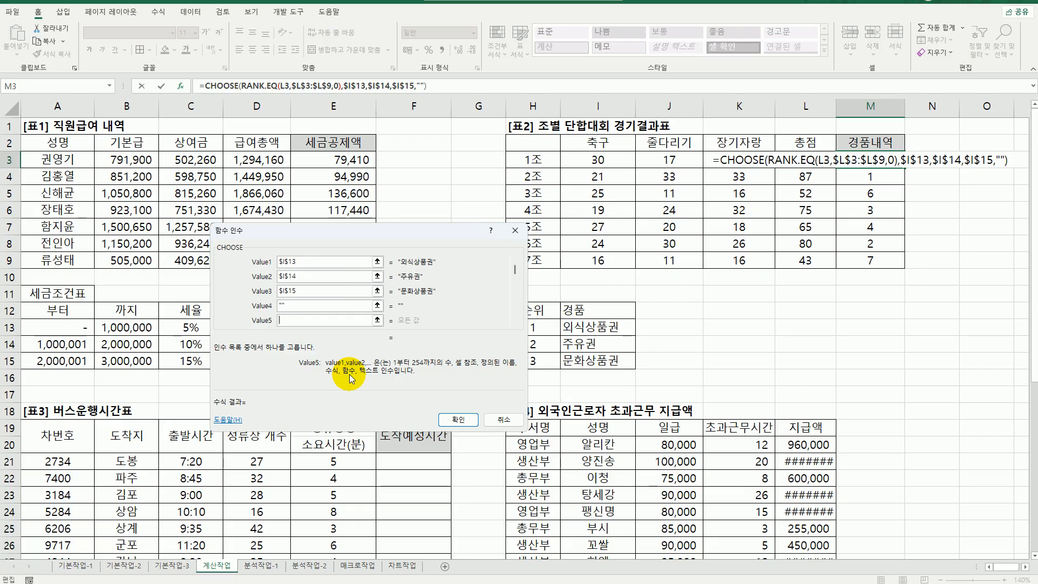
type("\"\"")
key("Tab")
type("\"\"")
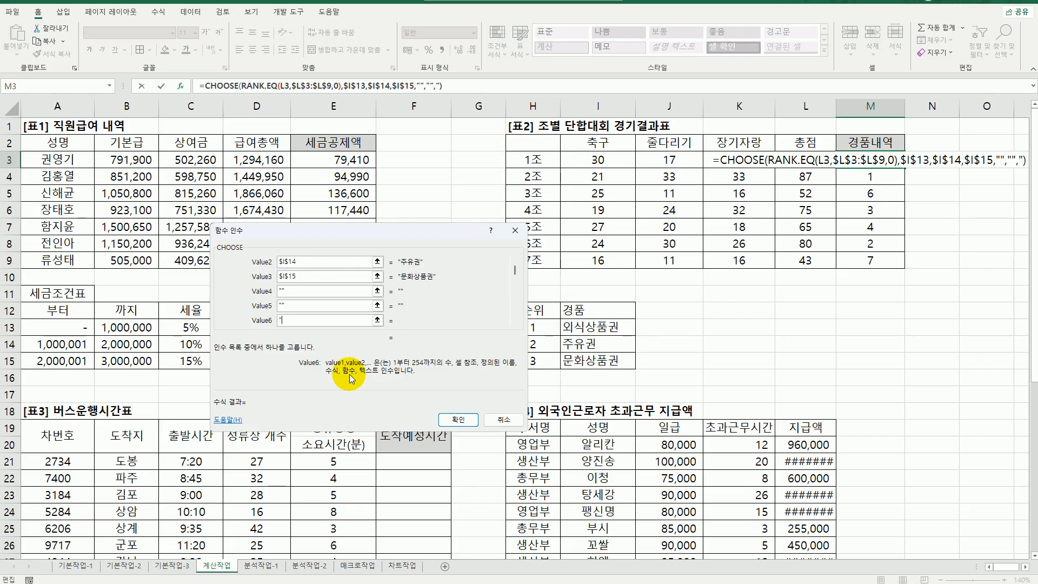
key("Tab")
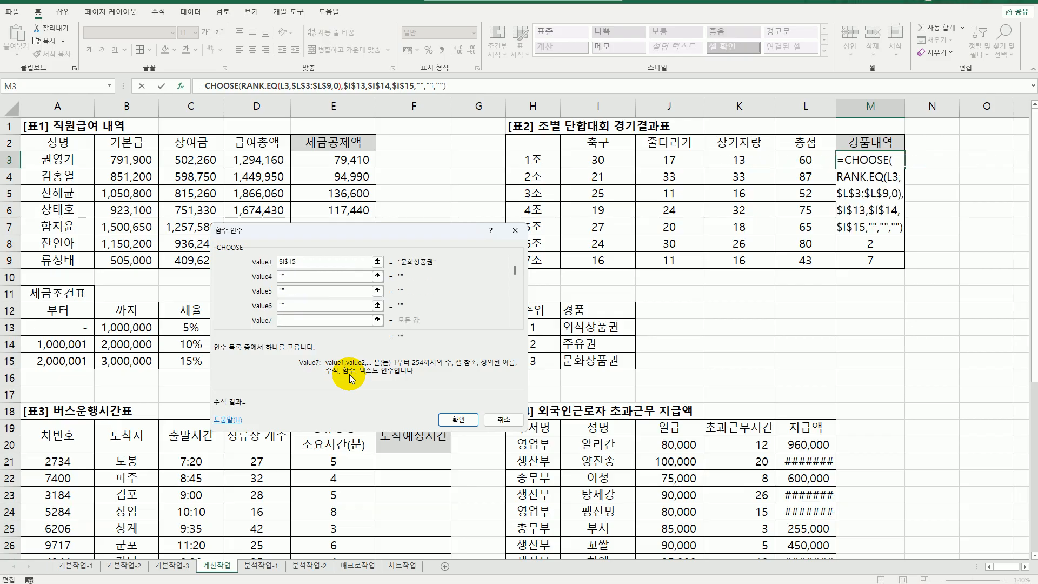
type("\"\"")
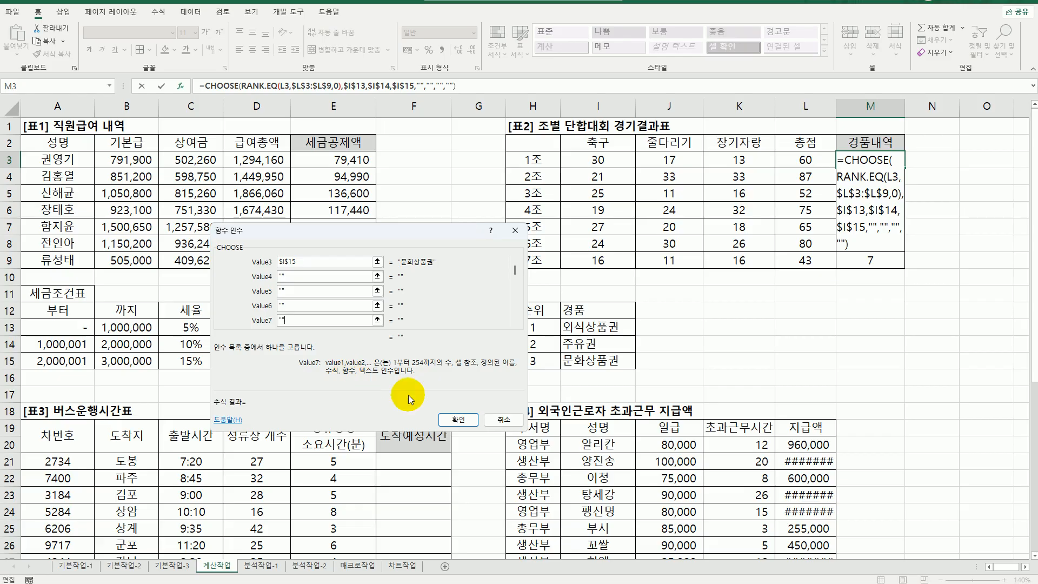
left_click(454, 419)
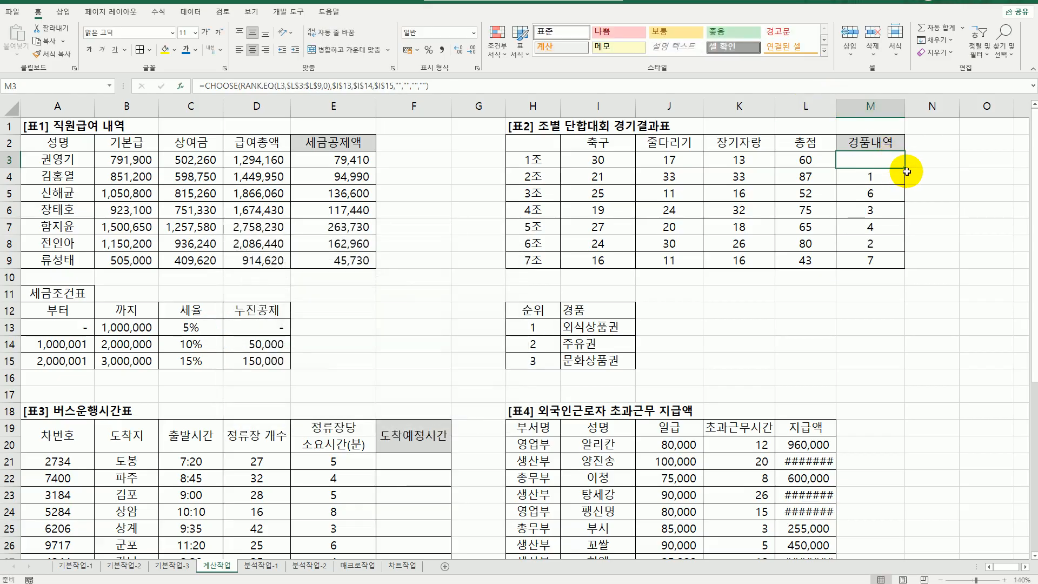
left_click_drag(905, 167, 908, 269)
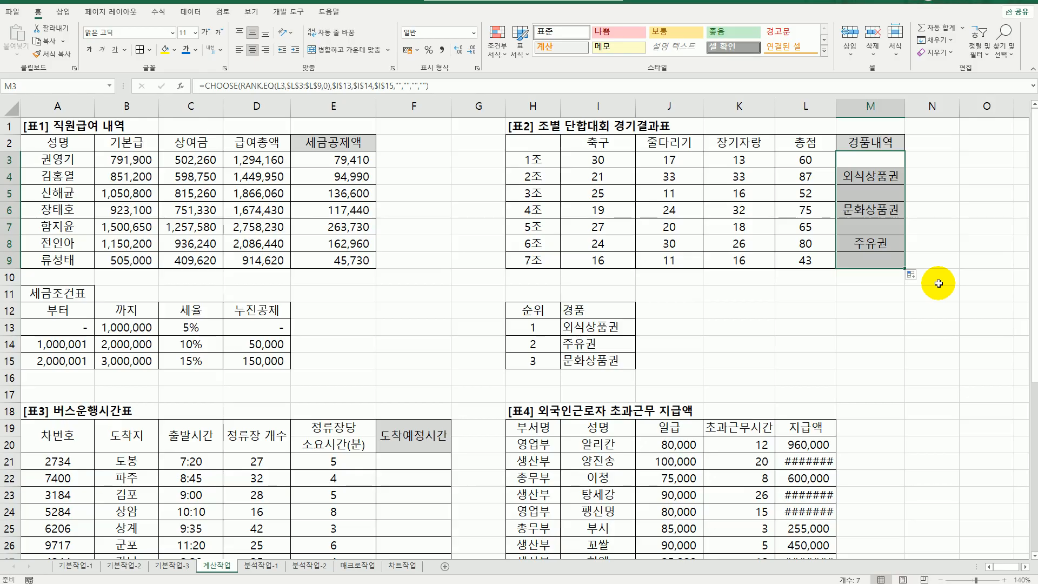
Examine the 출발시간, 정류장 개수 and 정류장당 소요시간(분) entries in the first data row of [표3]
scroll(810, 281, "down", 2)
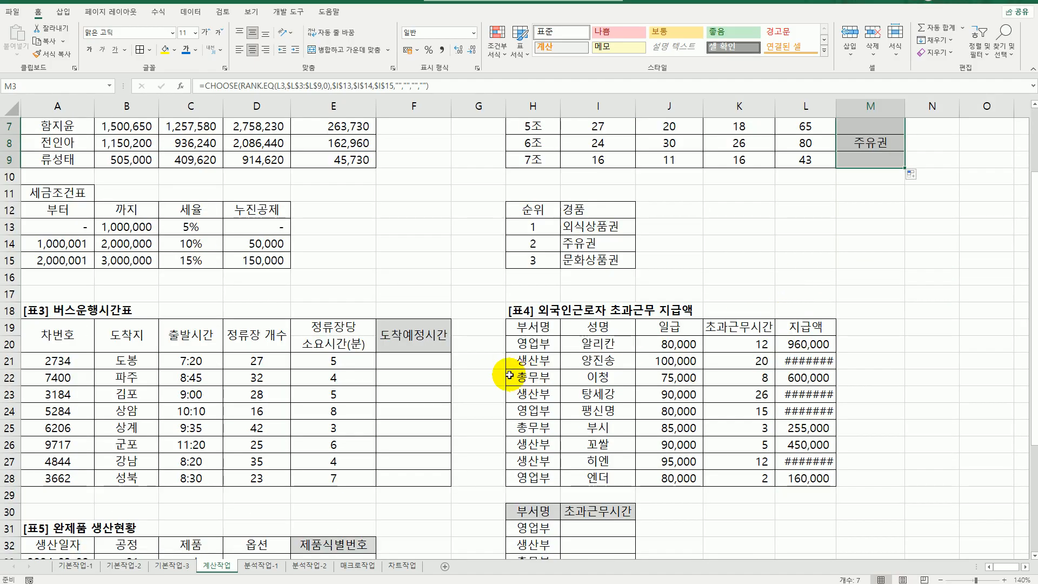
left_click(440, 359)
scroll(454, 363, "down", 3)
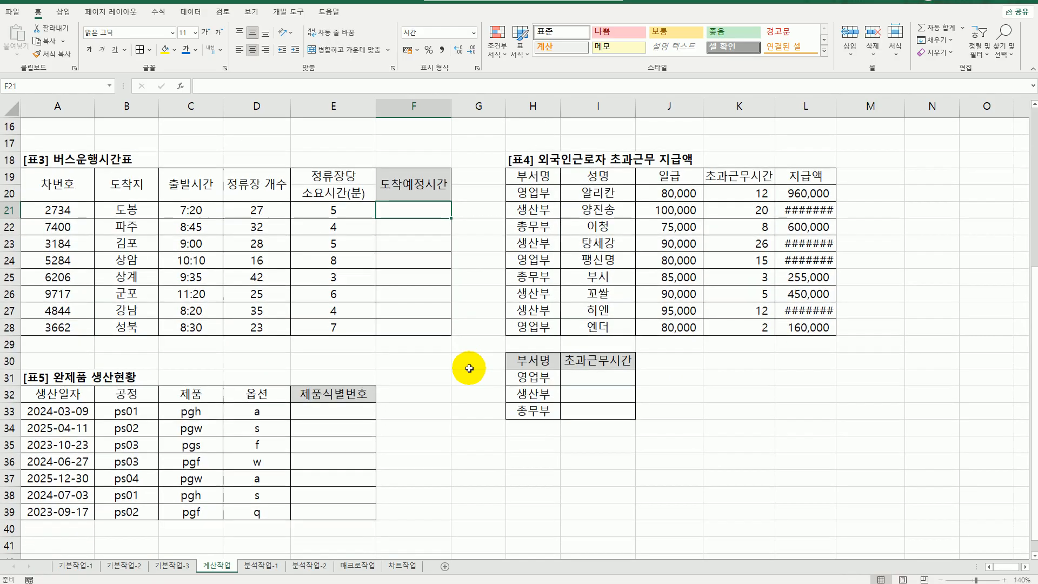
left_click(192, 210)
left_click(242, 215)
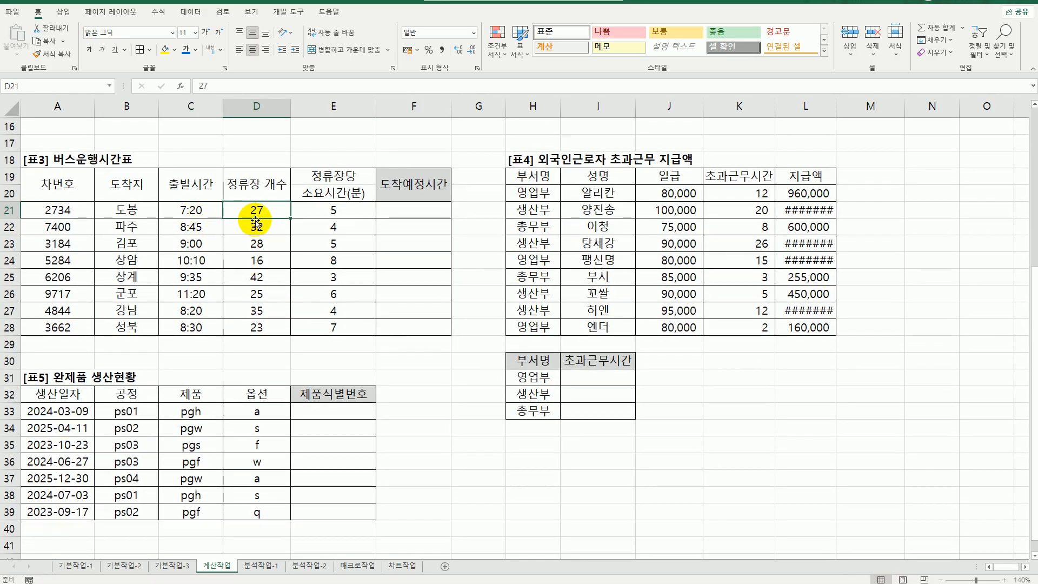
left_click(319, 214)
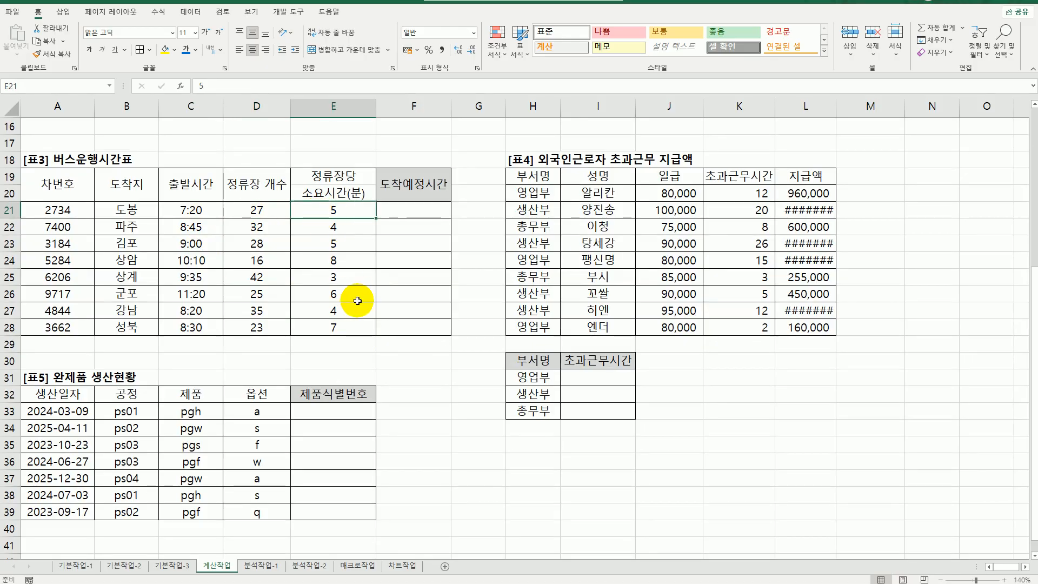
Start a TIME formula in F21 under 도착예정시간 and open its function arguments clear of [표3]
left_click(426, 216)
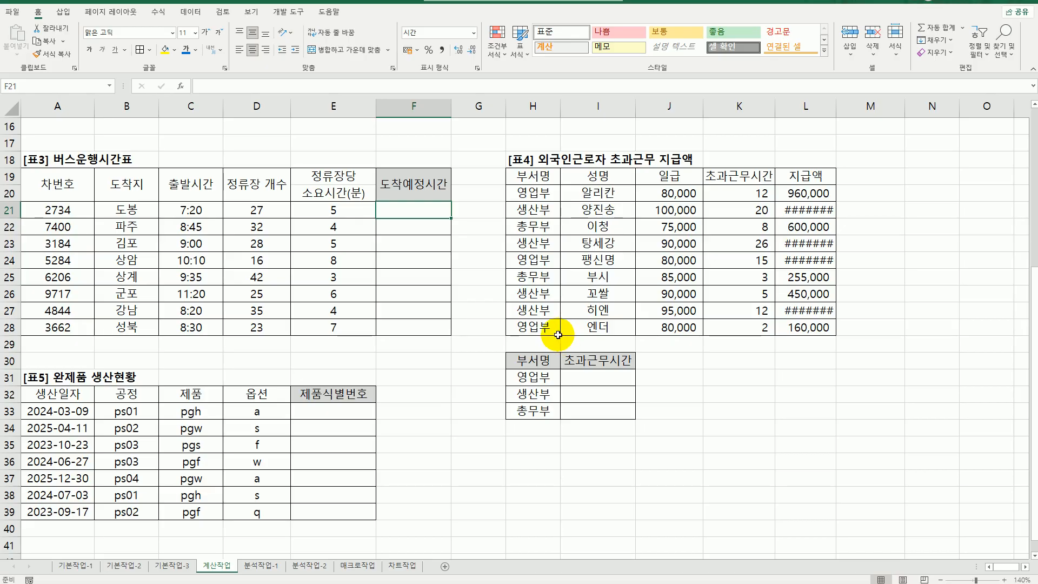
type("=")
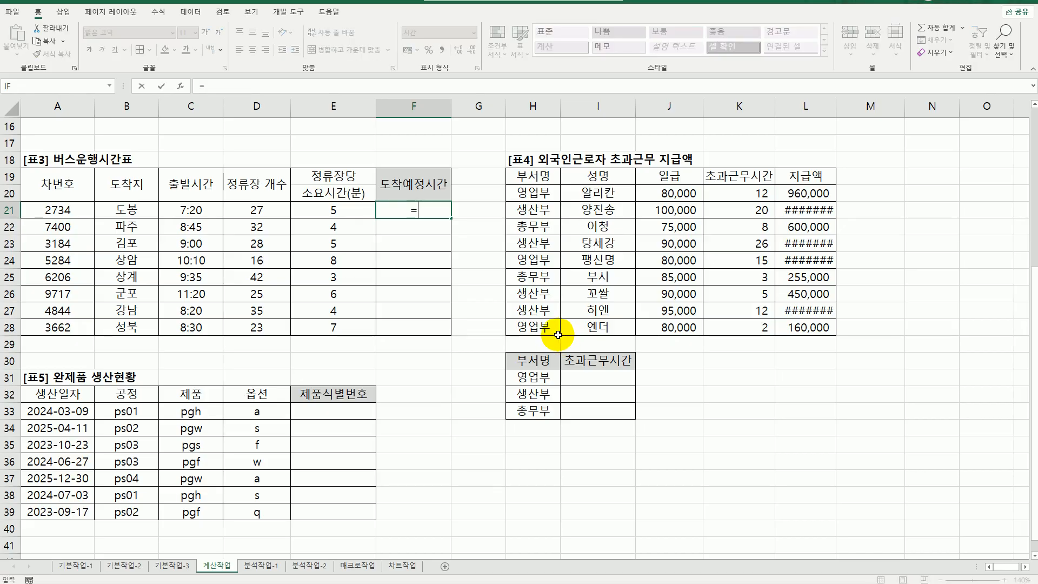
type("tim")
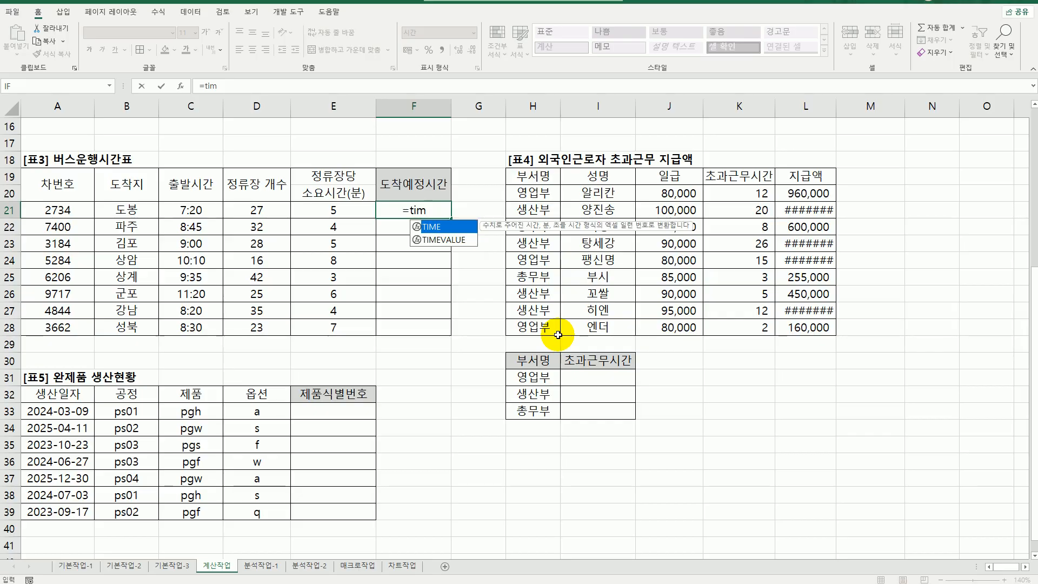
double_click(461, 227)
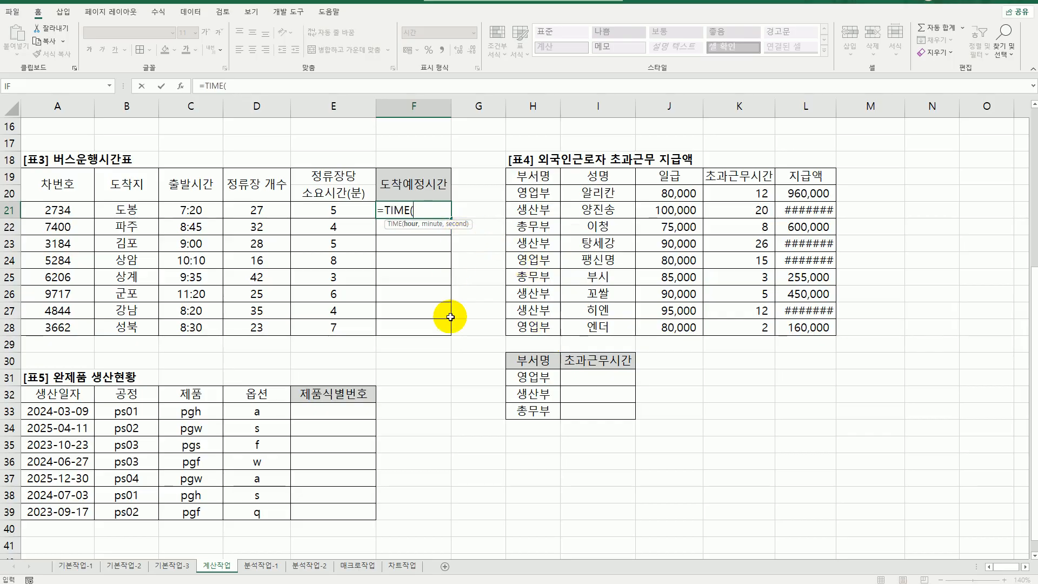
left_click(182, 86)
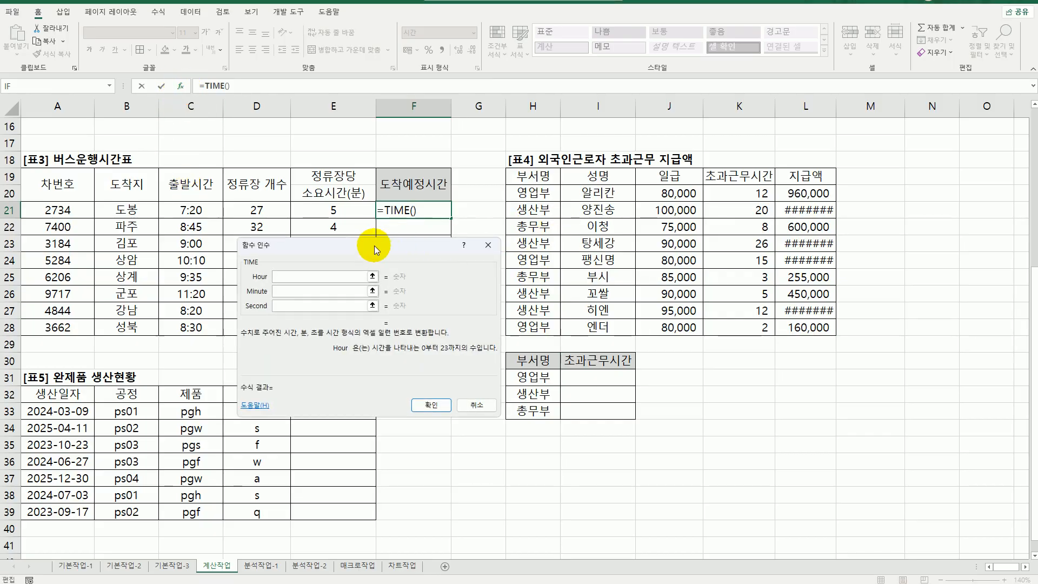
left_click_drag(368, 248, 601, 210)
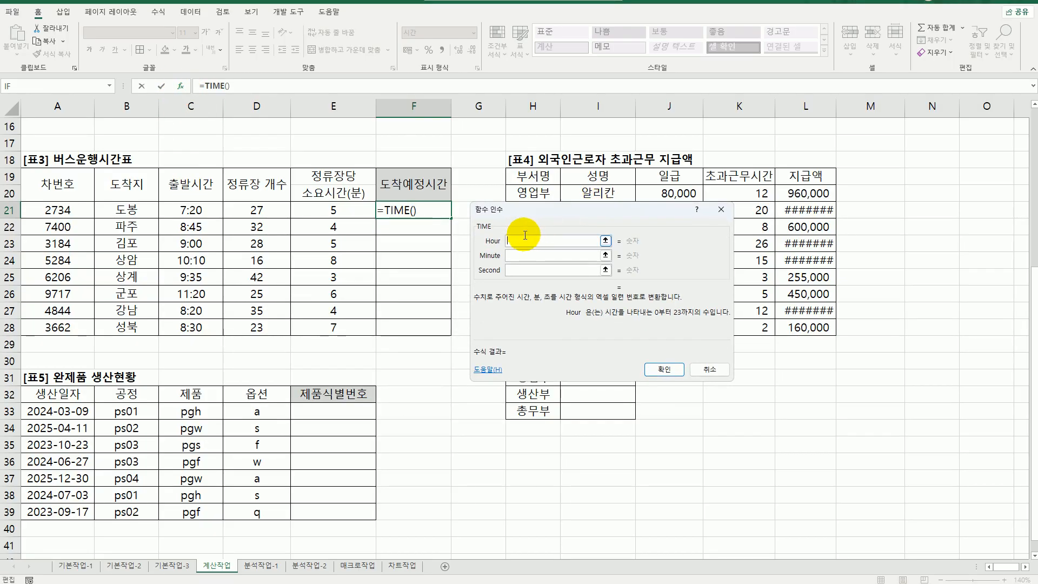
Set the TIME function's Hour argument to hour(C21) and its Minute argument to minute(C21)
type("ho")
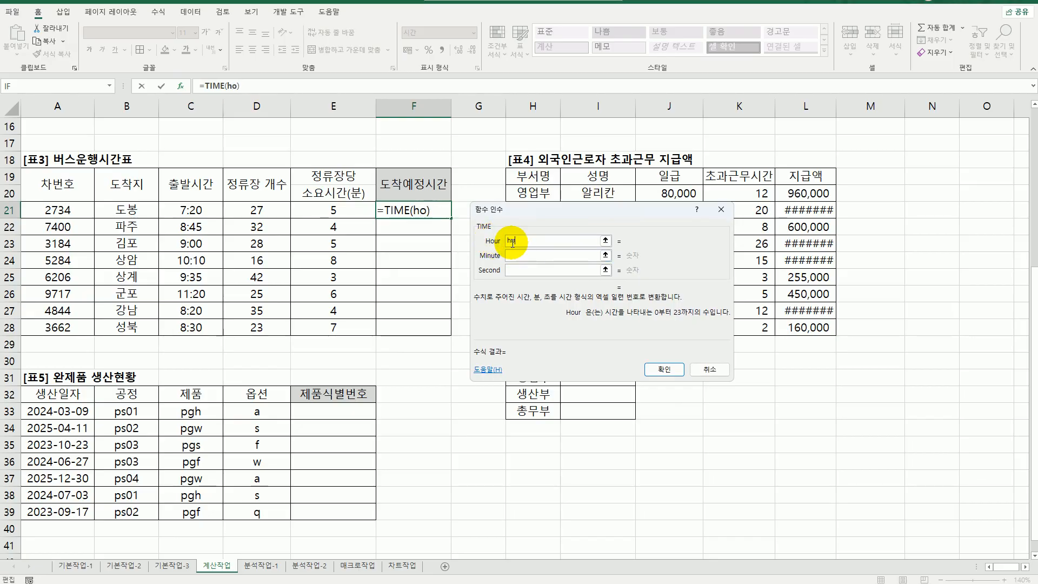
type("ur(")
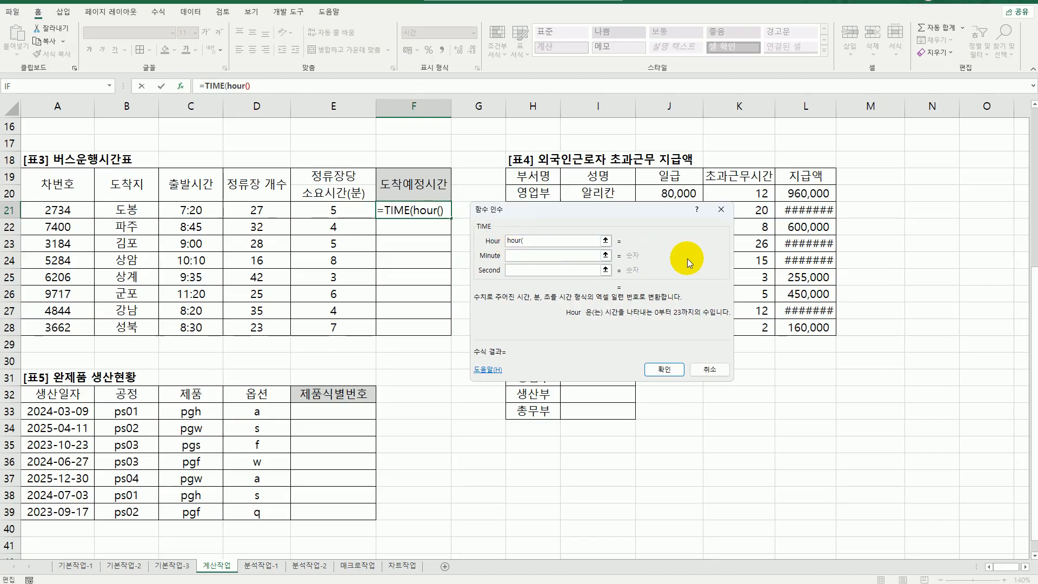
left_click(181, 212)
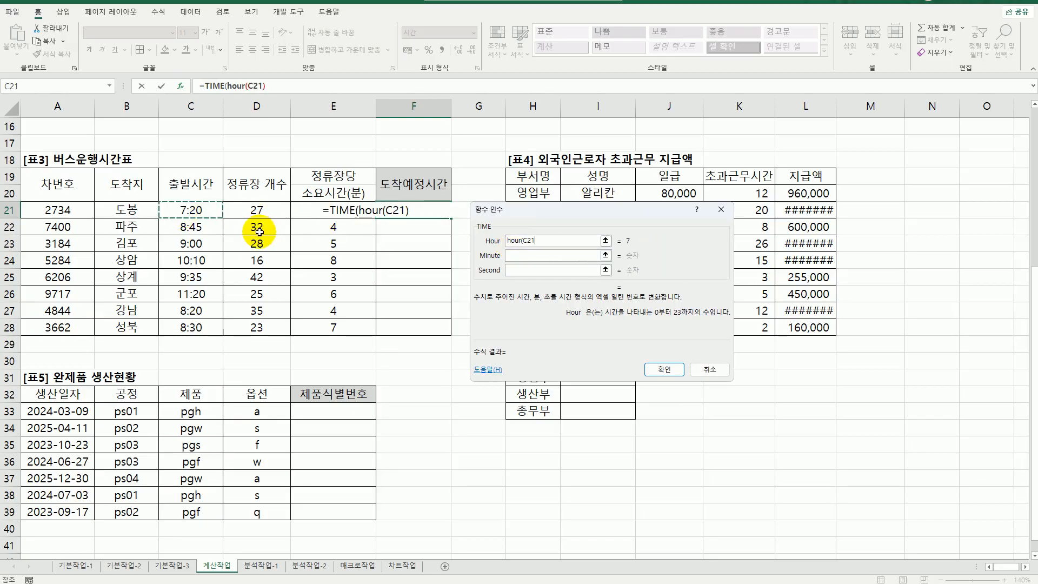
type(")")
left_click(515, 255)
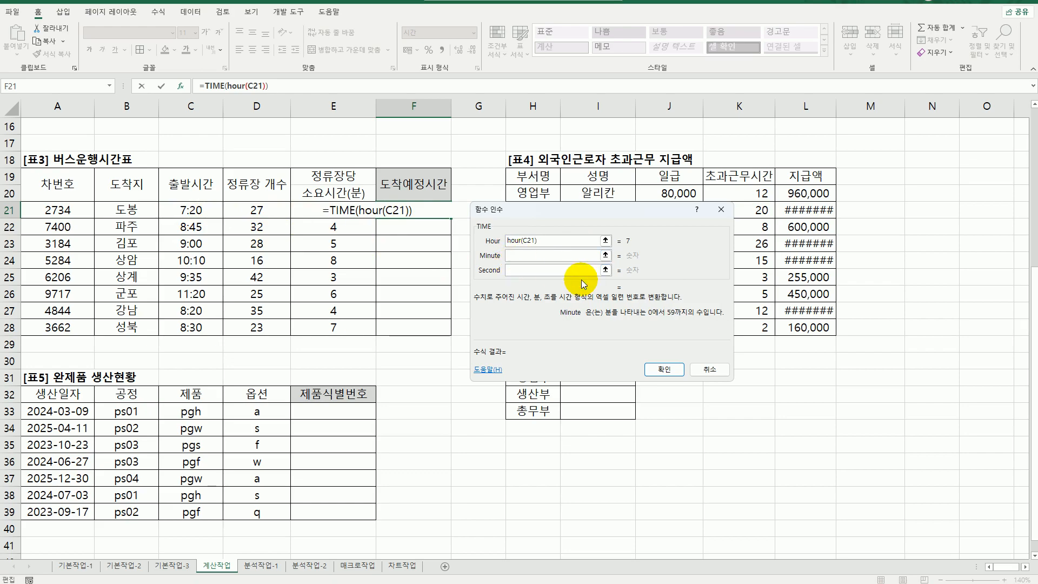
type("minute(")
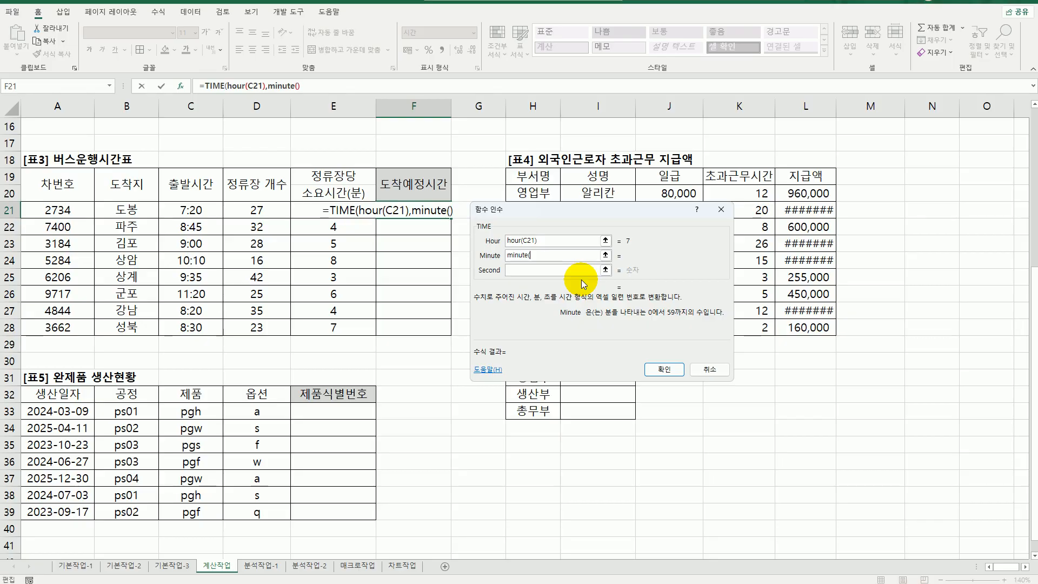
left_click(200, 214)
type(")")
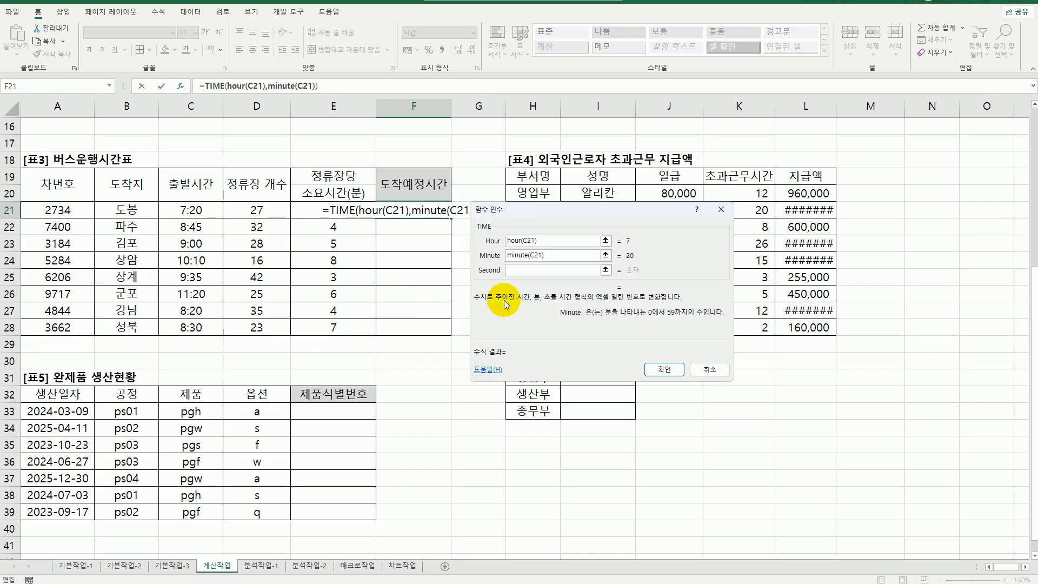
Complete the TIME formula with Second 0 and fill it from F21 down to F28
left_click(525, 271)
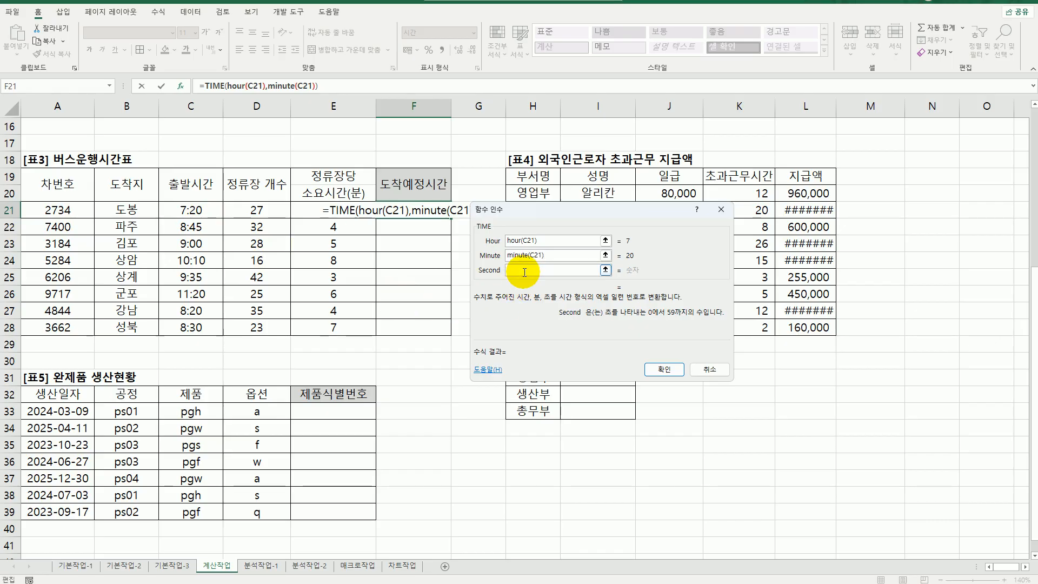
type("0")
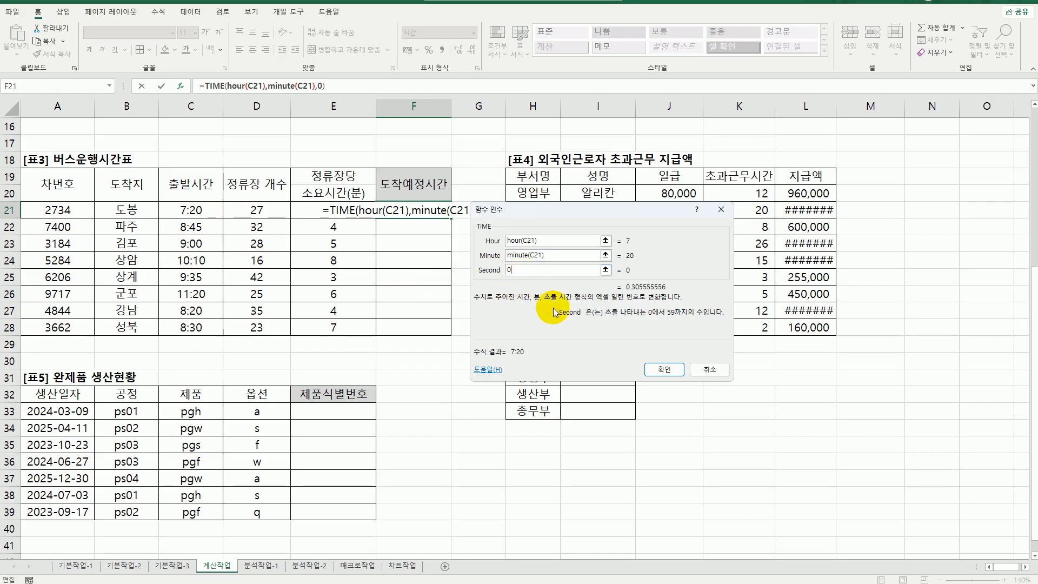
left_click(664, 369)
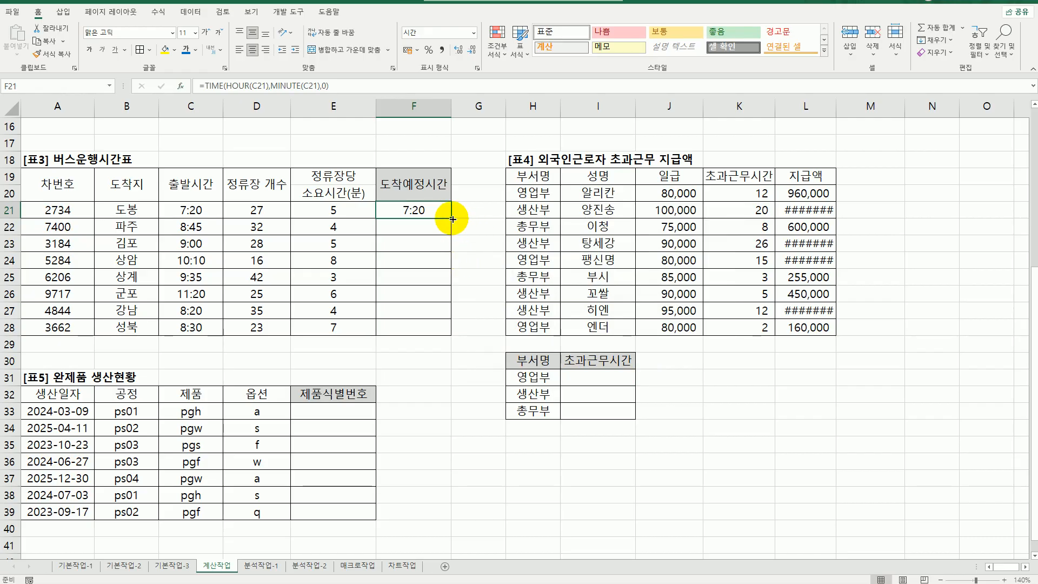
left_click_drag(451, 218, 449, 330)
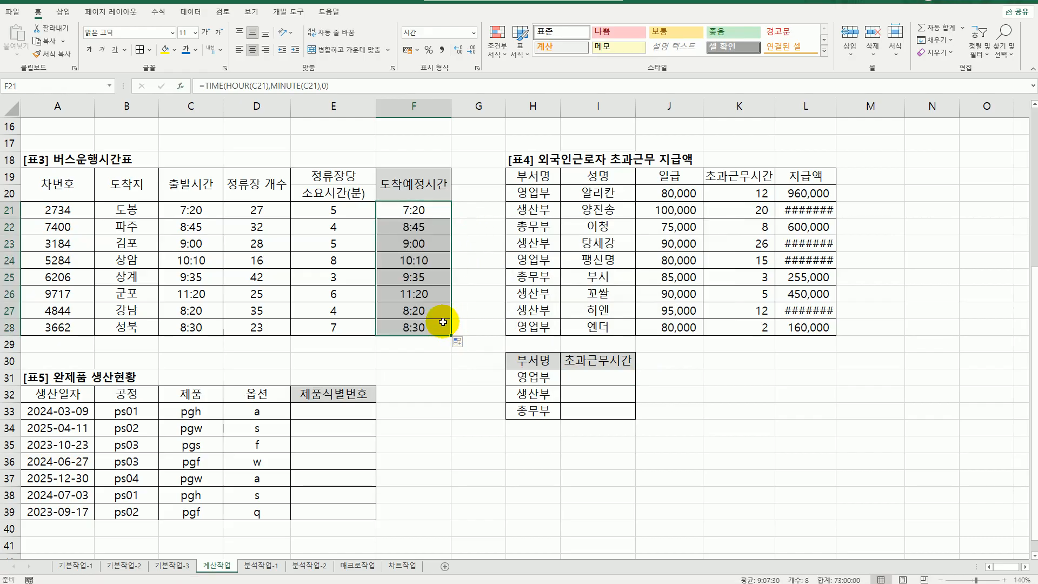
Reopen the function arguments of F21's TIME formula and extend the Minute argument to MINUTE(C21)+D21*E21
left_click(415, 210)
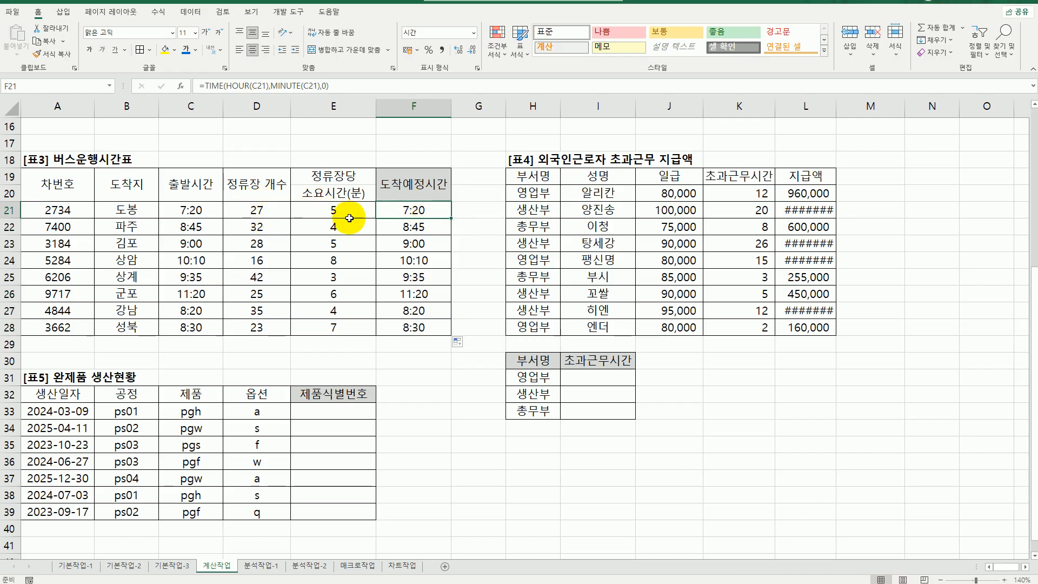
double_click(422, 213)
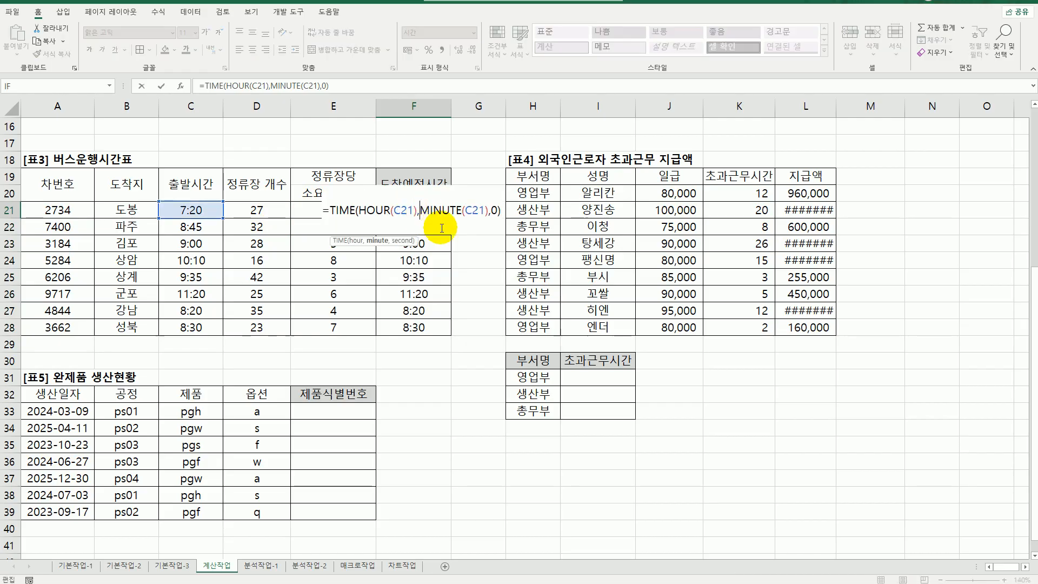
left_click(347, 210)
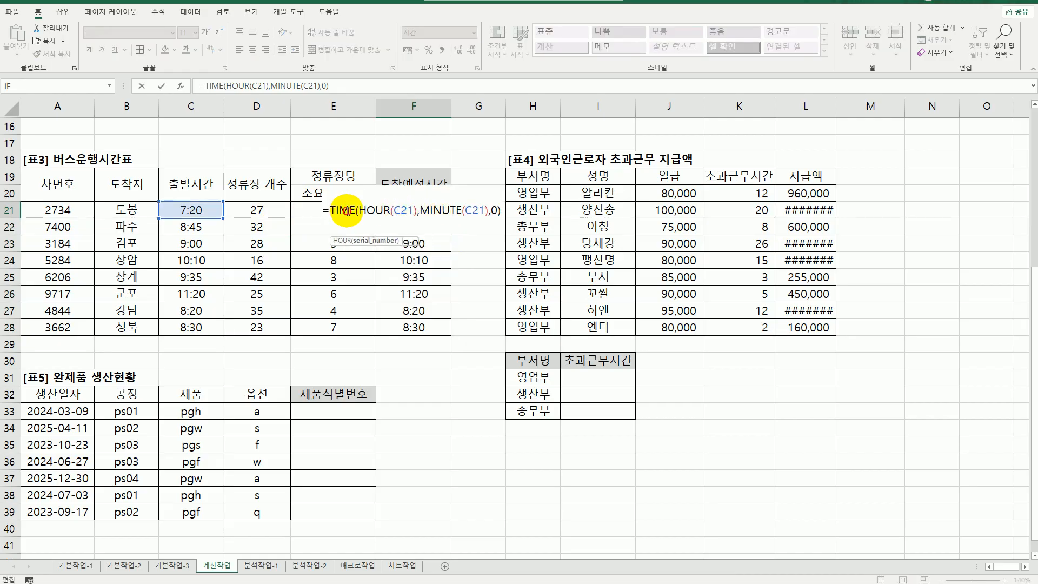
left_click(180, 86)
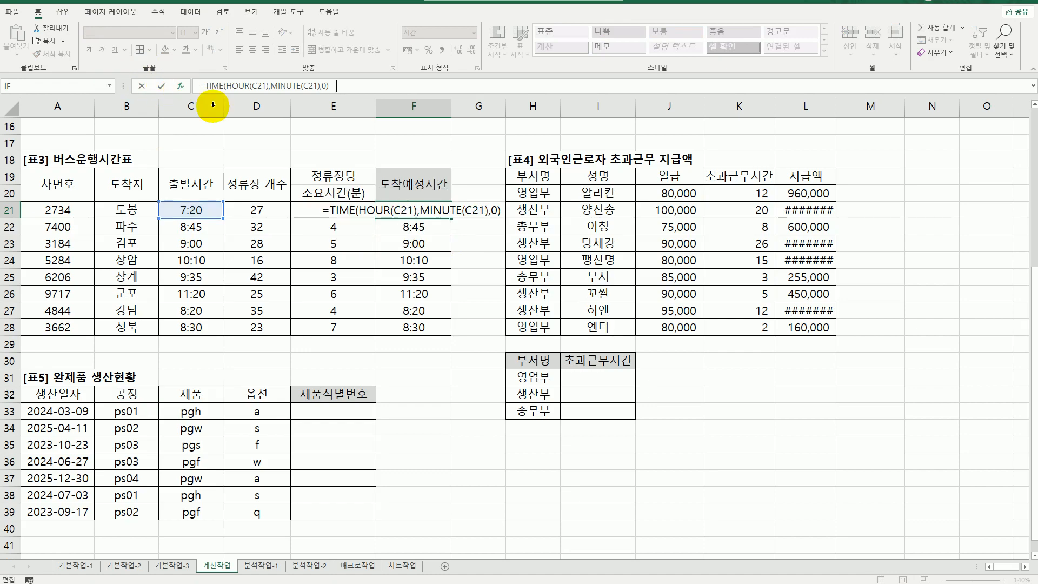
left_click(554, 255)
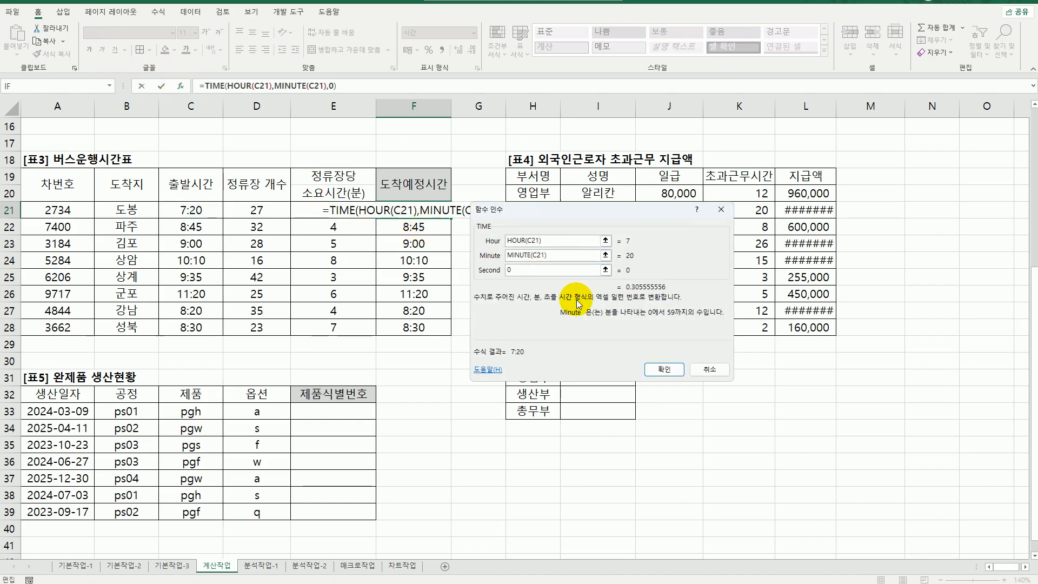
type("+")
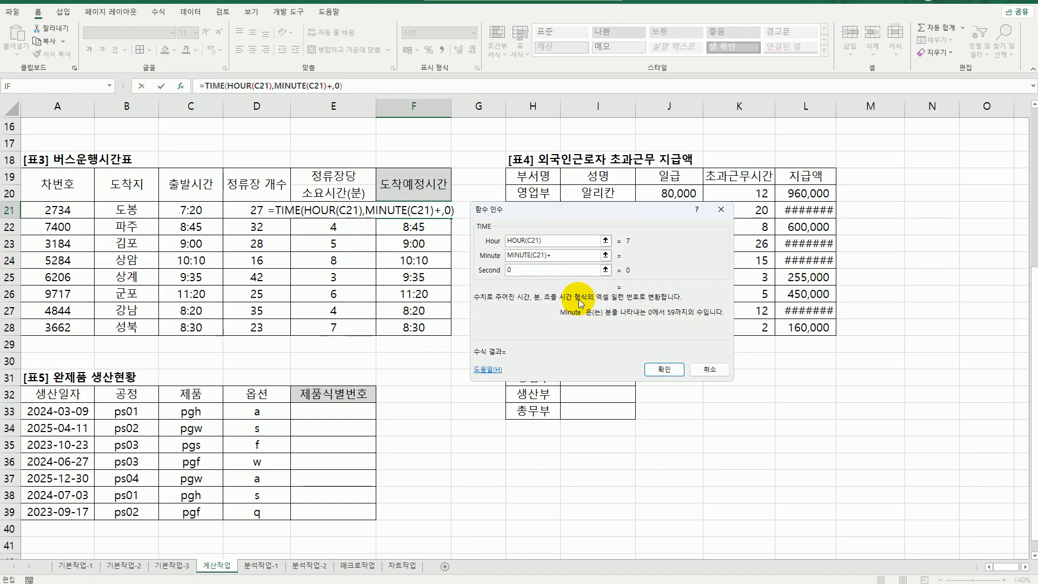
left_click(254, 210)
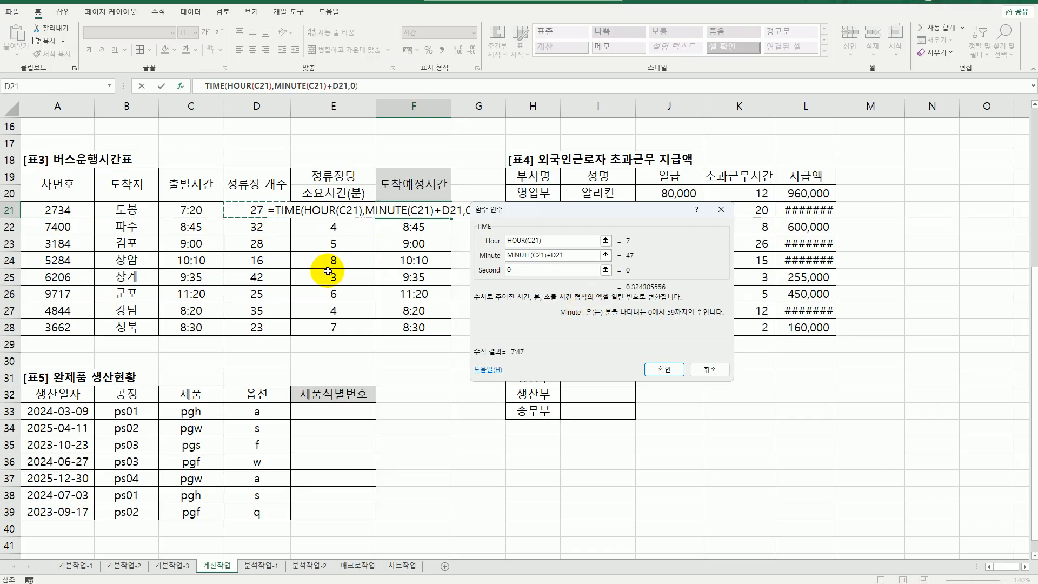
type("*")
left_click(330, 212)
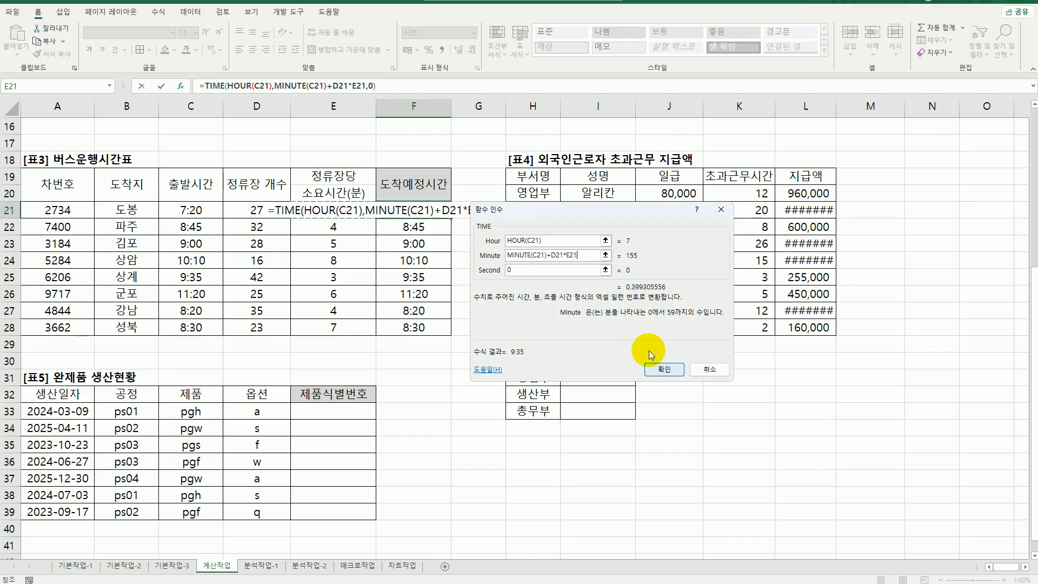
Enclose the D21*E21 product in parentheses within the TIME function's Minute argument
left_click(551, 254)
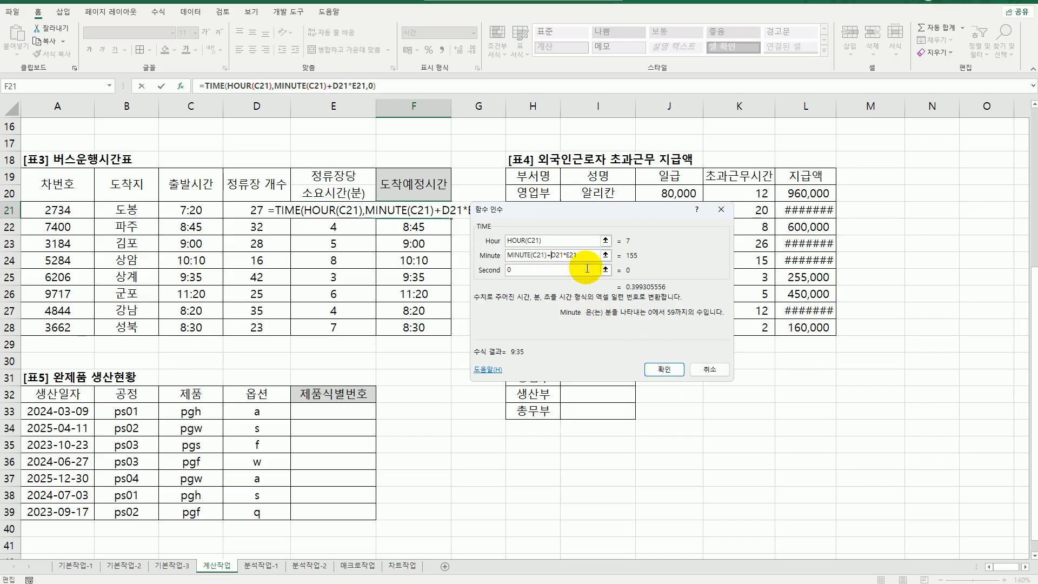
type("(C21")
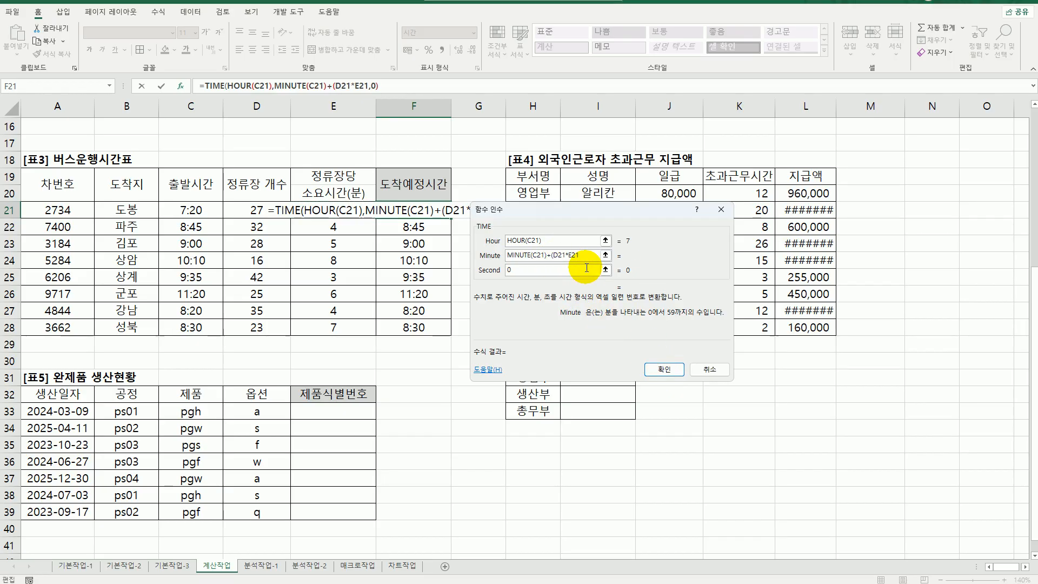
type(")")
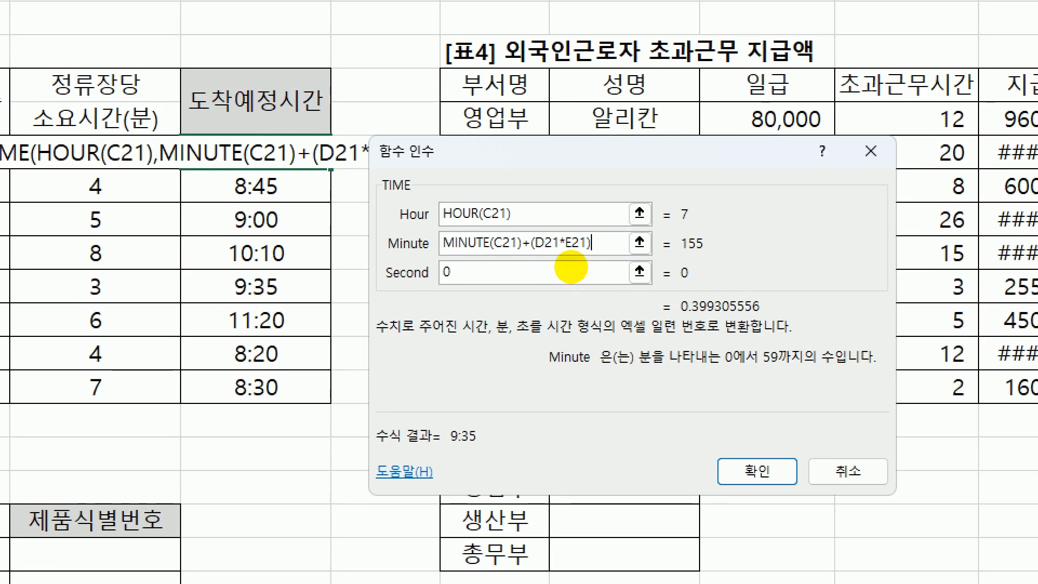
mouse_move(517, 253)
left_mouse_down()
mouse_move(443, 242)
mouse_move(513, 229)
mouse_move(494, 250)
mouse_move(545, 232)
mouse_move(565, 192)
left_mouse_up()
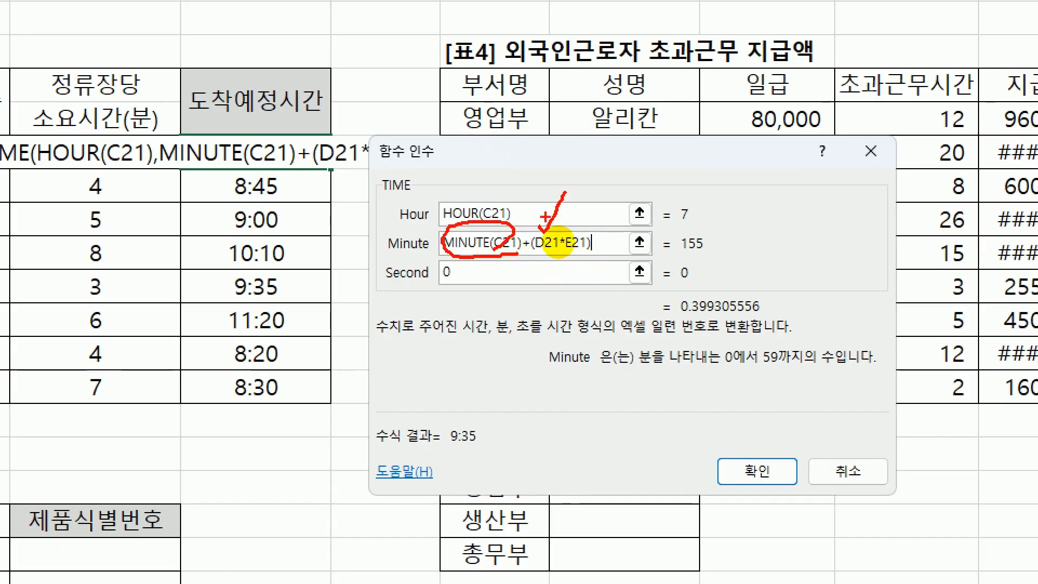
mouse_move(574, 230)
left_mouse_down()
mouse_move(577, 242)
mouse_move(590, 217)
left_mouse_up()
left_click_drag(535, 257, 588, 253)
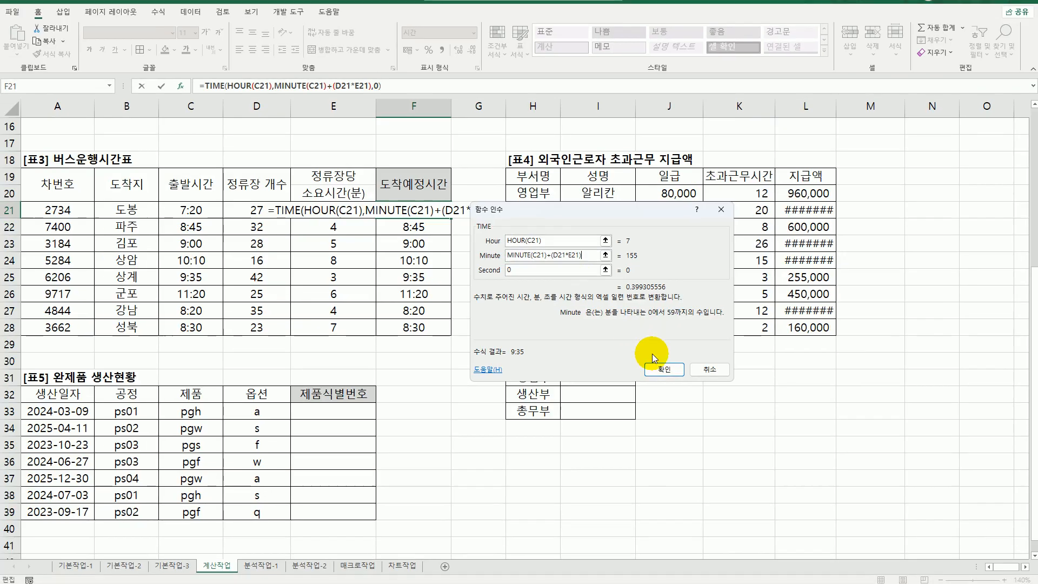
Apply the revised TIME formula to F21 and fill it down through F28
left_click(755, 471)
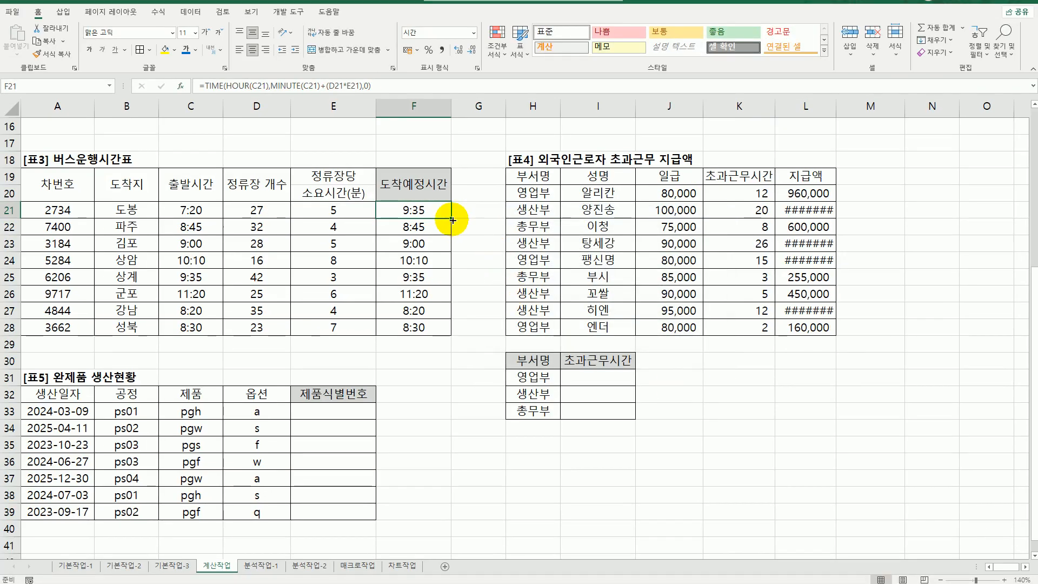
left_click_drag(451, 218, 461, 335)
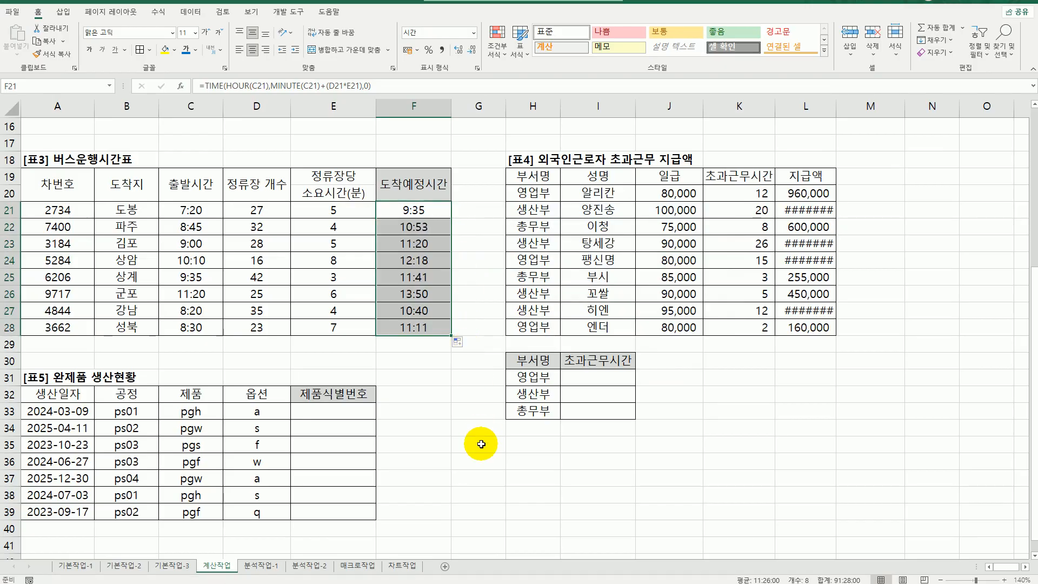
left_click(422, 330)
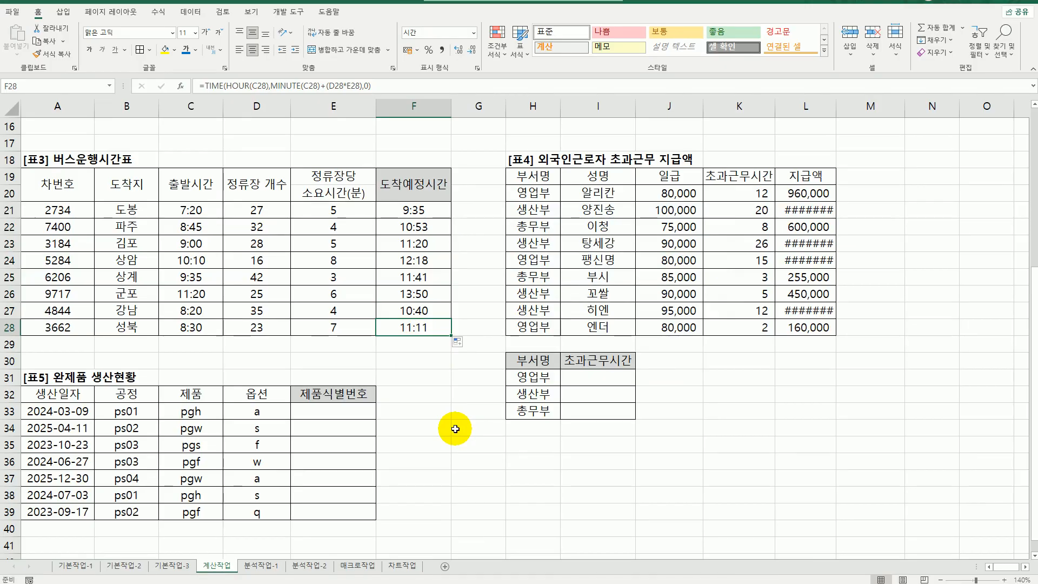
Auto-fit the width of column L so the 지급액 amounts in [표4] fit
left_click(595, 378)
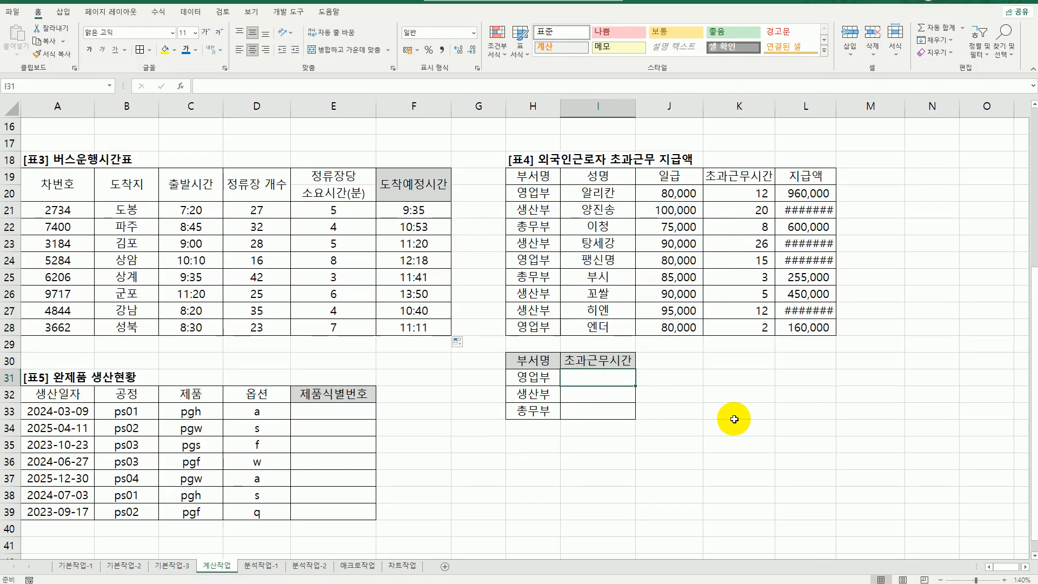
left_click(535, 193)
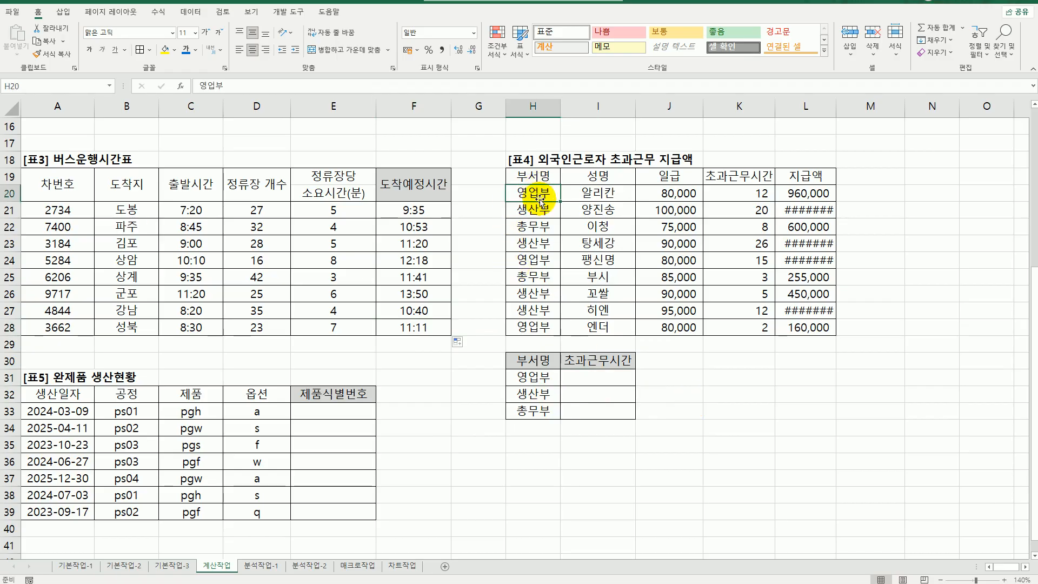
left_click(725, 191)
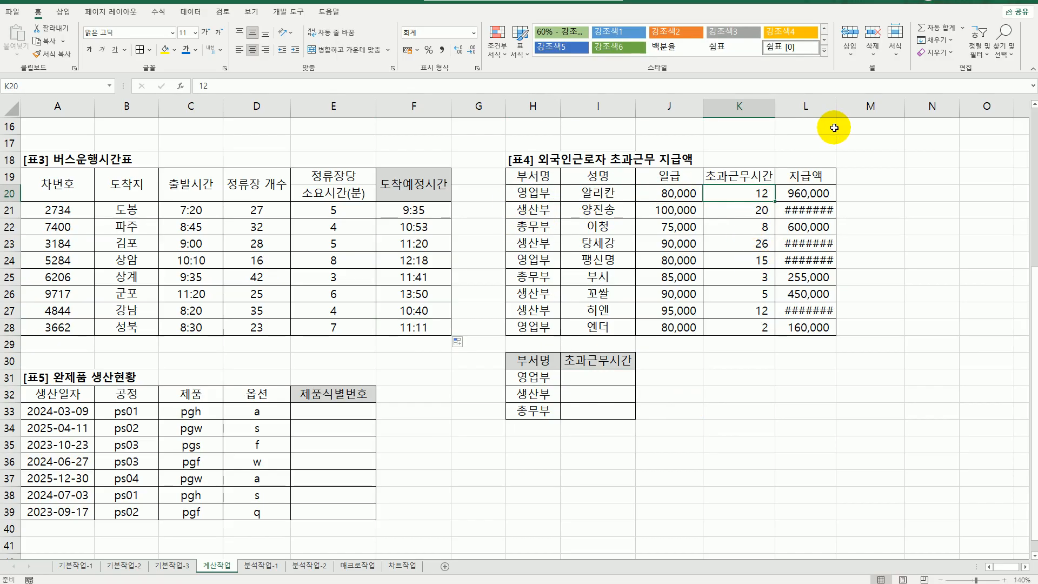
double_click(833, 112)
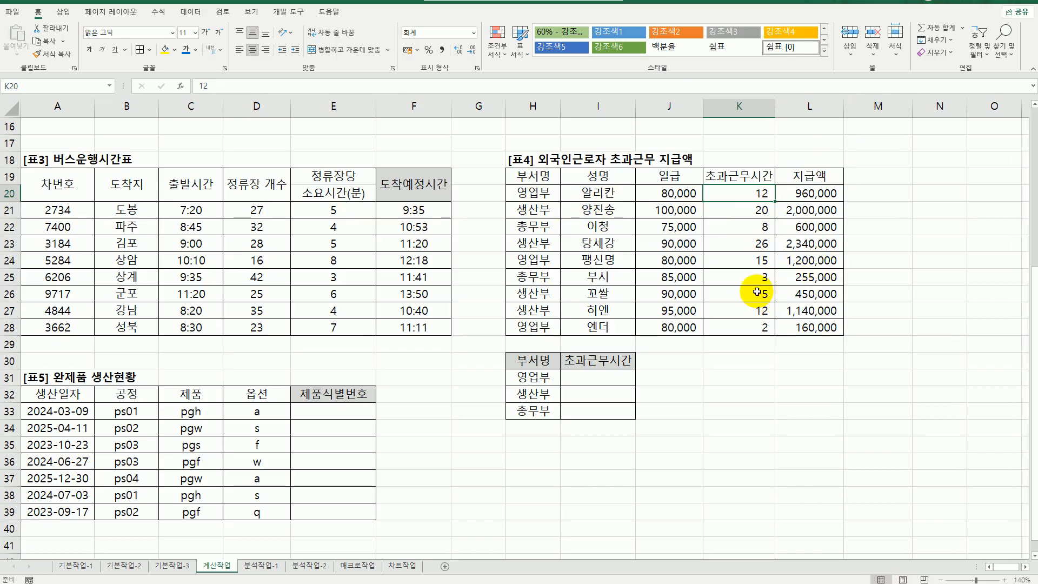
Start a SUMIF formula in I31 under 초과근무시간 and open its function arguments clear of [표4]
left_click(599, 378)
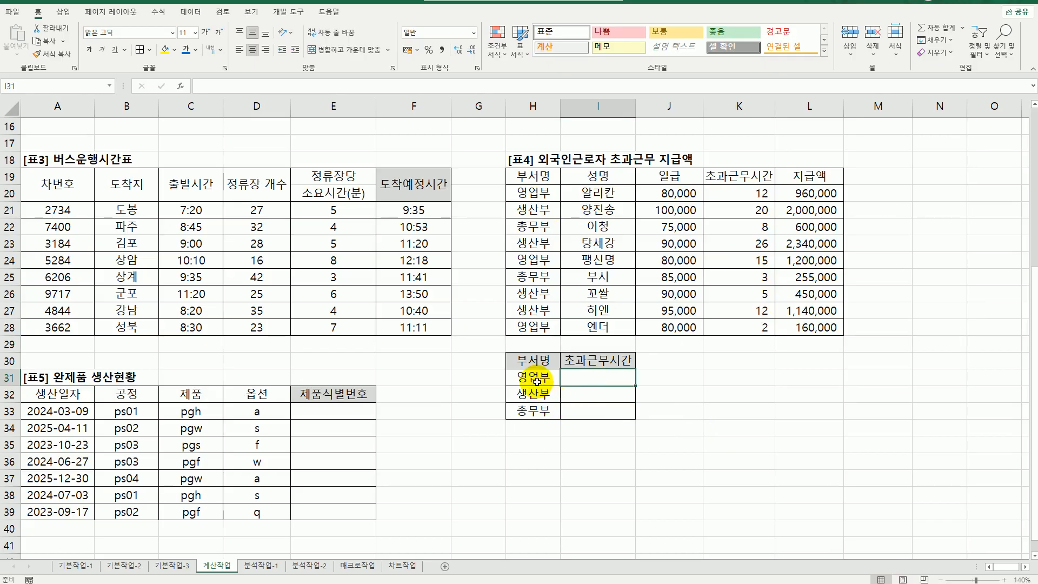
left_click_drag(535, 375, 539, 418)
left_click(592, 381)
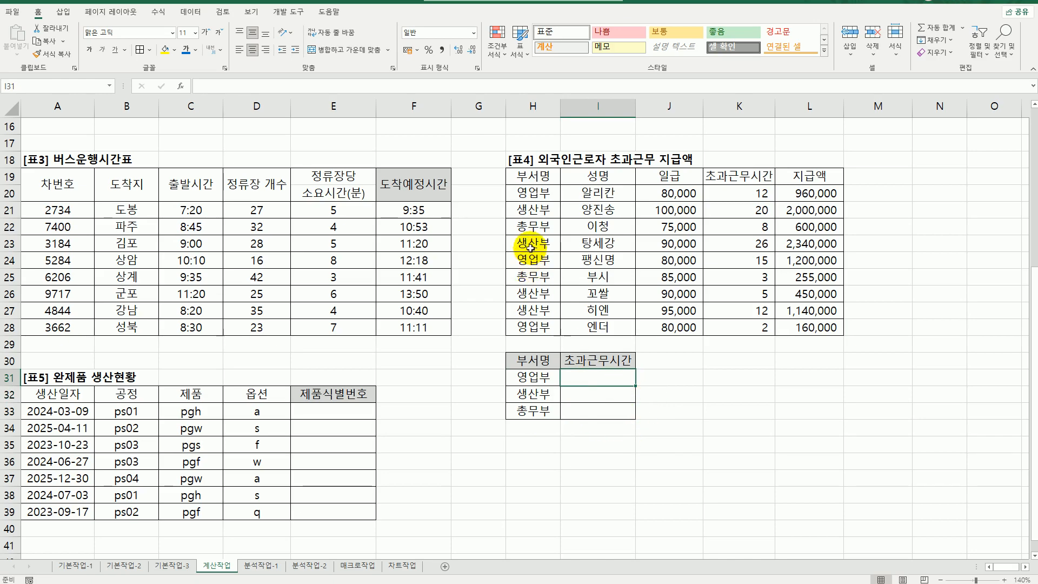
left_click_drag(532, 197, 532, 327)
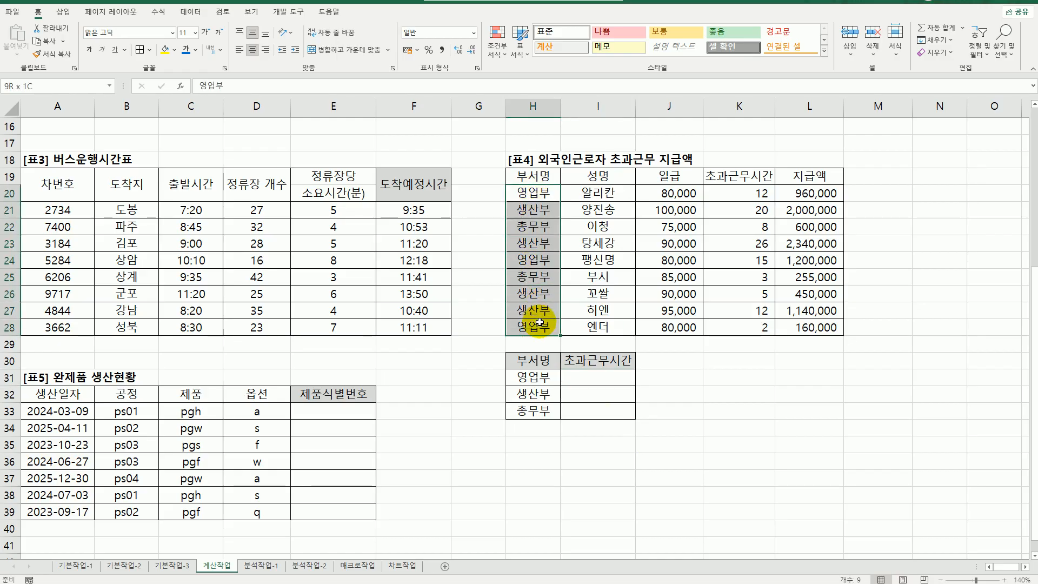
left_click(572, 377)
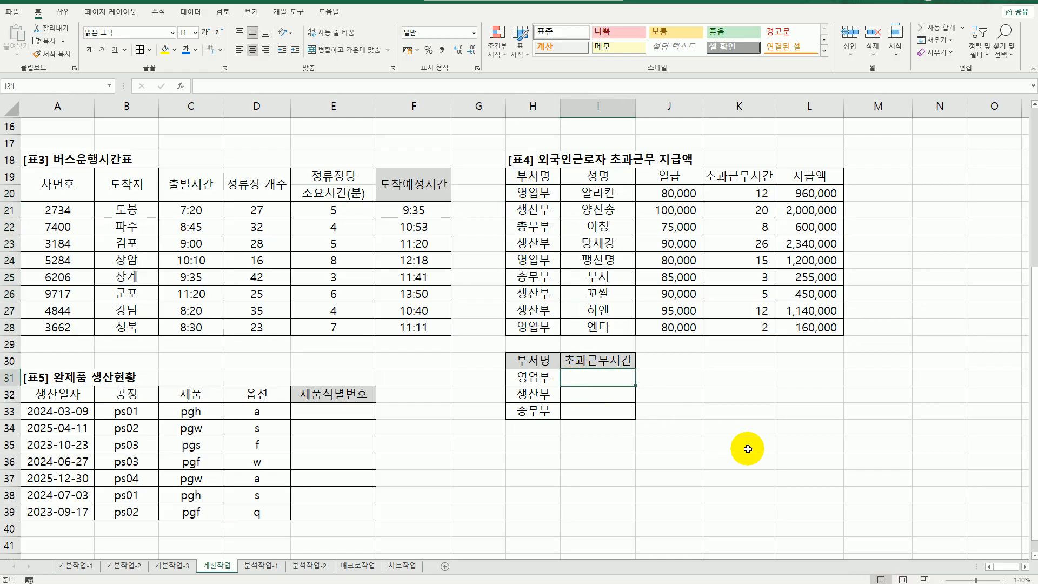
type("=")
type("sumif")
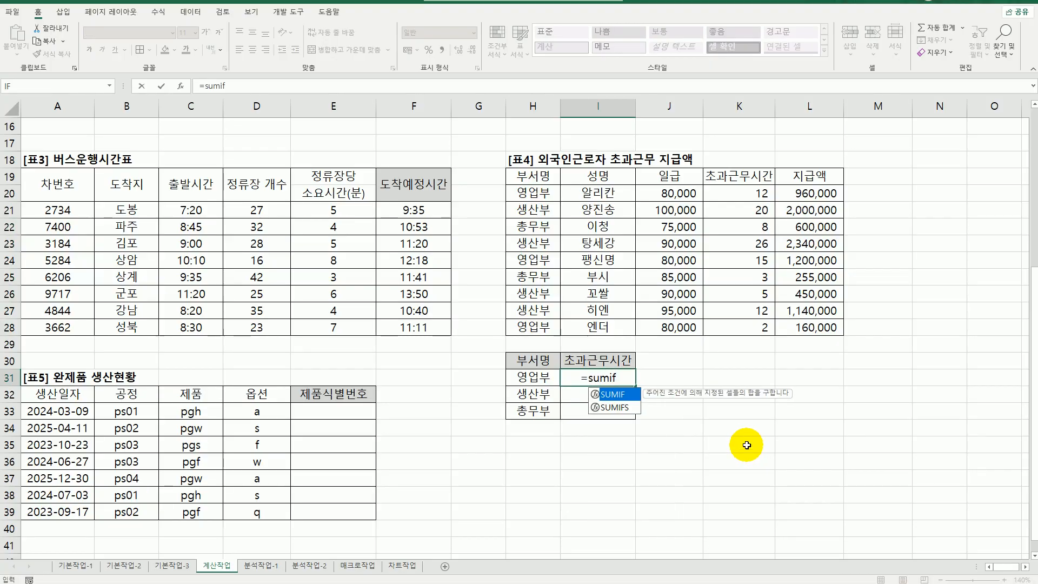
double_click(615, 395)
left_click(185, 87)
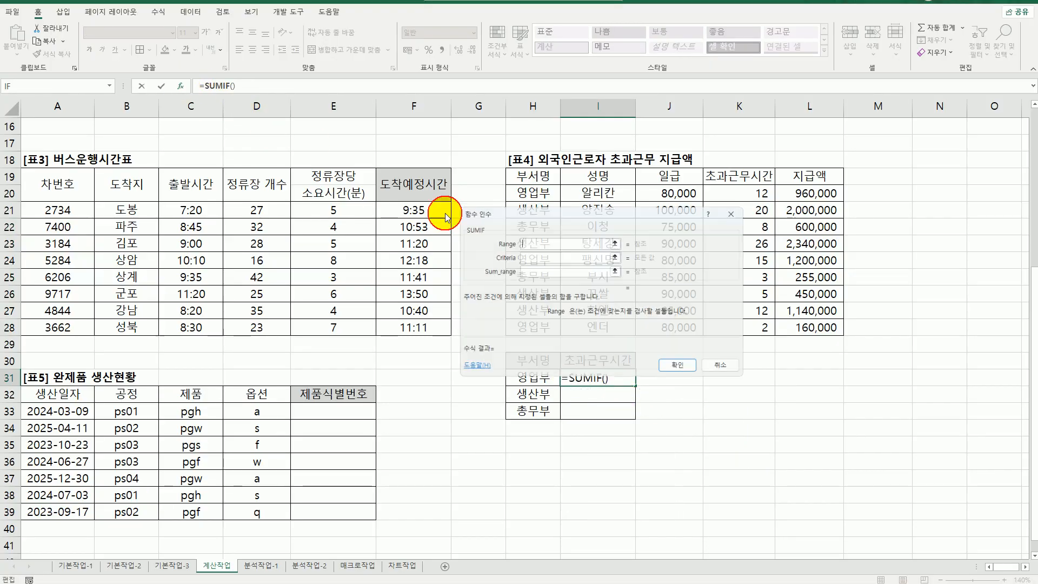
left_click_drag(546, 213, 234, 249)
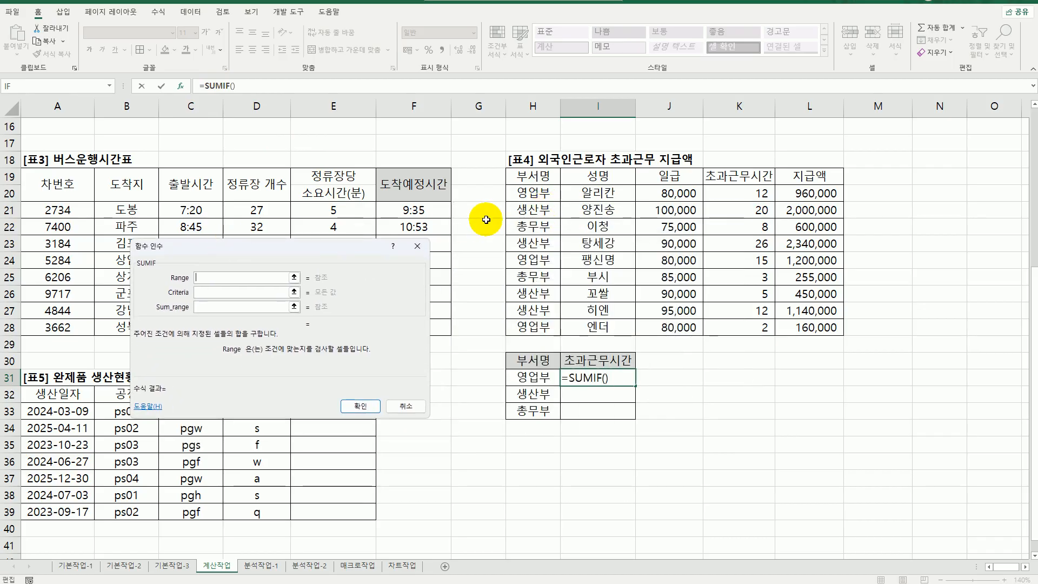
Set the SUMIF Range to the absolute reference $H$20:$H$28 and the Criteria to H31
left_click_drag(532, 193, 531, 330)
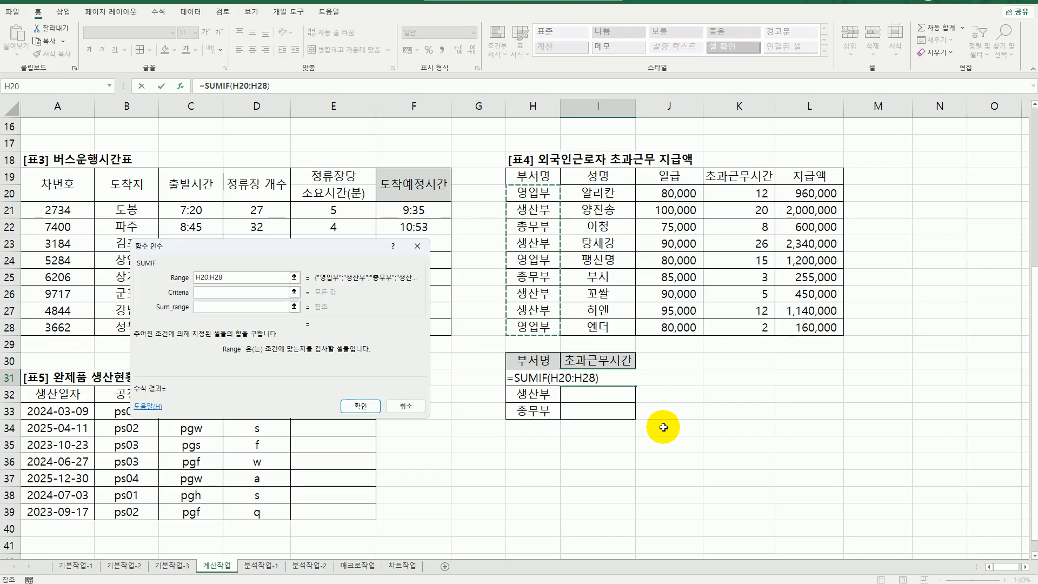
key("F4")
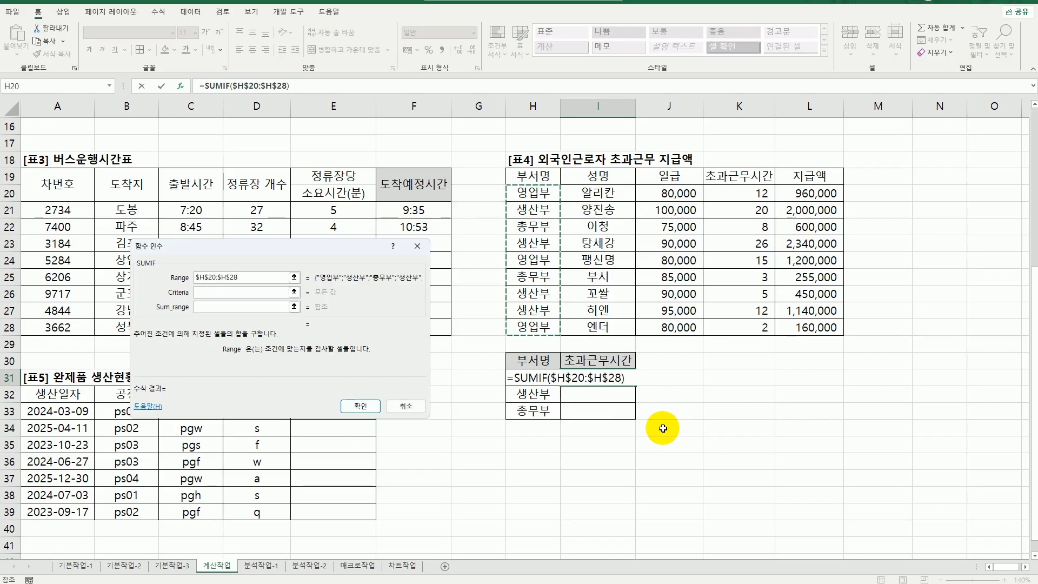
left_click(241, 292)
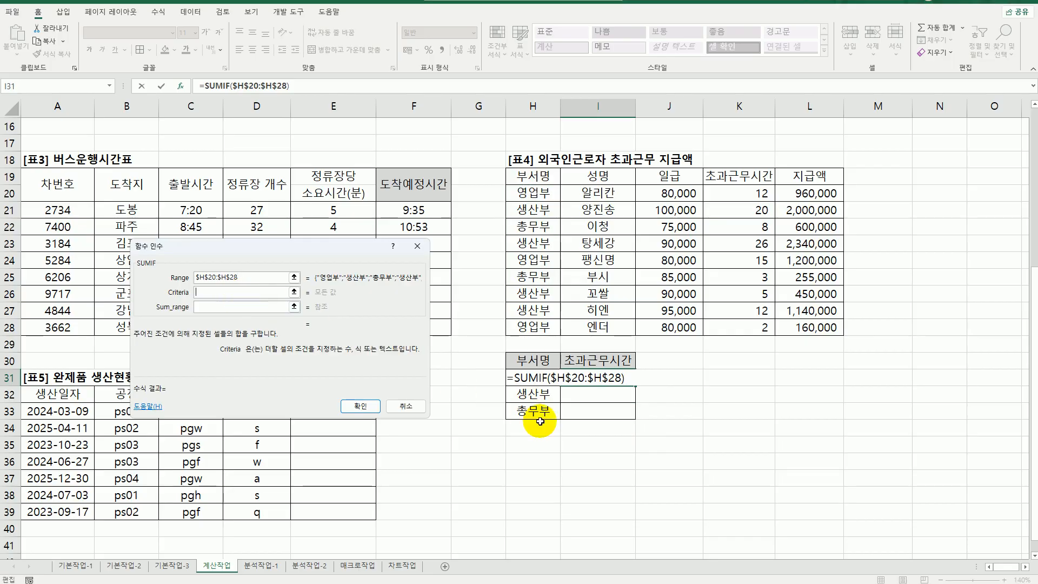
left_click(521, 380)
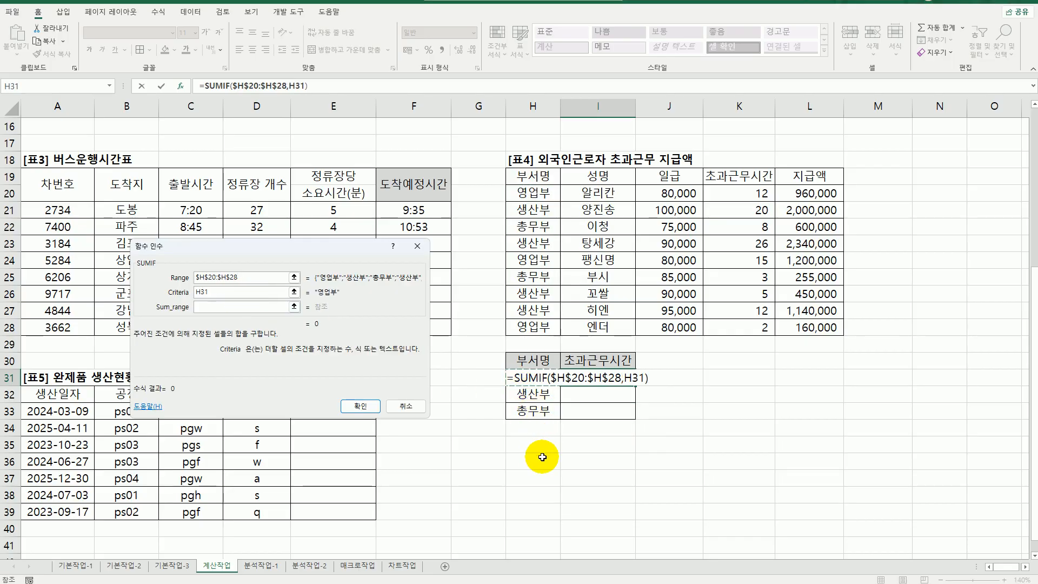
Set the Sum_range to the absolute reference $K$20:$K$28 and complete the SUMIF formula in I31
left_click(213, 306)
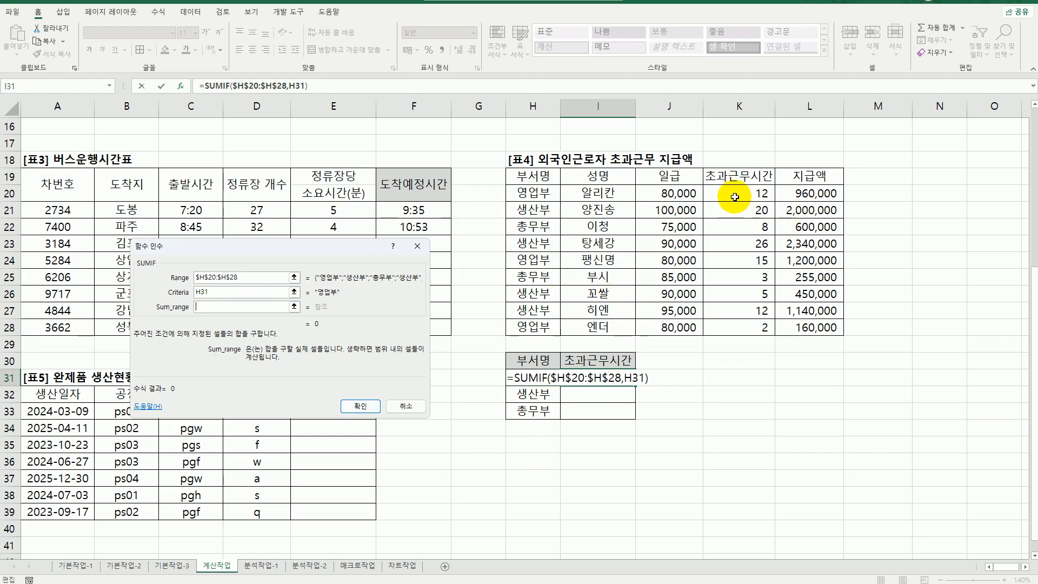
left_click_drag(744, 195, 746, 327)
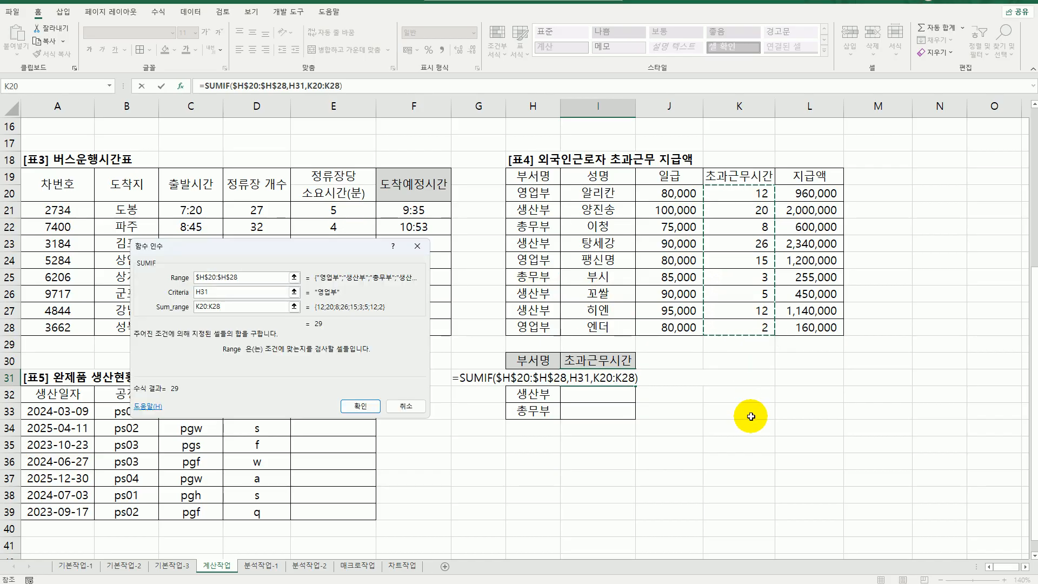
key("F4")
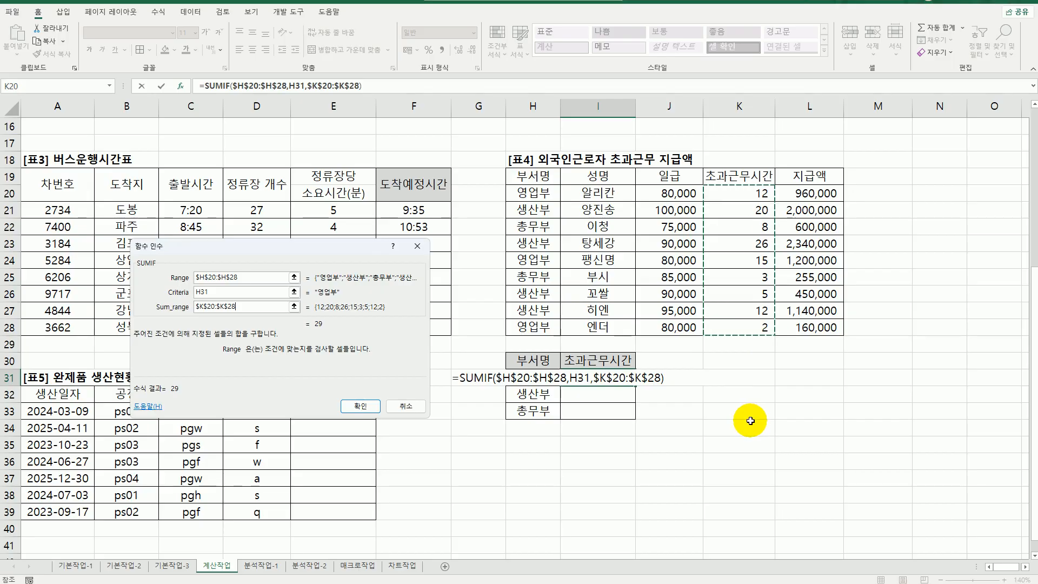
left_click(360, 405)
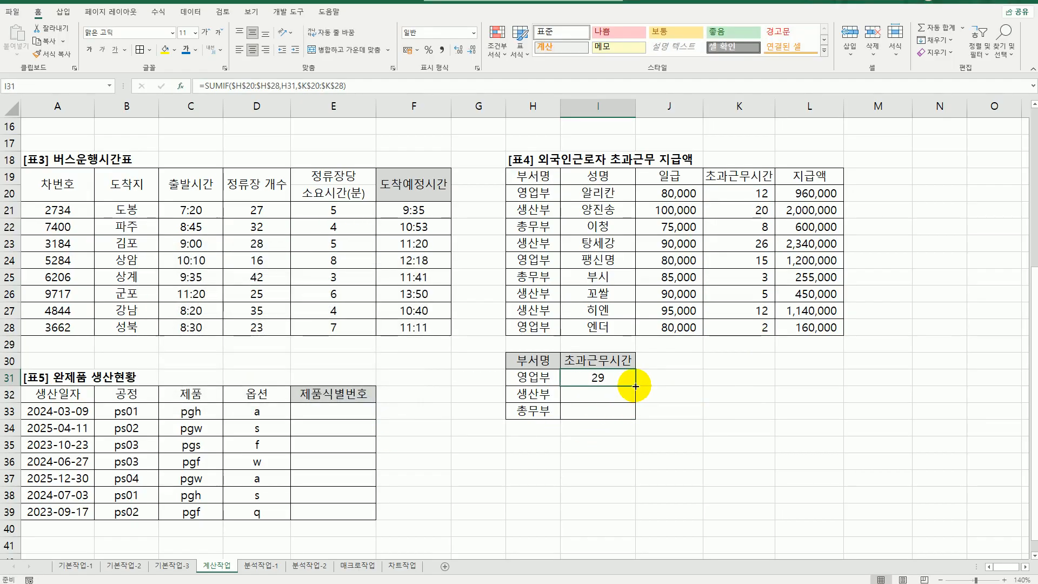
Copy the SUMIF formula from I31 down to I33 for the remaining 부서명 rows
left_click_drag(635, 386, 629, 414)
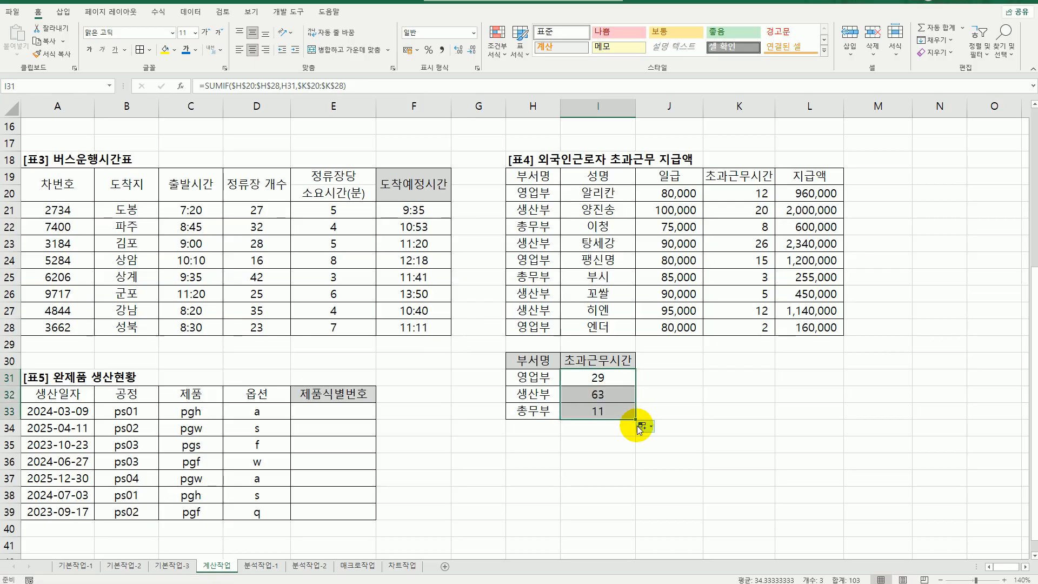
left_click(596, 462)
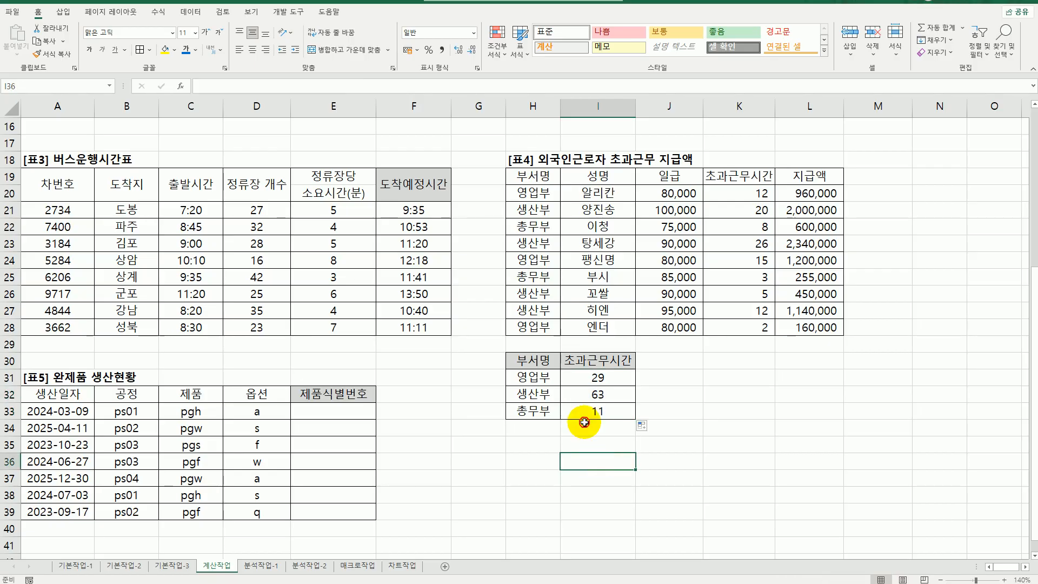
left_click(590, 378)
Start the 제품식별번호 formula in E33 of [표5] by joining C33, "-" and D33 with &
left_click(348, 411)
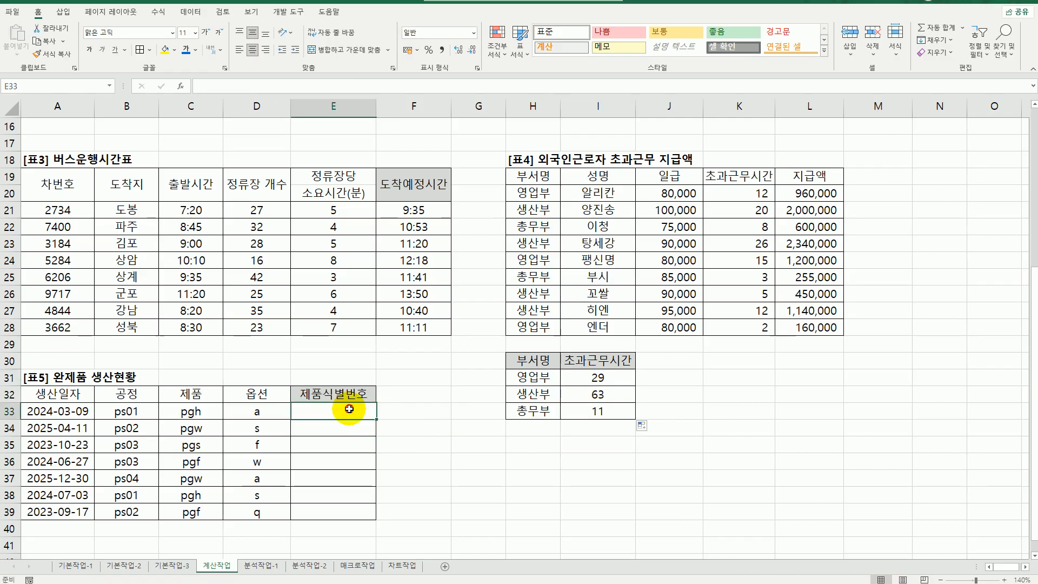
scroll(485, 453, "down", 1)
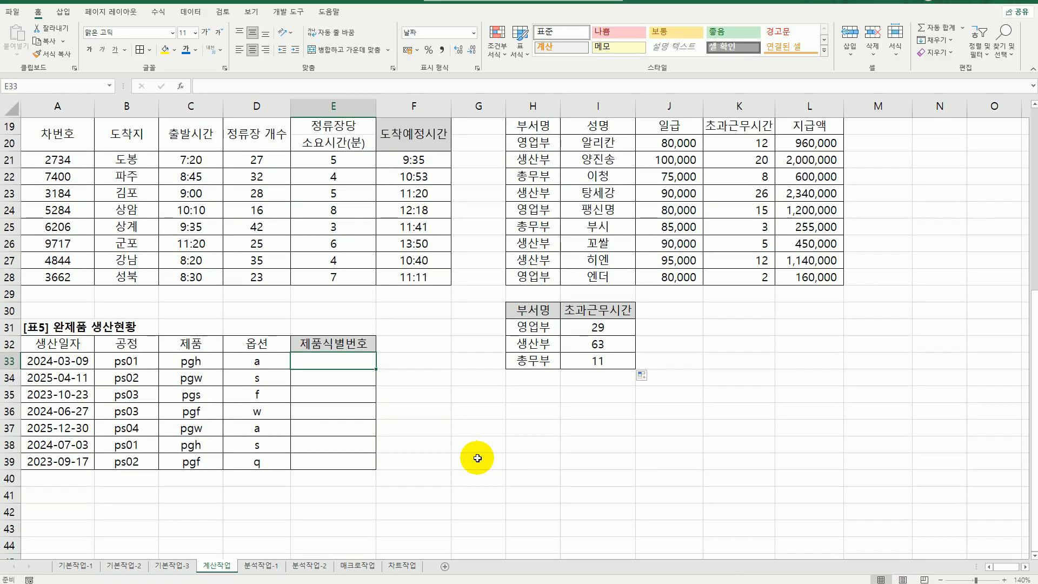
scroll(477, 458, "down", 1)
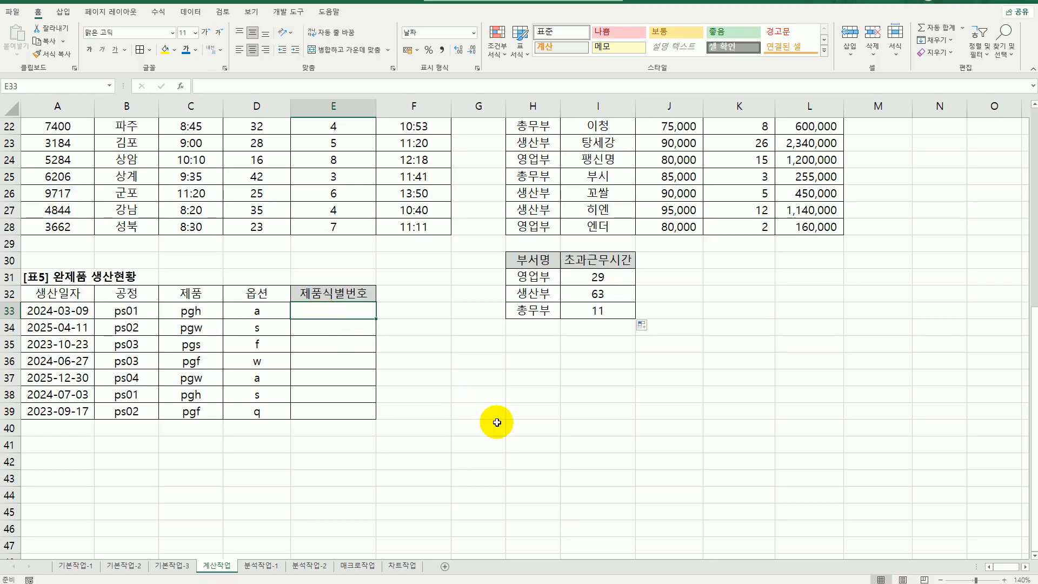
type("=")
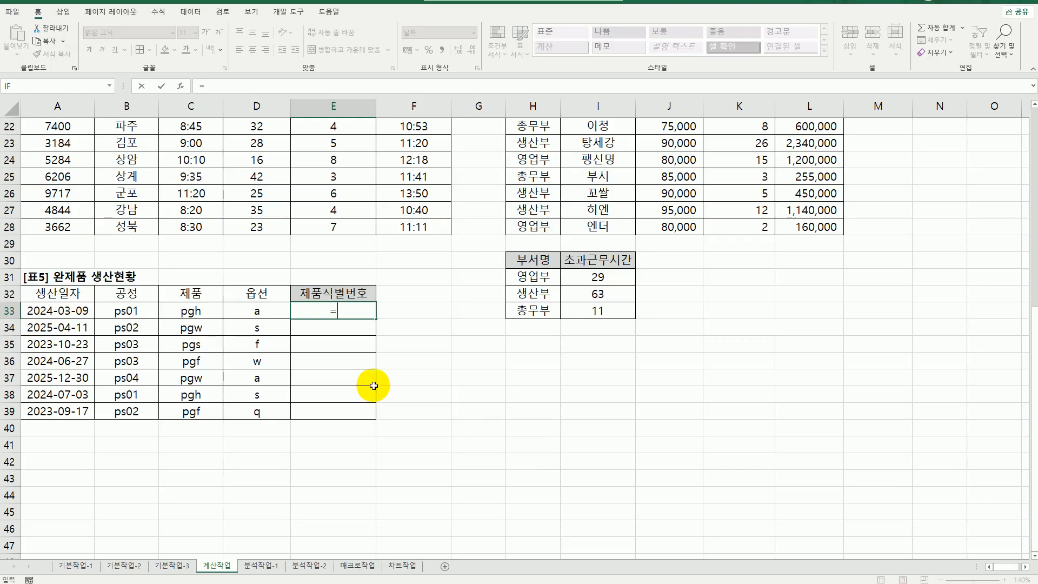
left_click(198, 311)
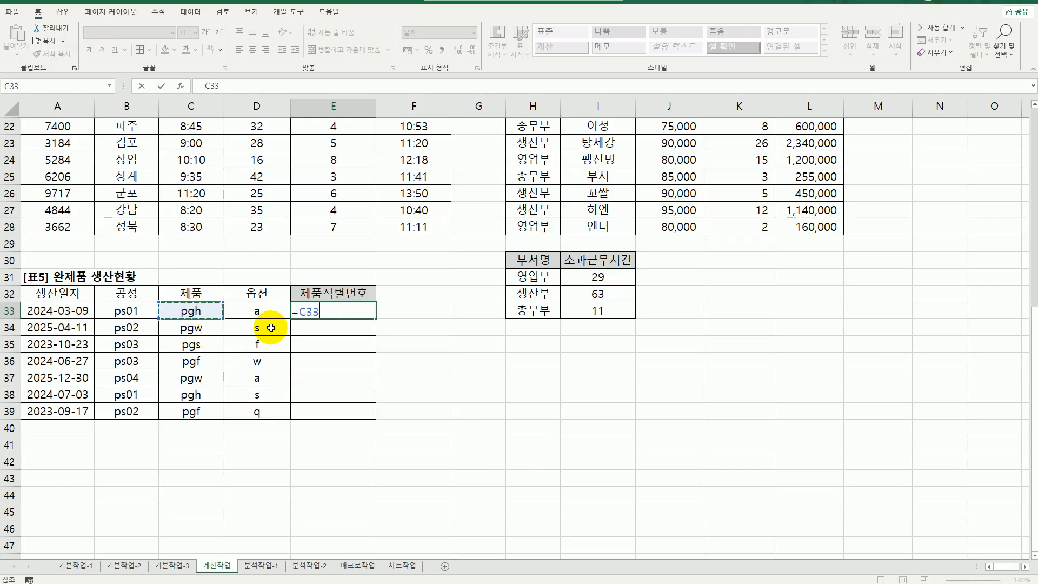
type("&")
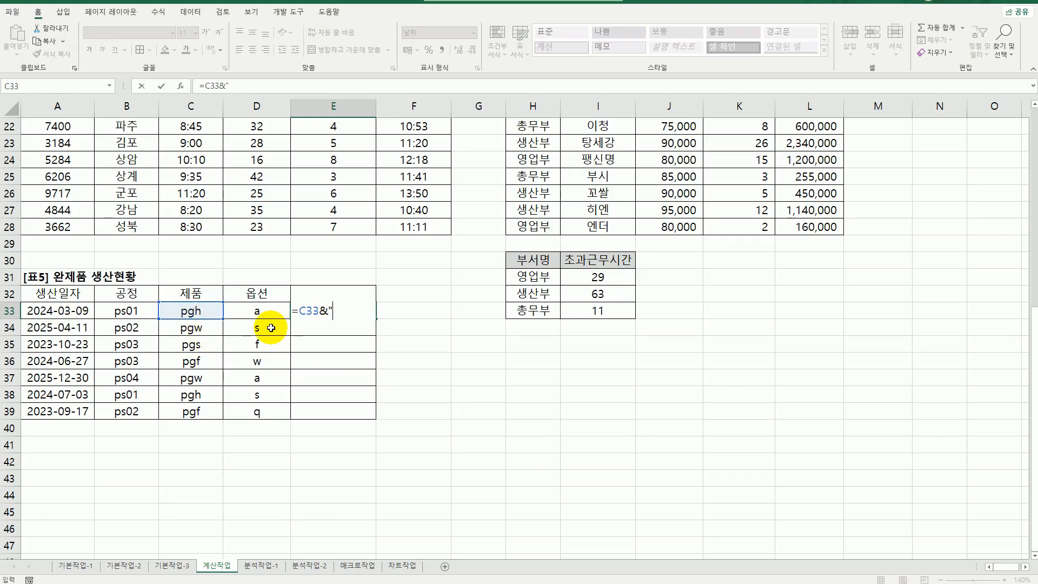
type("\"-\"&")
left_click(262, 309)
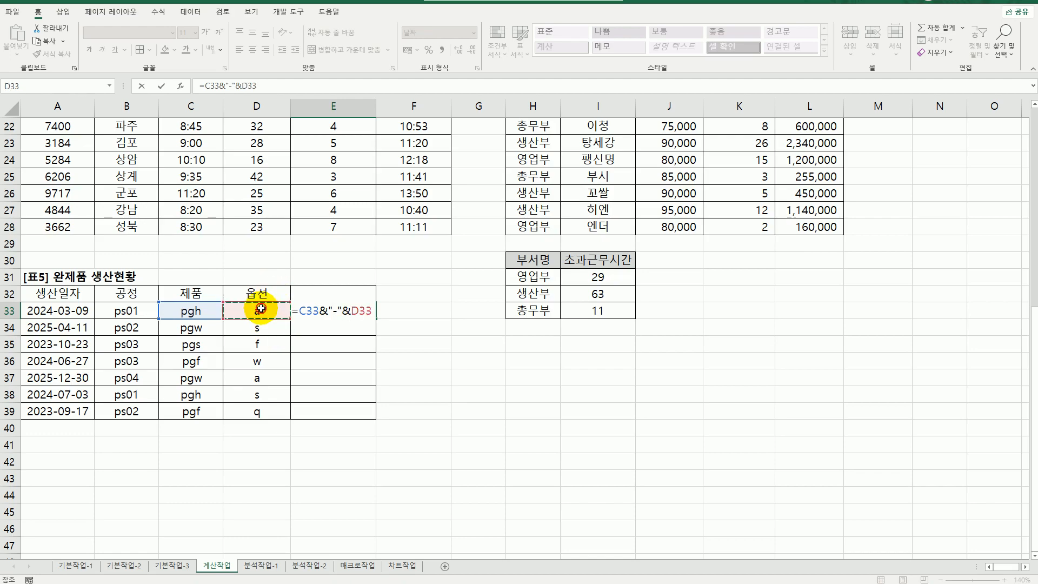
type("&")
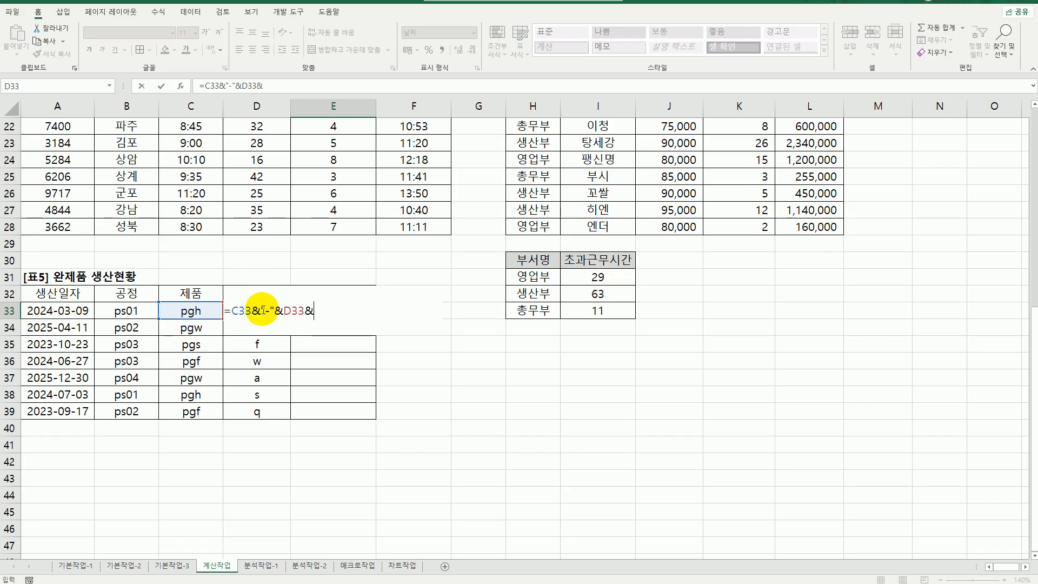
Append "-" and RIGHT(B33,1) to the formula in E33 and complete it
type("\"-\"&ri")
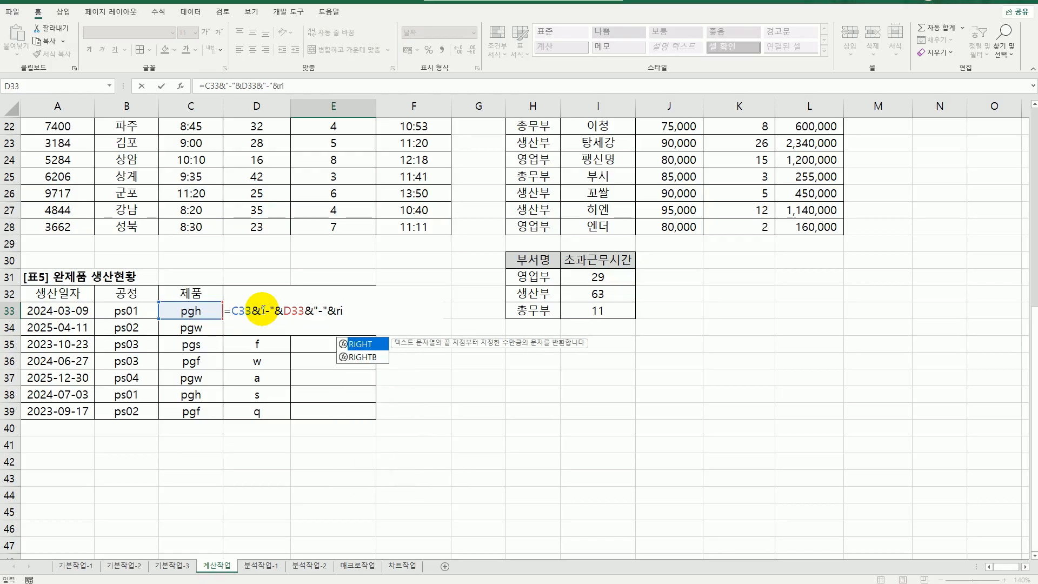
double_click(362, 344)
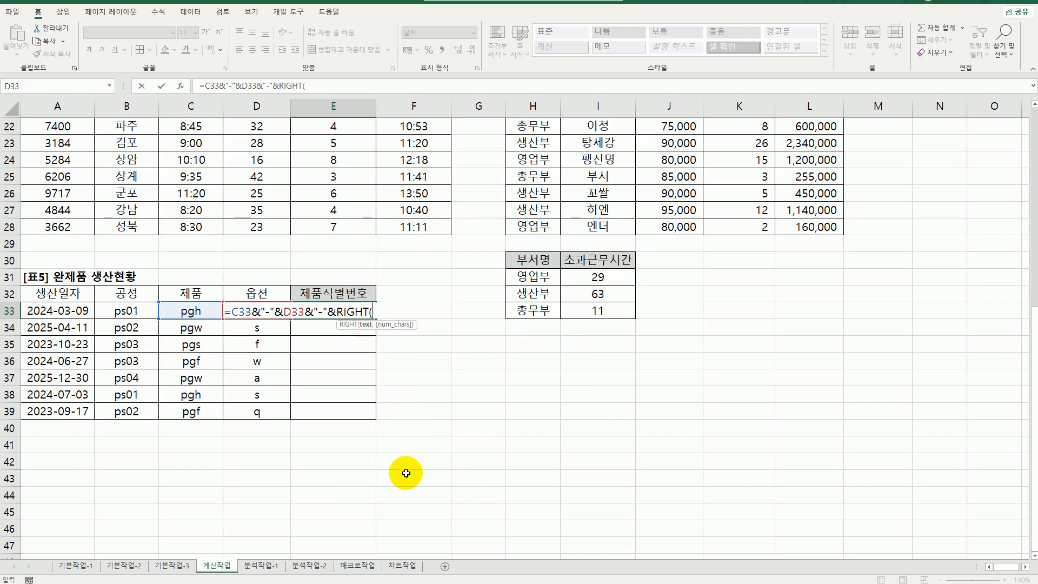
left_click(181, 86)
left_click_drag(301, 259, 593, 345)
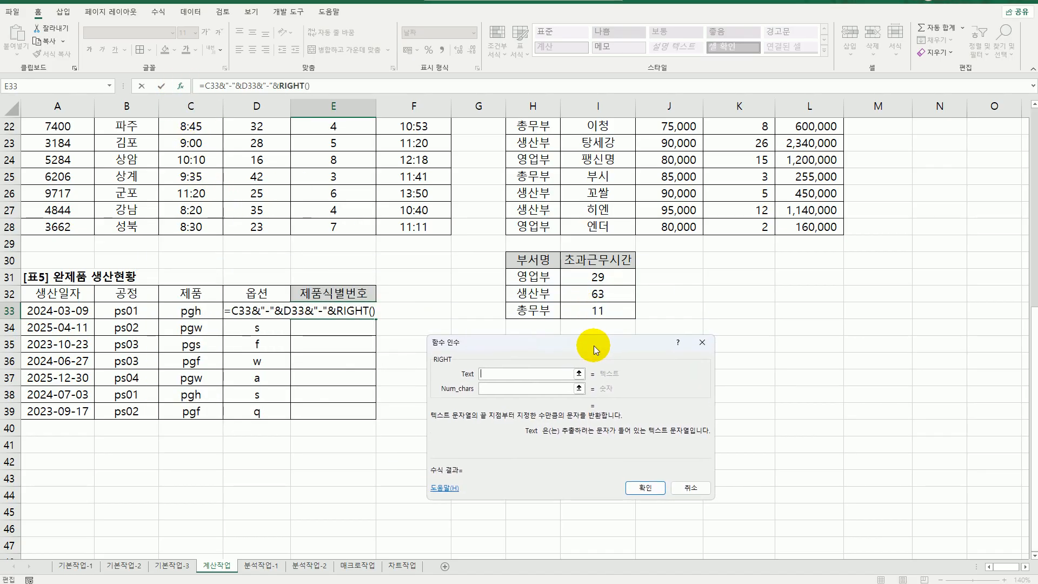
left_click(117, 314)
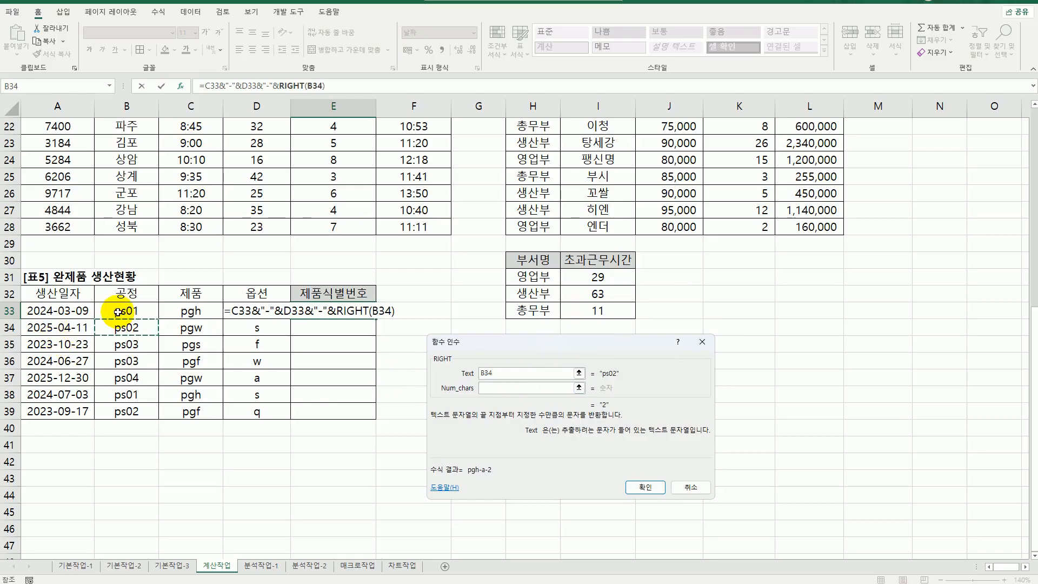
left_click(508, 388)
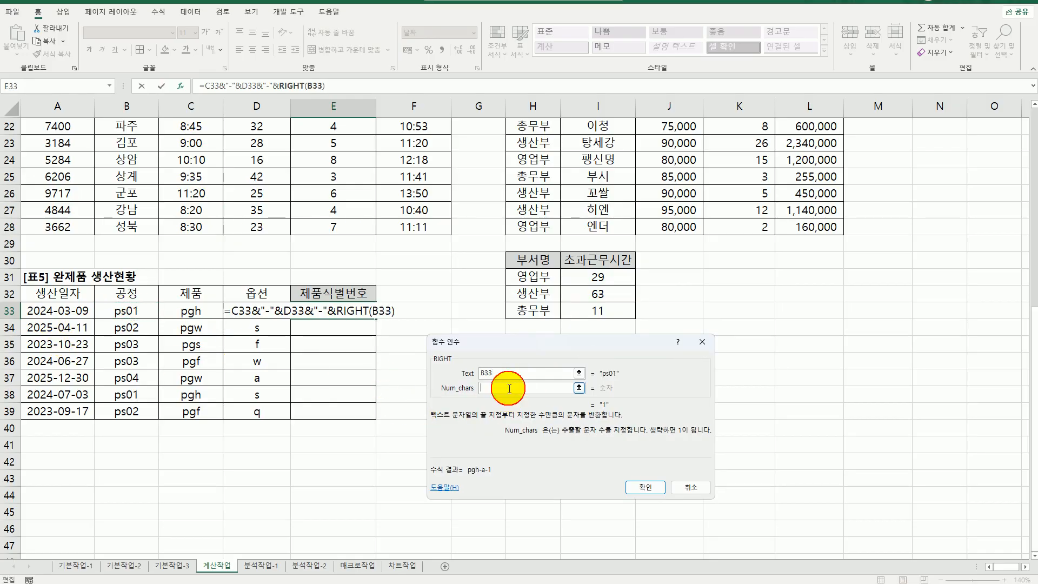
type("1")
left_click(631, 486)
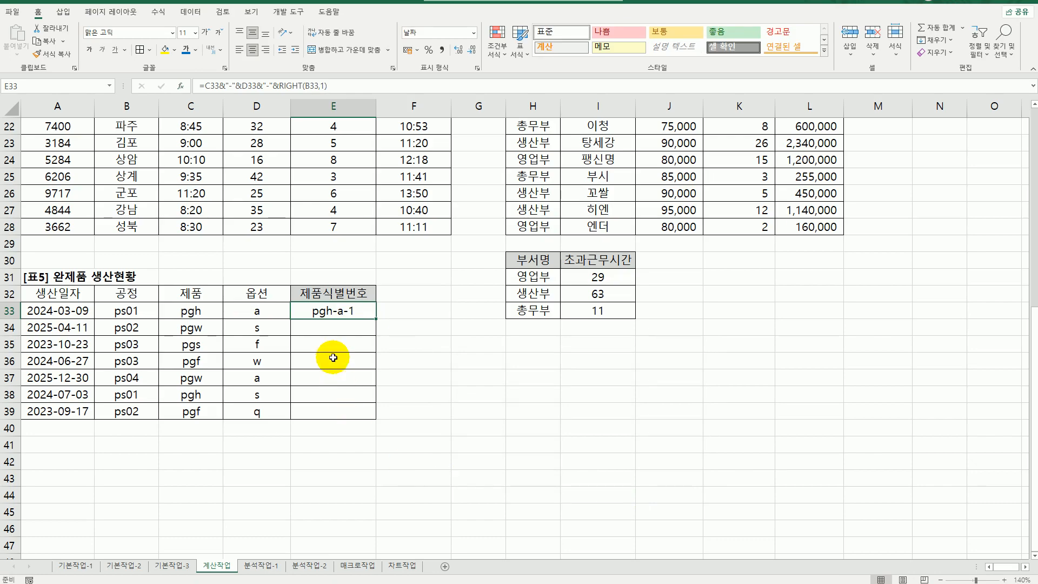
Wrap the whole expression in E33 in the UPPER function
double_click(321, 313)
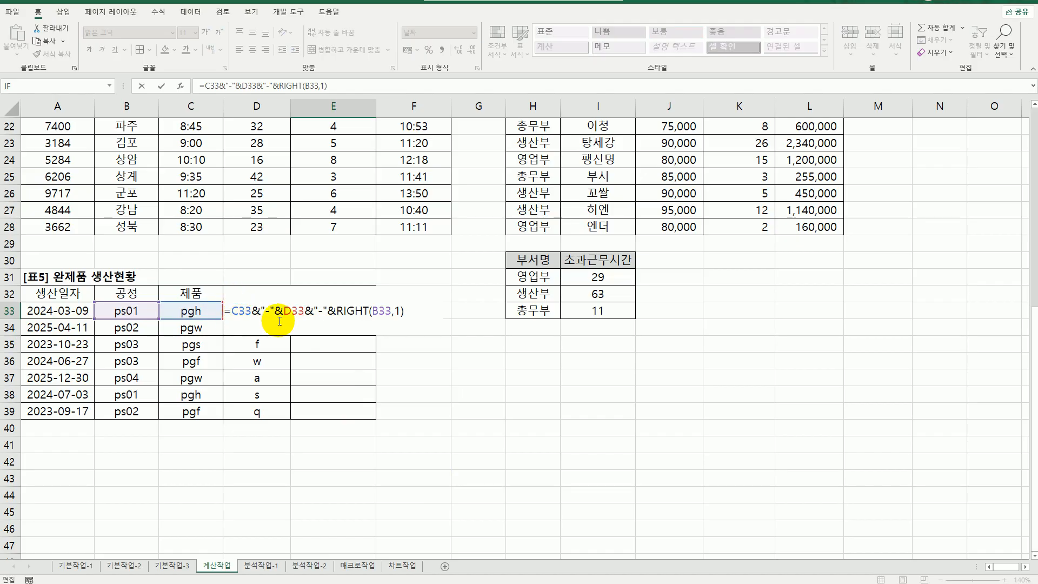
left_click(231, 311)
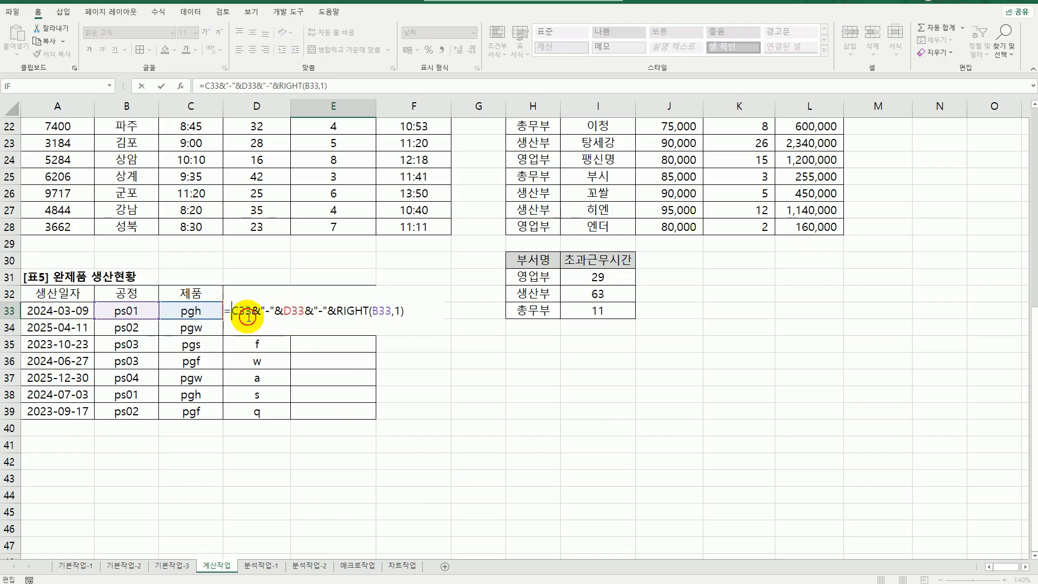
type("up")
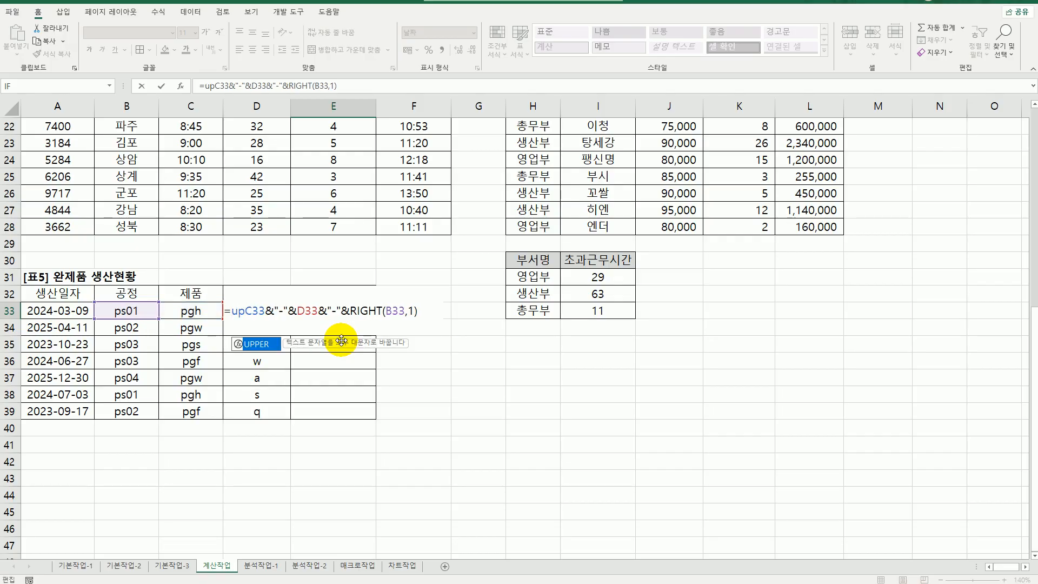
double_click(258, 344)
left_click(442, 312)
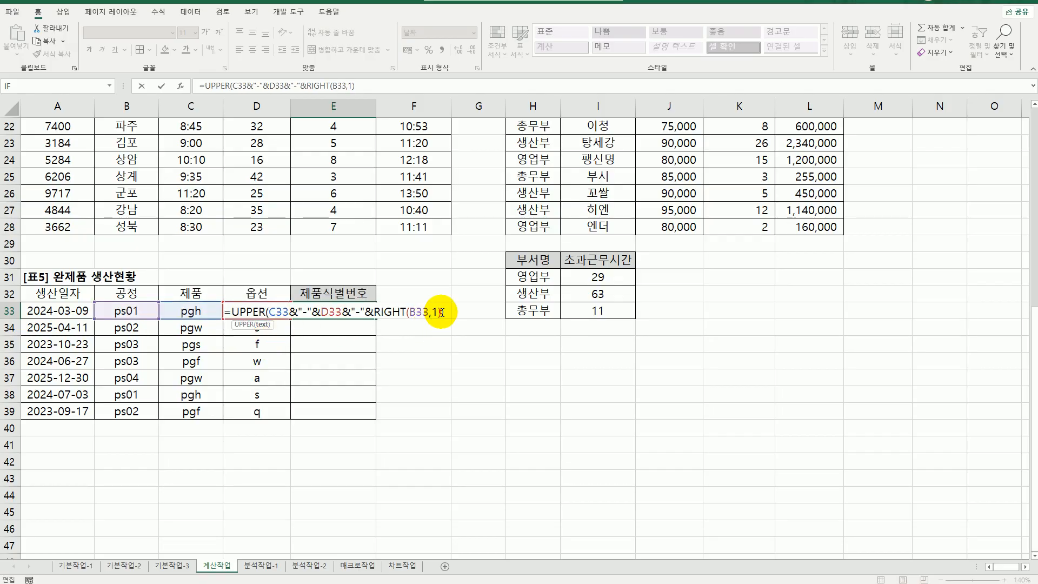
type(")")
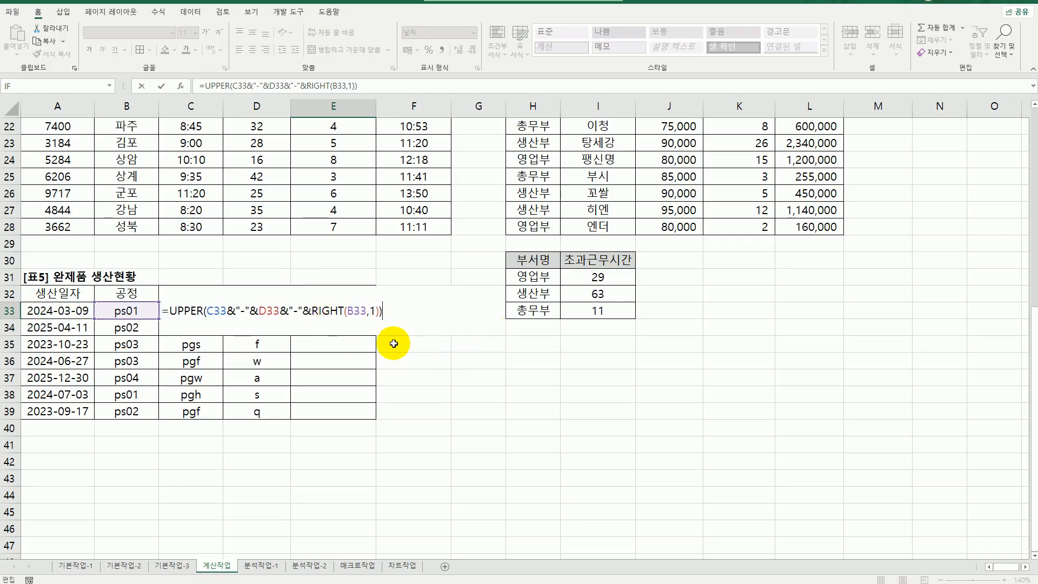
key("Return")
Copy the 제품식별번호 formula from E33 down to E39 and review the formula in E33
left_click(366, 314)
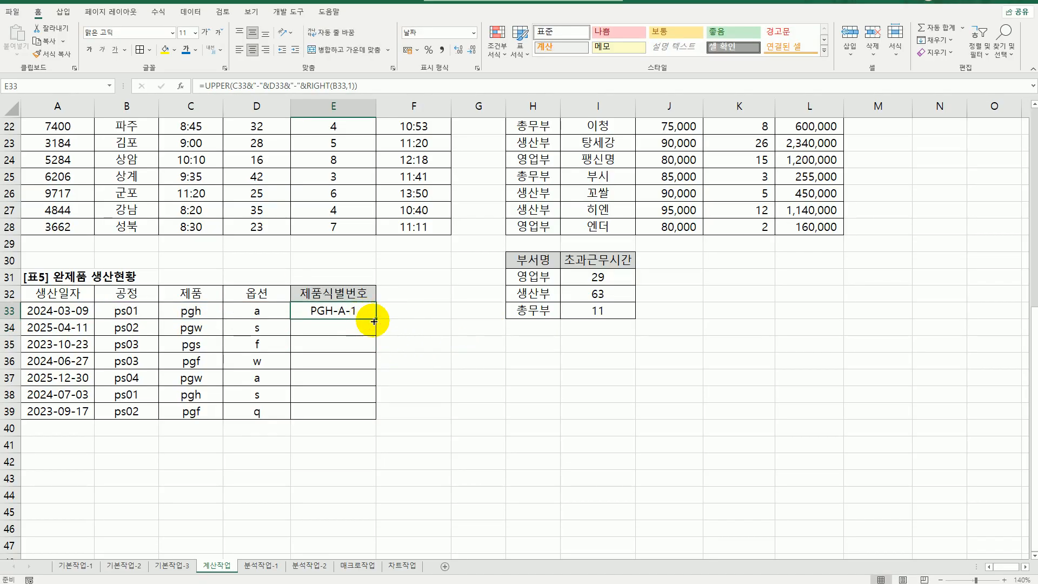
left_click_drag(375, 322, 376, 417)
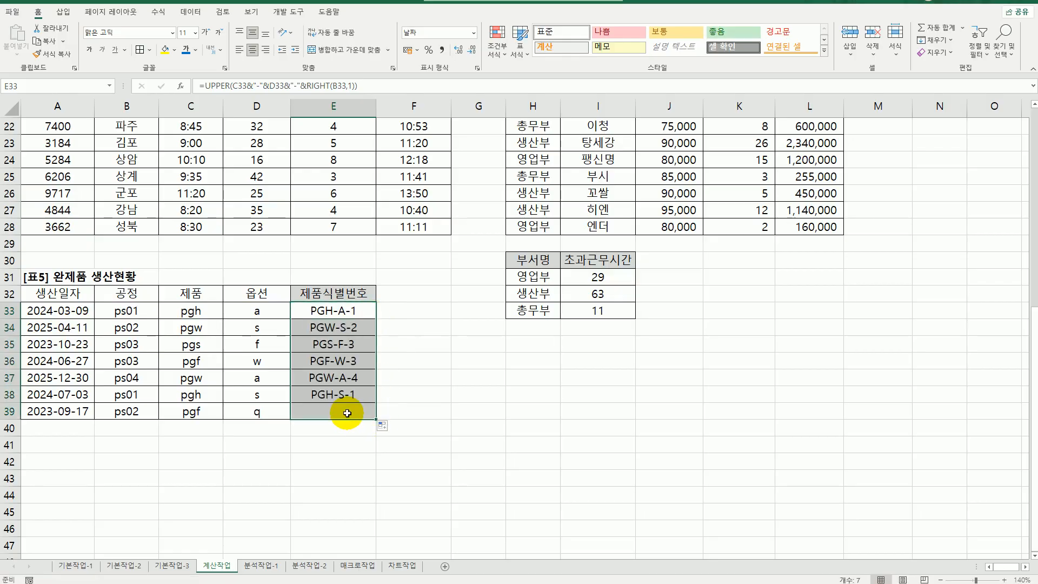
left_click(347, 413)
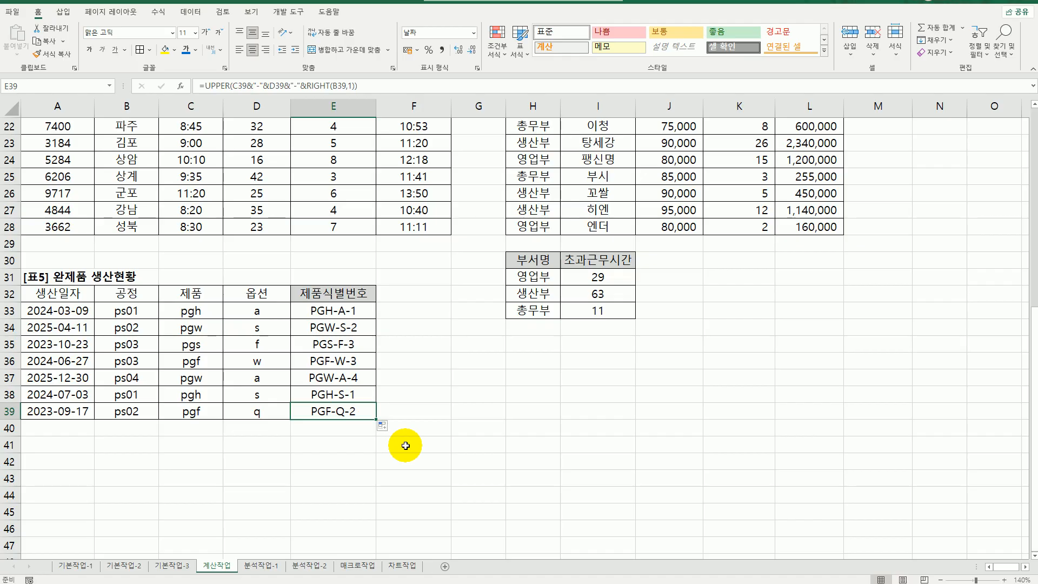
left_click(329, 313)
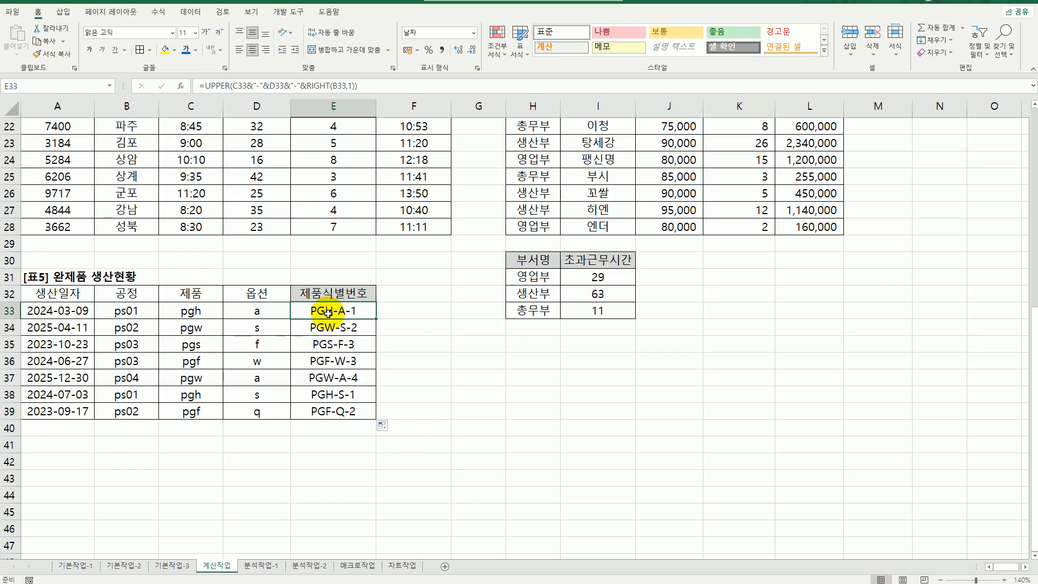
double_click(329, 313)
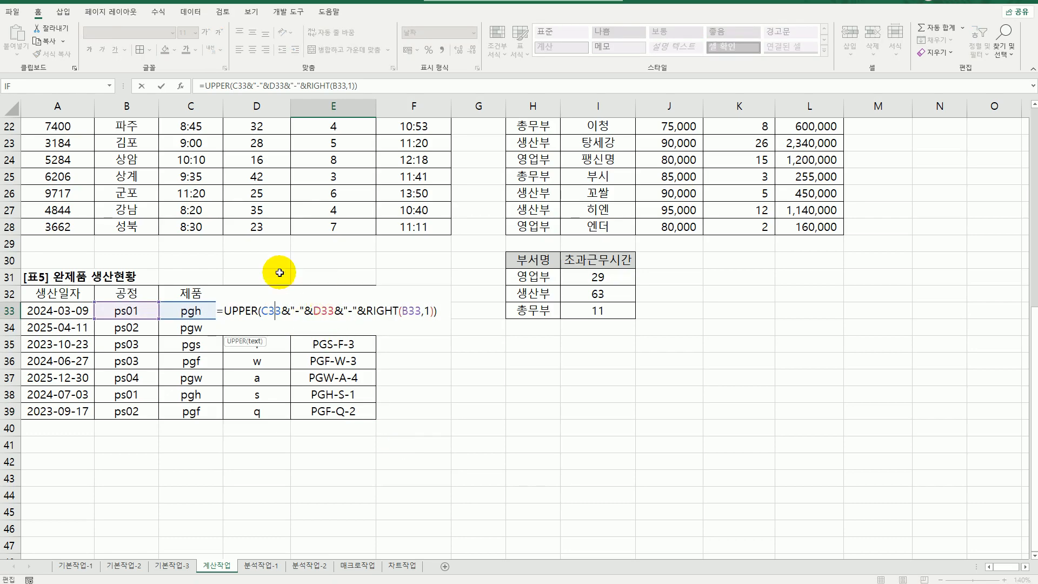
key("Escape")
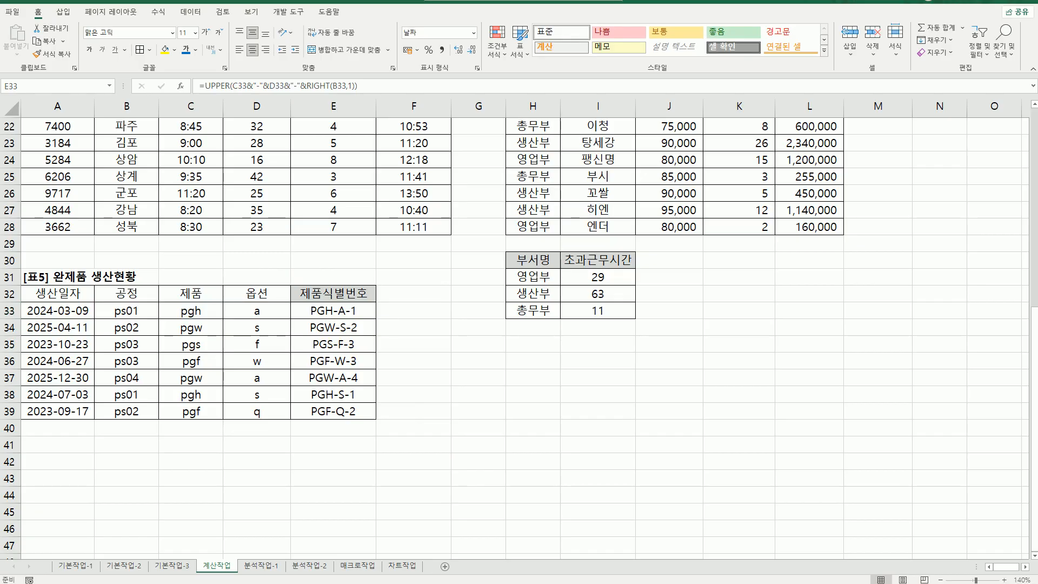
Go to the 분석작업-1 sheet and auto-fit column I so the 지급액 amounts fit
left_click(258, 571)
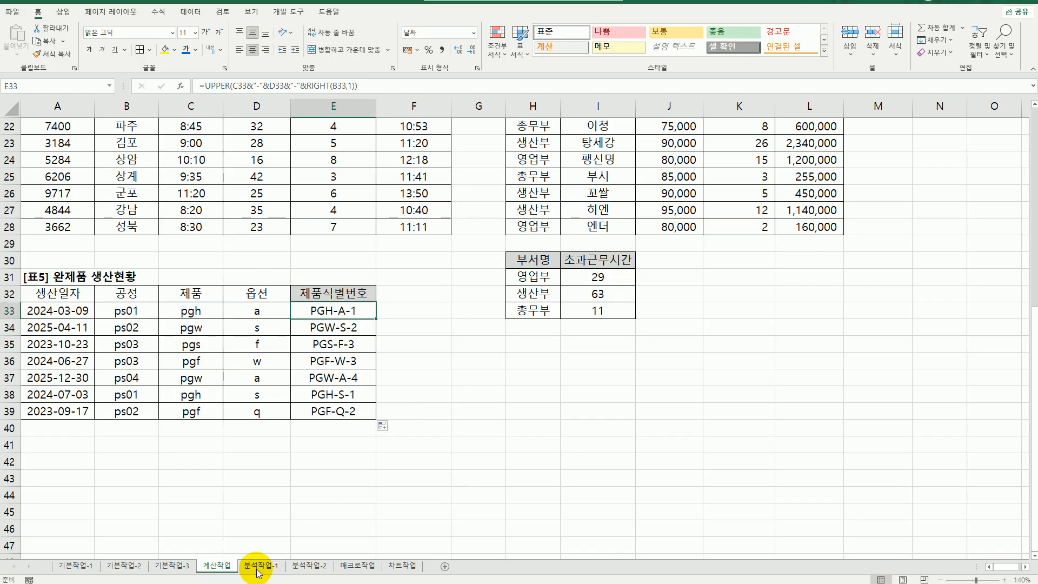
left_click(258, 566)
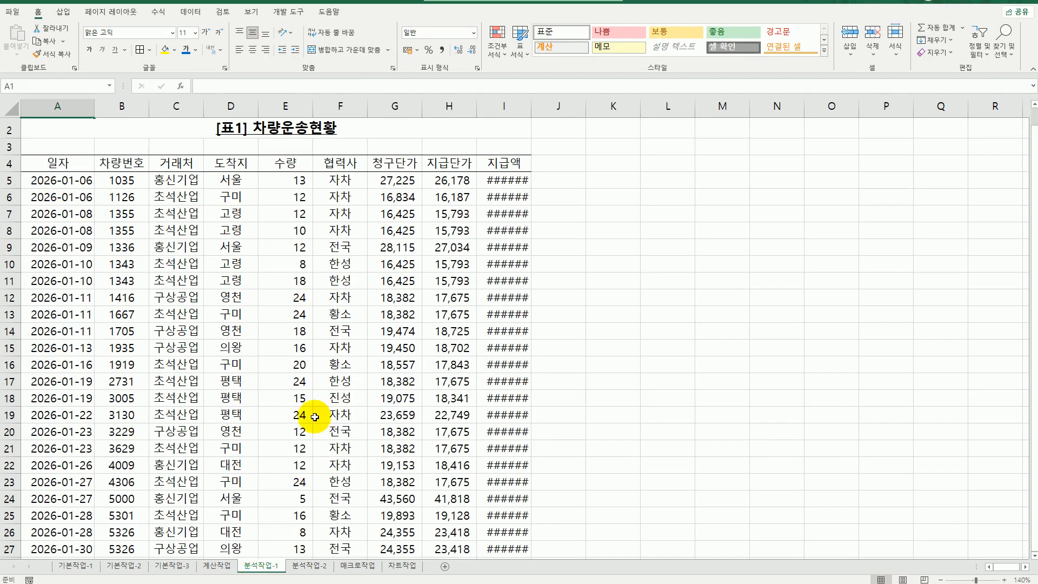
left_click(300, 377)
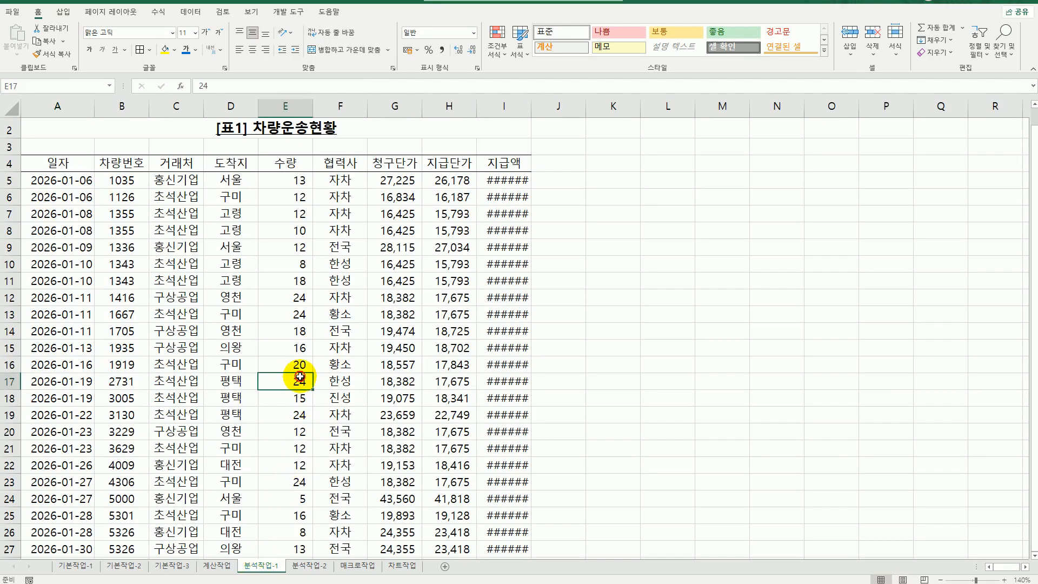
double_click(530, 109)
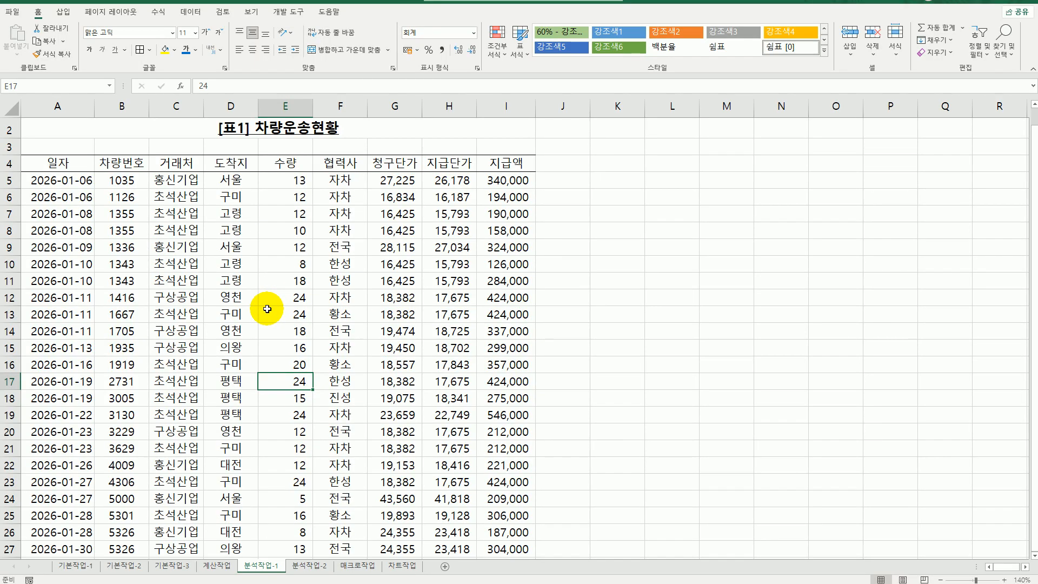
Sort the [표1] 차량운송현황 data by 거래처 ascending and, within it, by 도착지 ascending
left_click(178, 180)
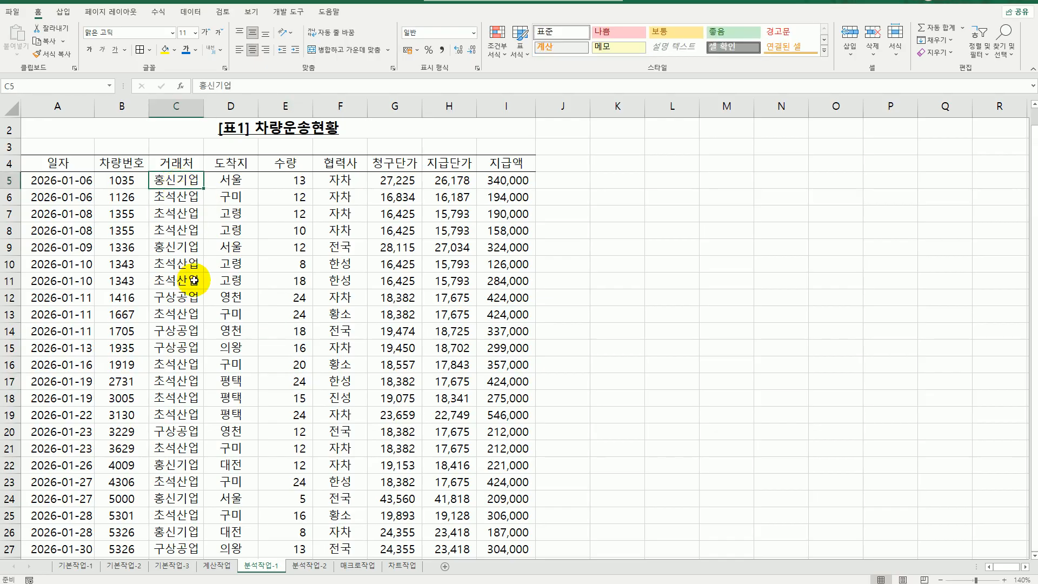
left_click(189, 11)
left_click(280, 33)
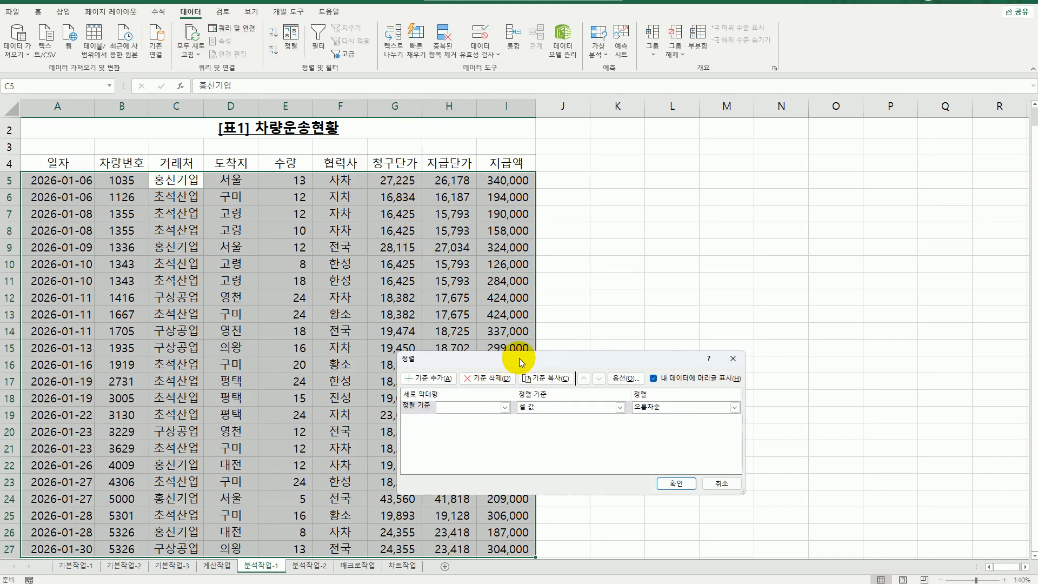
left_click_drag(520, 358, 661, 218)
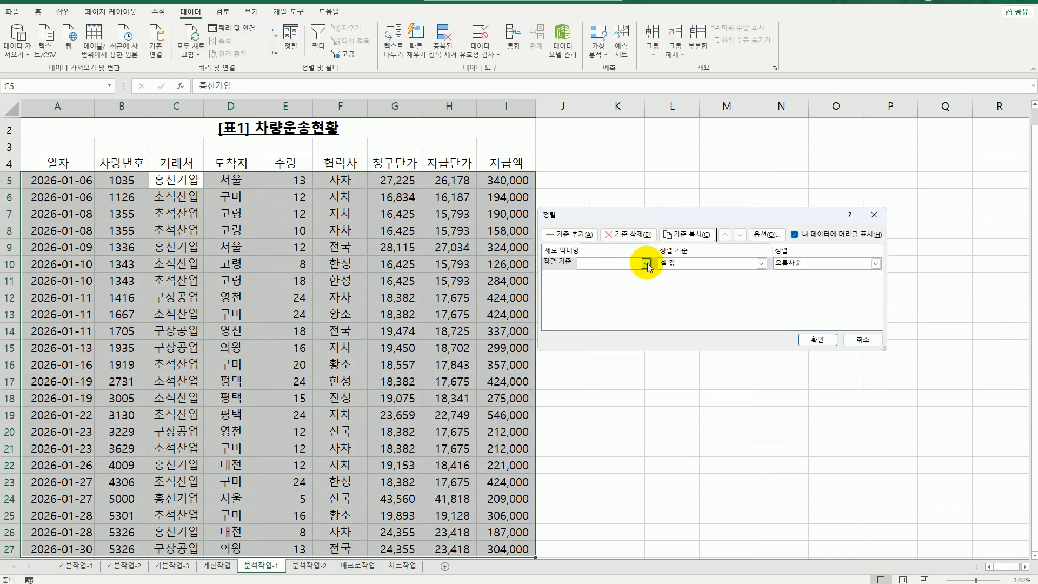
left_click(646, 263)
left_click(626, 295)
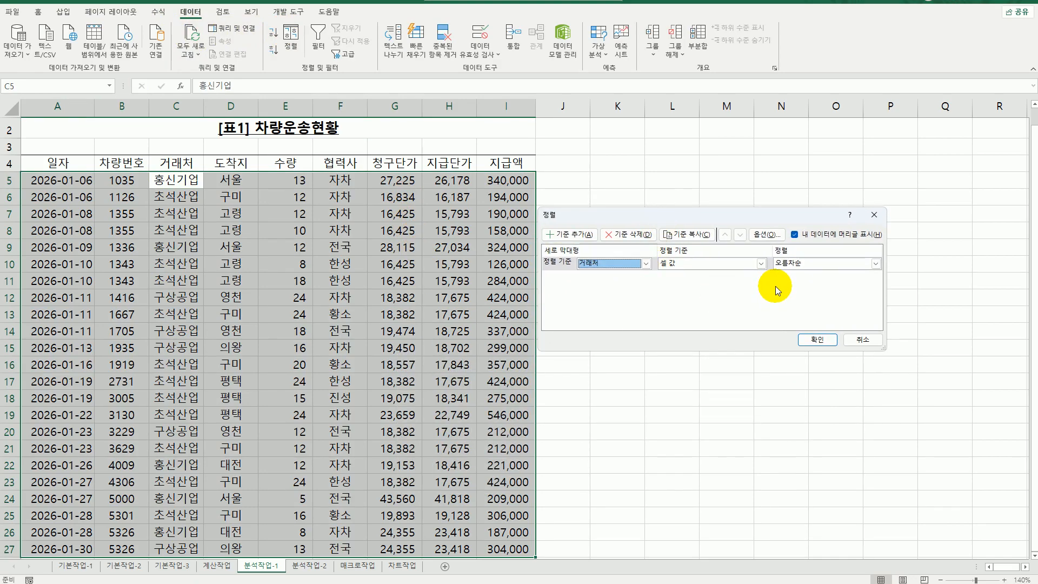
left_click(569, 234)
left_click(646, 276)
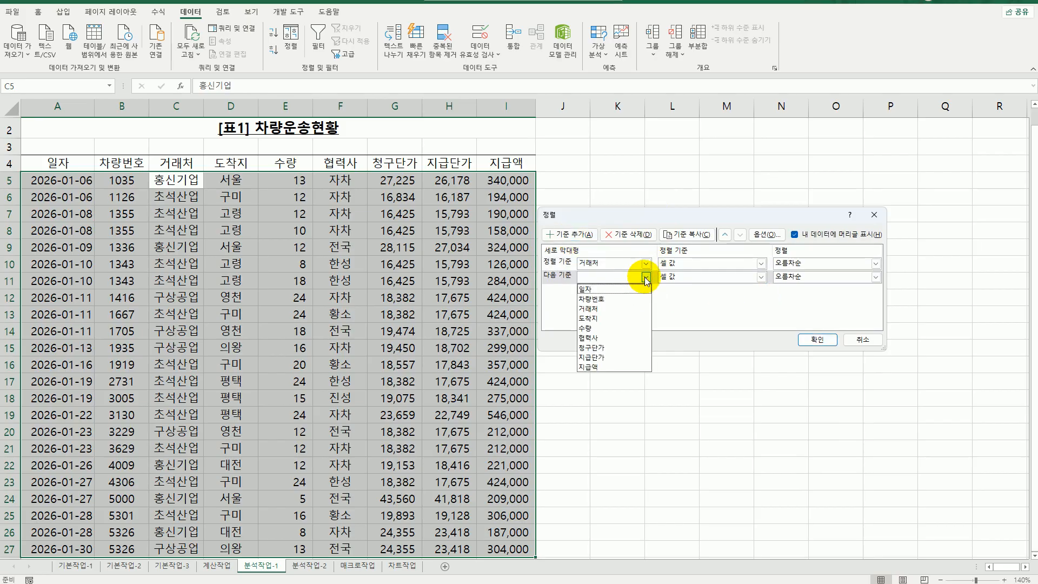
left_click(636, 319)
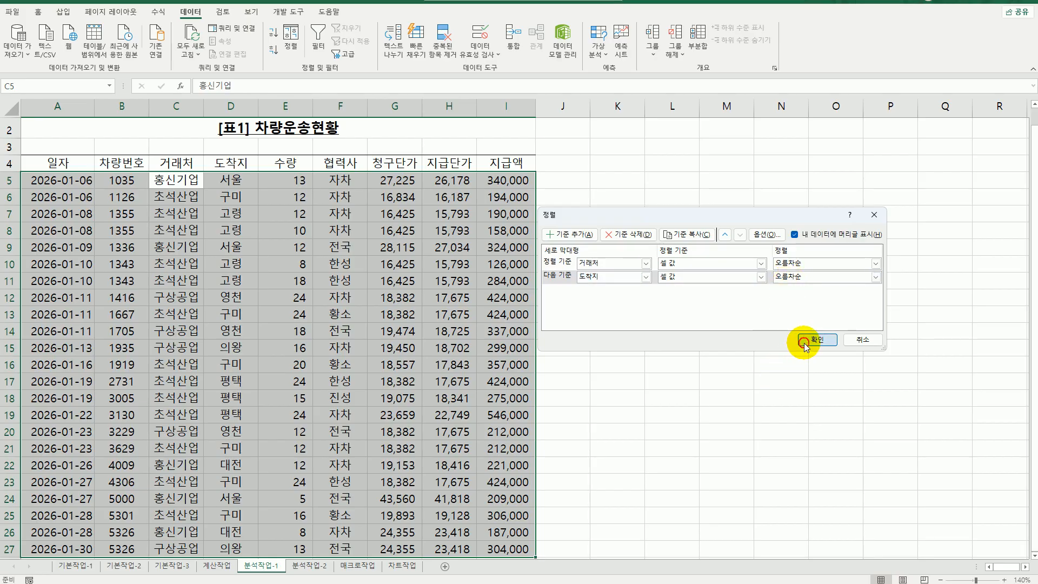
left_click(805, 340)
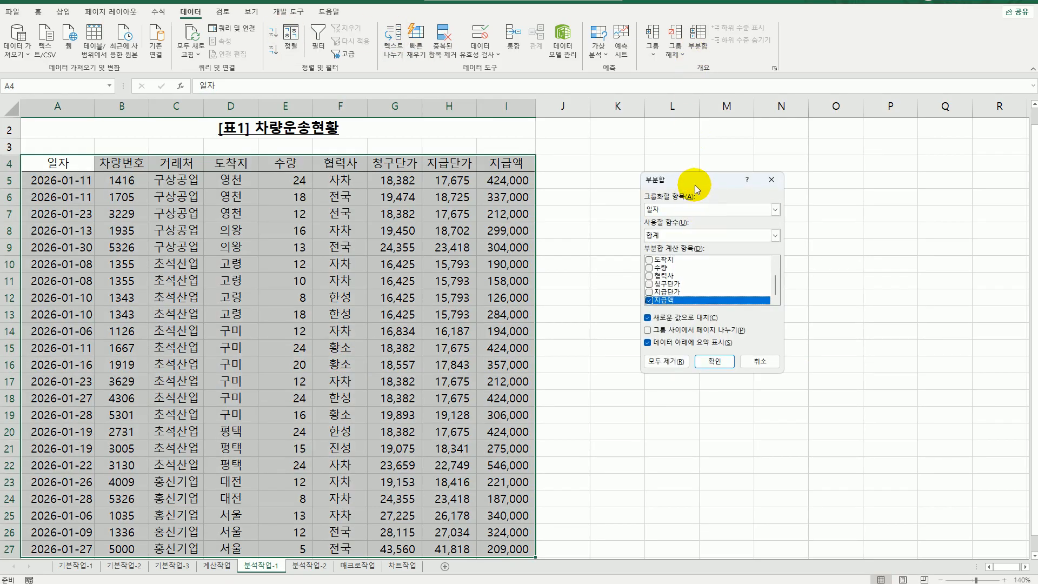
Add a subtotal of the 합계 of 지급액 for each 거래처 and auto-fit column I
left_click(668, 208)
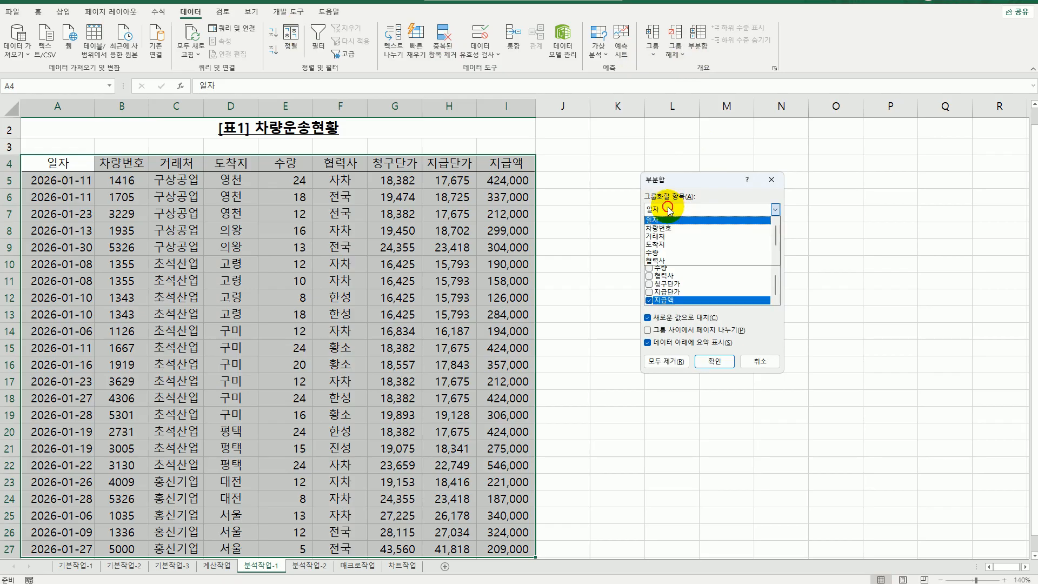
left_click(666, 237)
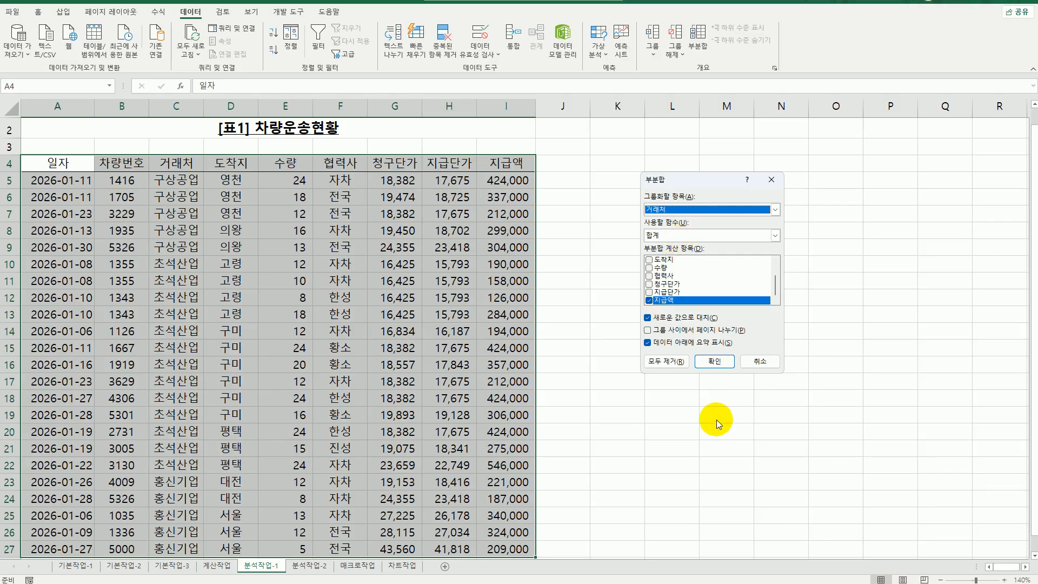
left_click(714, 361)
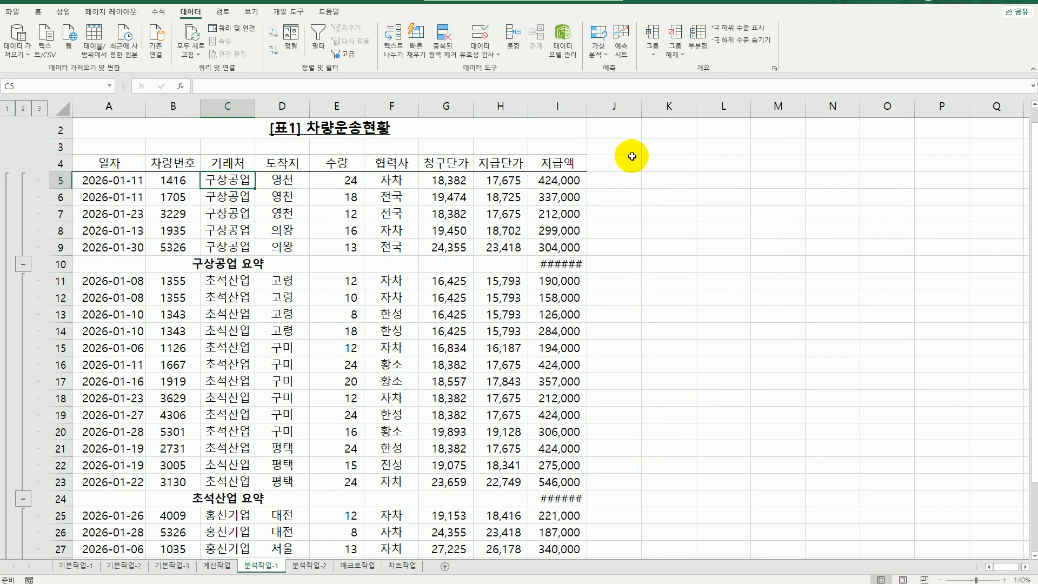
double_click(588, 108)
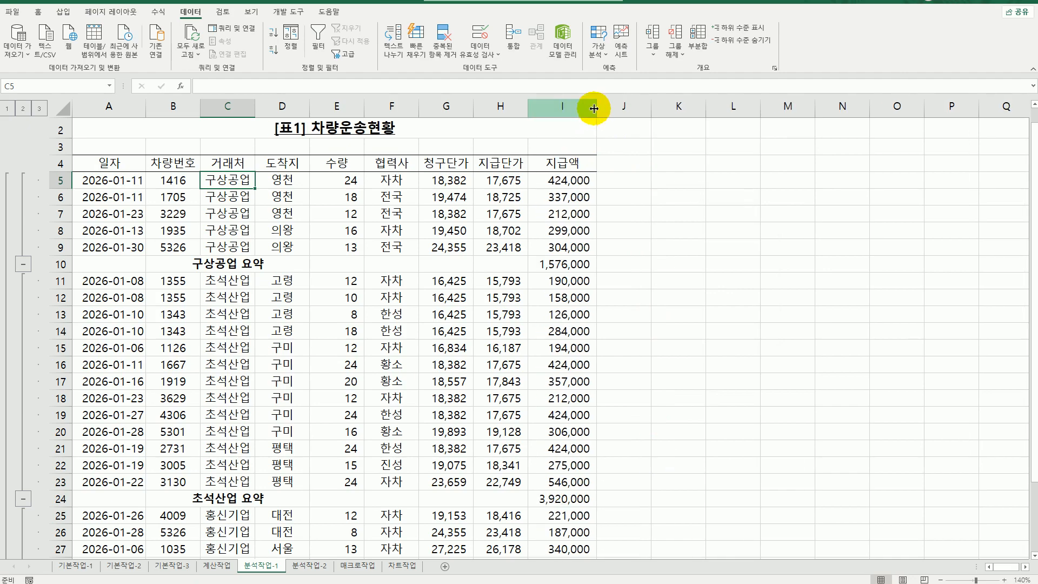
Add a nested subtotal giving the 개수 of 수량 for each 도착지, without replacing the existing 거래처 subtotals
left_click(698, 43)
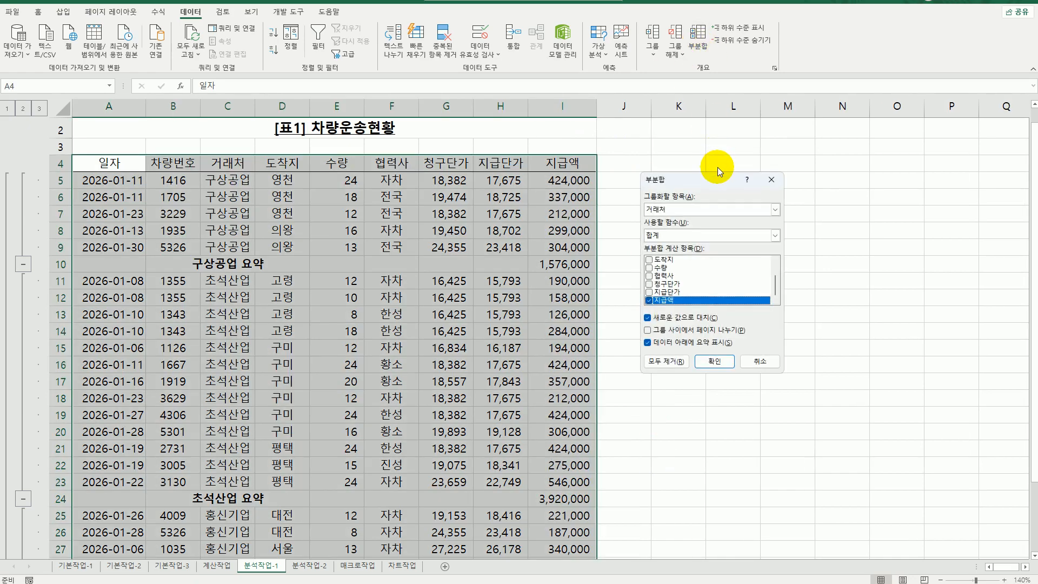
left_click(705, 215)
left_click(697, 249)
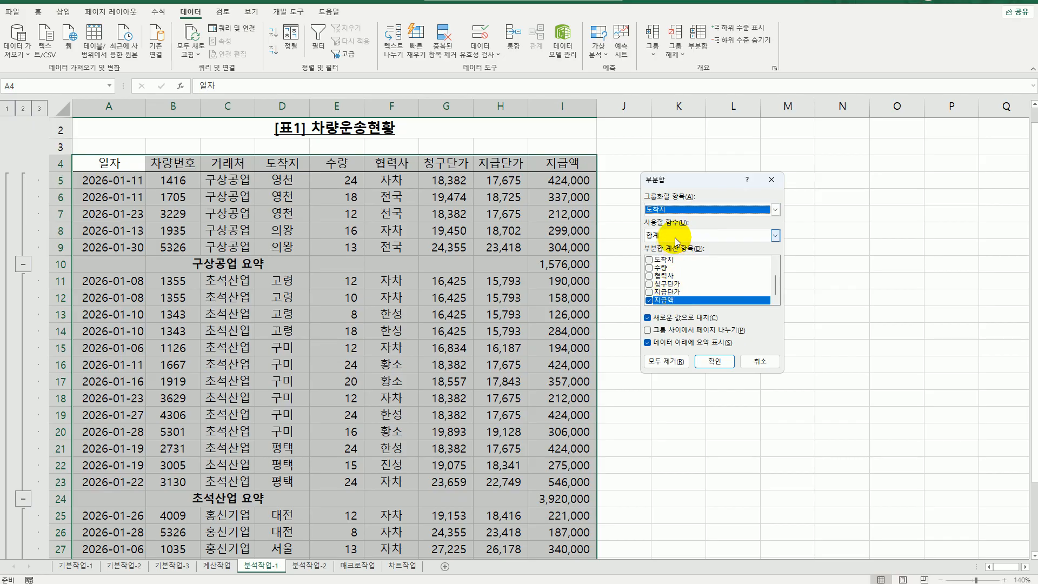
left_click(674, 238)
left_click(674, 254)
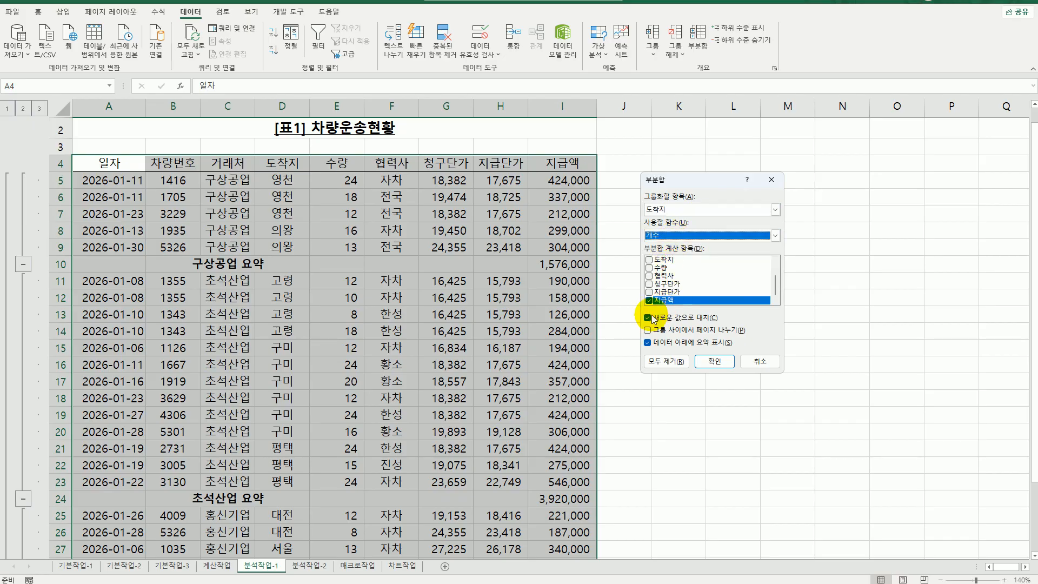
left_click(648, 303)
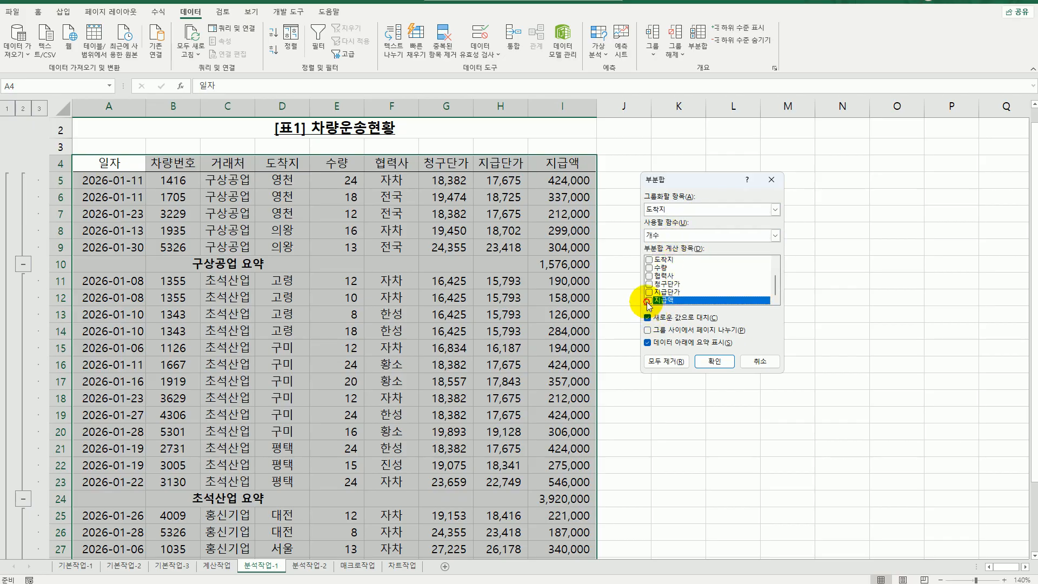
left_click(648, 268)
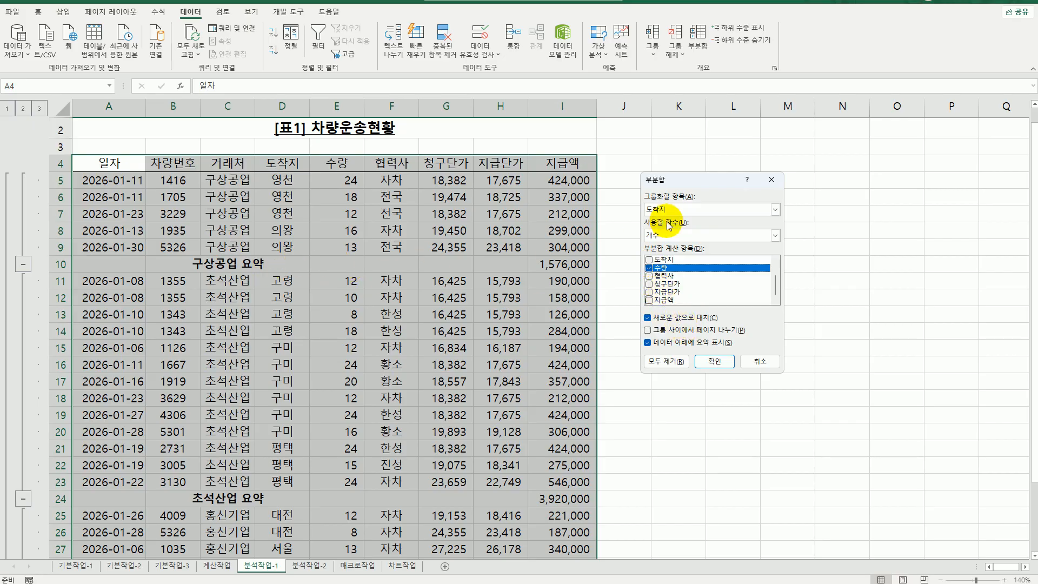
left_click(673, 323)
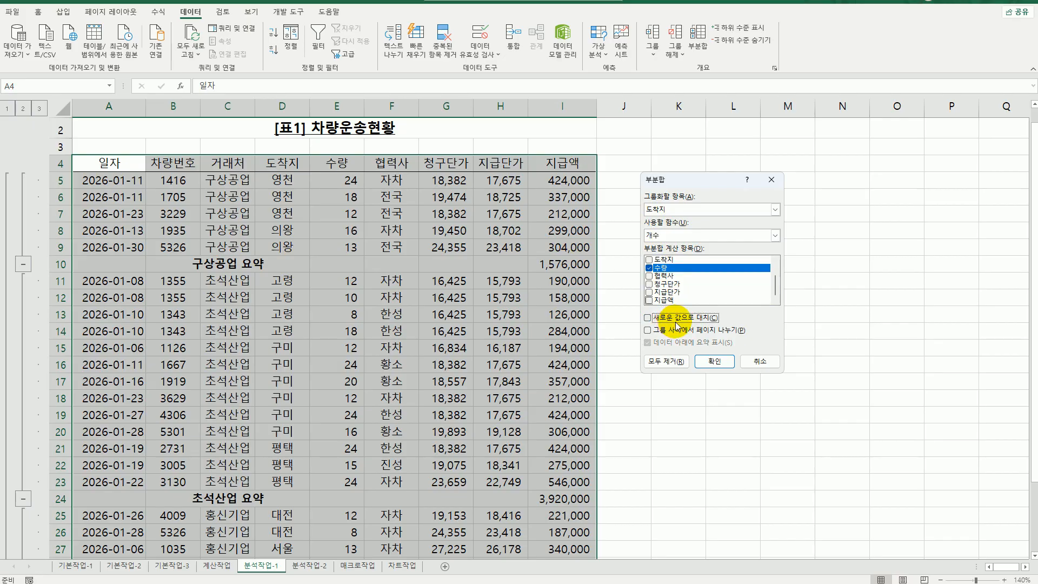
left_click(713, 361)
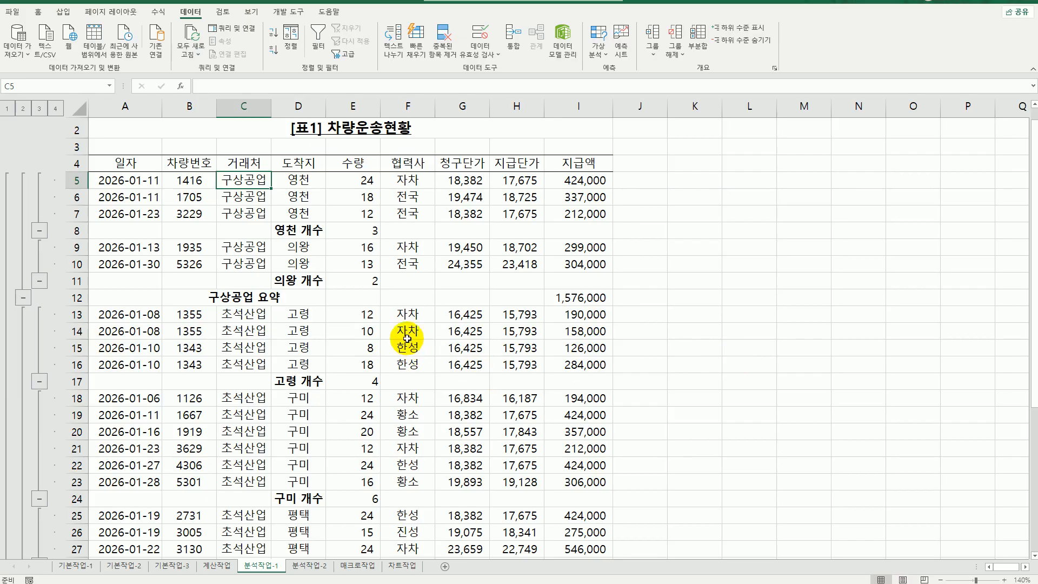
Format A4:I39 as a table with headers, using the green 중간 style beside 파랑, 표 스타일 보통 6
left_click(38, 11)
left_click(520, 42)
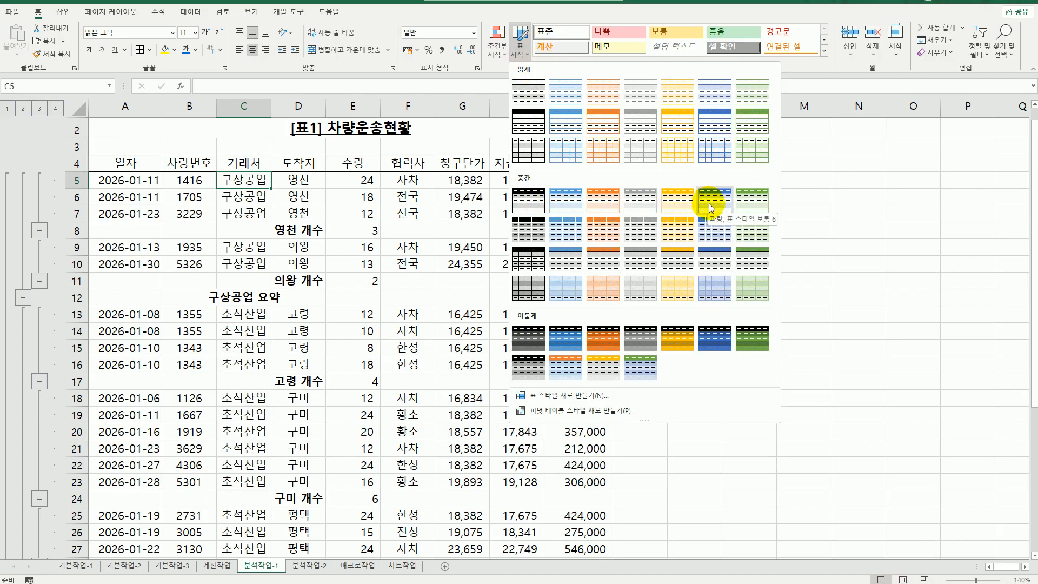
left_click(758, 213)
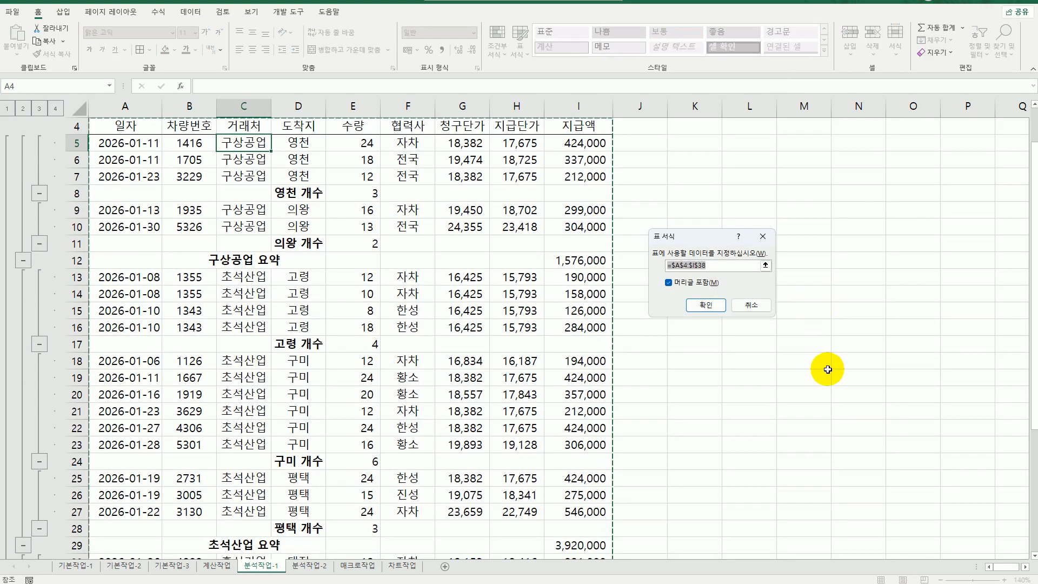
scroll(827, 370, "down", 5)
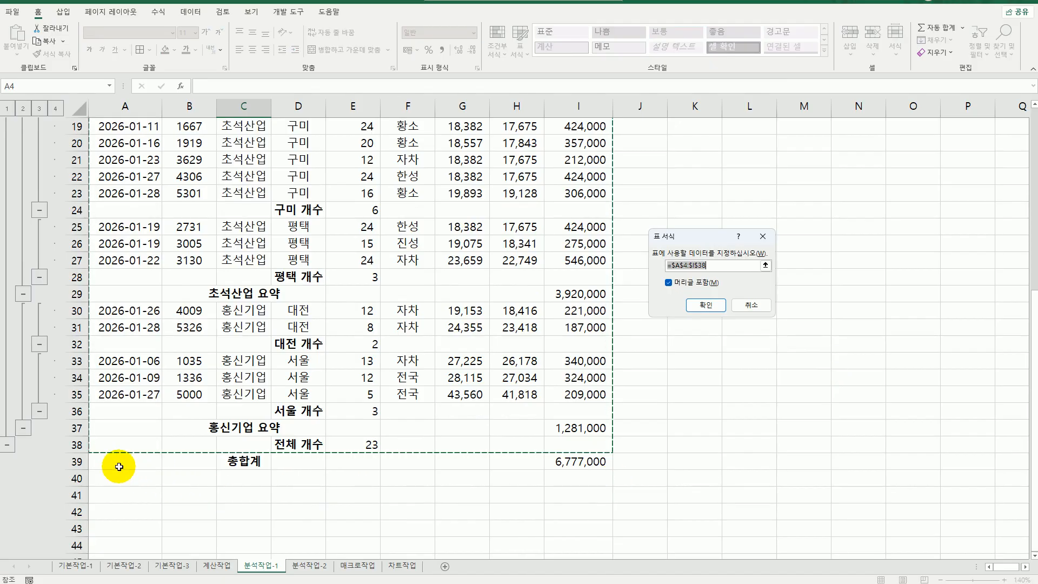
scroll(577, 455, "up", 3)
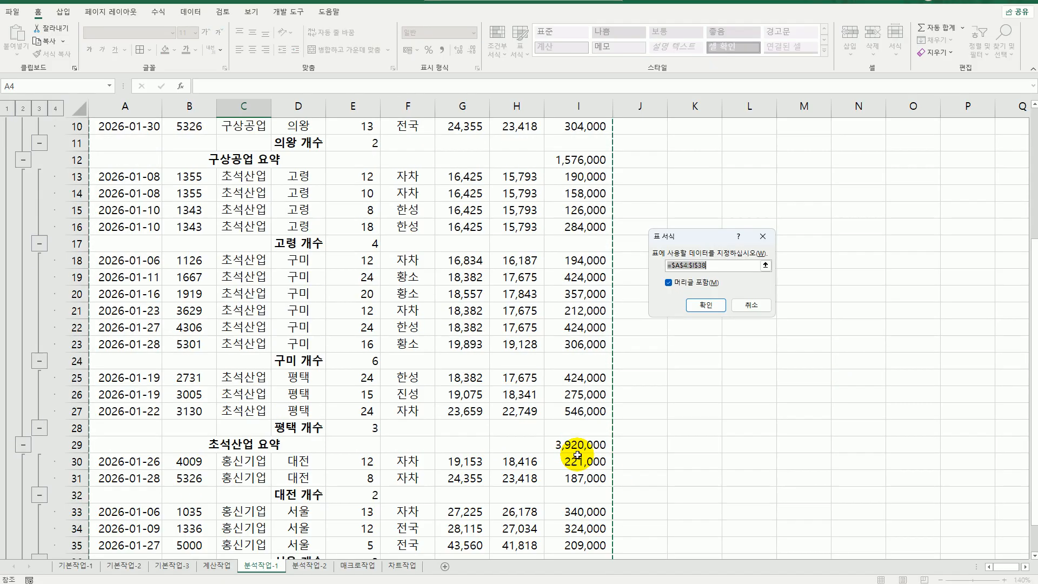
scroll(577, 455, "up", 3)
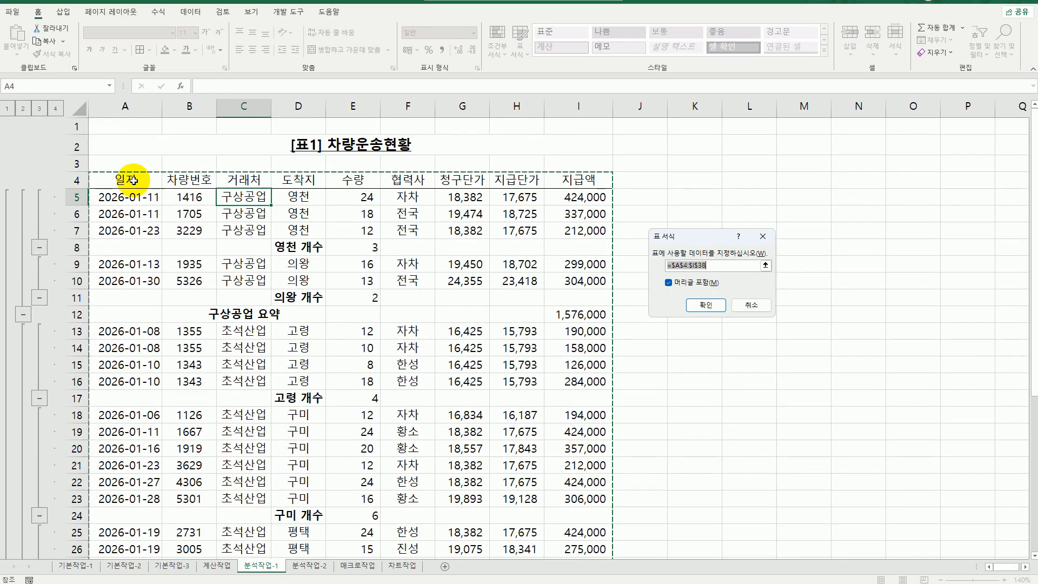
left_click_drag(133, 180, 571, 528)
left_click(696, 306)
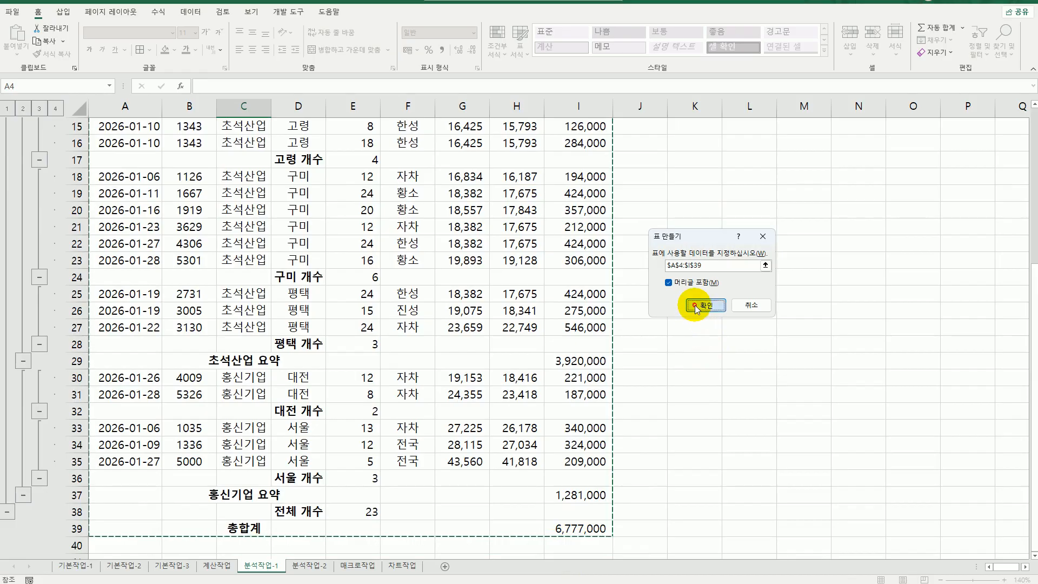
left_click(724, 355)
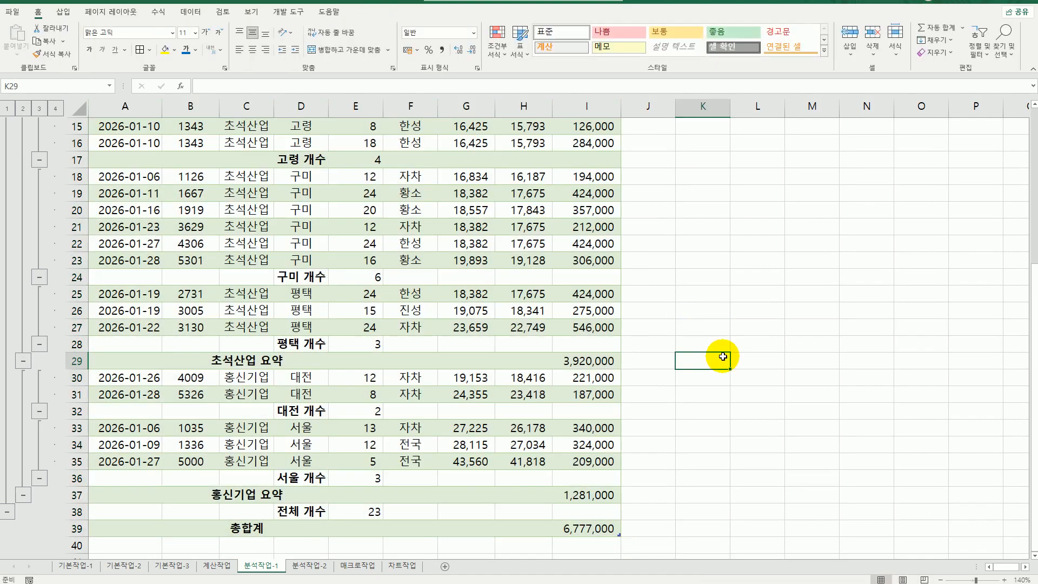
scroll(723, 356, "up", 5)
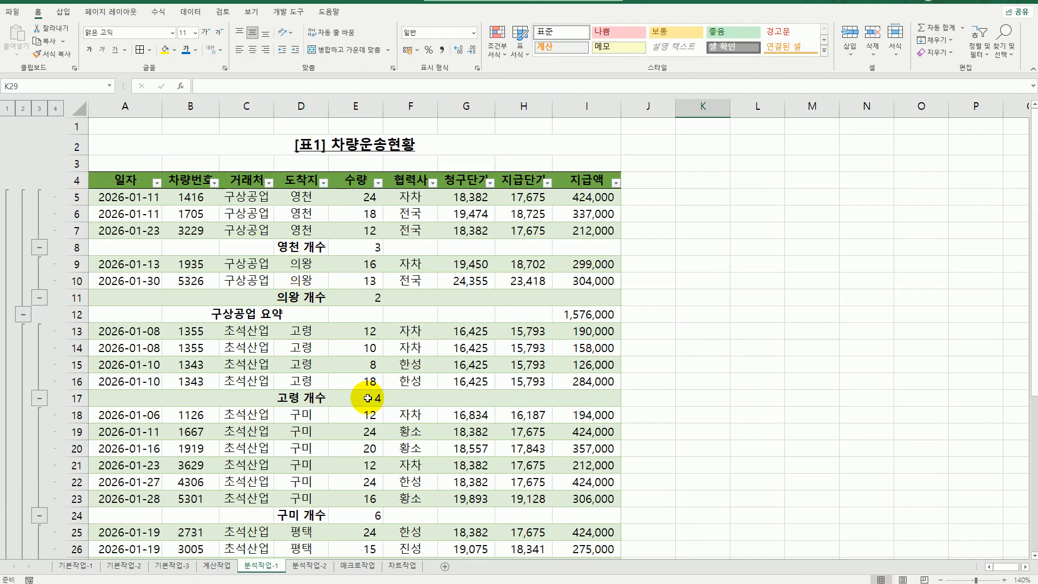
Go to the 분석작업-2 sheet and define the name 연평균성장률 for cell D13
left_click(299, 565)
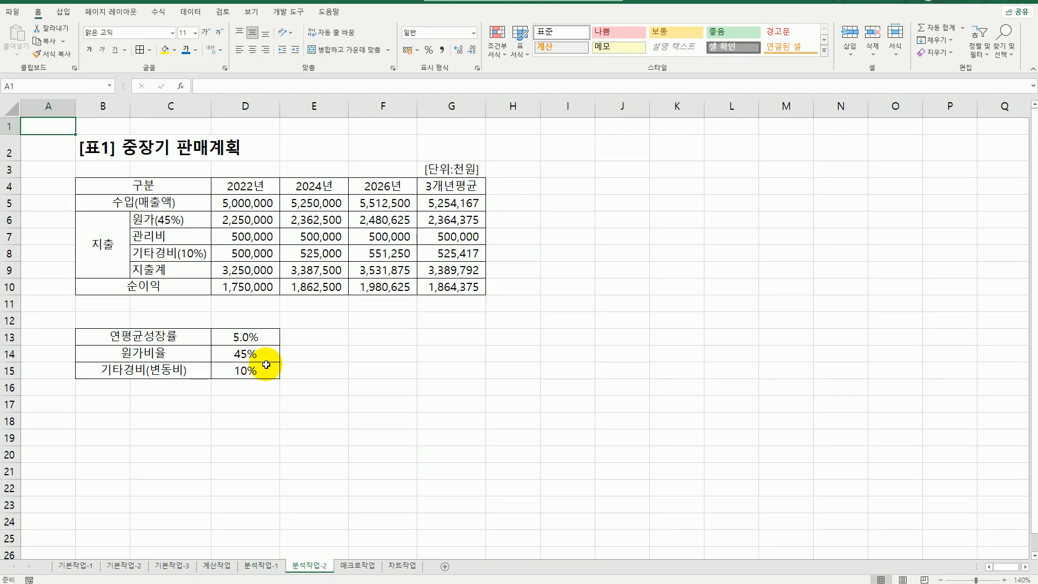
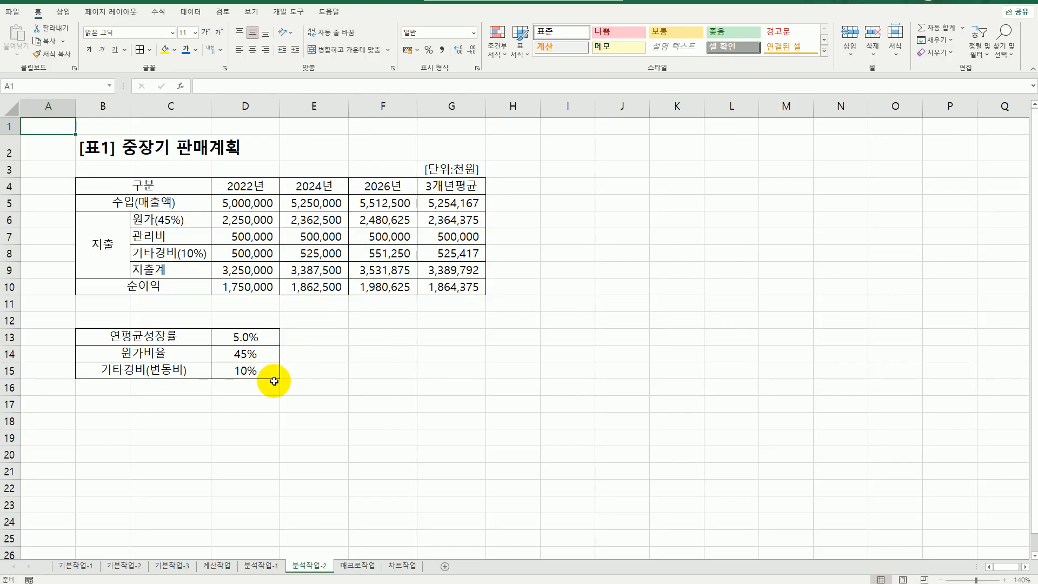
left_click(270, 338)
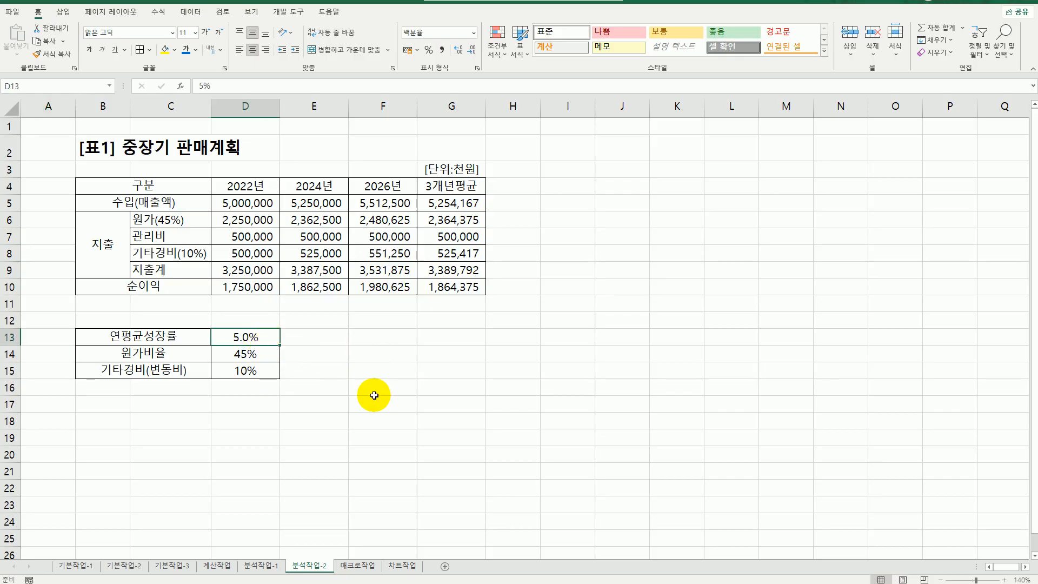
left_click(53, 82)
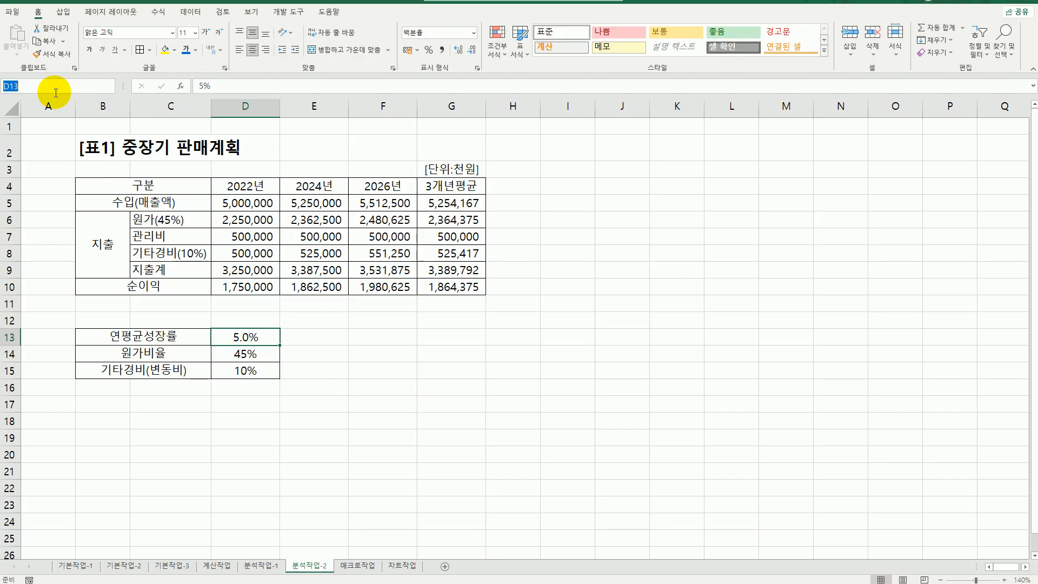
type("dus")
type("연평균성장")
type("률")
key("Return")
Define the name 원가비율 for cell D14
left_click(240, 355)
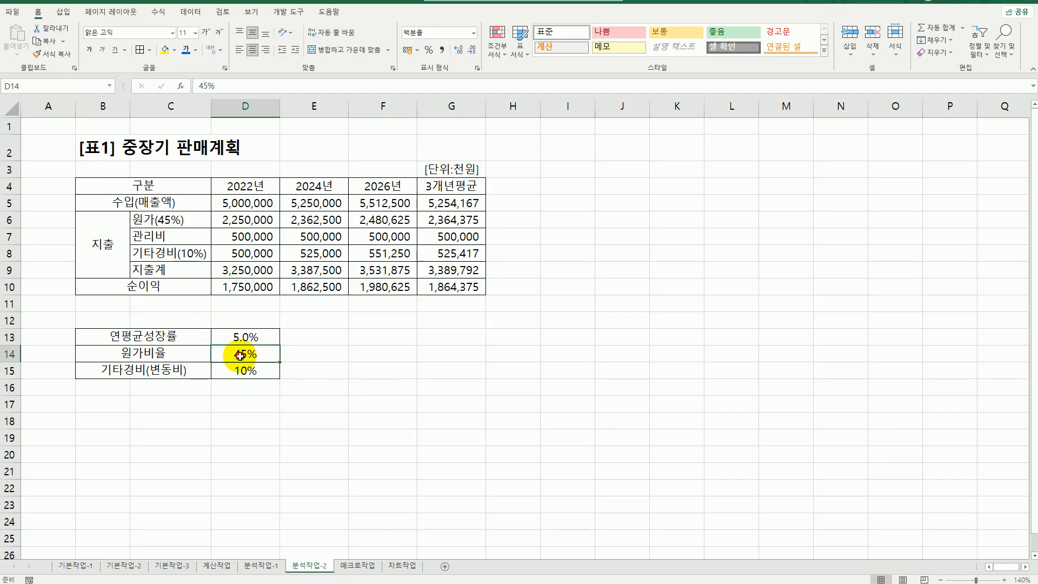
left_click(58, 84)
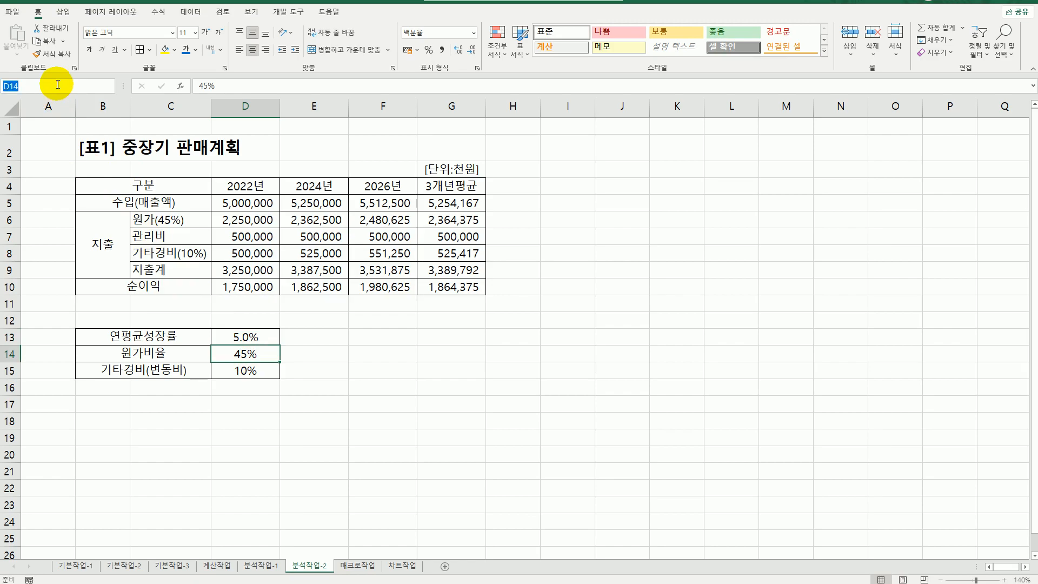
type("원가비율")
key("Return")
Define the name 기타경비 for cell D15
left_click(238, 375)
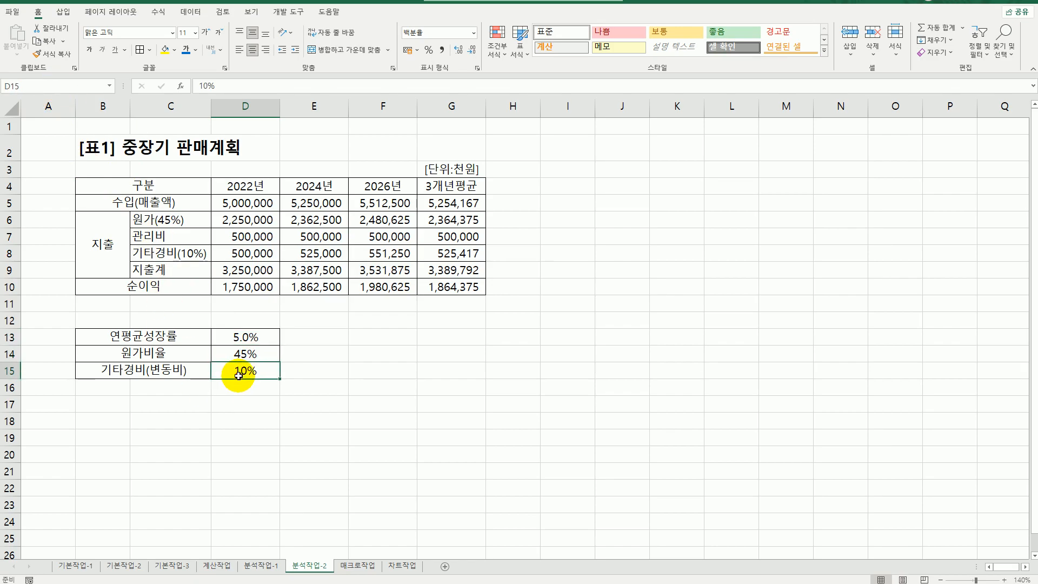
left_click(40, 89)
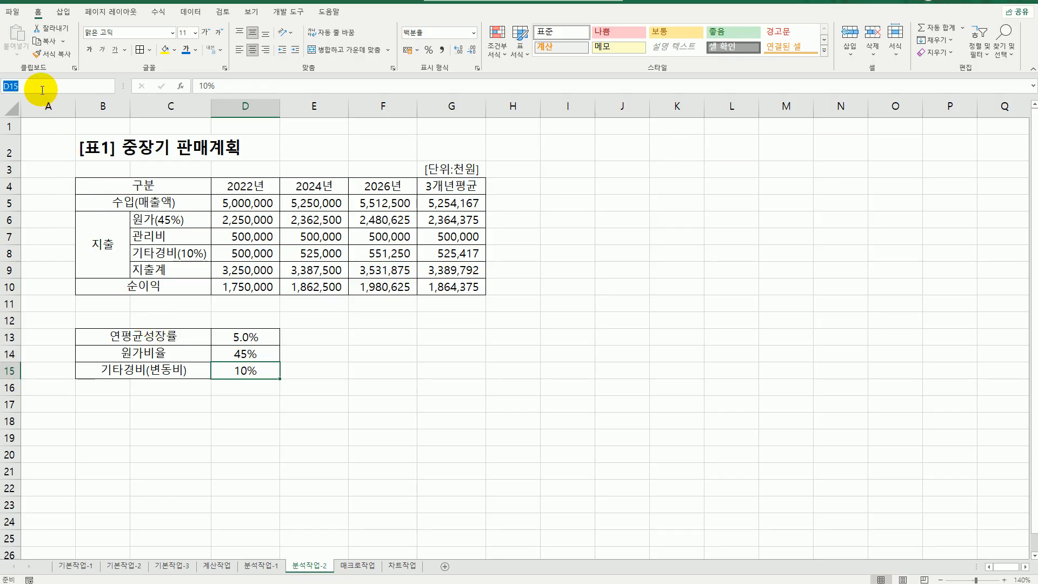
type("기타경비")
key("Return")
Define the name 순이익평균 for cell G10
left_click(457, 285)
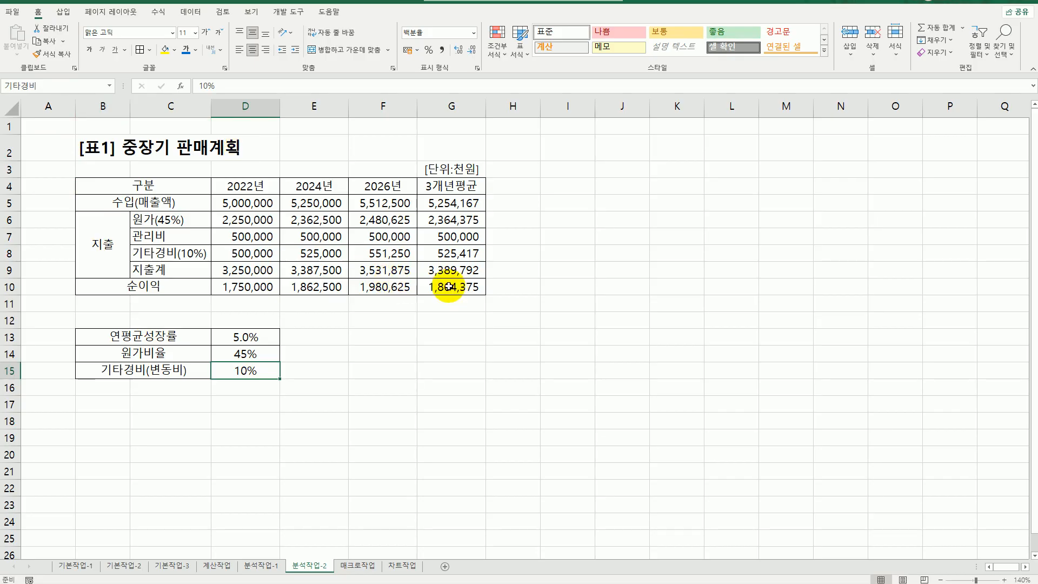
left_click(39, 82)
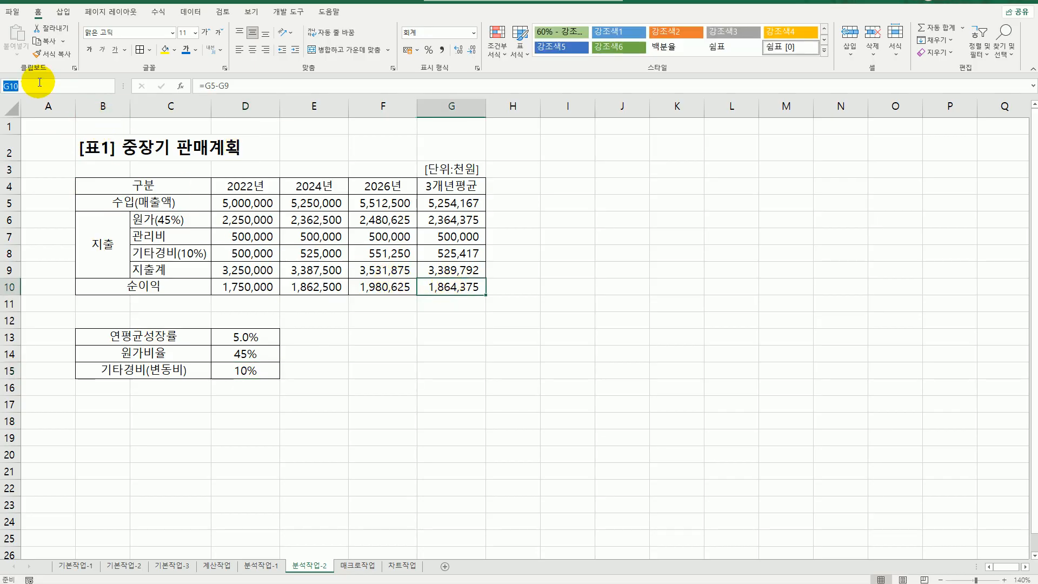
type("ㅅ")
type("순이익평균")
key("Return")
left_click(496, 392)
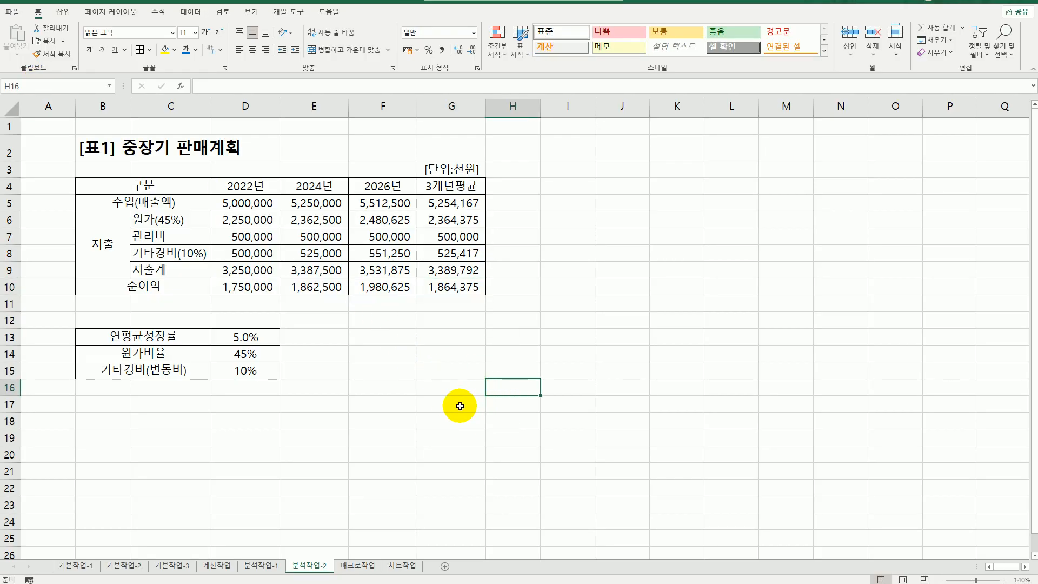
Add a scenario named 이익증가 with changing cells D13:D15 and an empty description
left_click_drag(261, 341, 254, 373)
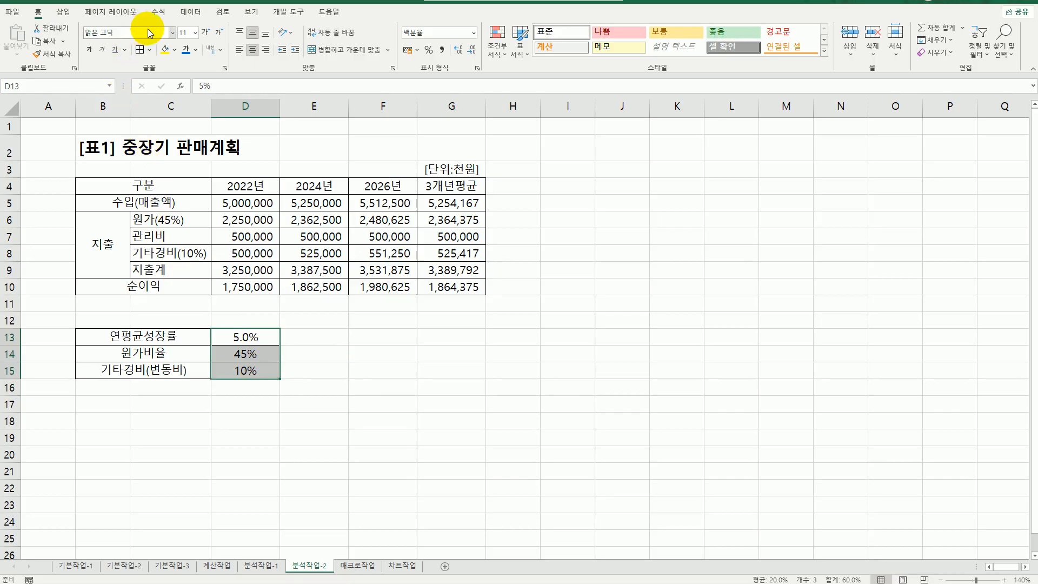
left_click(190, 12)
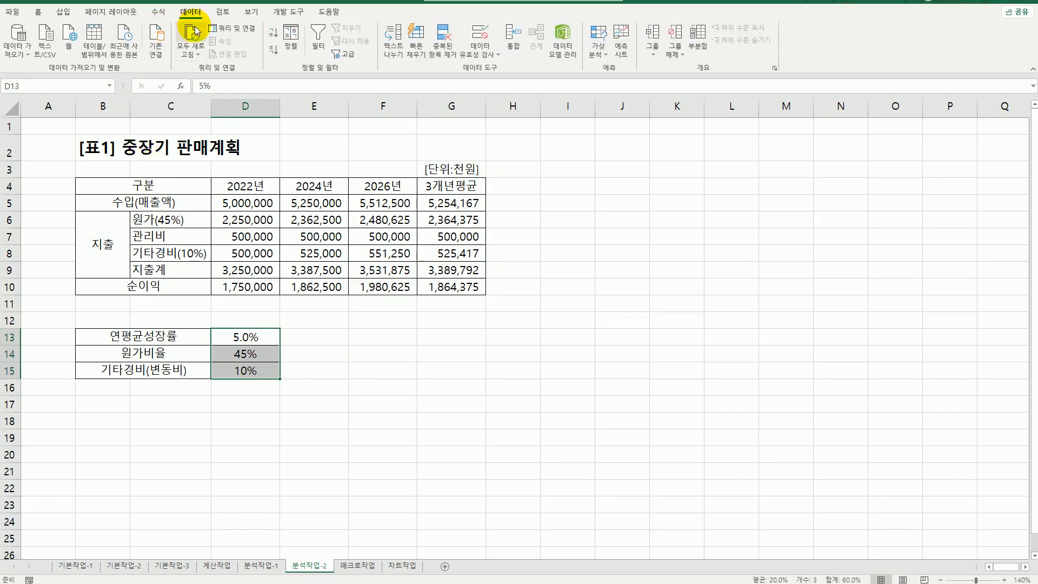
left_click(594, 61)
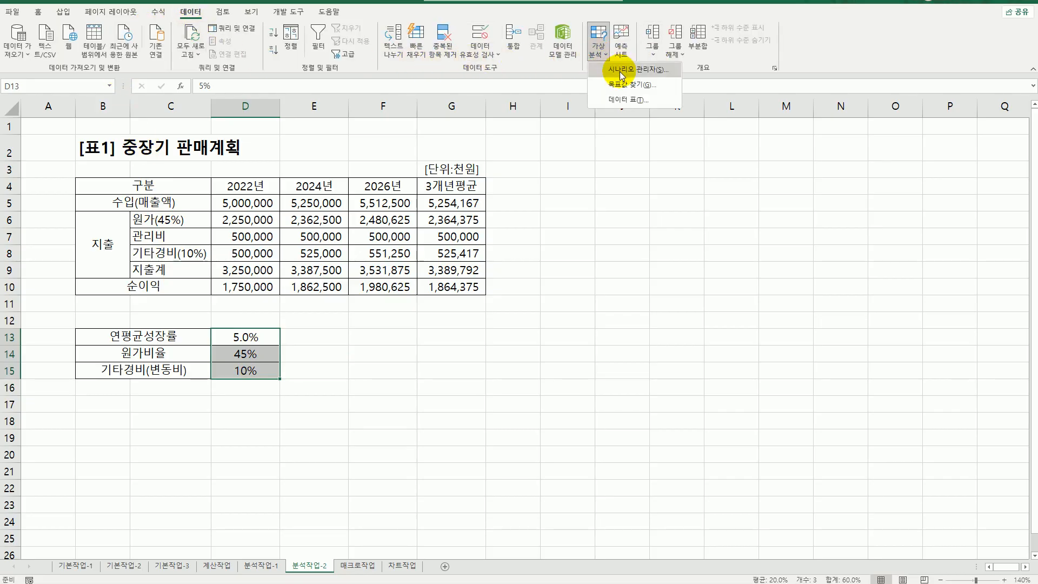
left_click(641, 70)
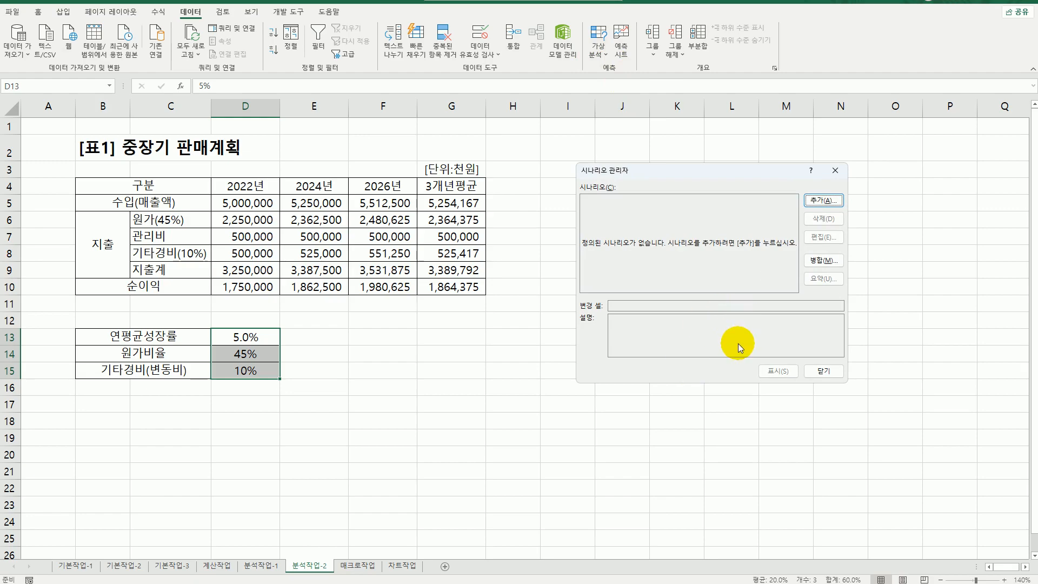
left_click(823, 200)
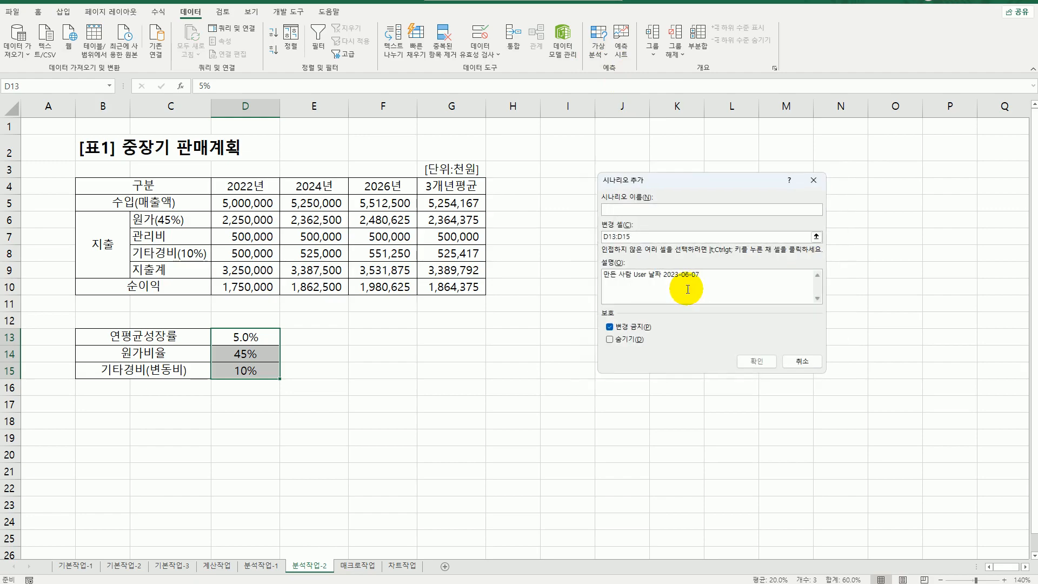
left_click_drag(702, 274, 554, 270)
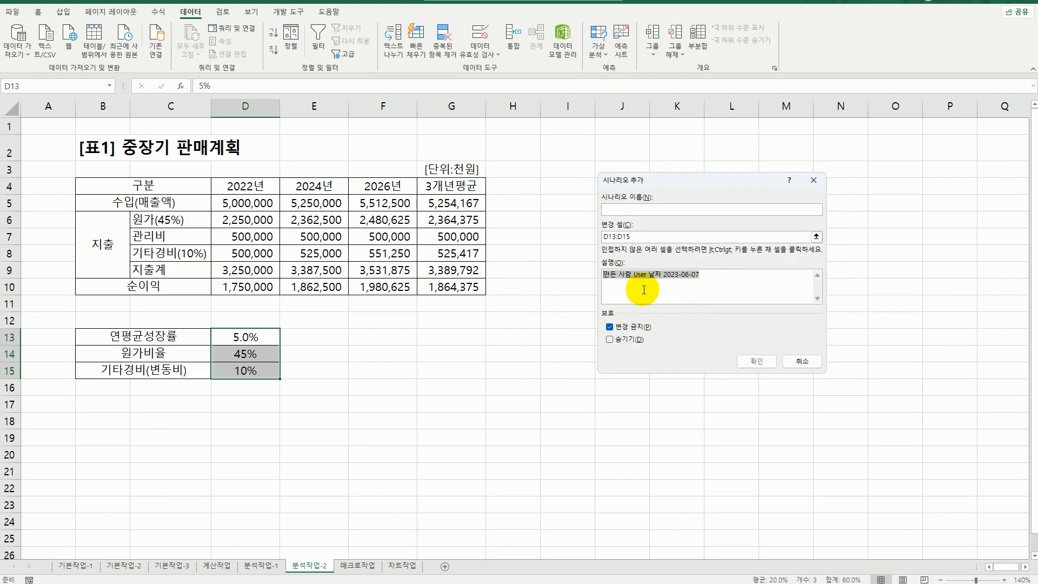
key("Delete")
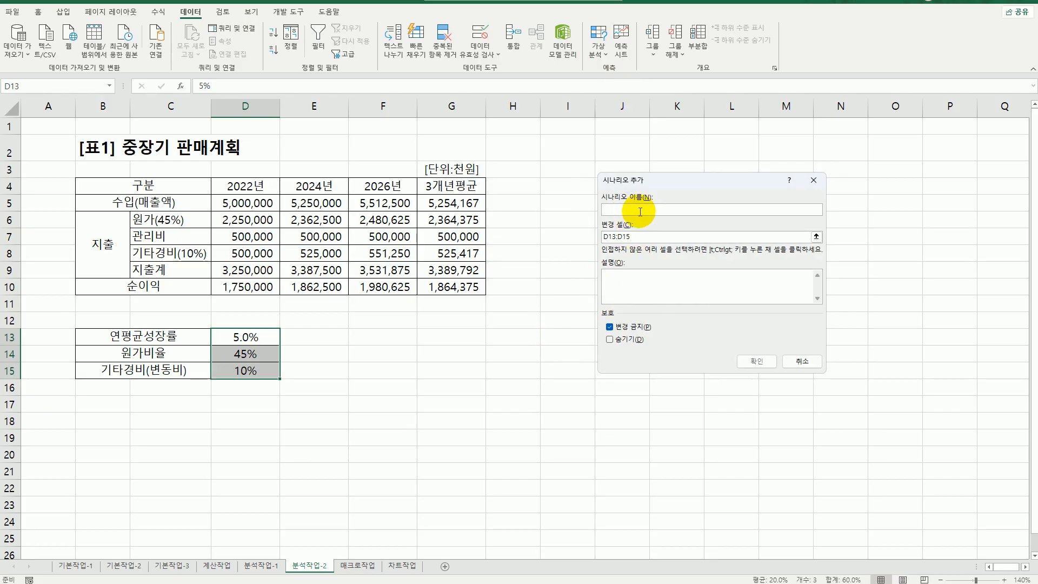
left_click(640, 211)
type("이익증가")
left_click(751, 366)
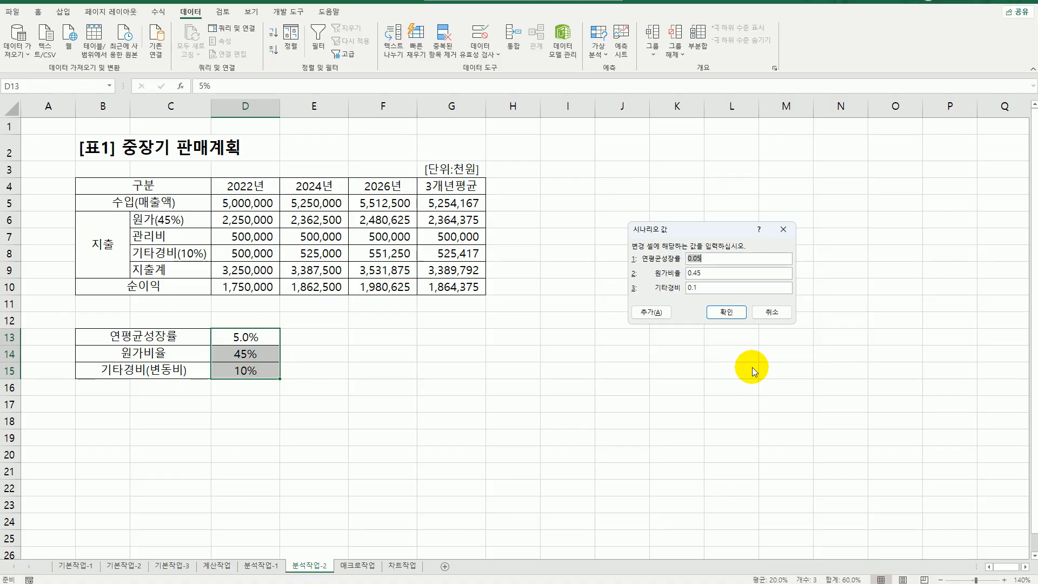
Set the 이익증가 scenario values to 연평균성장률 6%, 원가비율 35% and 기타경비 8%, and continue to adding another scenario
type("6%")
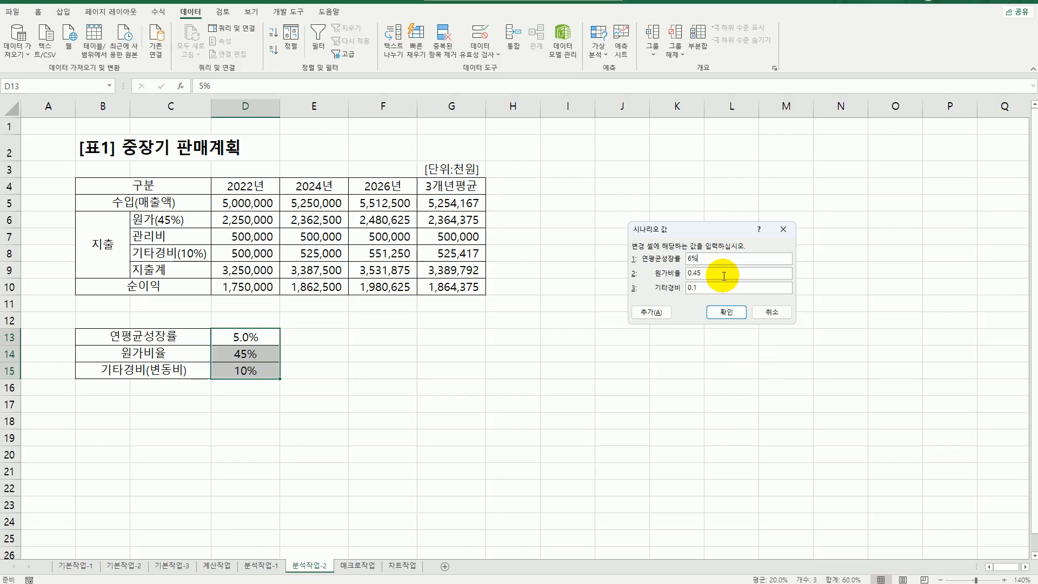
left_click_drag(723, 272, 649, 270)
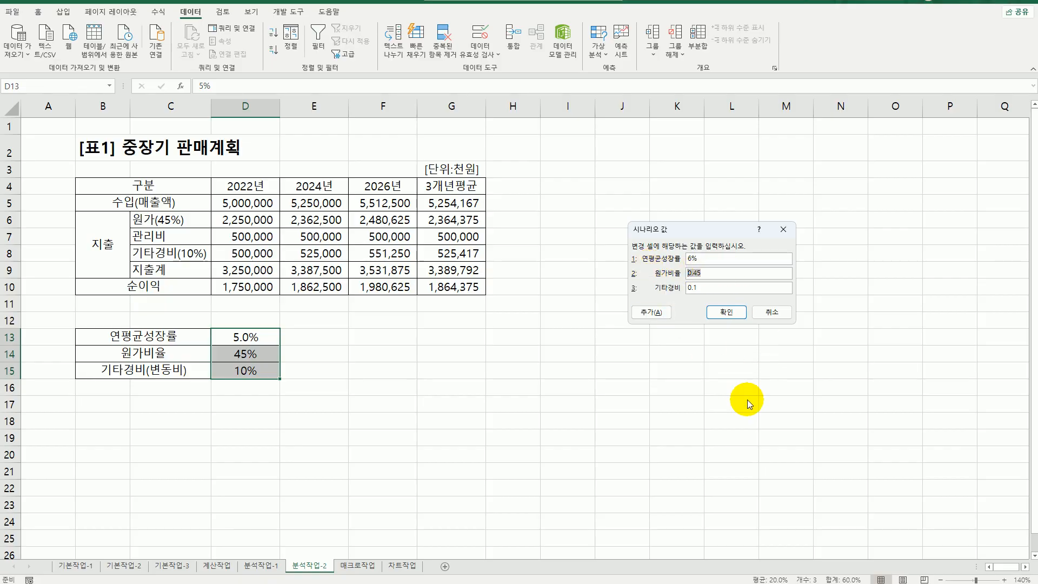
type("35%")
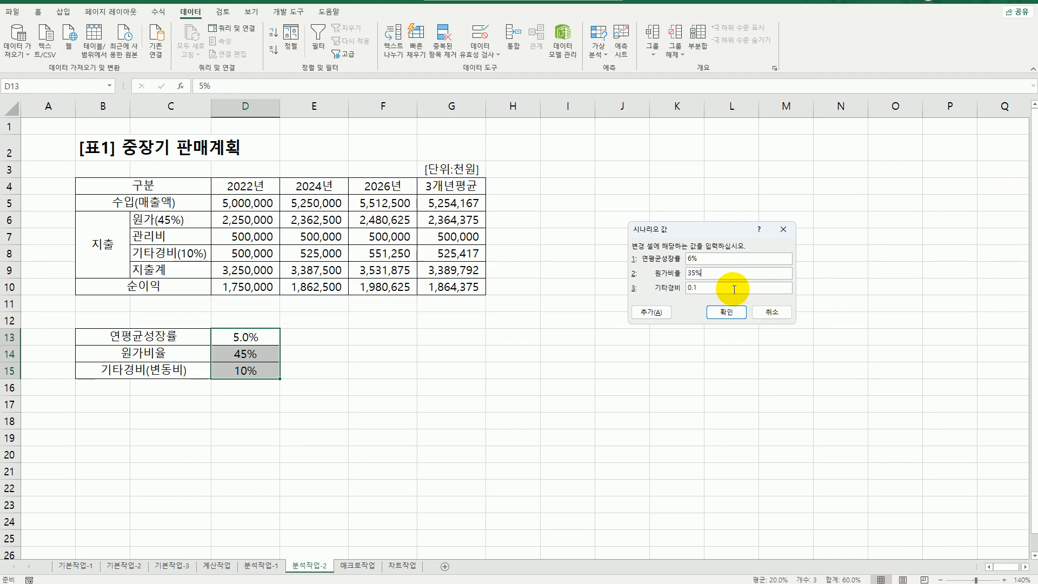
key("Tab")
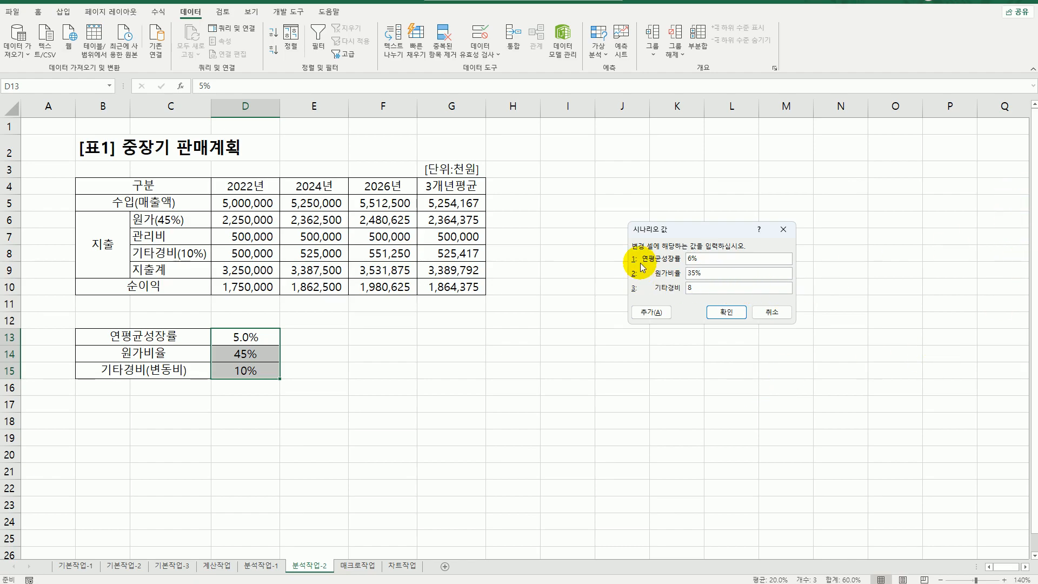
left_click(651, 312)
Name the second scenario 이익감소, clearing its description and keeping D13:D15 as the changing cells
left_click_drag(704, 272, 594, 273)
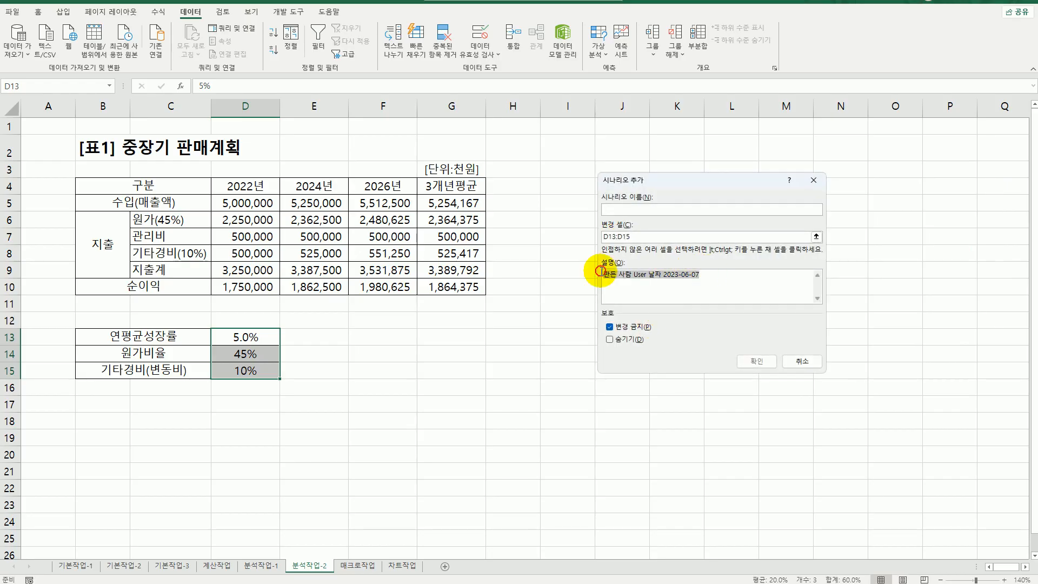
key("BackSpace")
left_click(624, 214)
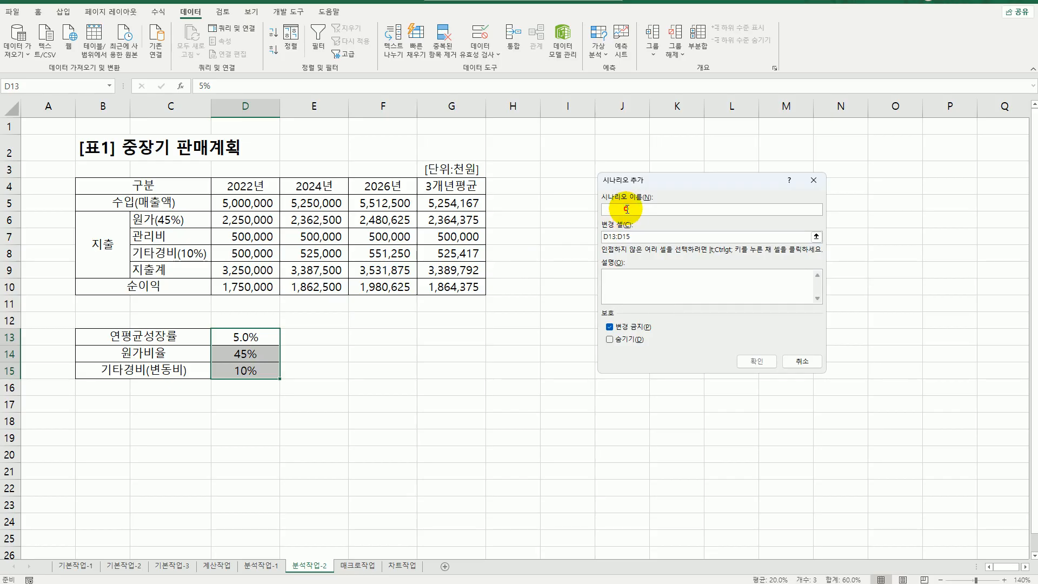
type("이익감소")
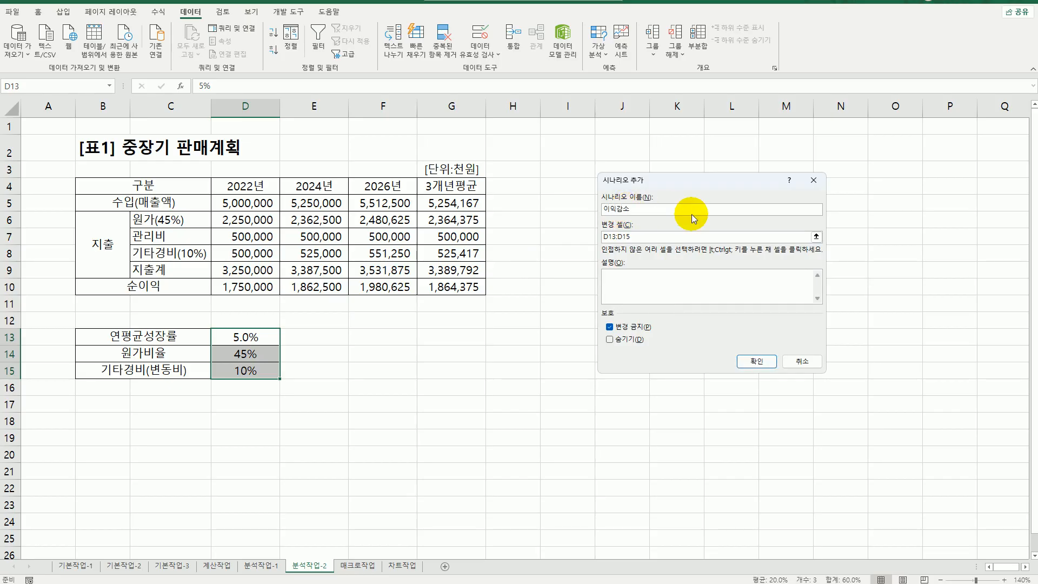
left_click(757, 362)
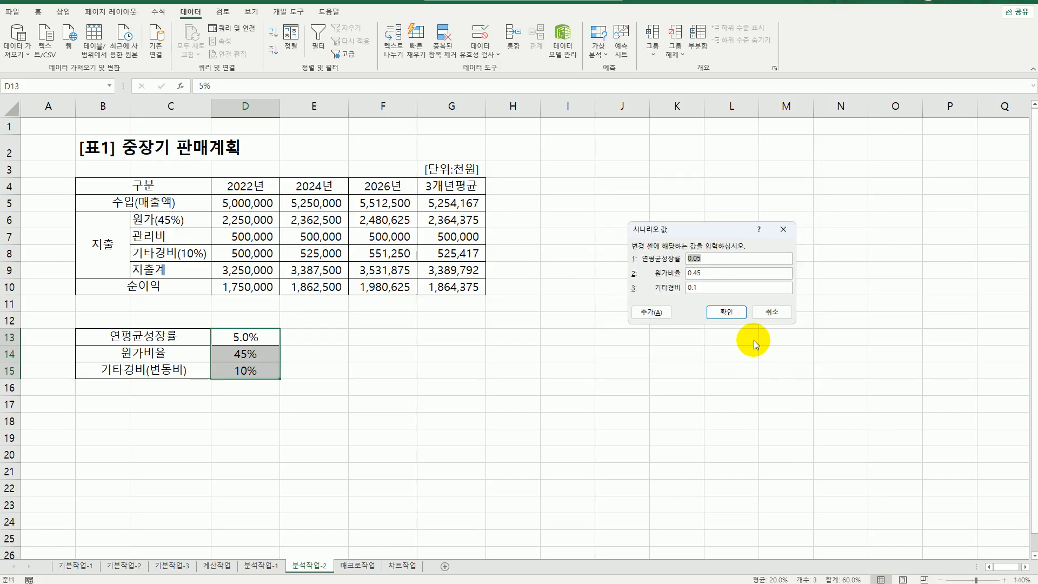
Set the 이익감소 scenario values to 연평균성장률 4%, 원가비율 55% and 기타경비 12%
type("4")
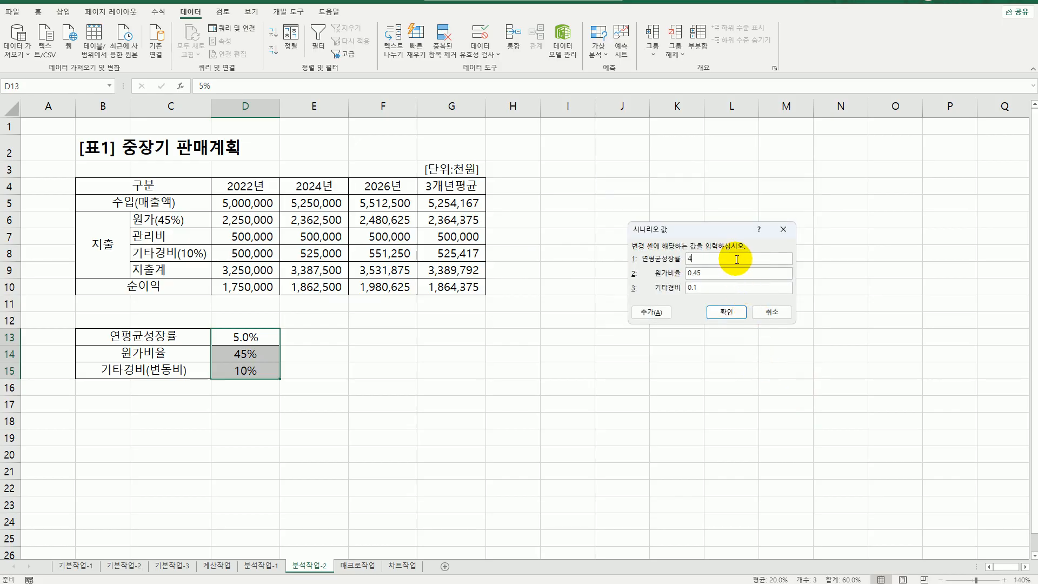
key("Tab")
type("55")
left_click(727, 312)
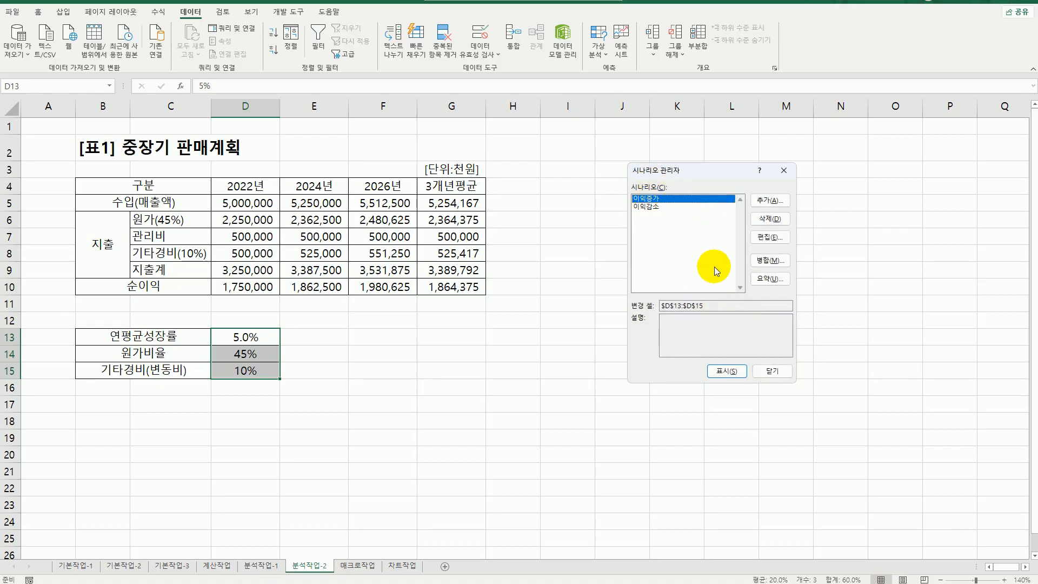
Create a scenario summary report with result cell G10 and move its sheet directly after 분석작업-2
left_click(769, 278)
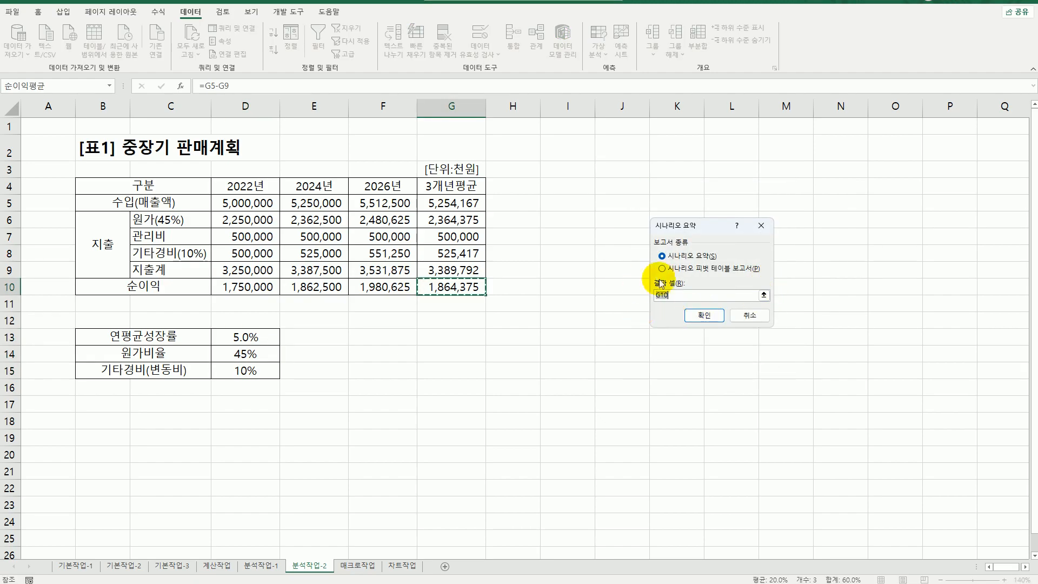
left_click(699, 315)
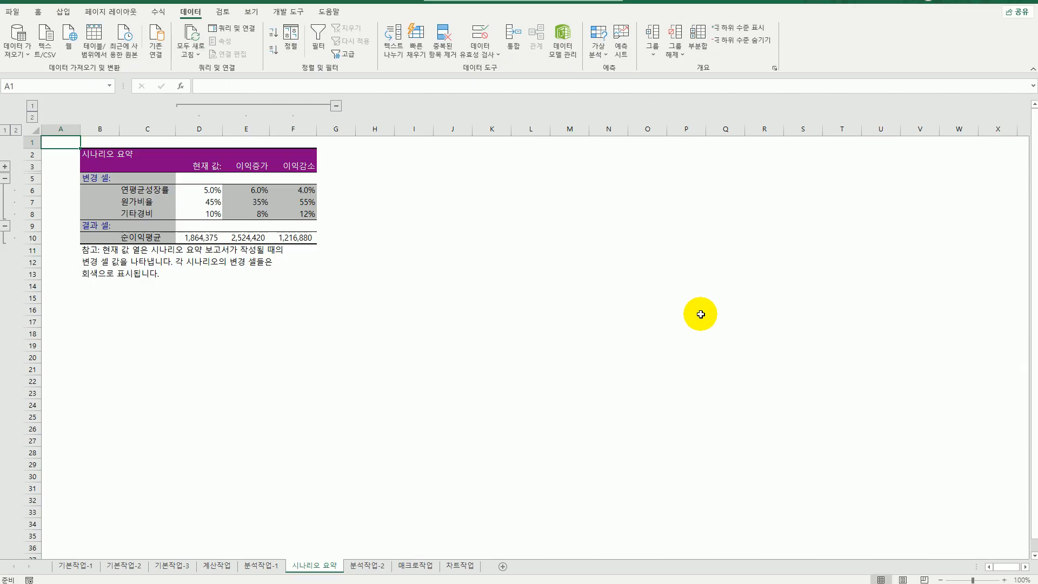
left_click(1003, 579)
left_click(1003, 579)
left_click(1003, 579)
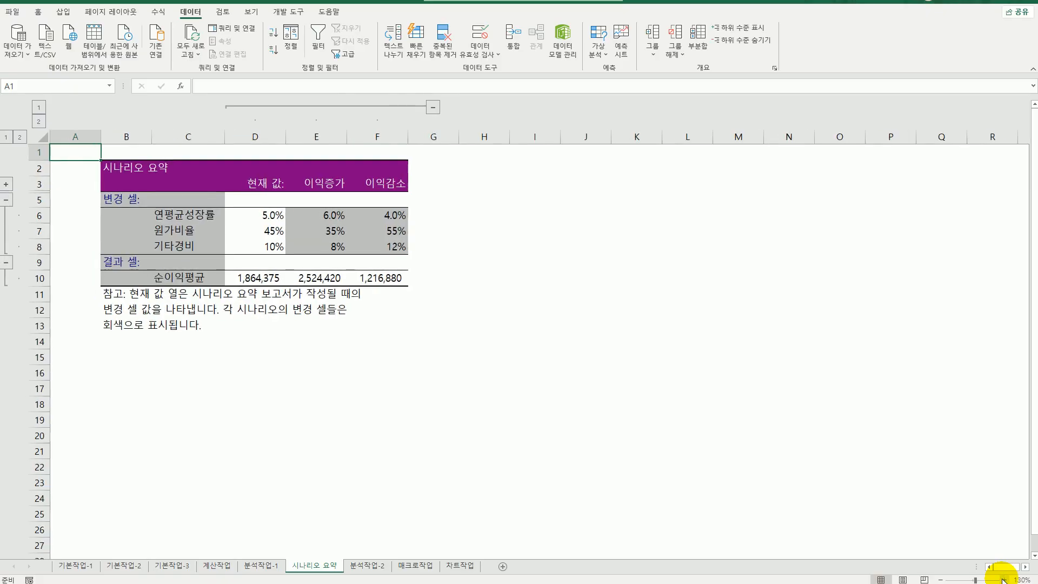
left_click(1003, 579)
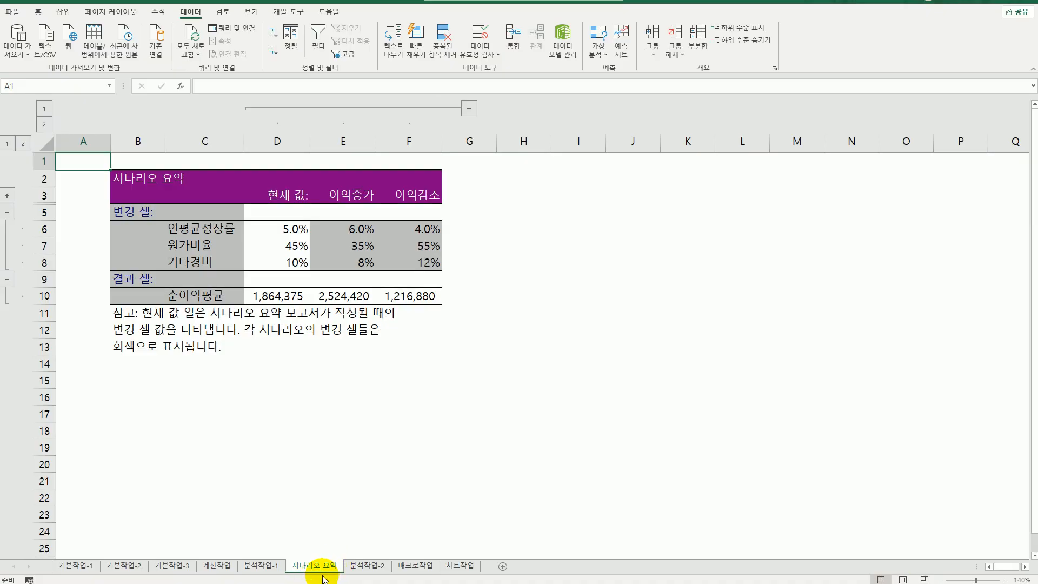
left_click_drag(322, 578, 432, 579)
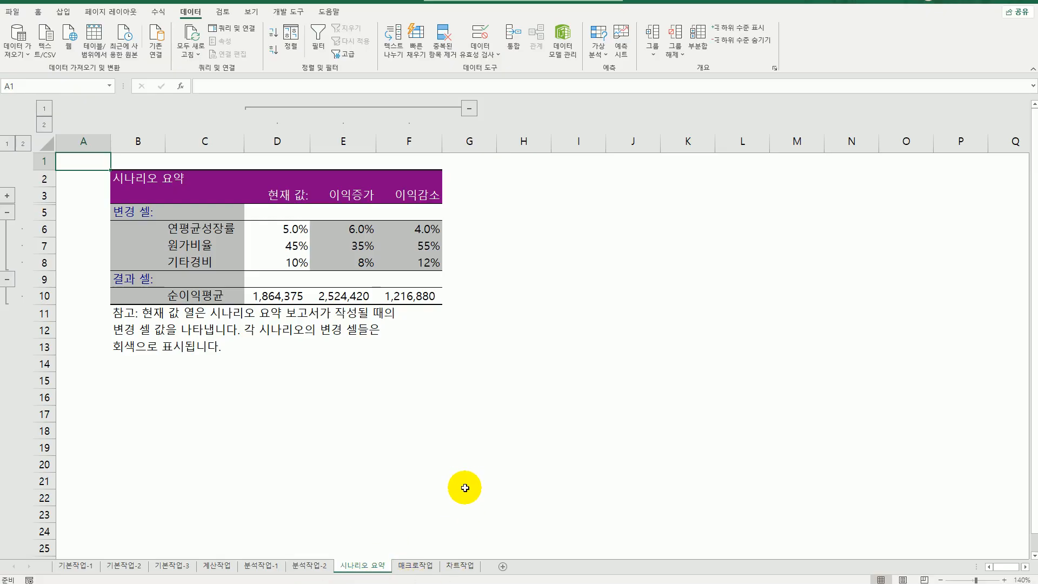
Go to the 매크로작업 sheet and start recording a macro named 가족수당 in the current workbook
left_click(416, 566)
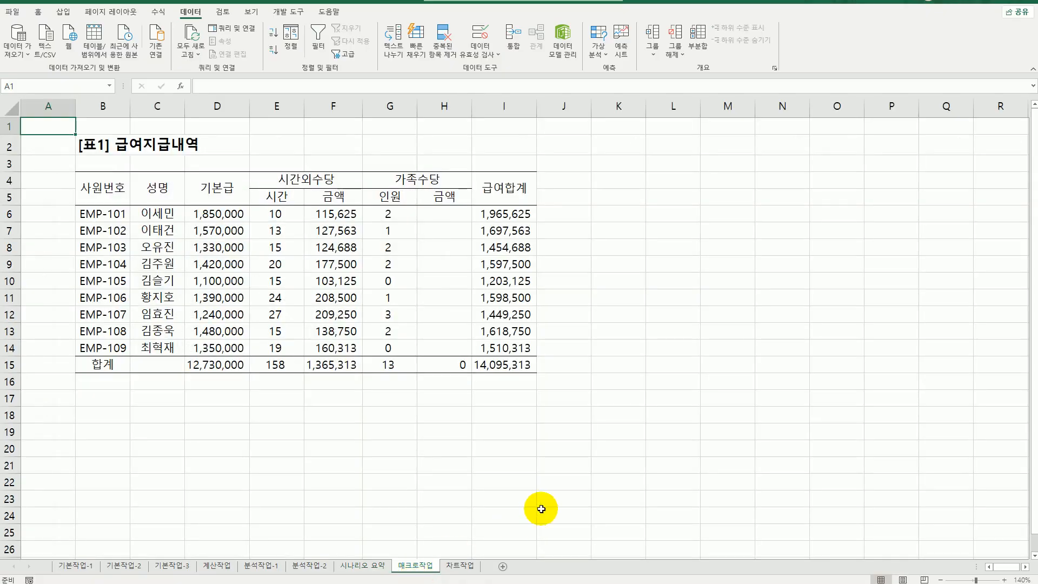
left_click(562, 495)
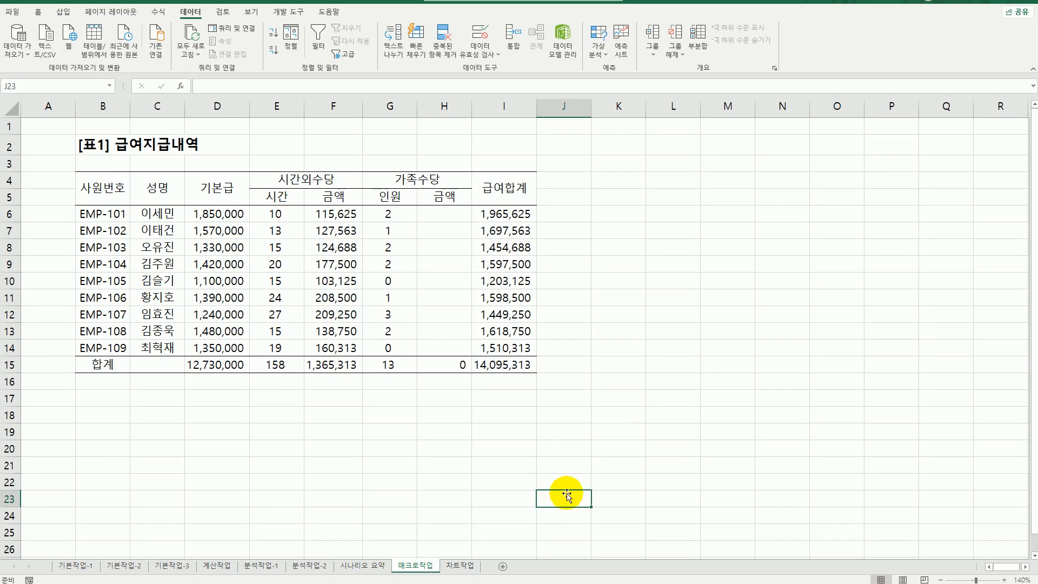
left_click(627, 452)
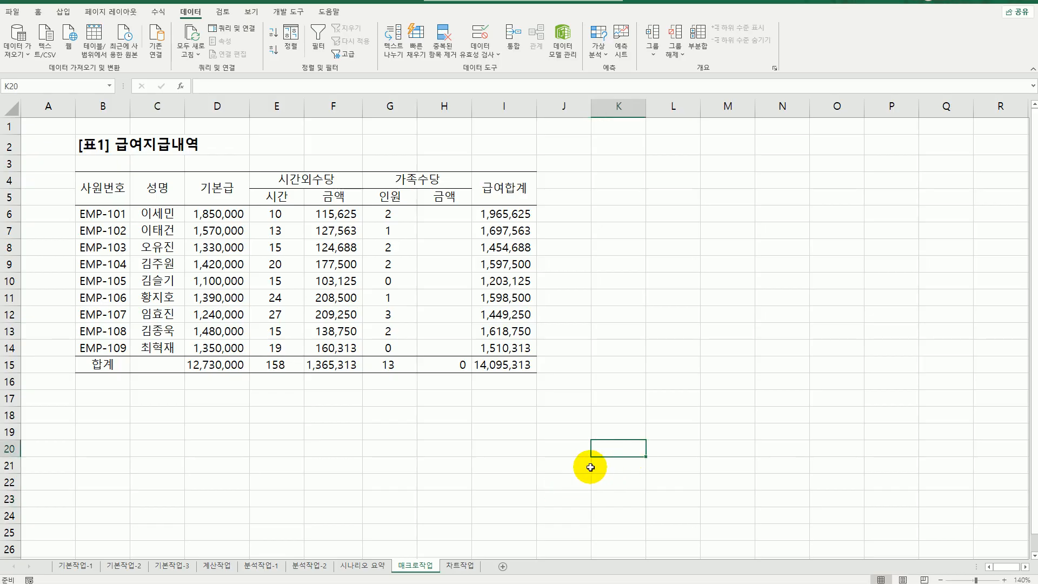
left_click(670, 225)
left_click(399, 393)
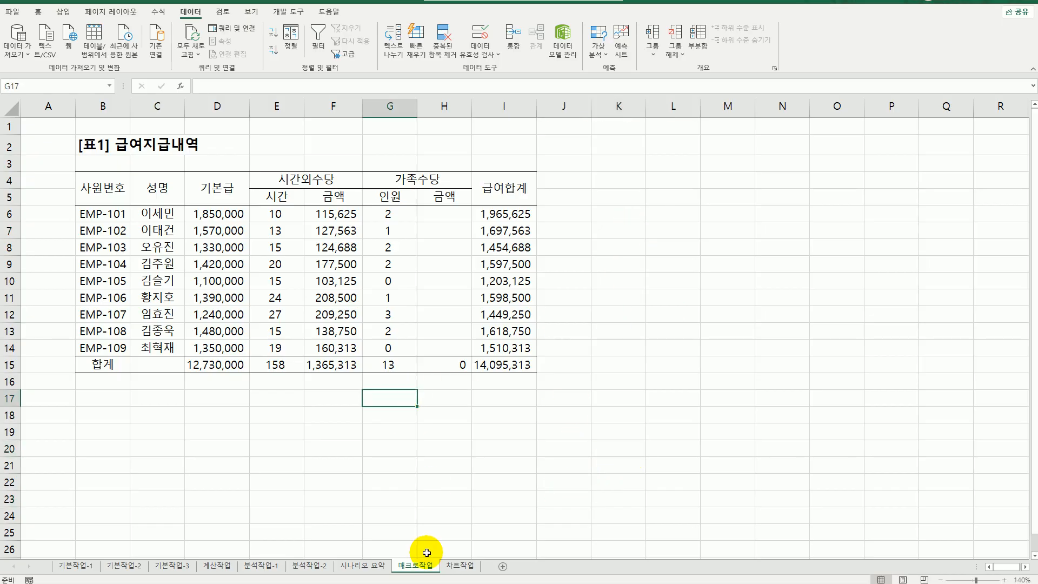
left_click(288, 11)
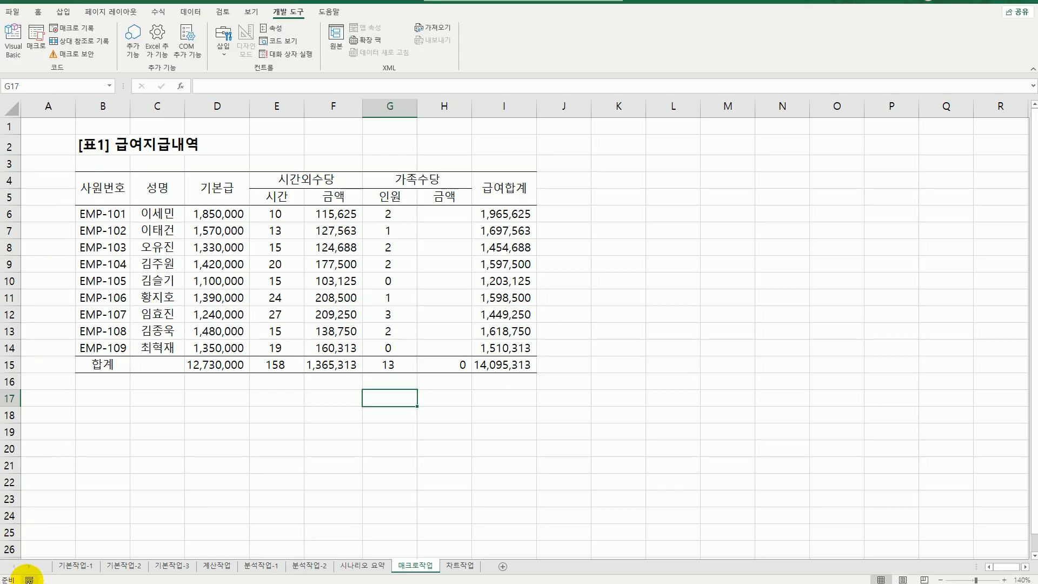
left_click(28, 579)
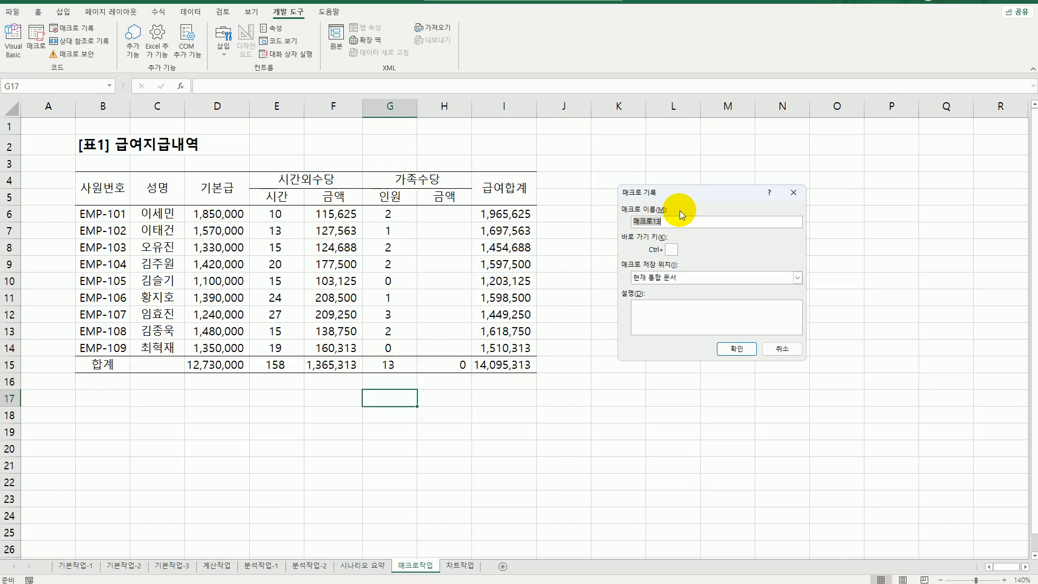
type("가족수당")
left_click(744, 355)
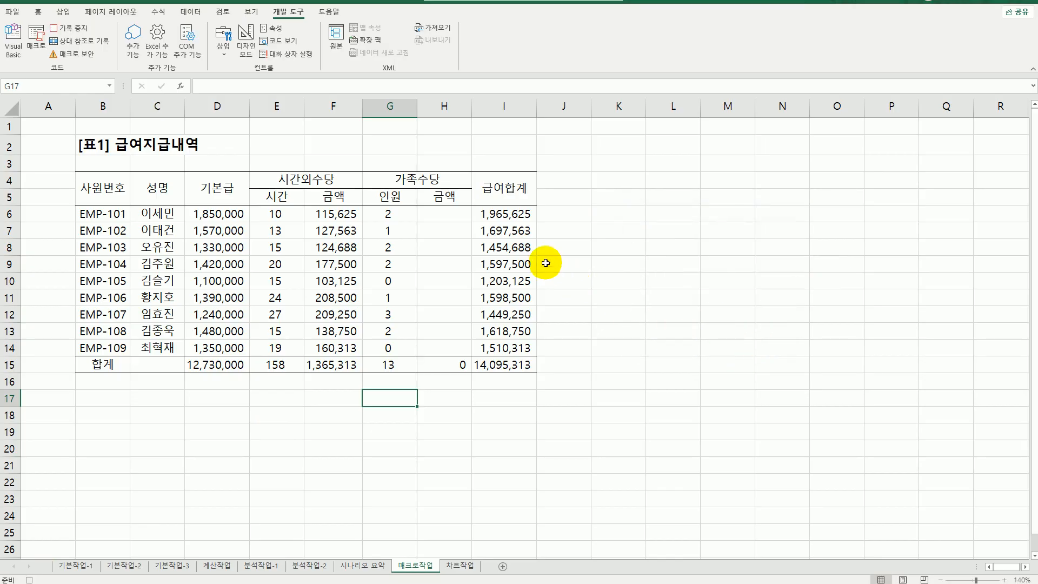
Enter the formula =G6*100000 in H6 and fill it down through H14
left_click(450, 213)
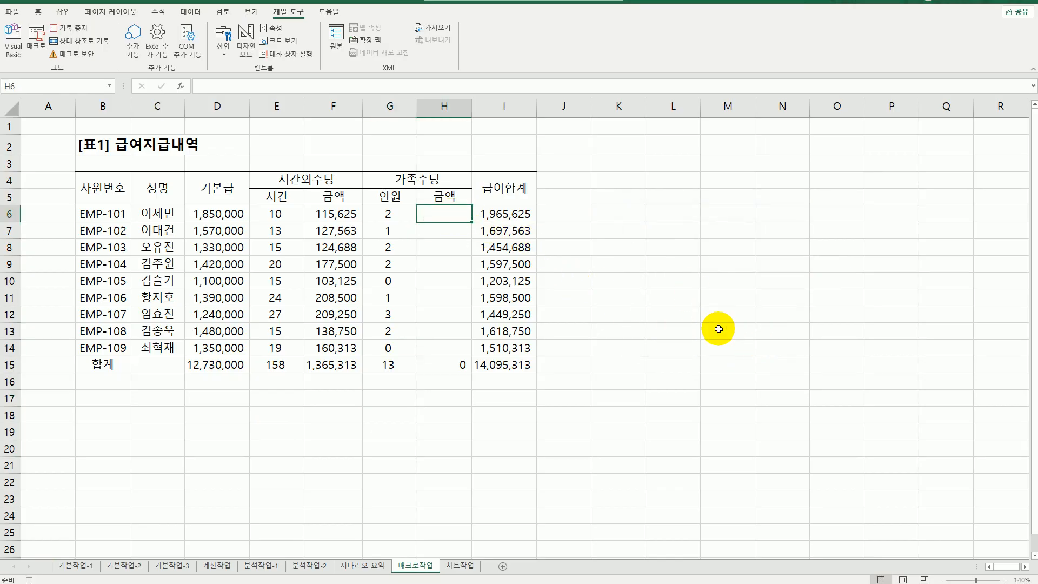
type("=")
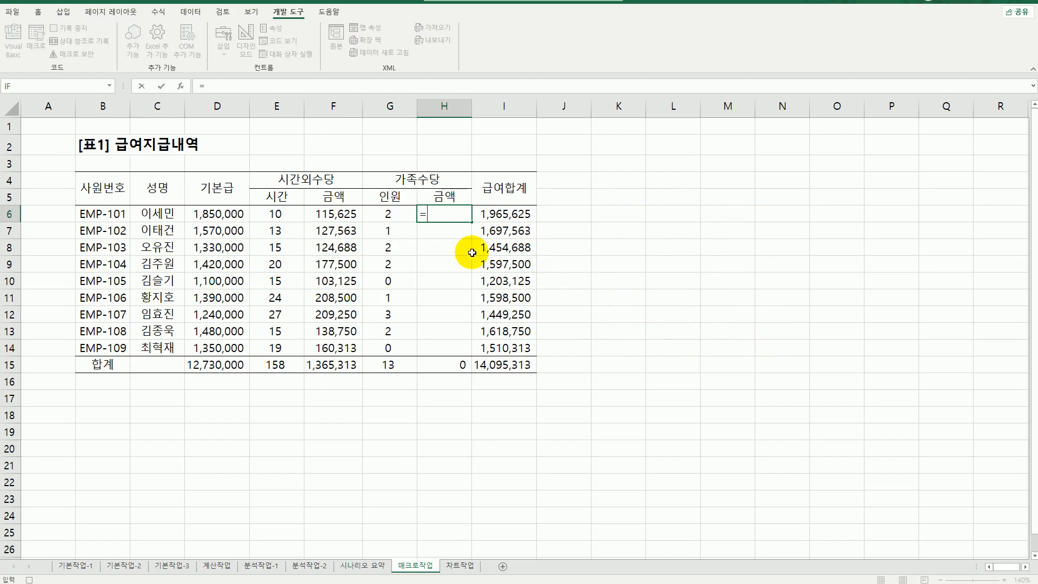
left_click(389, 214)
type("*")
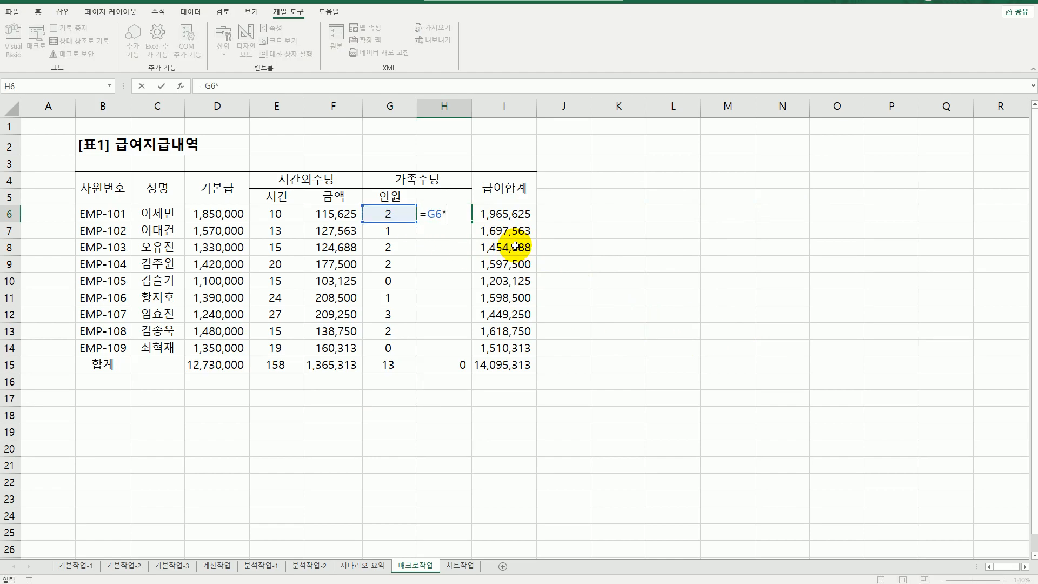
type("100000")
key("Return")
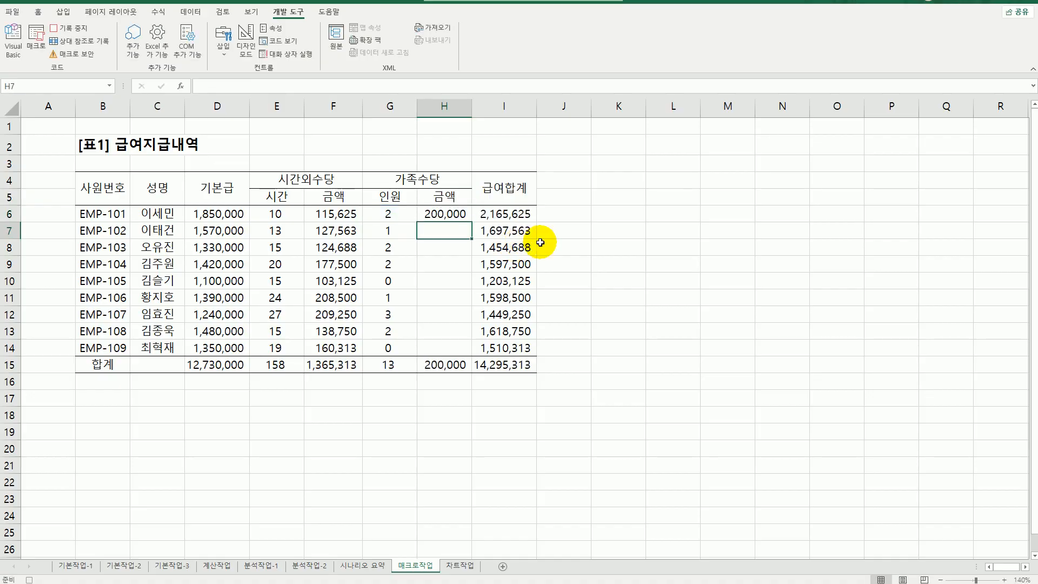
left_click(454, 214)
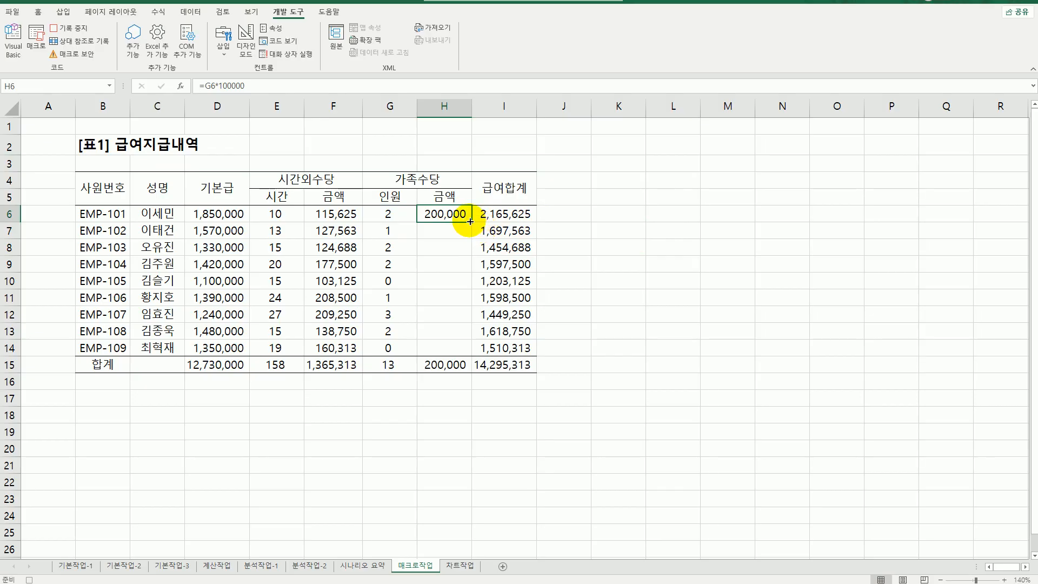
left_click_drag(470, 222, 464, 363)
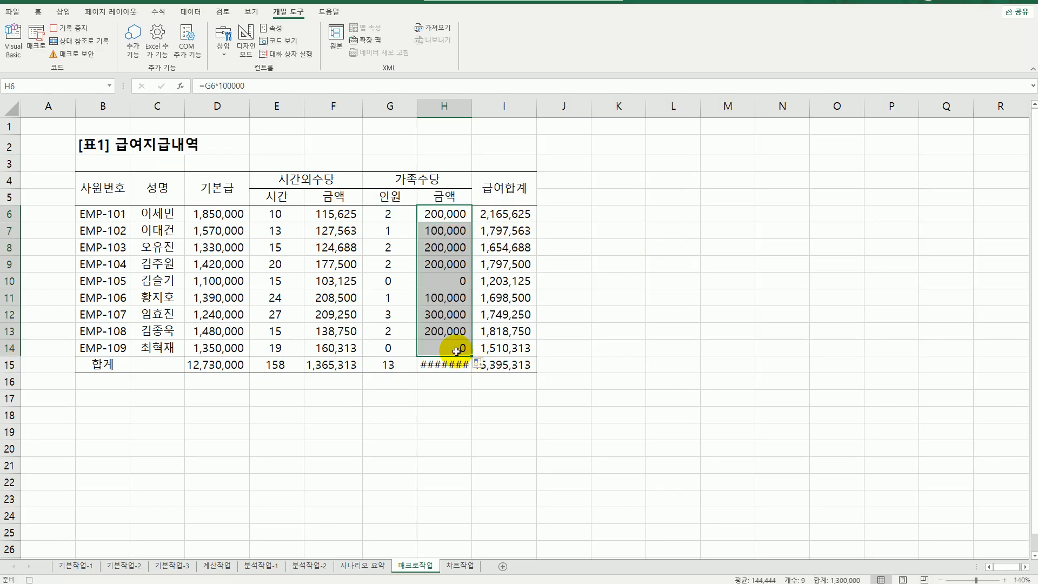
Autofit the width of column H and stop recording the 가족수당 macro
left_click(456, 348)
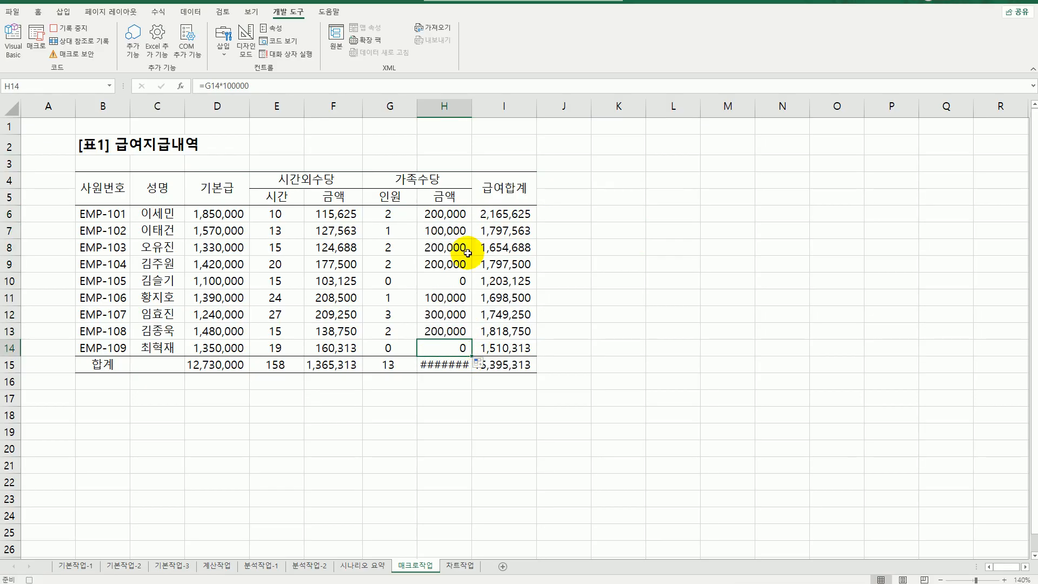
double_click(471, 106)
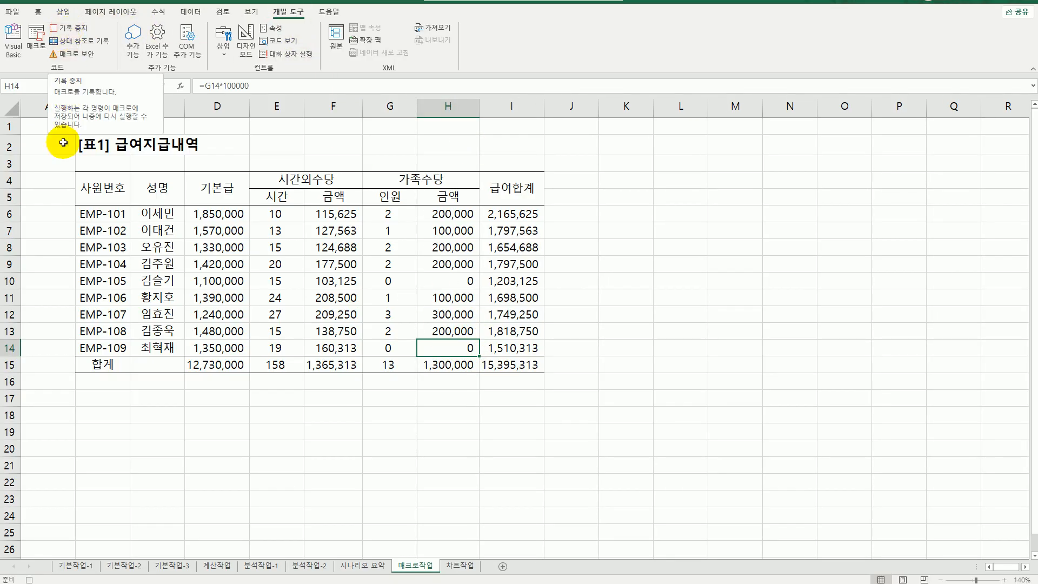
left_click(29, 580)
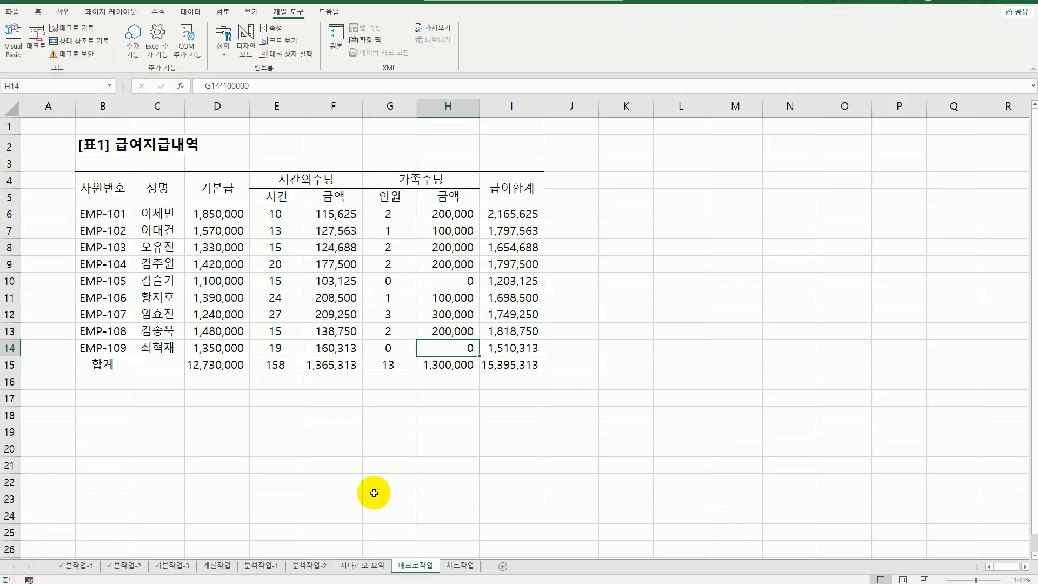
left_click(681, 395)
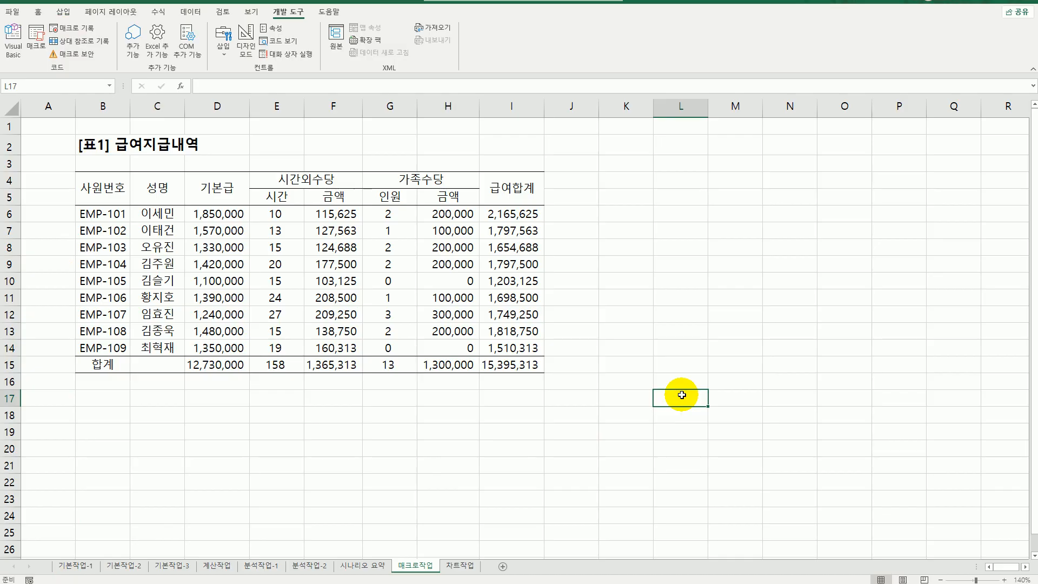
Draw an ellipse about 2.9 cm high and 4 cm wide over F19:G23 and label it 가족수당
left_click(62, 11)
left_click(126, 52)
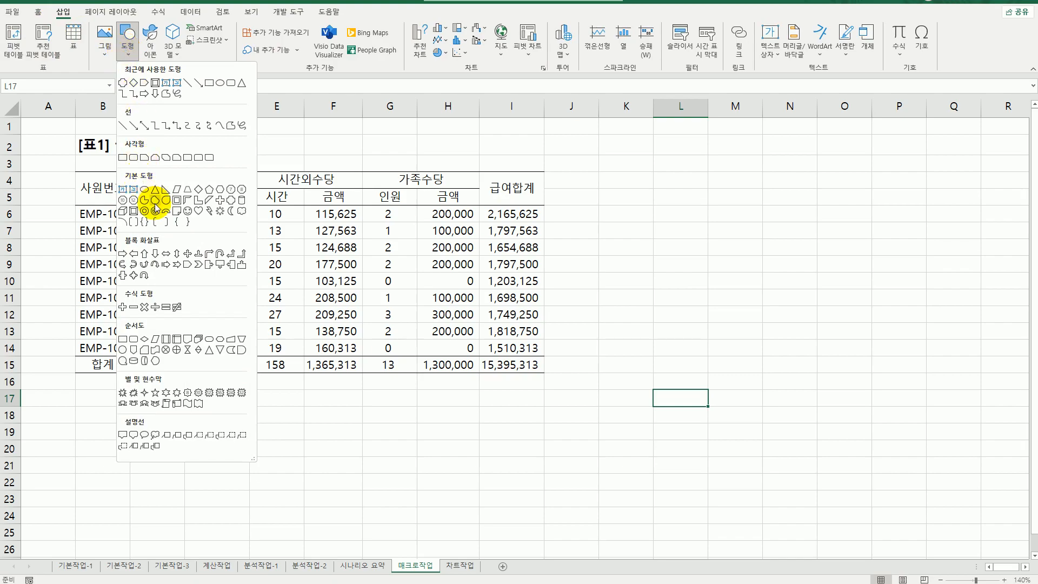
left_click(144, 189)
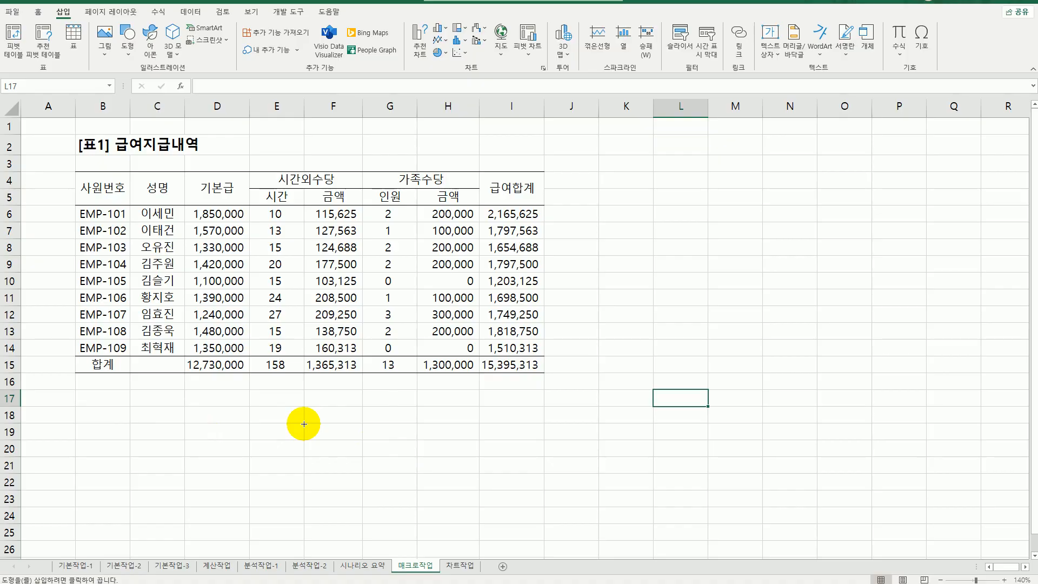
left_click_drag(304, 424, 360, 424)
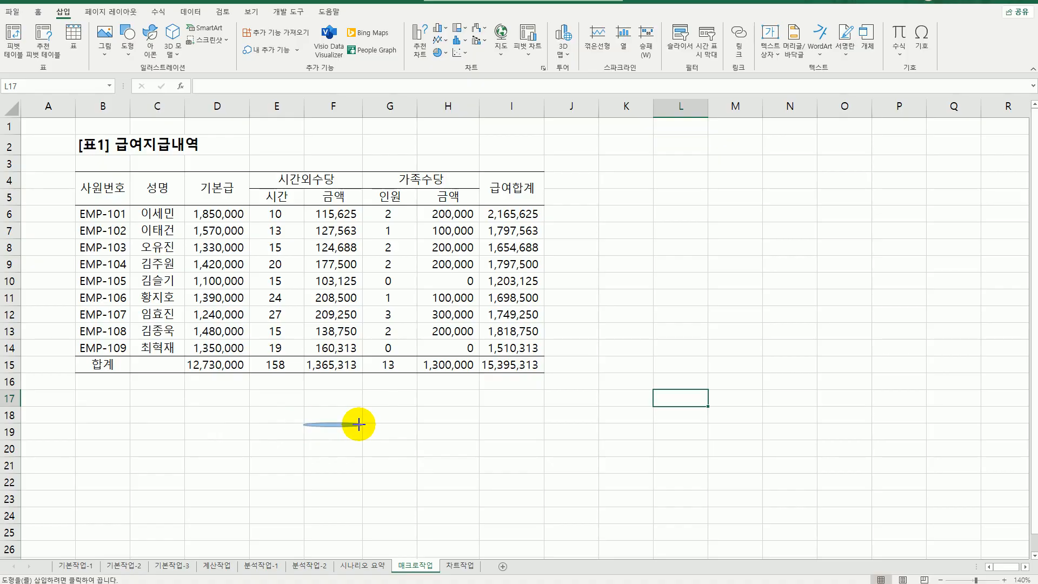
left_click_drag(360, 424, 406, 506)
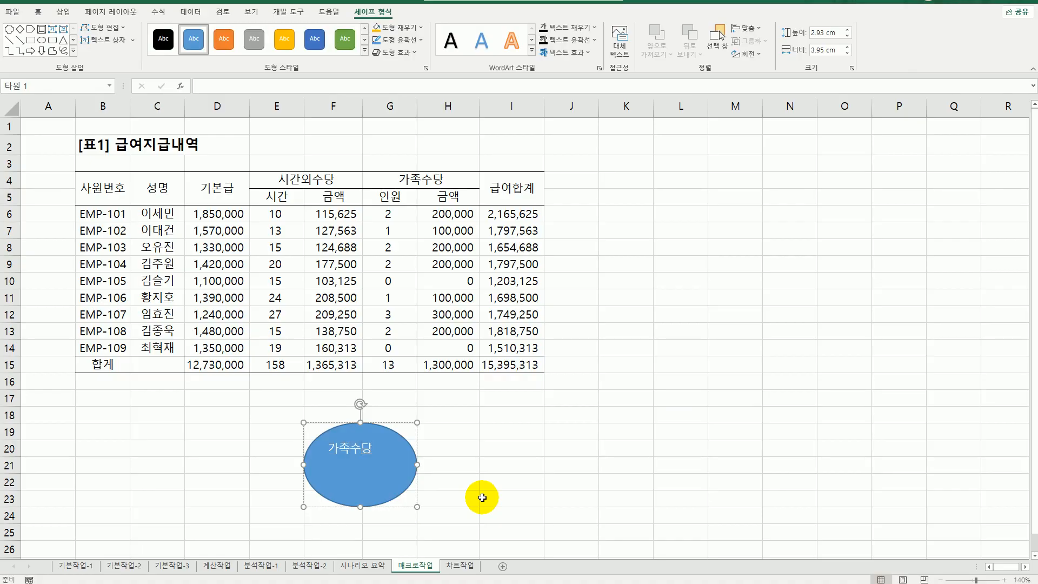
Assign the 가족수당 macro to the ellipse and deselect the shape
right_click(401, 444)
key("Escape")
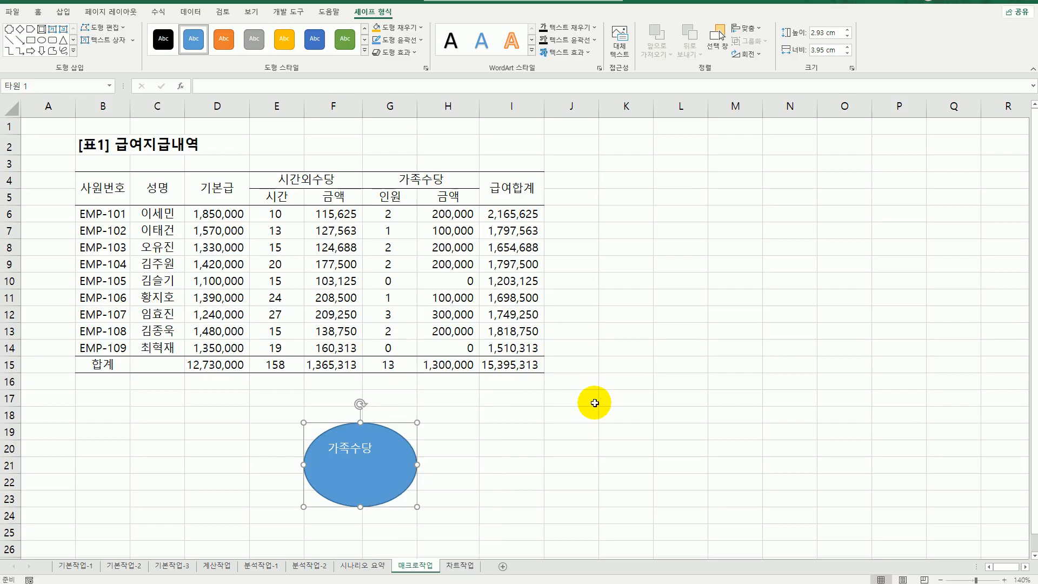
scroll(593, 405, "down", 3)
right_click(373, 309)
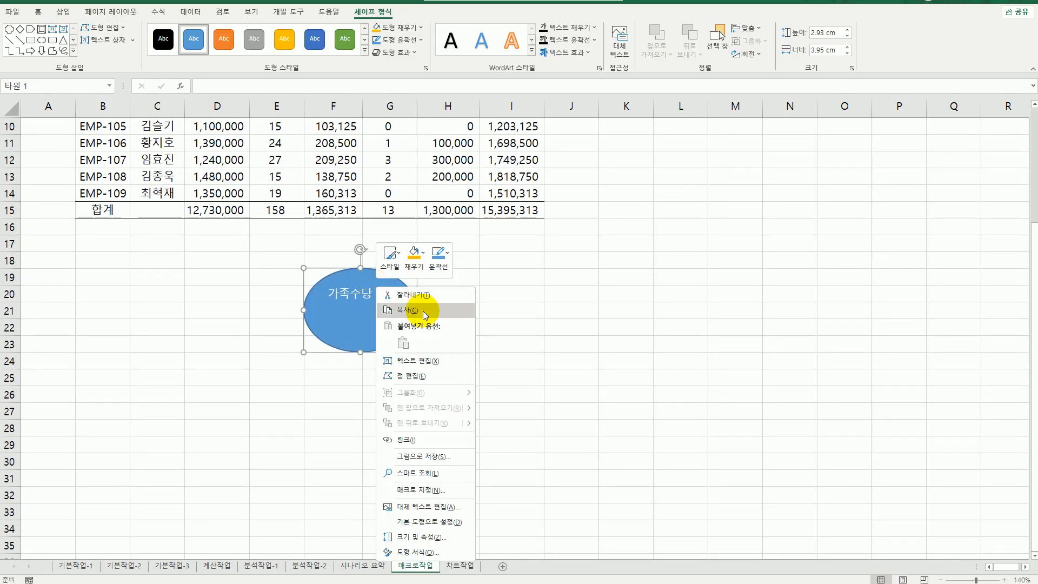
left_click(427, 489)
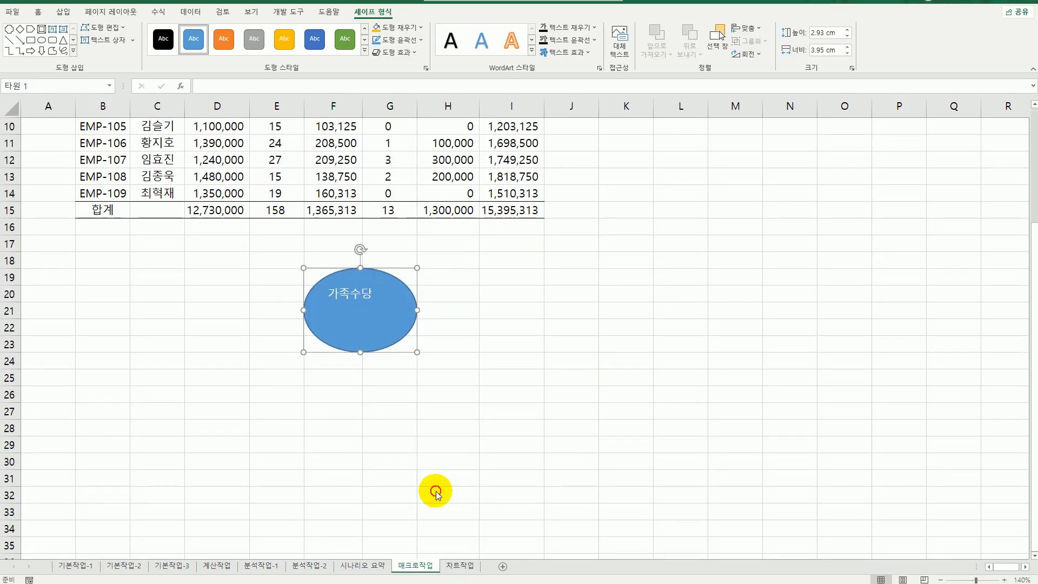
left_click(339, 419)
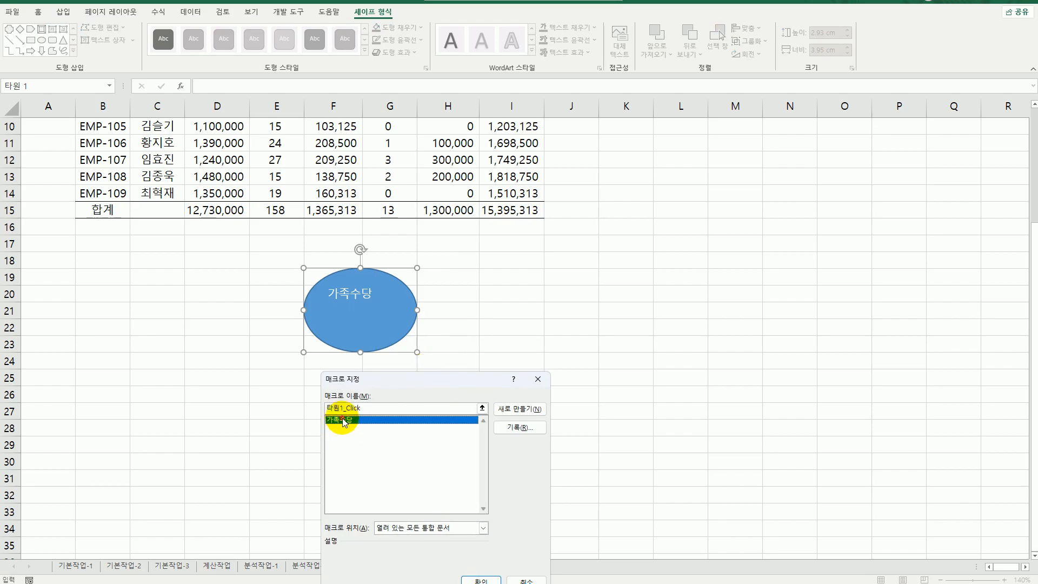
left_click(480, 580)
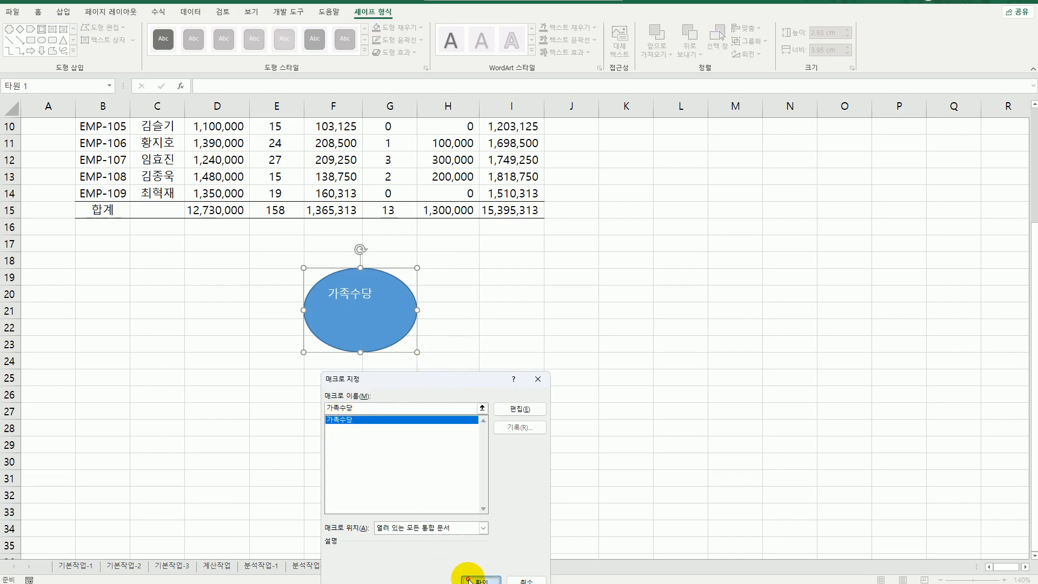
left_click(653, 450)
scroll(654, 450, "up", 2)
scroll(654, 451, "up", 1)
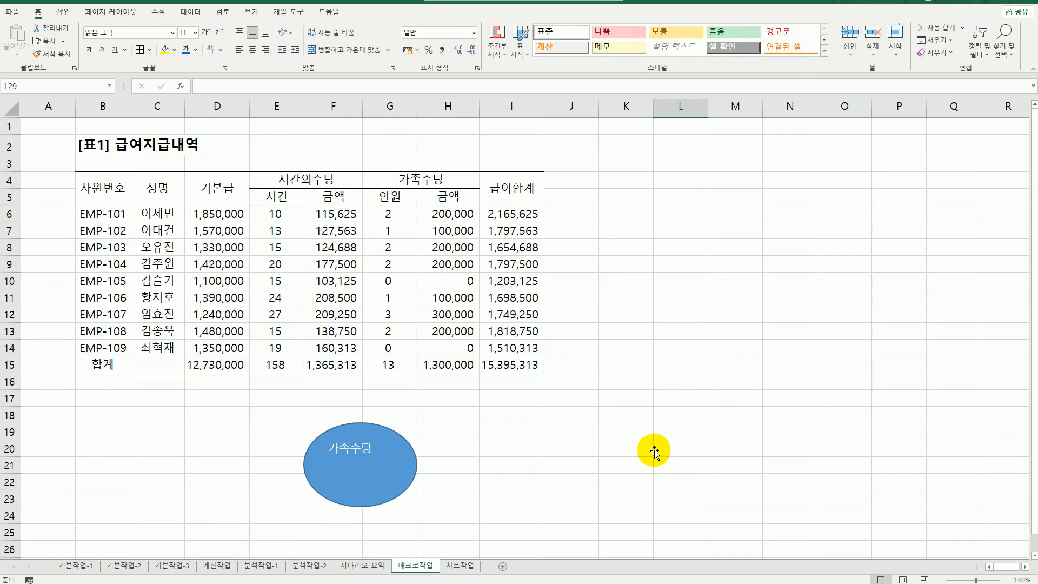
left_click(666, 319)
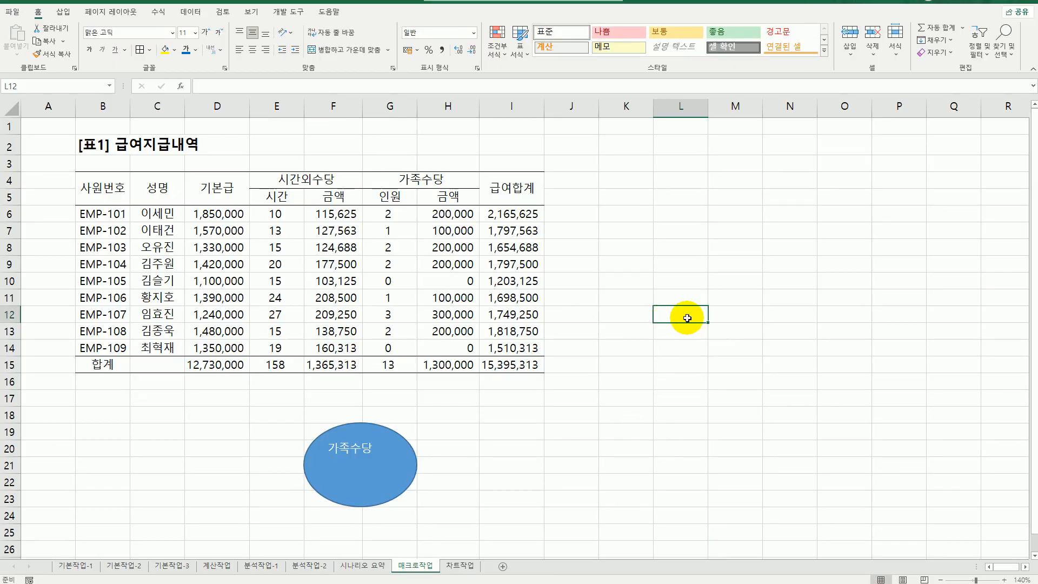
Start recording a macro named 서식지정 in the current workbook
left_click(287, 12)
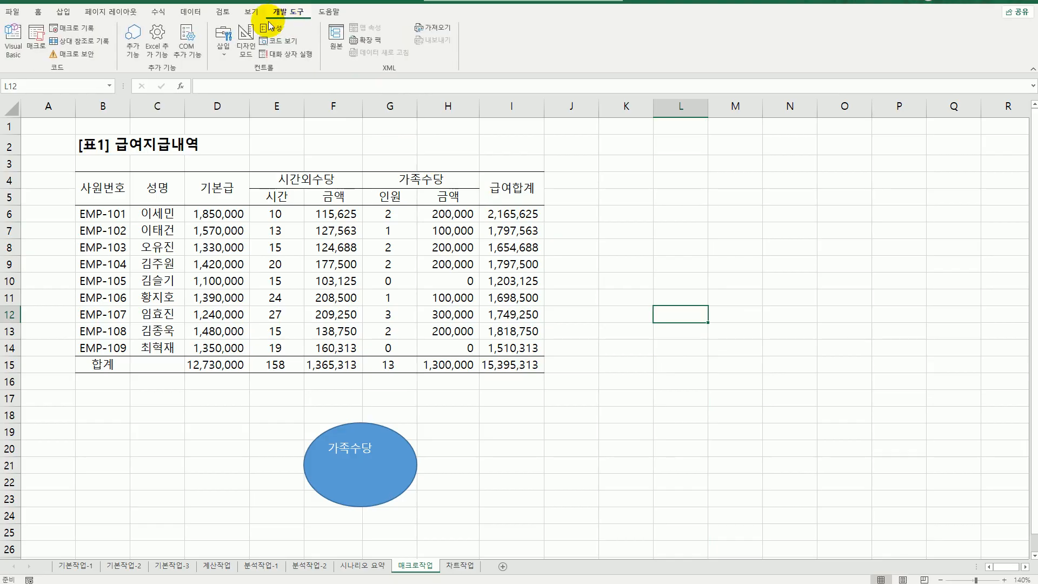
left_click(82, 31)
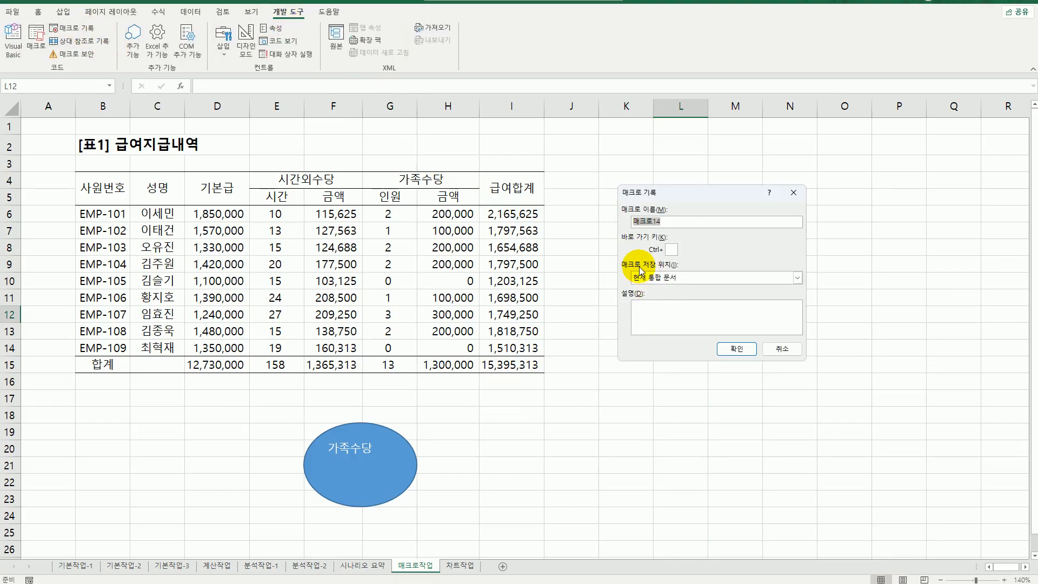
type("서식지정")
left_click(736, 349)
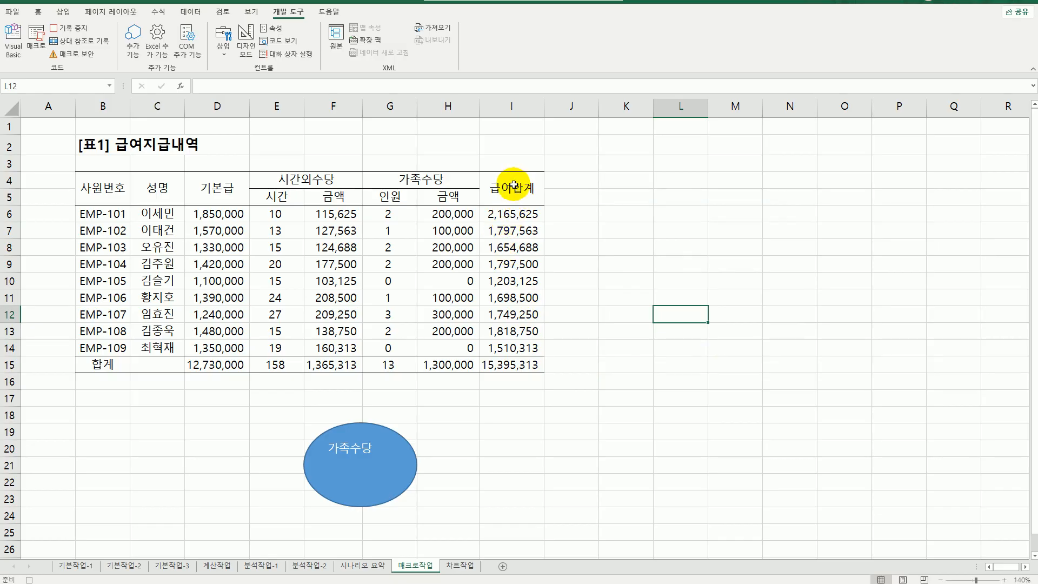
Format the 급여합계 column I4:I15 with italic text and a yellow fill
left_click_drag(507, 179, 527, 370)
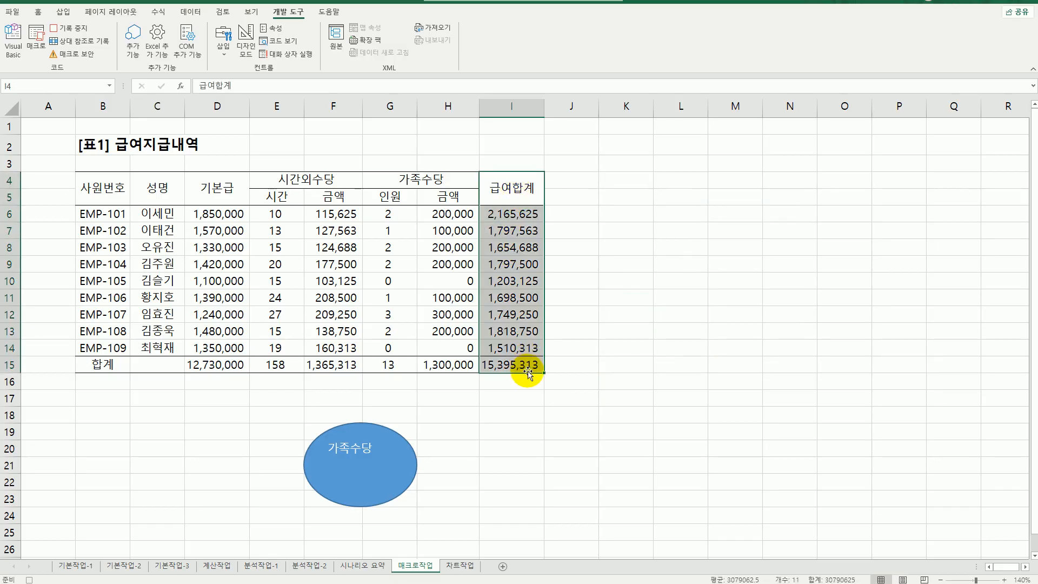
left_click(38, 11)
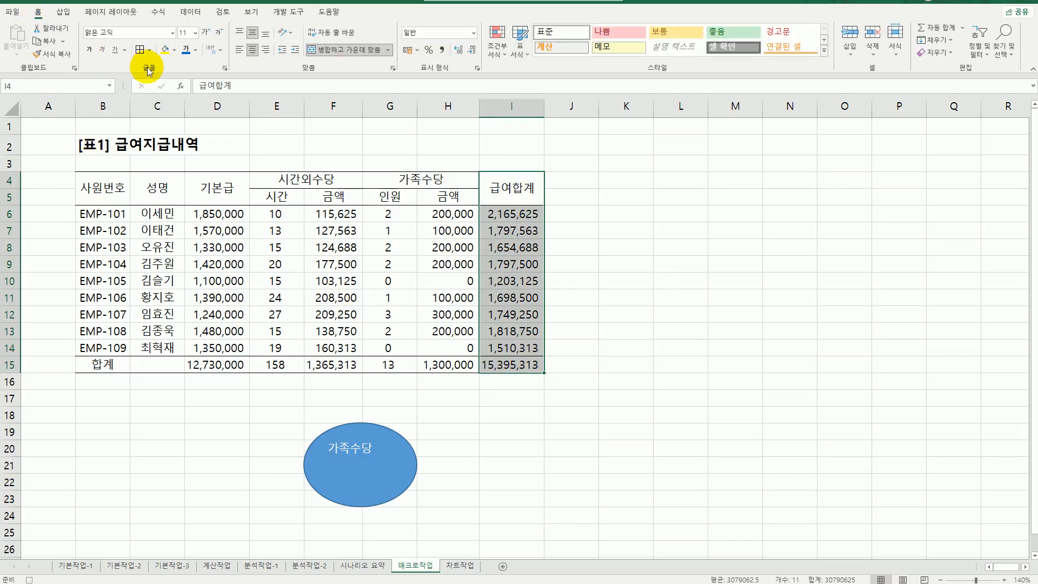
left_click(102, 51)
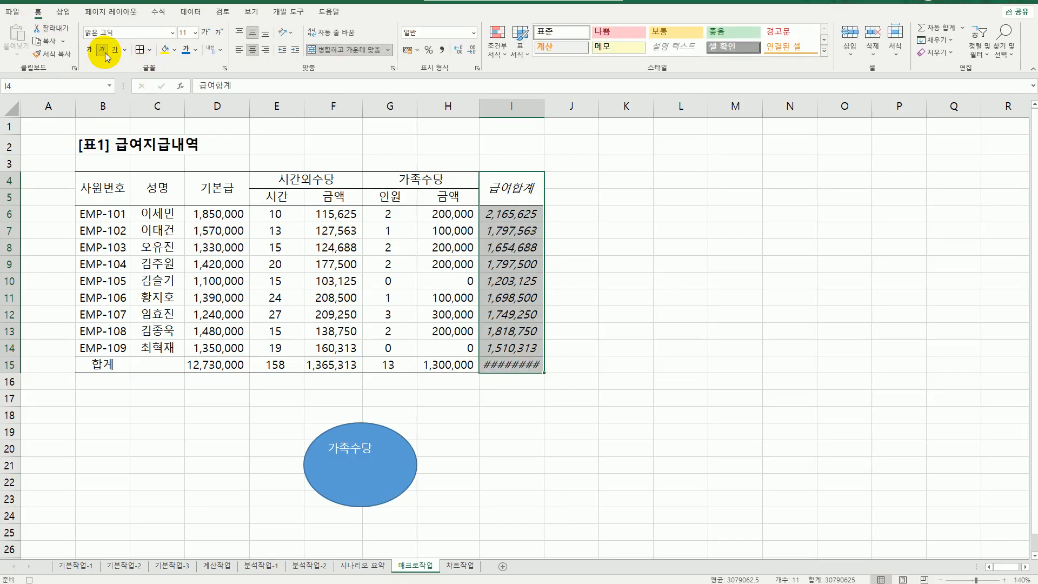
left_click(174, 49)
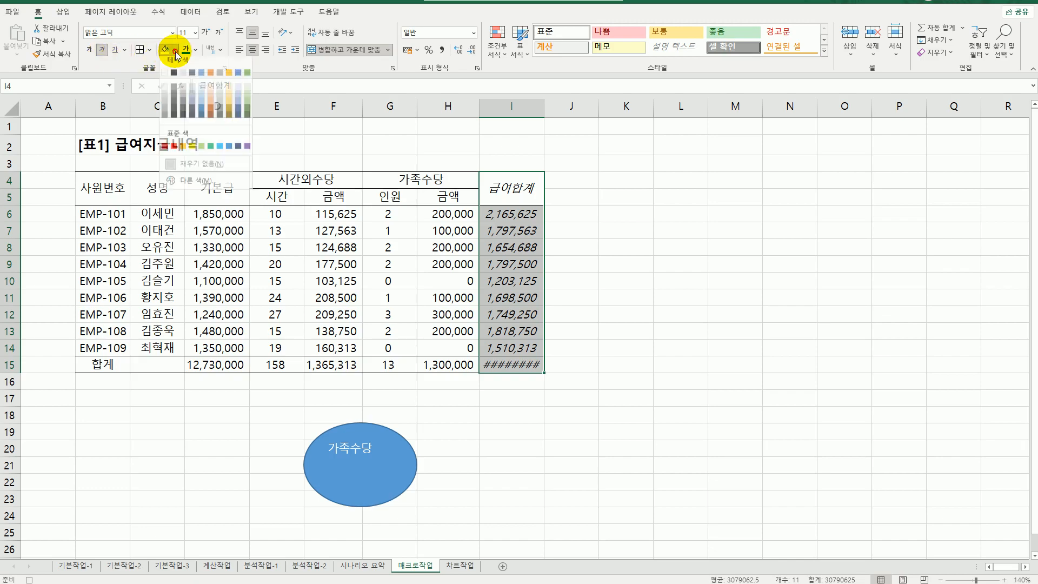
left_click(192, 152)
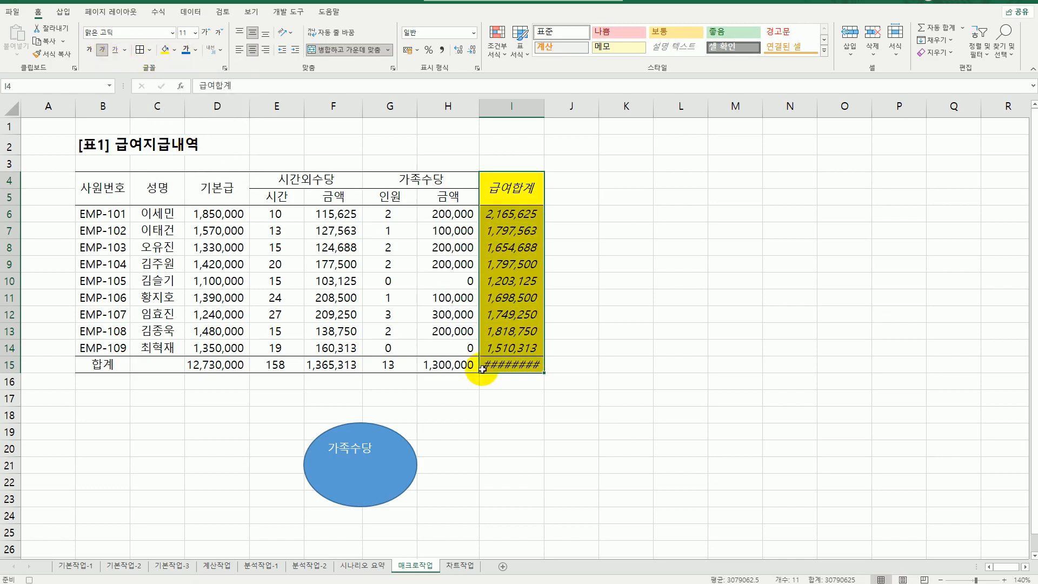
Widen column I slightly to fit the total in I15 and stop recording the 서식지정 macro
left_click(516, 368)
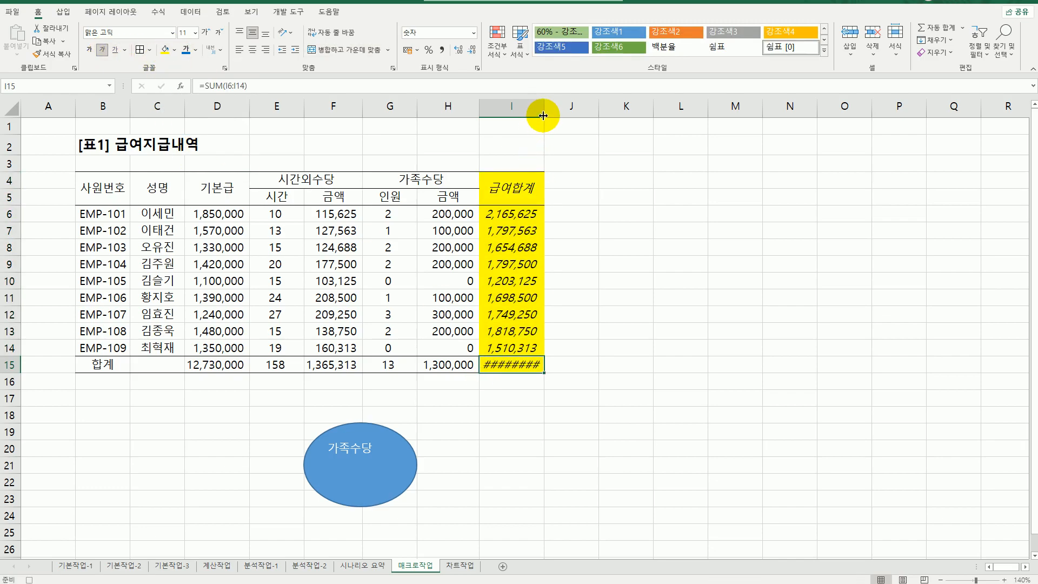
left_click_drag(544, 107, 554, 107)
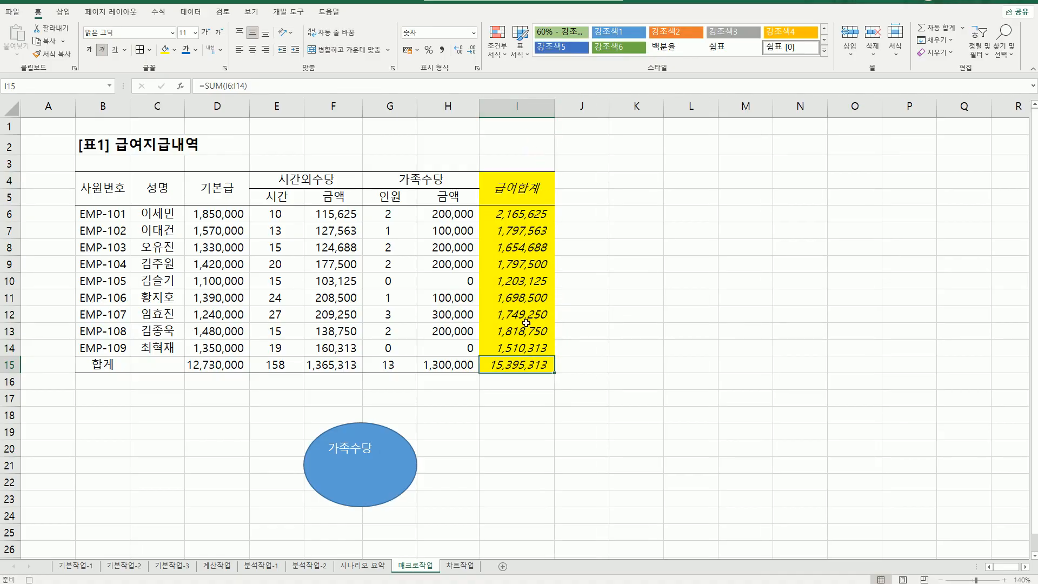
left_click(279, 12)
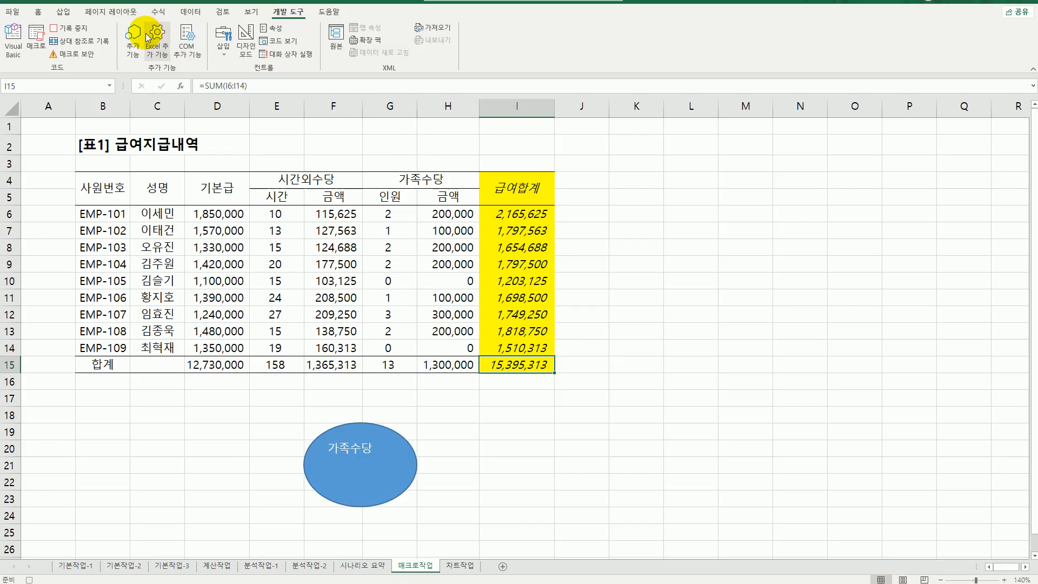
left_click(79, 37)
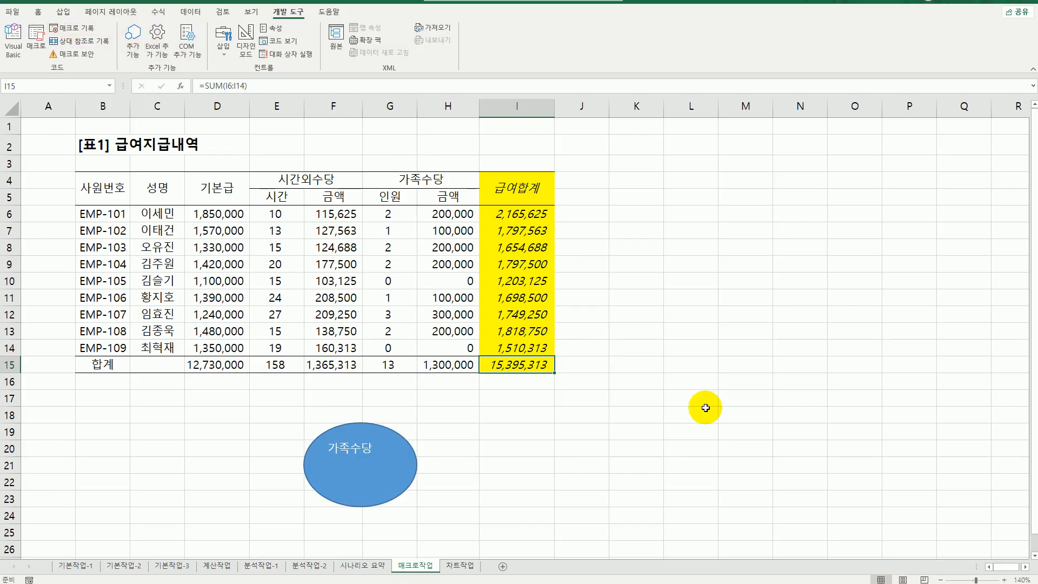
Draw a rectangle over cells H19:I23, beside the ellipse, and label it 서식지정
left_click(723, 428)
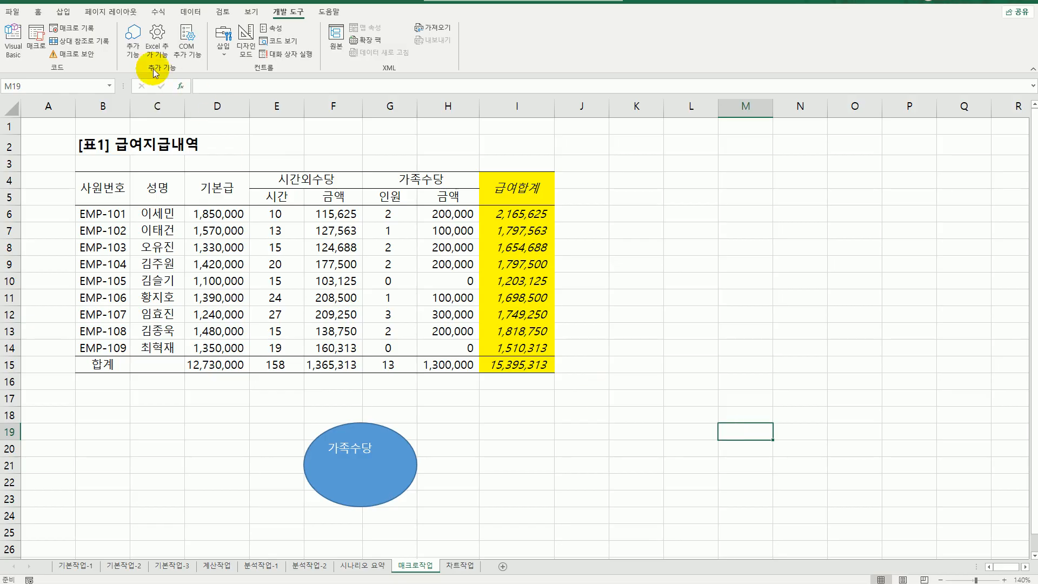
left_click(63, 11)
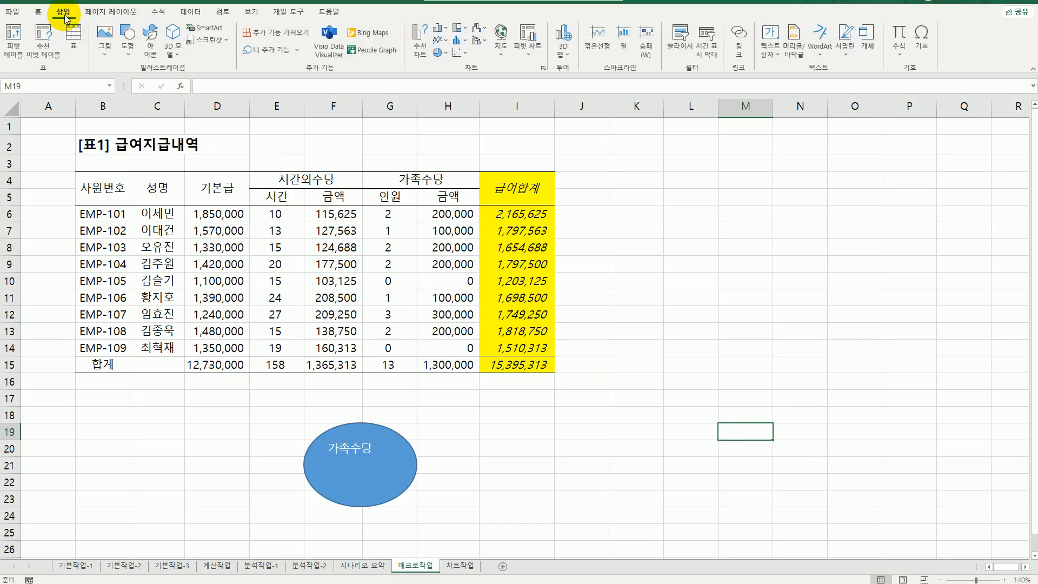
left_click(128, 37)
left_click(124, 158)
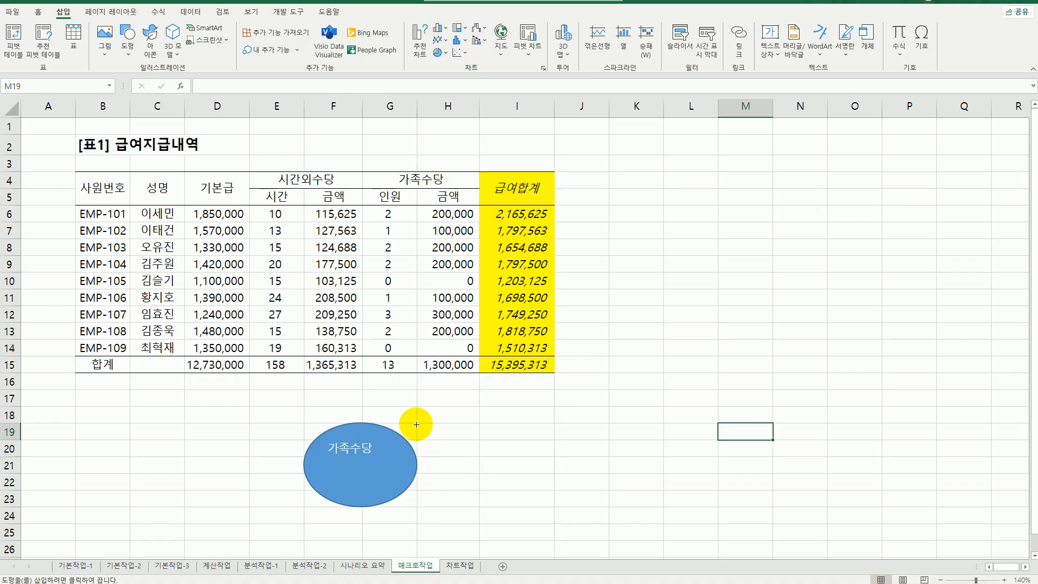
left_click_drag(416, 422, 531, 501)
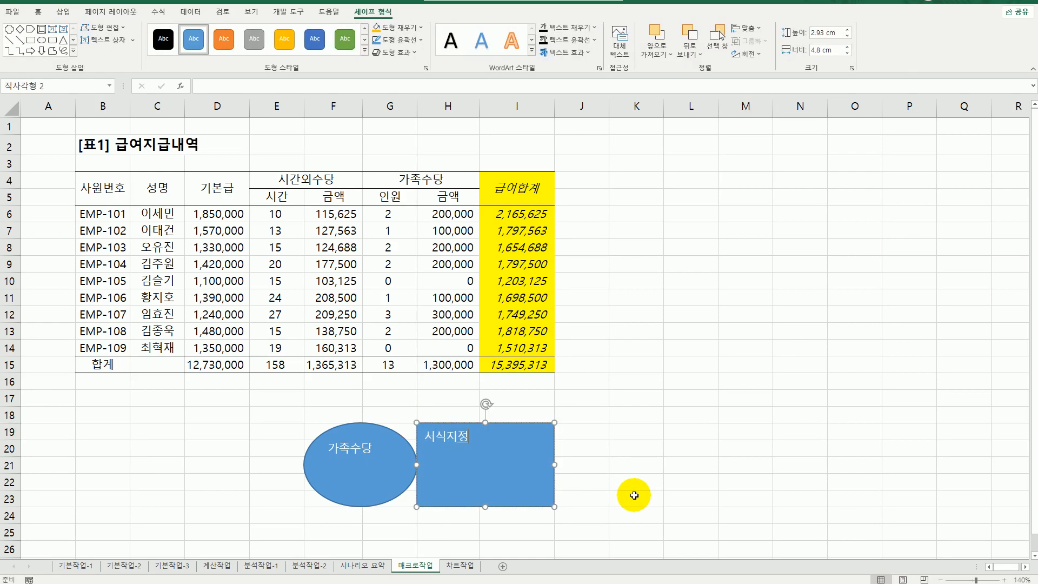
left_click(692, 450)
Assign the 서식지정 macro to the rectangle and deselect the shape
scroll(695, 447, "down", 4)
right_click(483, 252)
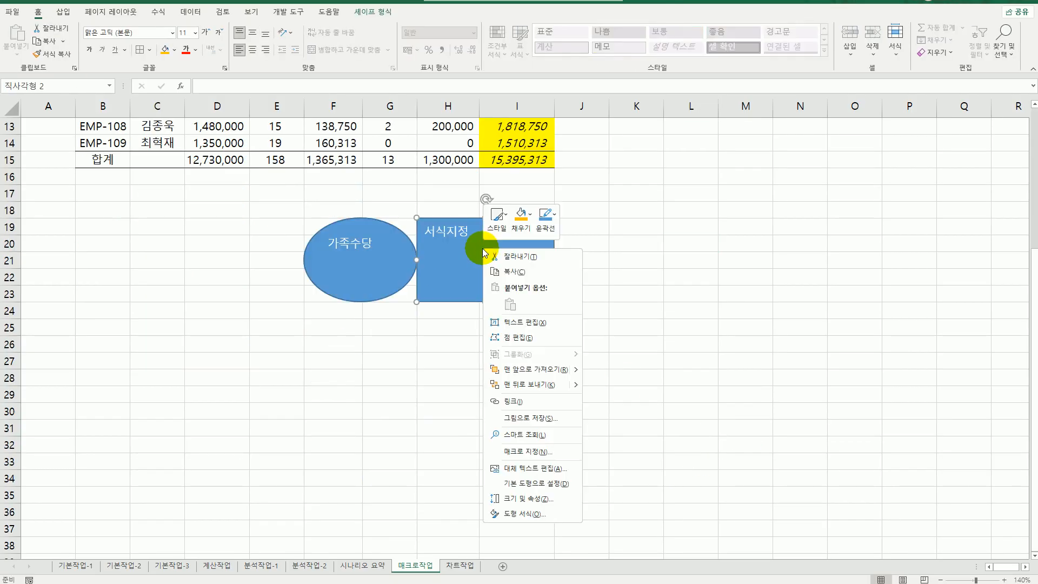
left_click(528, 452)
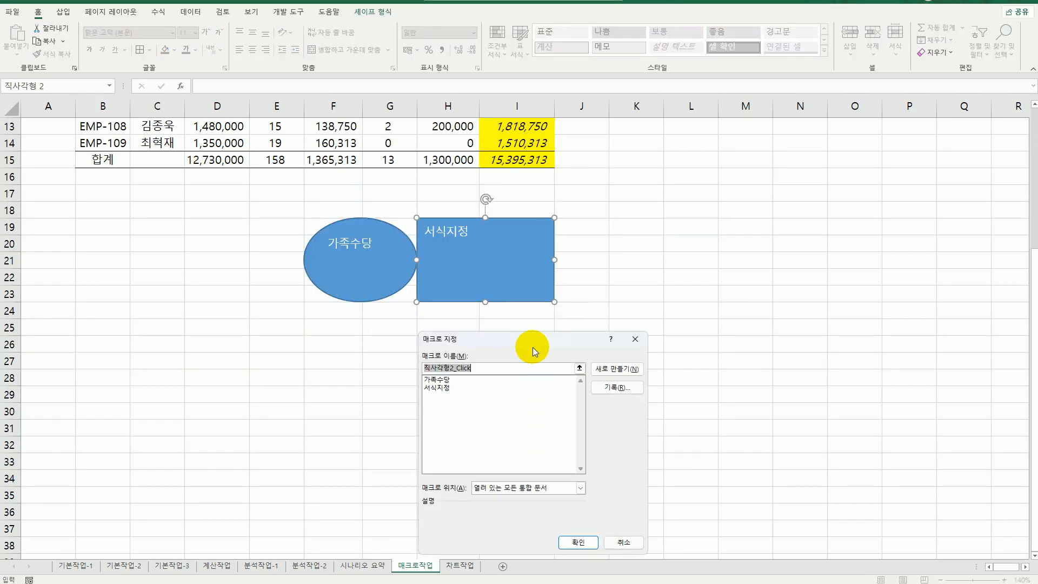
left_click_drag(533, 347, 697, 195)
left_click(632, 238)
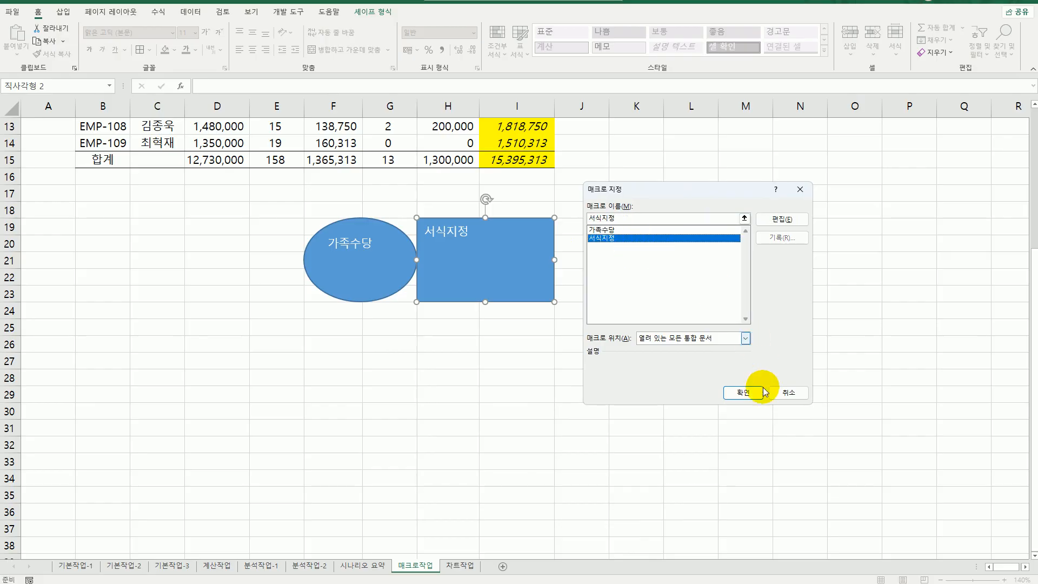
left_click(742, 392)
left_click(750, 442)
scroll(750, 442, "up", 4)
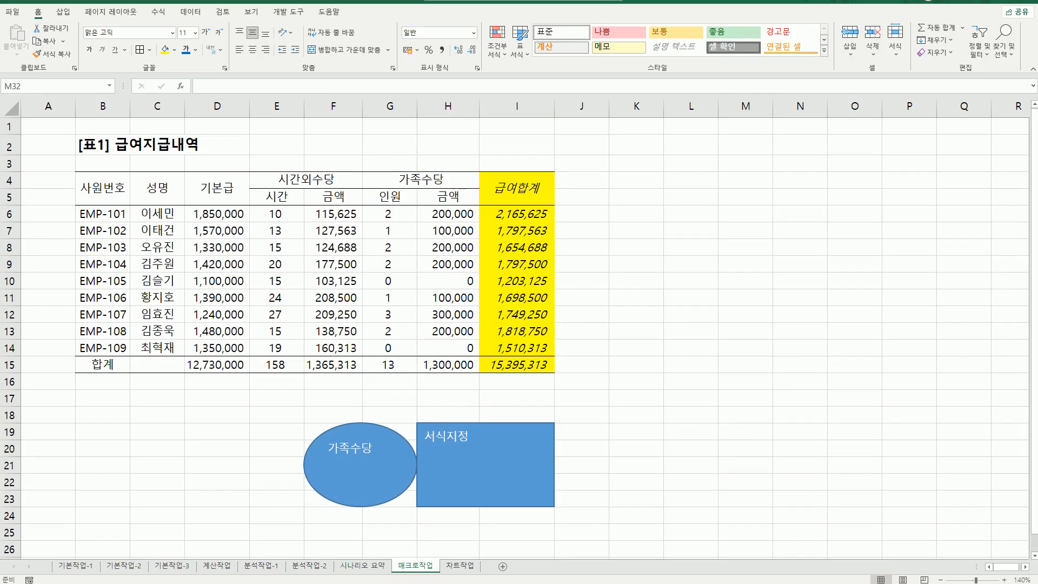
Delete the 종가 series from the chart on the 차트작업 sheet
left_click(467, 569)
scroll(632, 509, "down", 3)
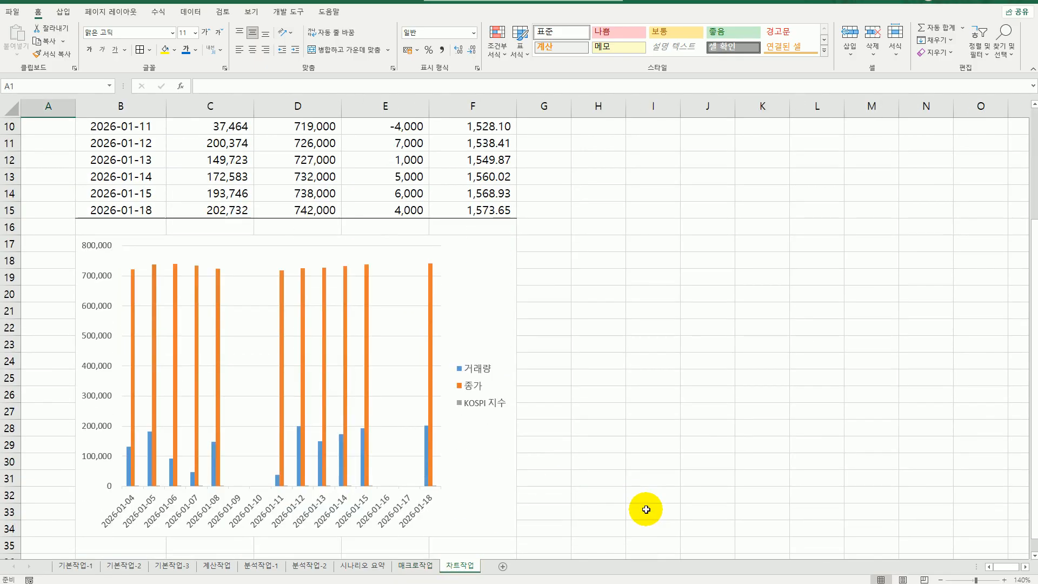
scroll(645, 509, "down", 1)
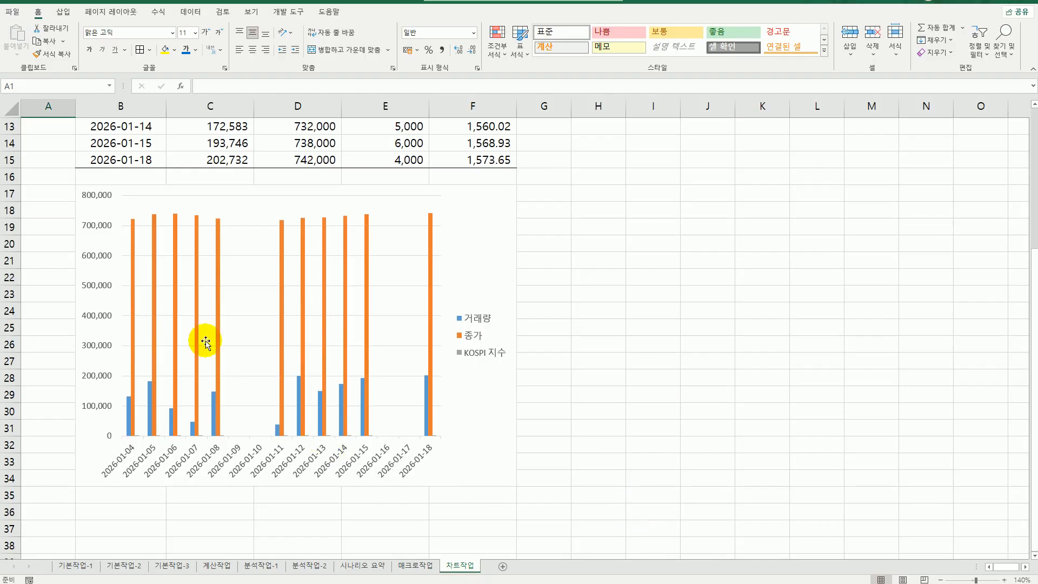
left_click(154, 277)
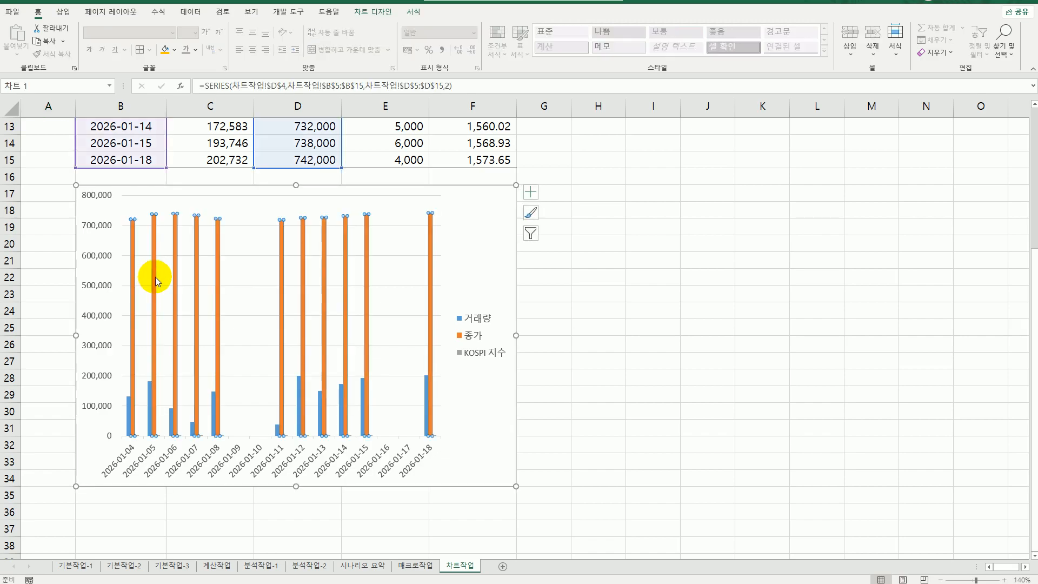
right_click(157, 281)
left_click(150, 282)
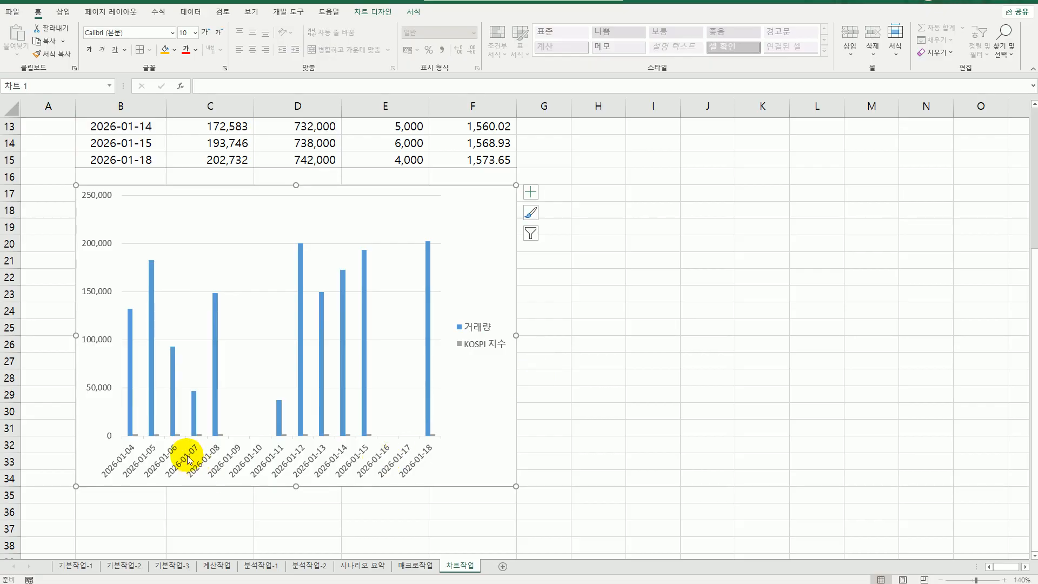
Change the KOSPI 지수 series to a line with markers (표식이 있는 꺾은선형) plotted on the secondary axis
left_click(151, 280)
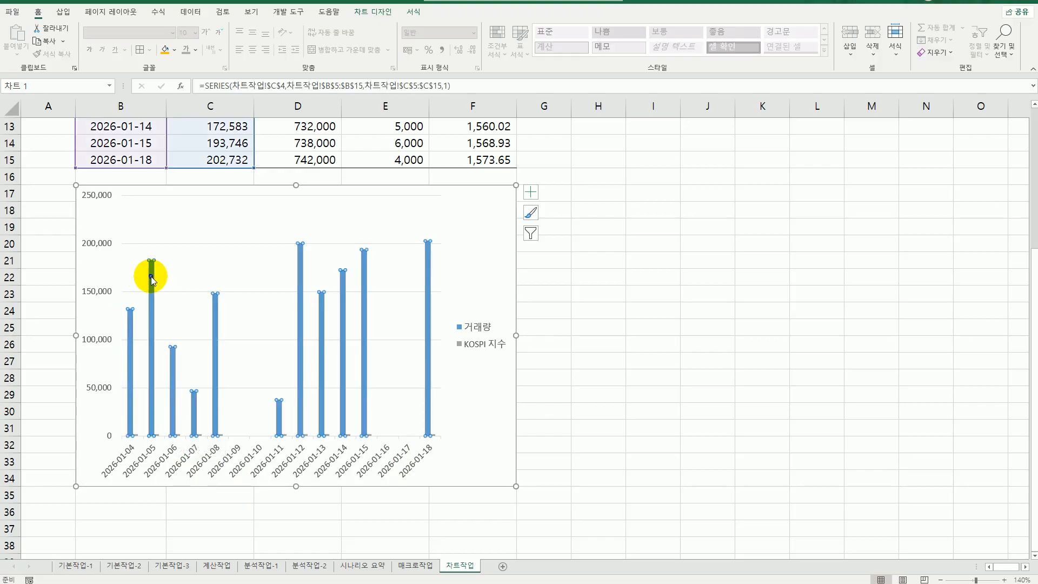
right_click(152, 280)
key("Escape")
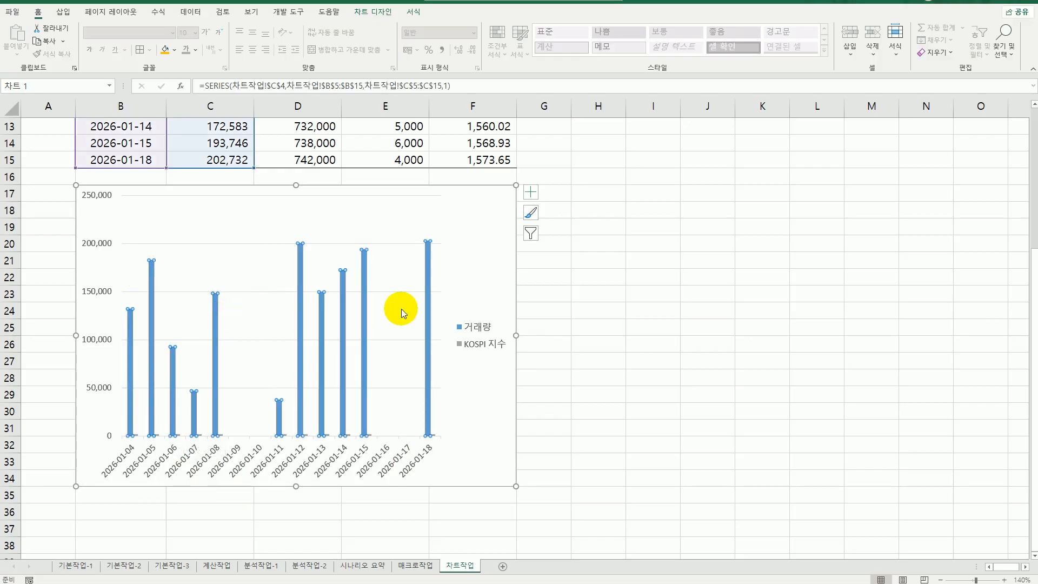
left_click_drag(518, 139, 689, 156)
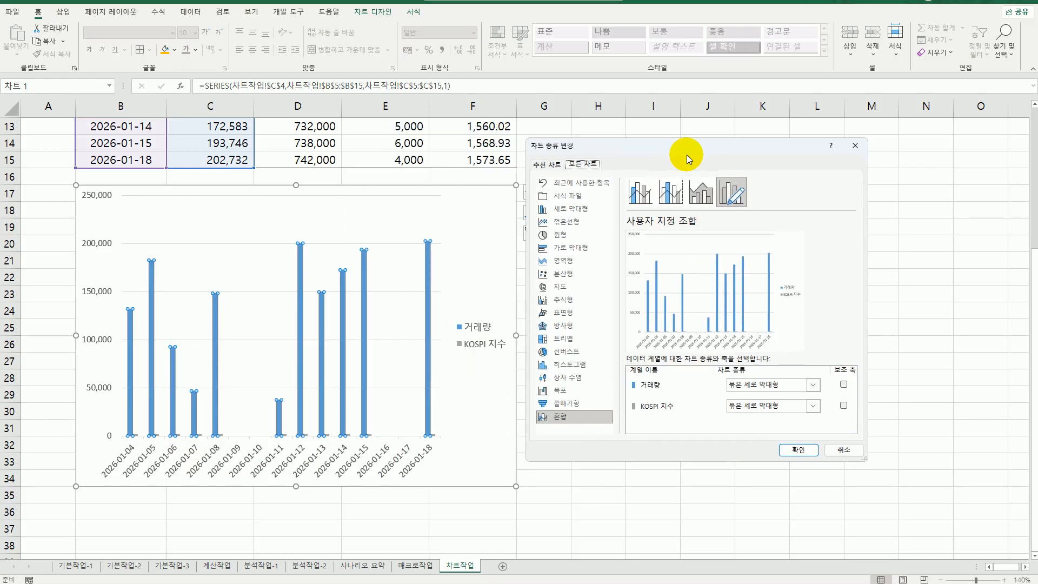
left_click(811, 407)
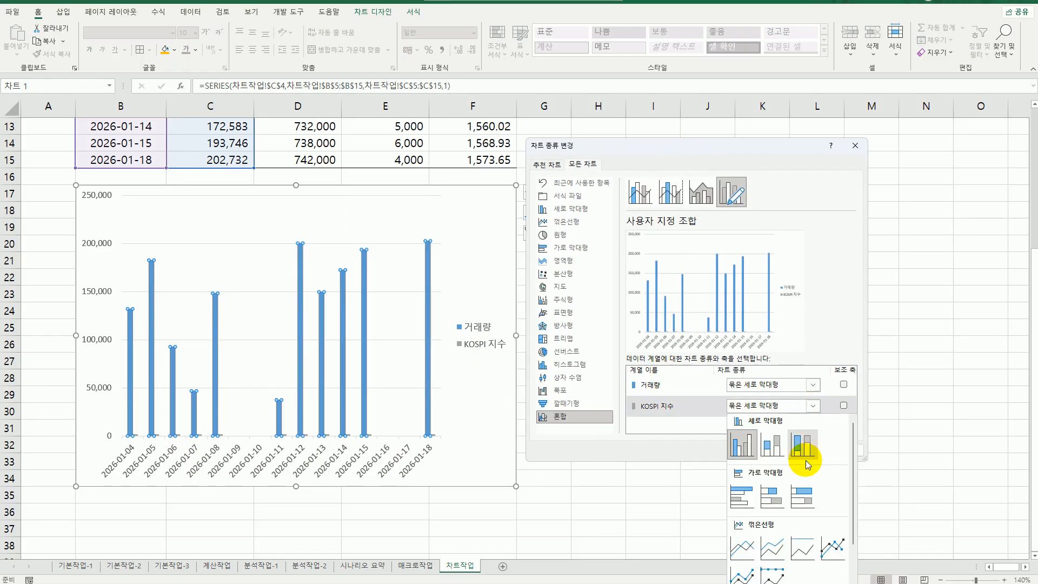
left_click(832, 549)
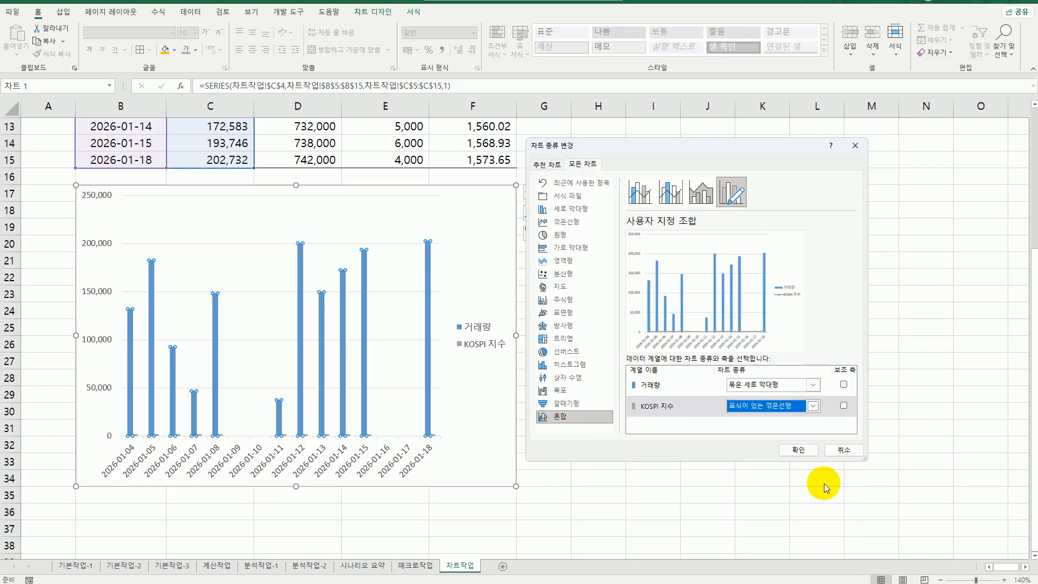
left_click(843, 405)
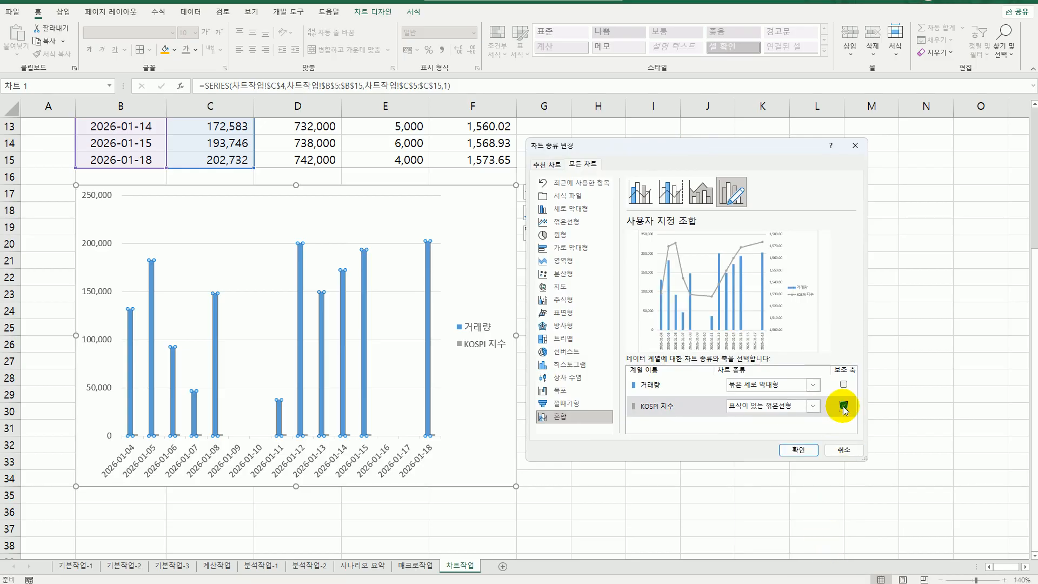
left_click(799, 450)
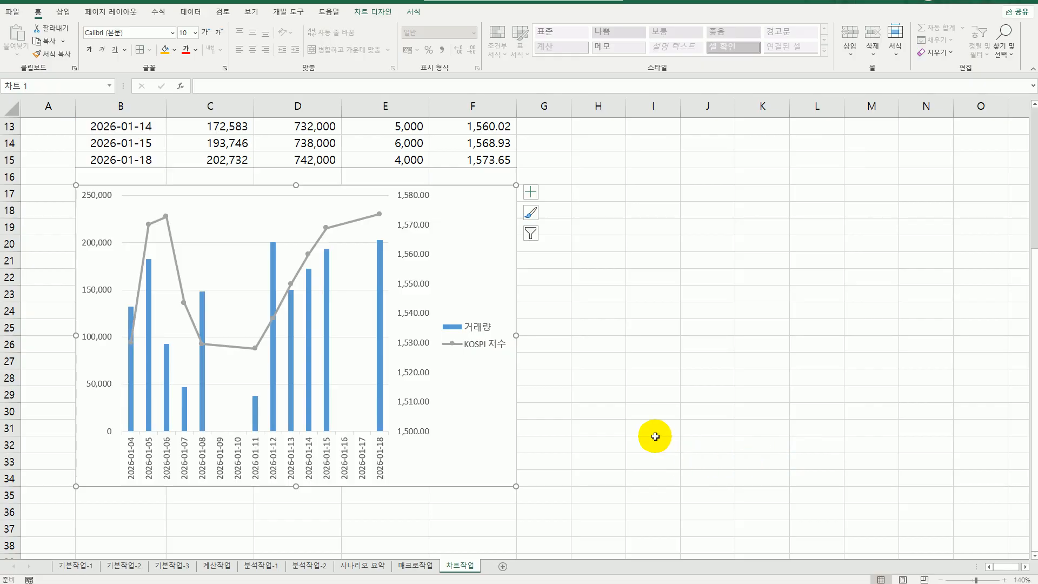
Add a chart title reading 주식거래현황
left_click(530, 194)
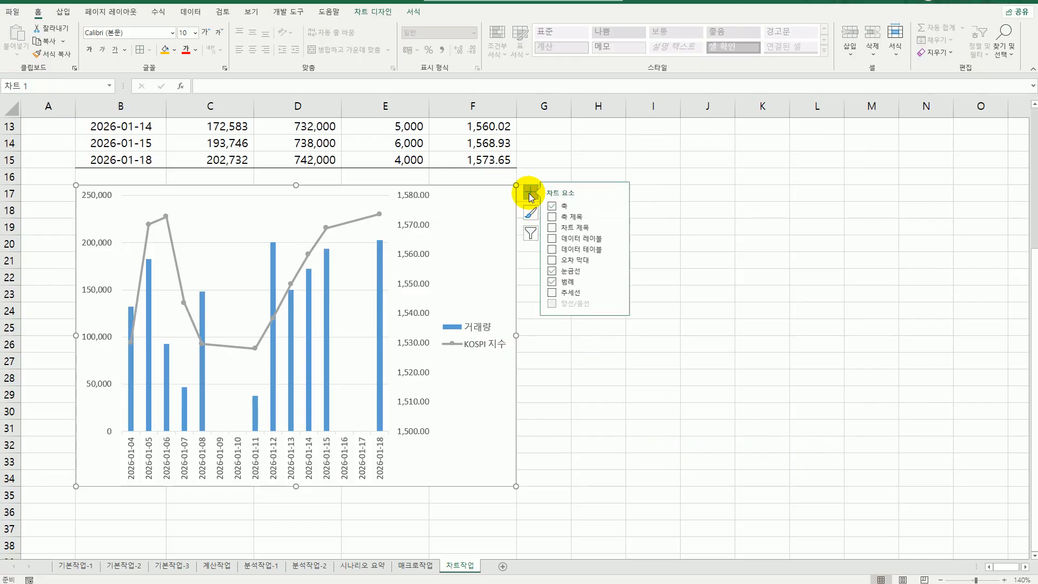
left_click(588, 227)
left_click_drag(268, 208, 328, 215)
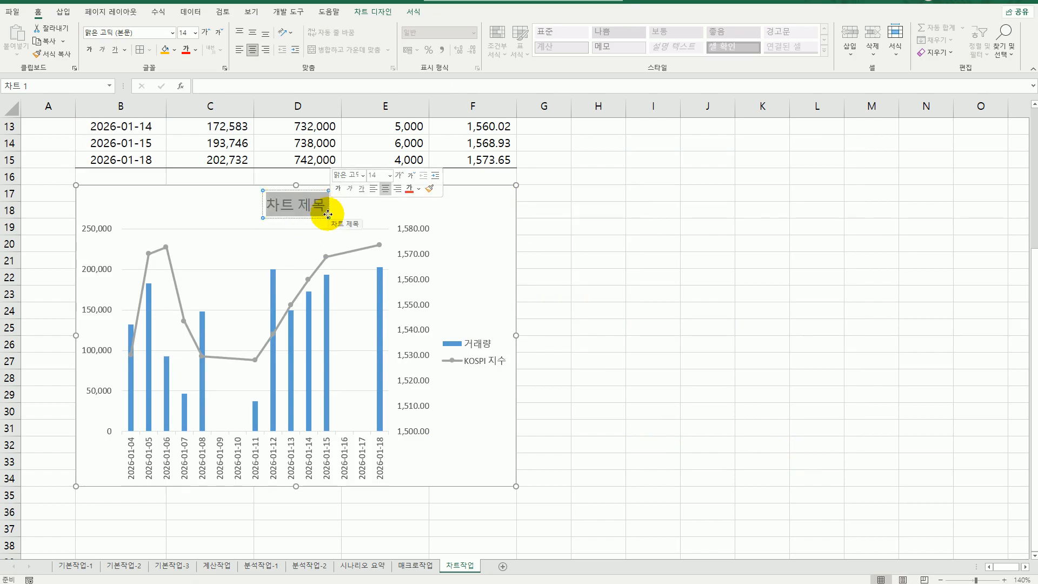
type("주식거래현")
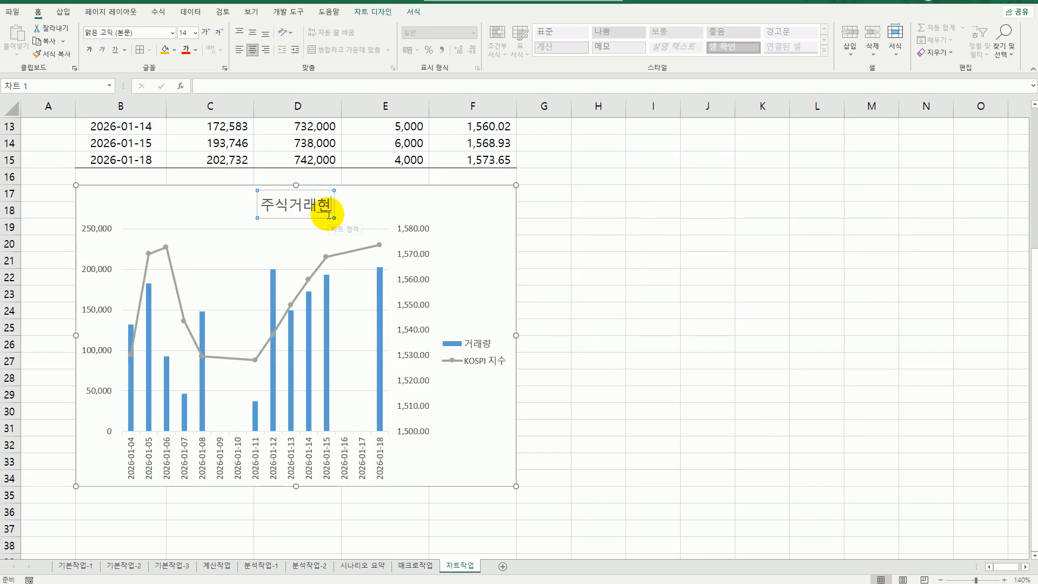
type("황")
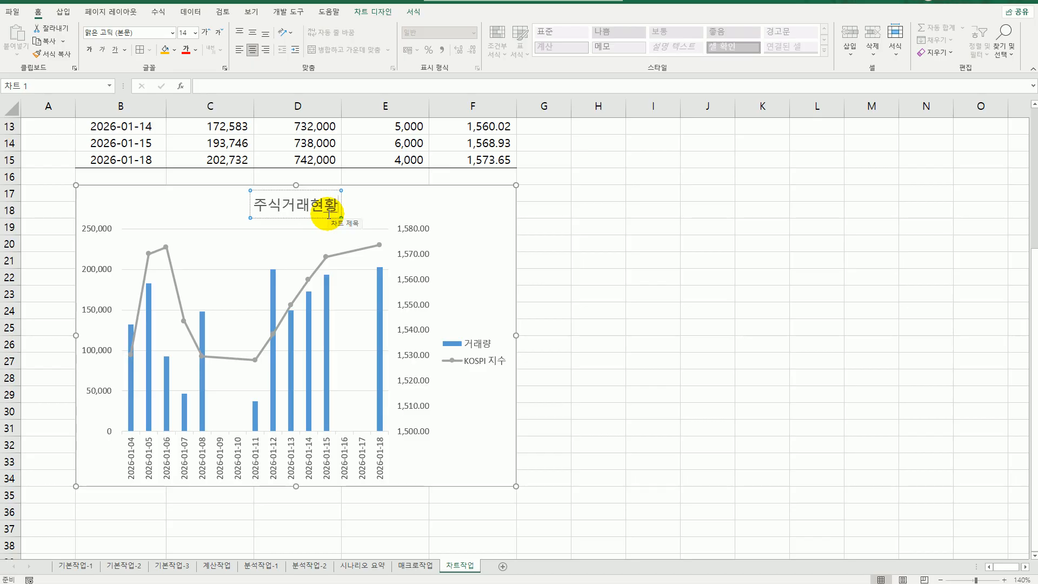
left_click(602, 308)
Format the chart title in 궁서체, size 14, with bold, italic and underline
left_click(291, 219)
left_click(285, 216)
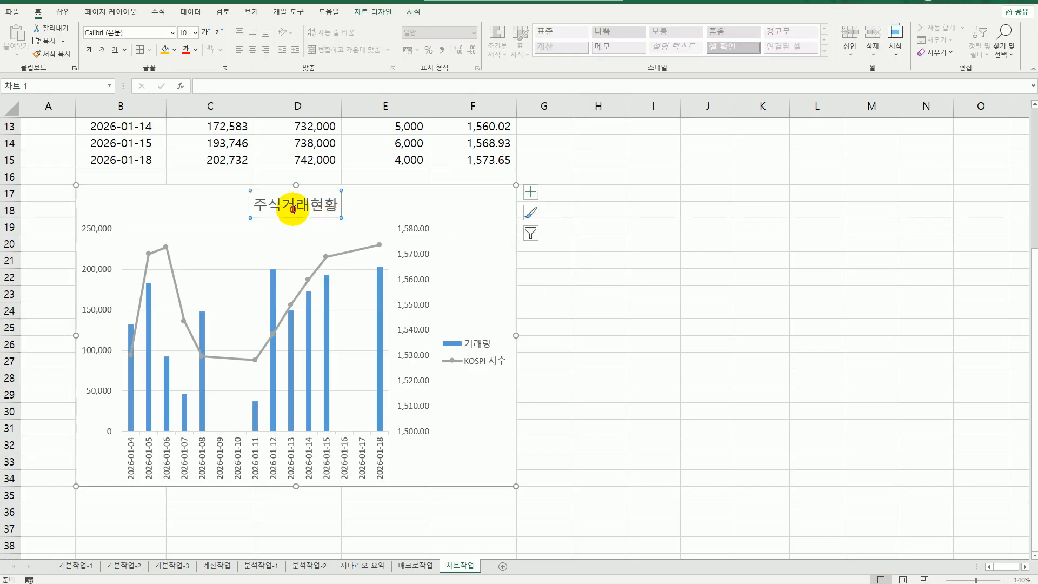
left_click(173, 33)
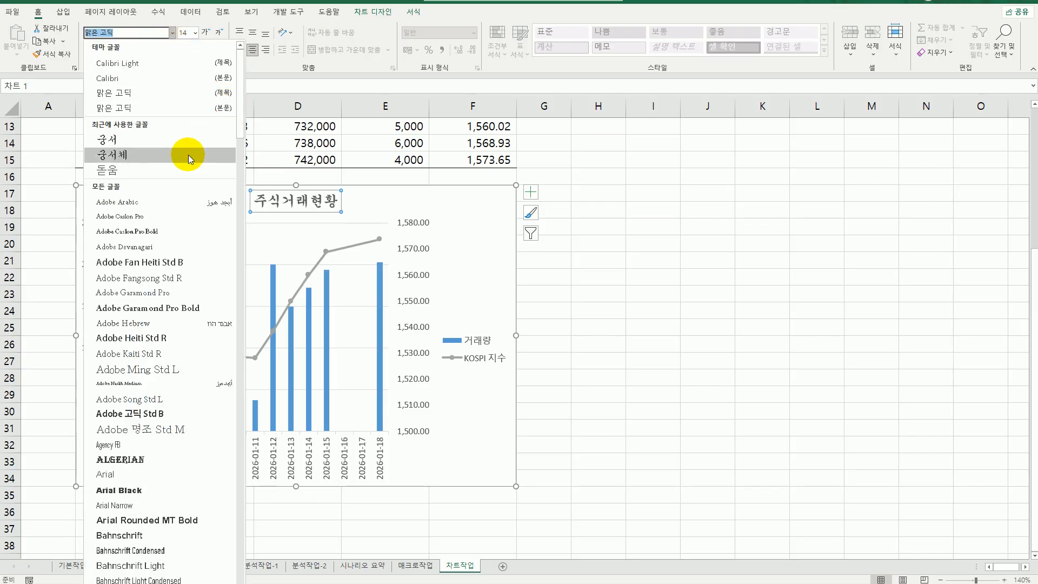
left_click(187, 156)
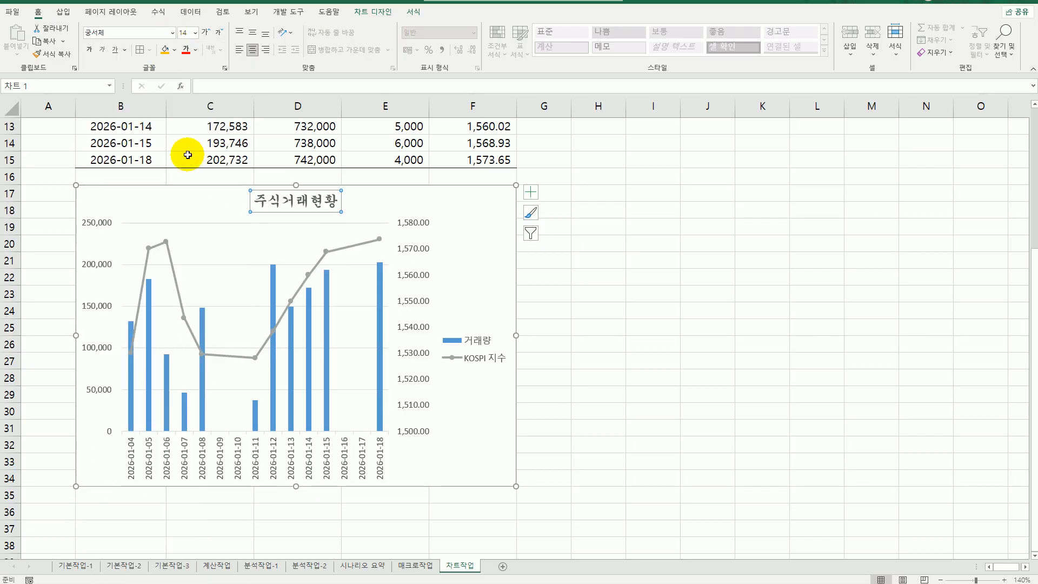
left_click(195, 33)
left_click(190, 121)
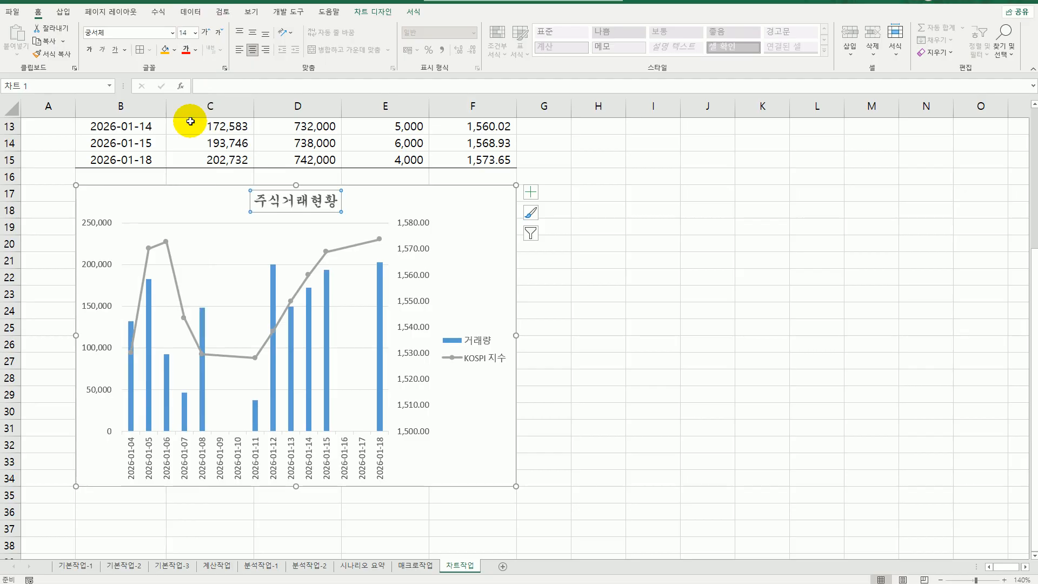
left_click(102, 49)
left_click(114, 50)
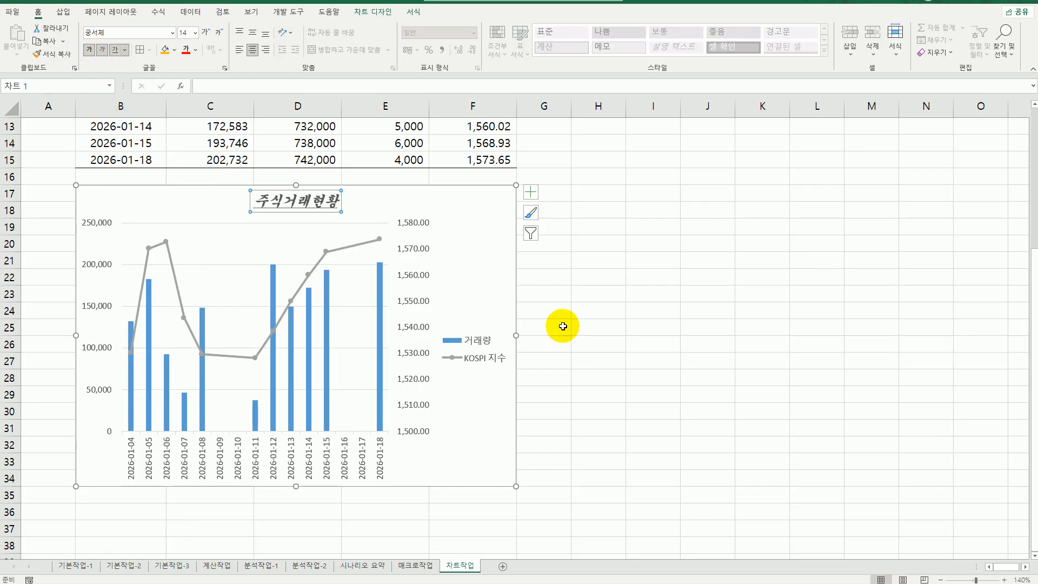
left_click(606, 358)
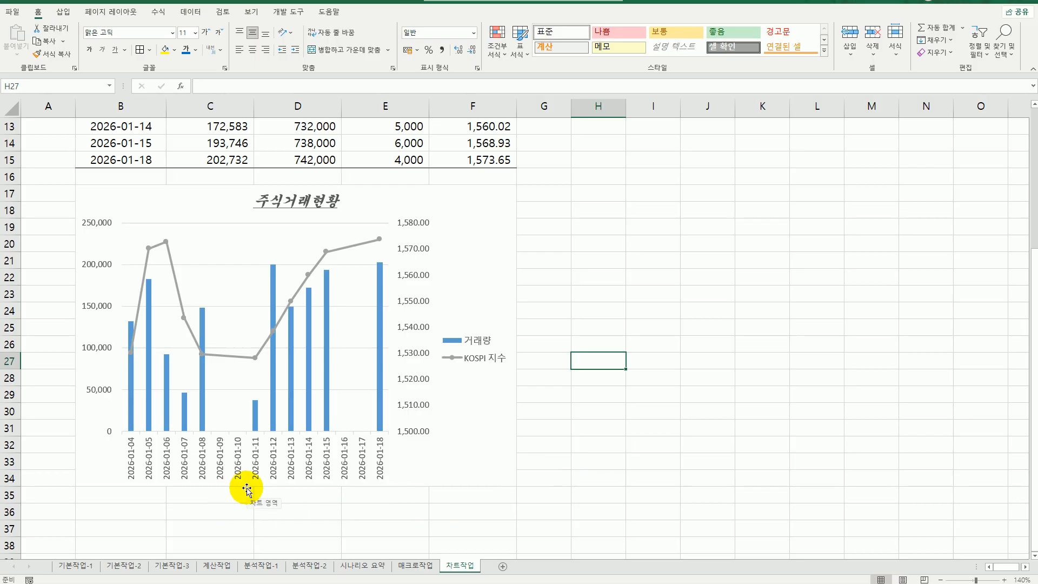
Add a data label to only the 2026-01-12 column of the 거래량 series
left_click(273, 298)
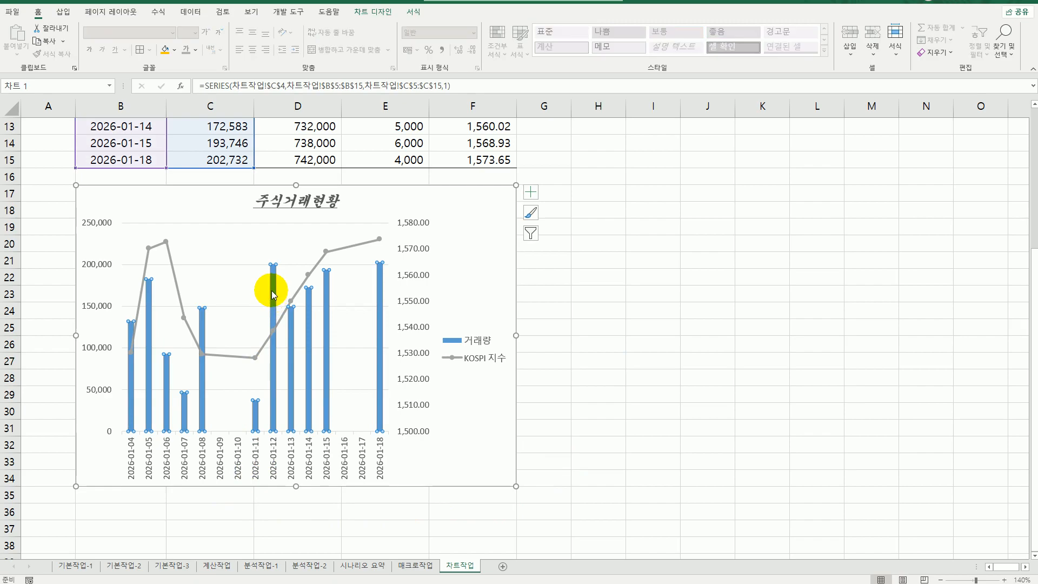
left_click(273, 295)
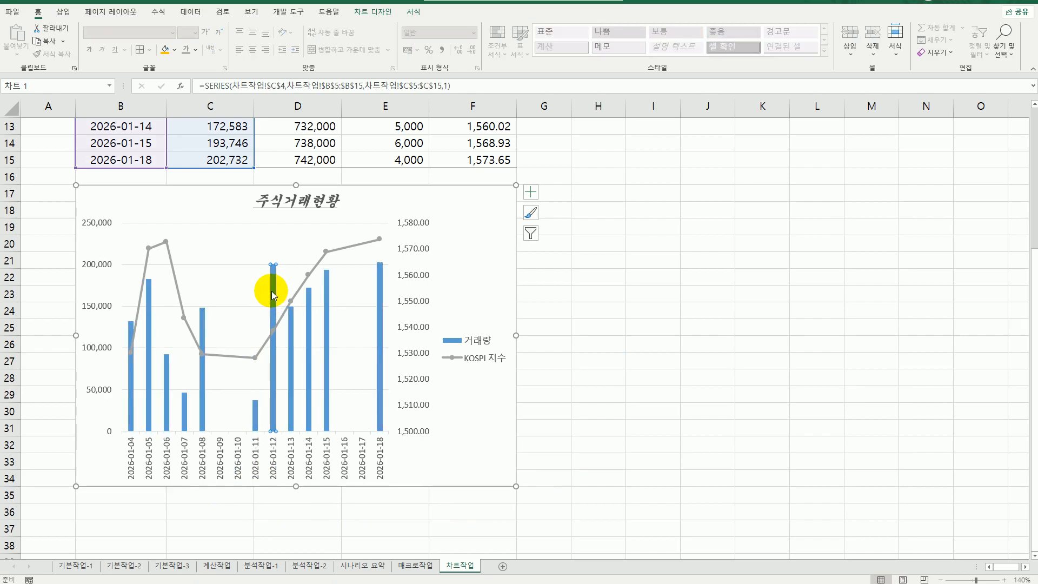
right_click(273, 294)
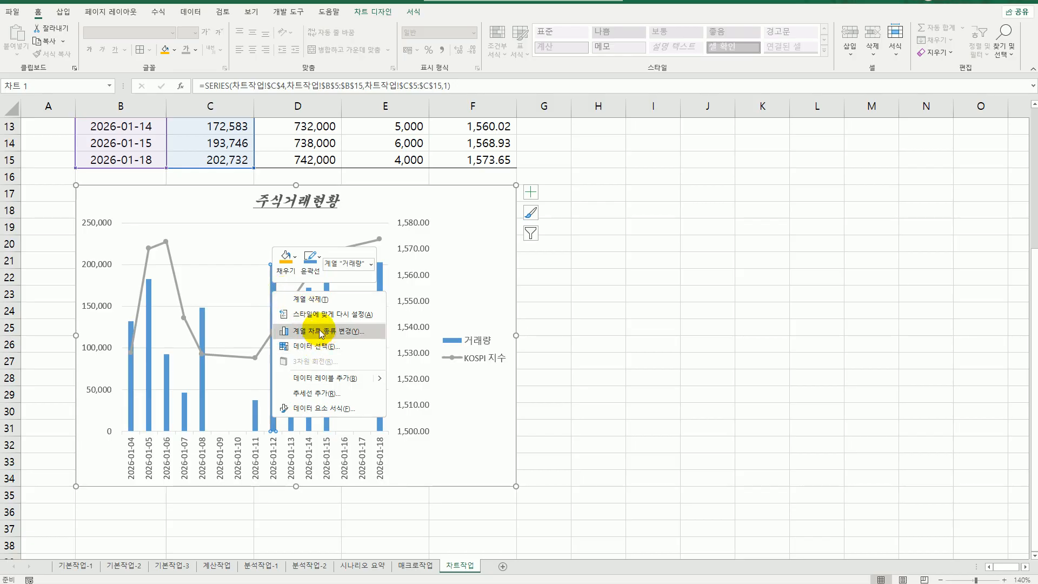
left_click(324, 377)
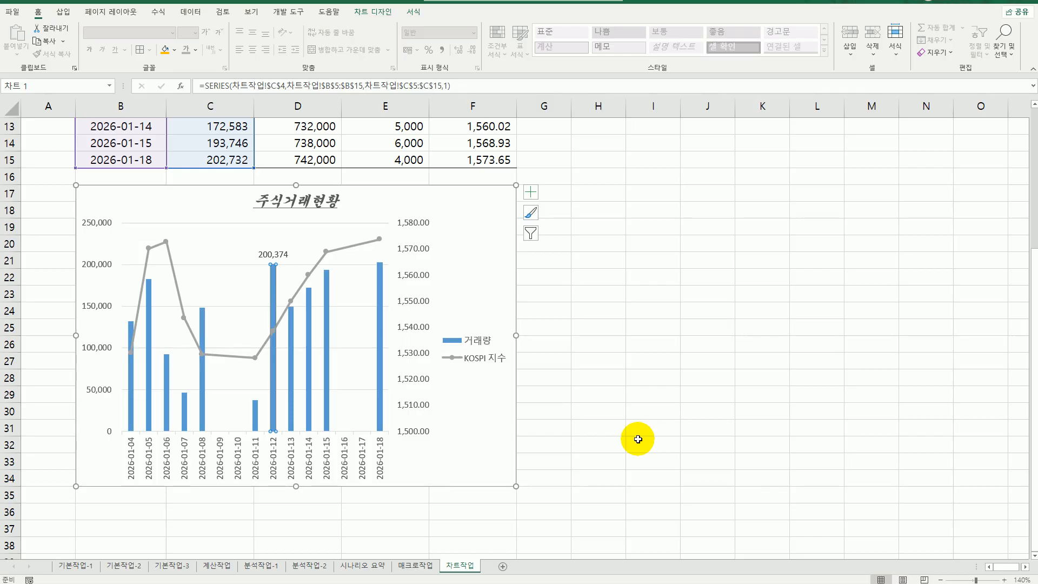
Set the 거래량 vertical axis display unit to 천 (thousands), with its unit label shown on the chart
left_click(94, 268)
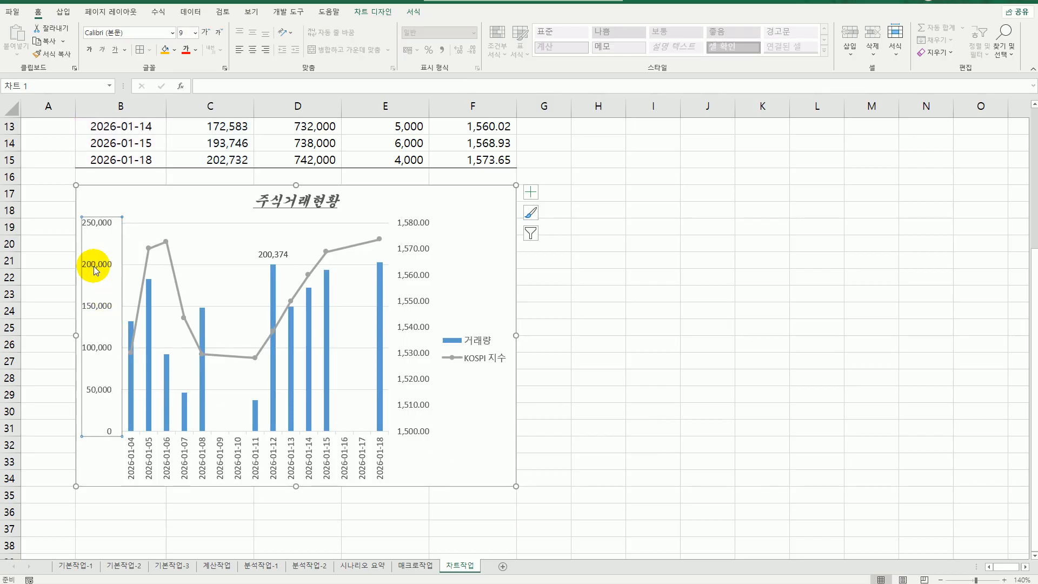
right_click(93, 268)
left_click(169, 398)
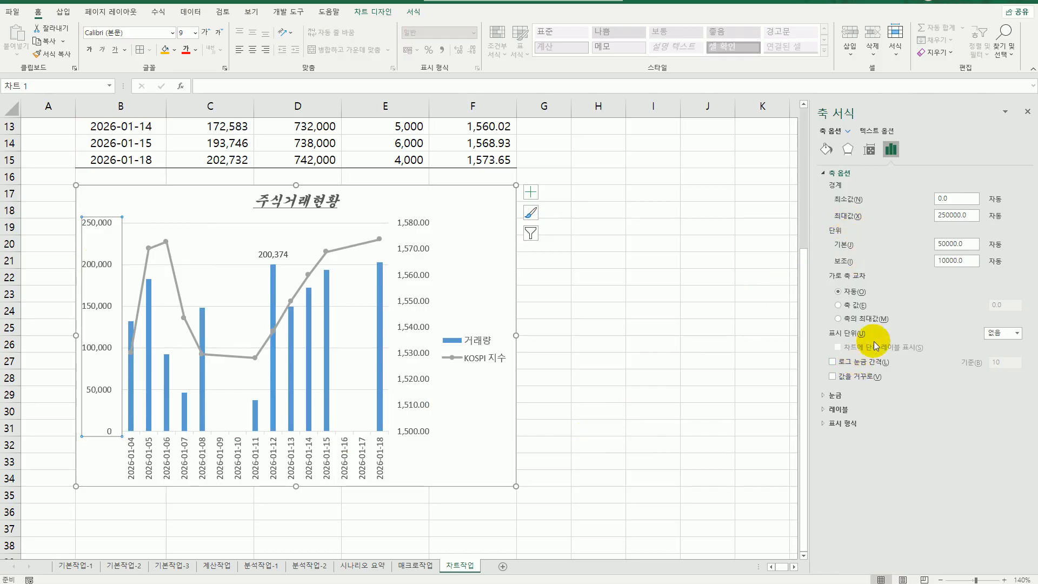
left_click(1015, 332)
left_click(996, 367)
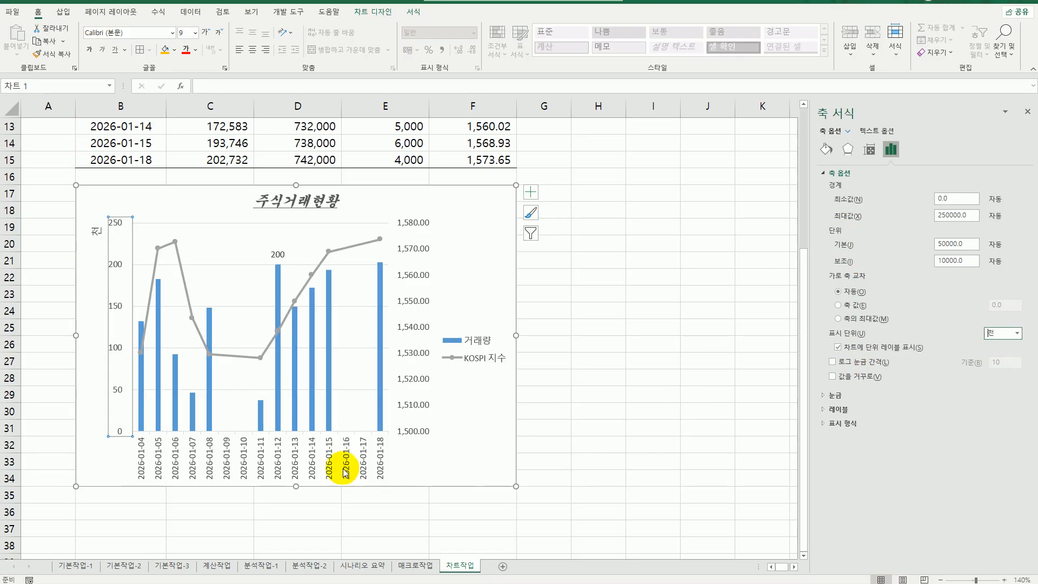
Change the text direction of the 천 display unit label to horizontal (가로)
left_click(94, 234)
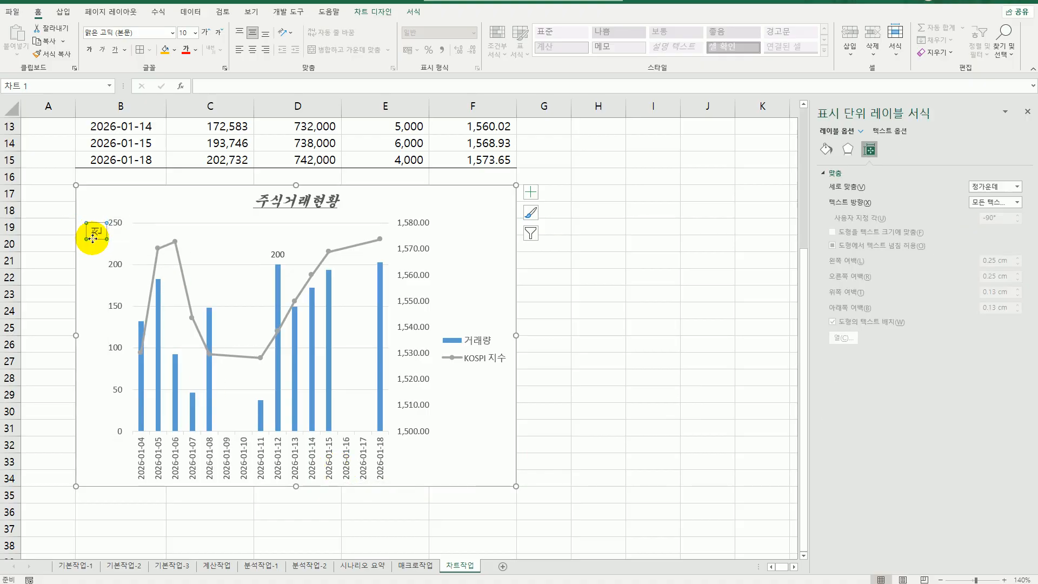
left_click(1017, 203)
left_click(988, 225)
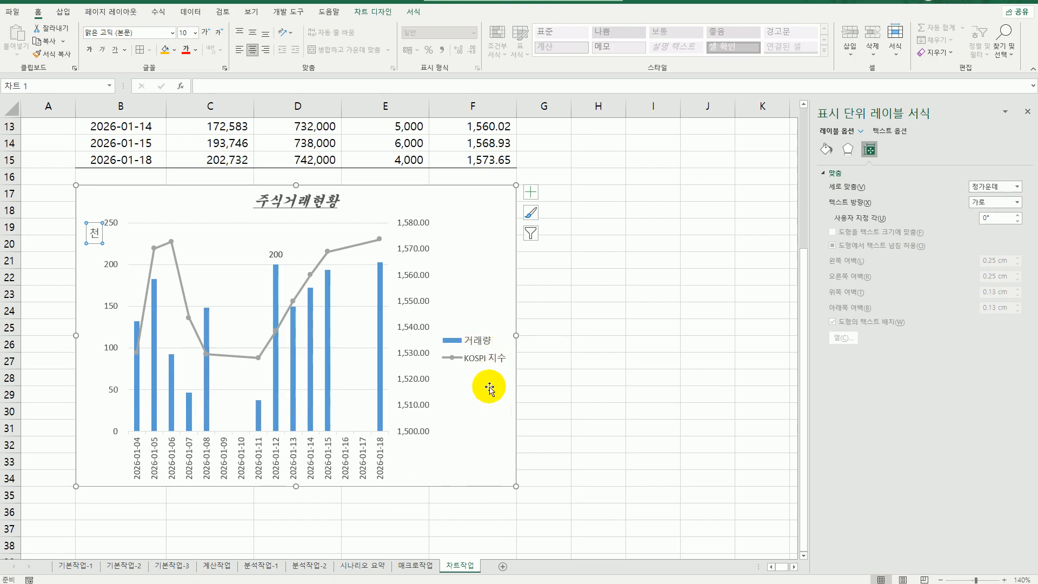
Place the chart legend at the top (위쪽) of the chart
left_click(530, 191)
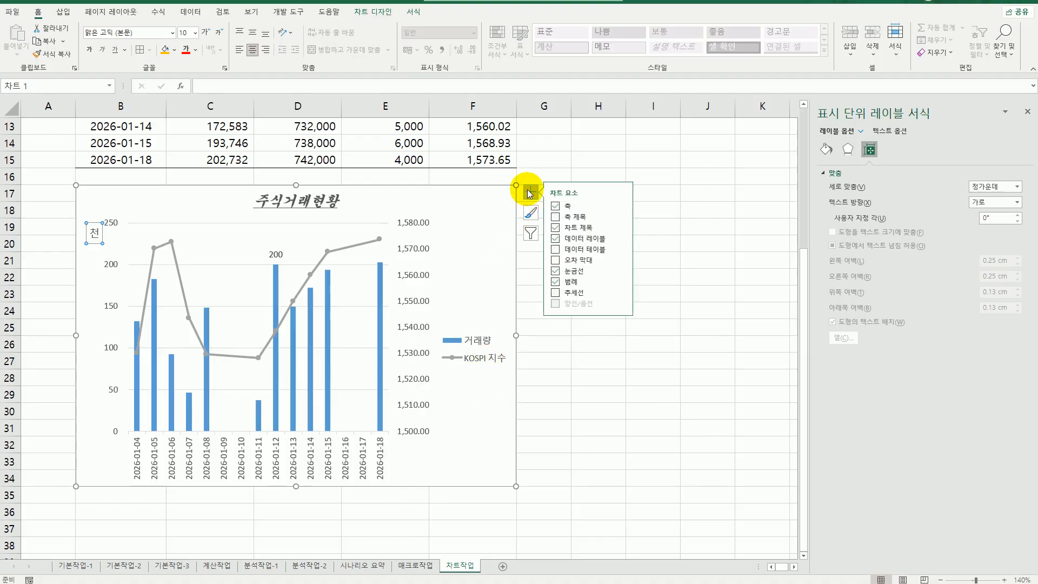
left_click(481, 357)
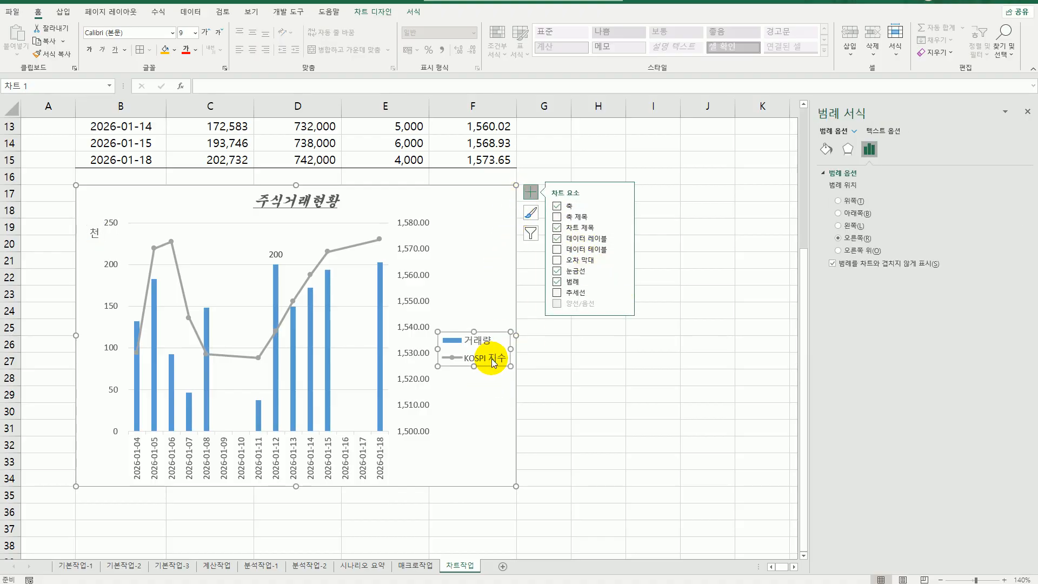
left_click(847, 202)
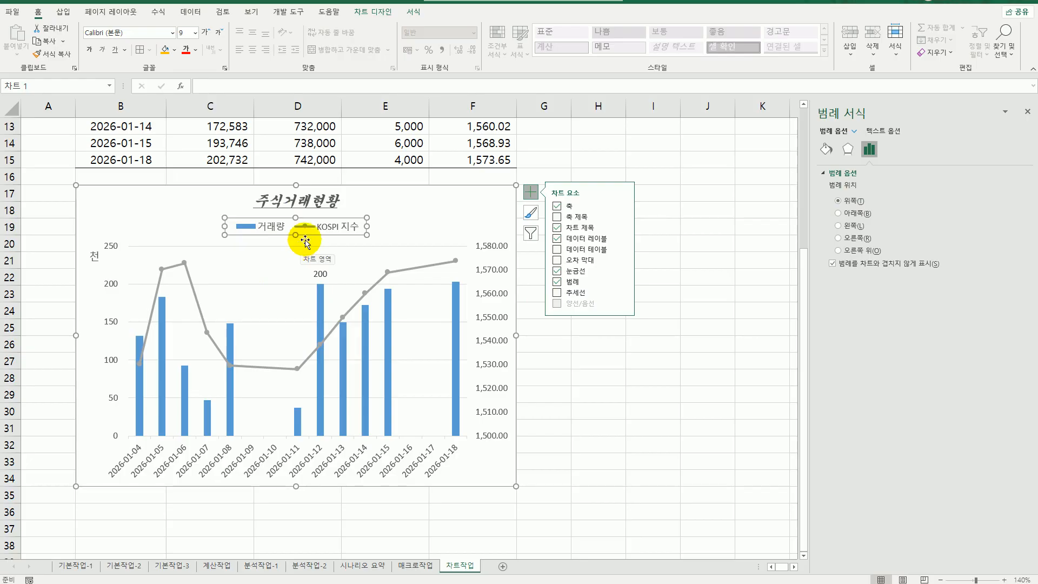
Give the chart legend a solid white fill (단색 채우기)
left_click(829, 154)
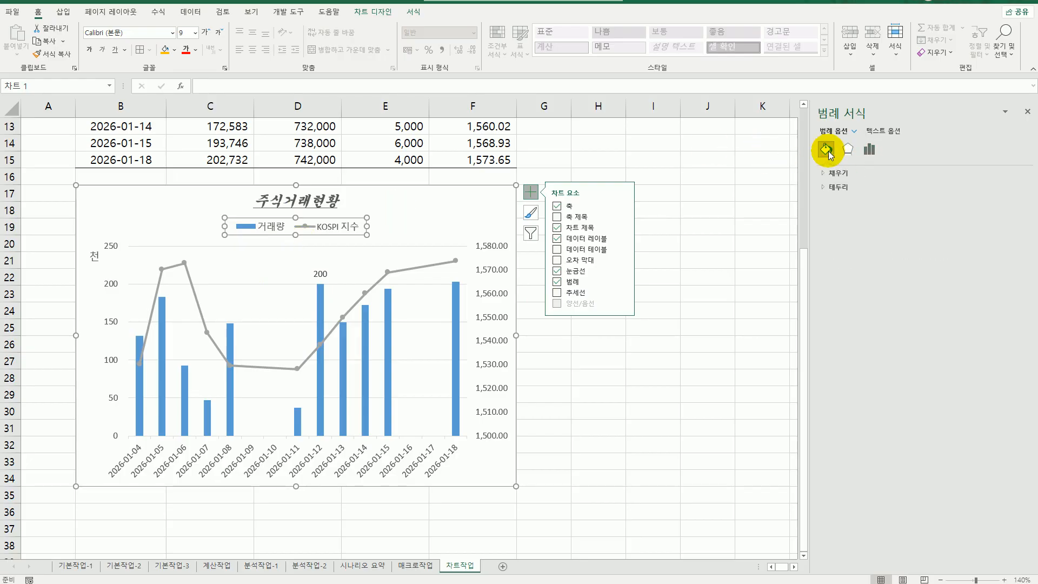
left_click(837, 173)
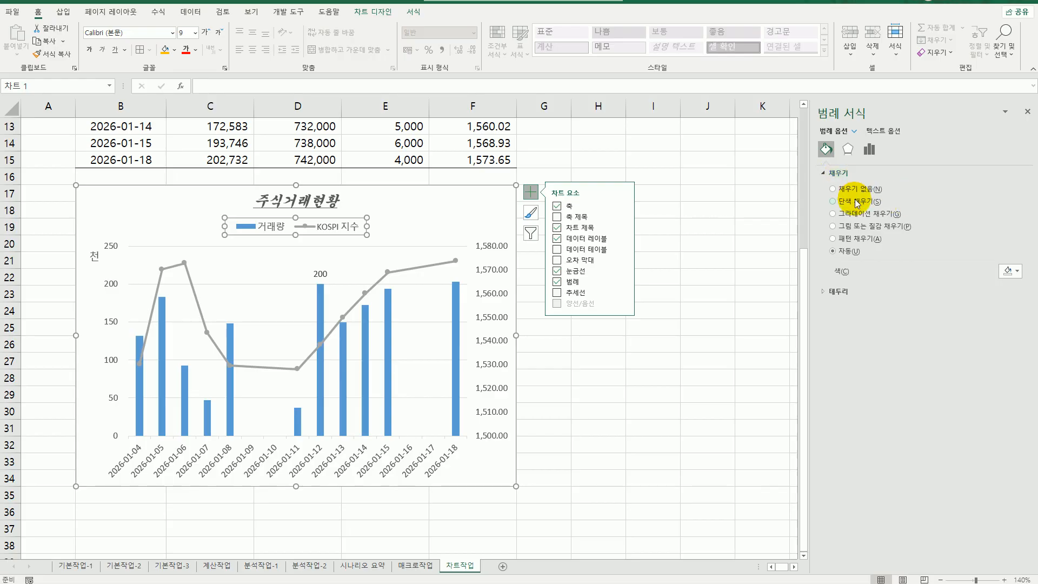
left_click(1009, 271)
left_click(968, 299)
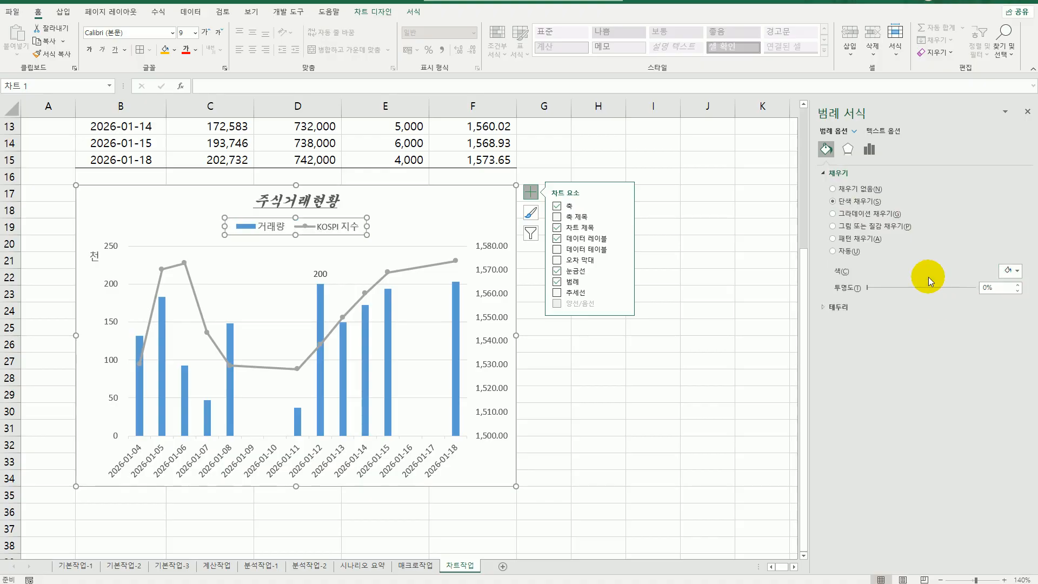
Apply the outer (바깥쪽) shadow preset offset to the lower right to the legend, and deselect the chart
left_click(848, 152)
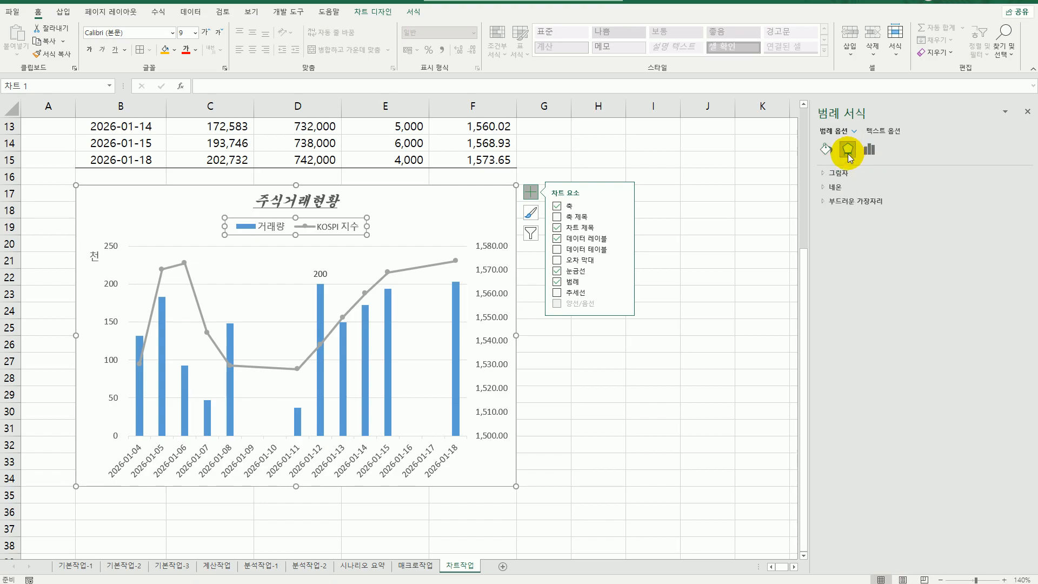
left_click(843, 174)
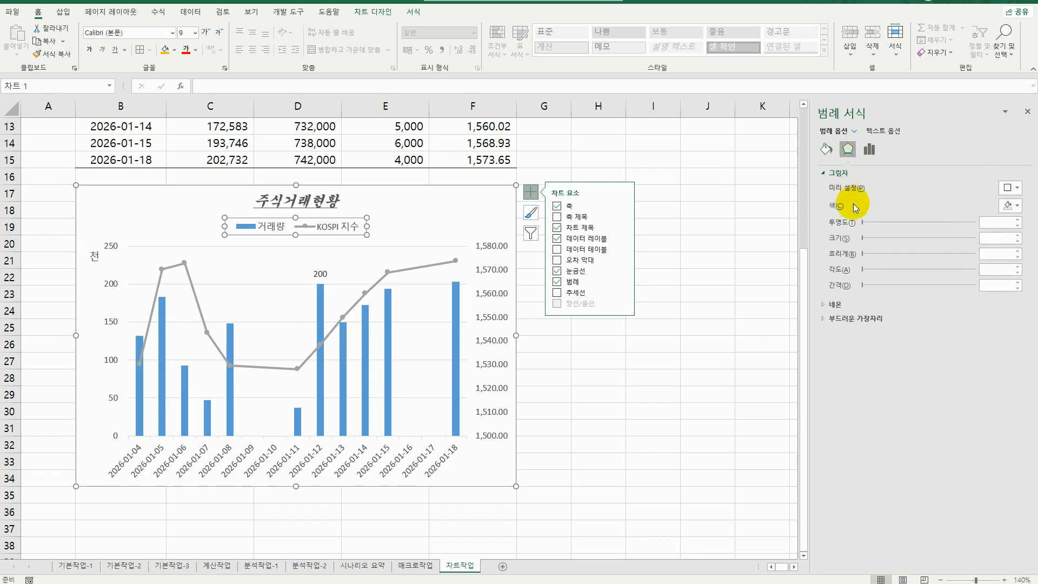
left_click(1005, 188)
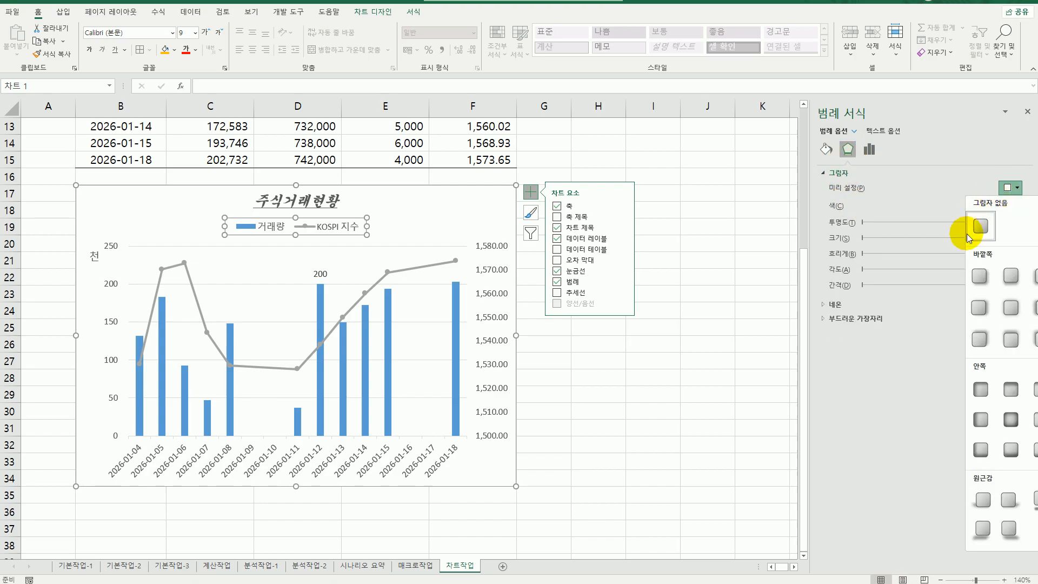
left_click(976, 276)
left_click(711, 410)
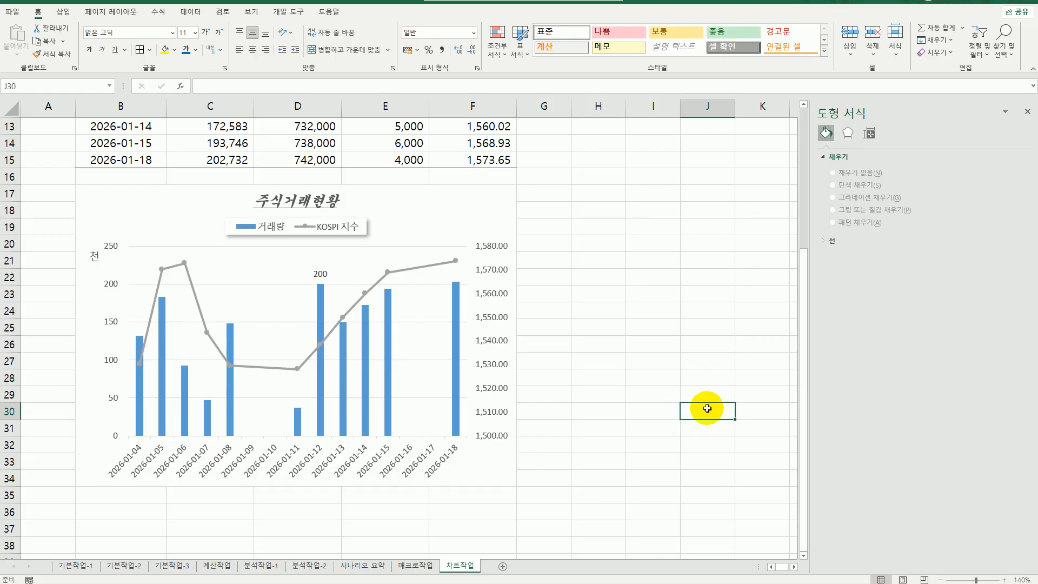